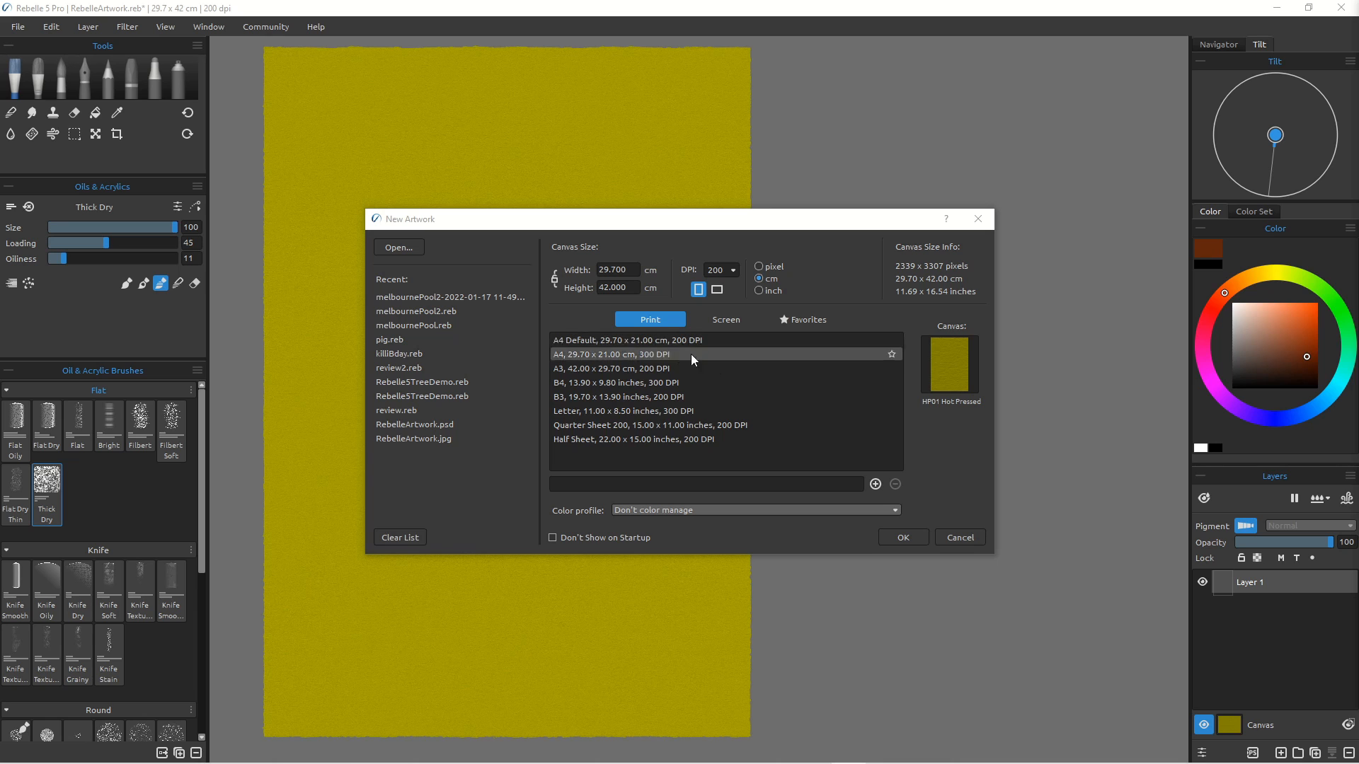
Step: Create the new 29.7 × 42 cm, 200 DPI artwork on HP01 Hot Pressed paper with the canvas colour set to #bc3f00
left_click(961, 372)
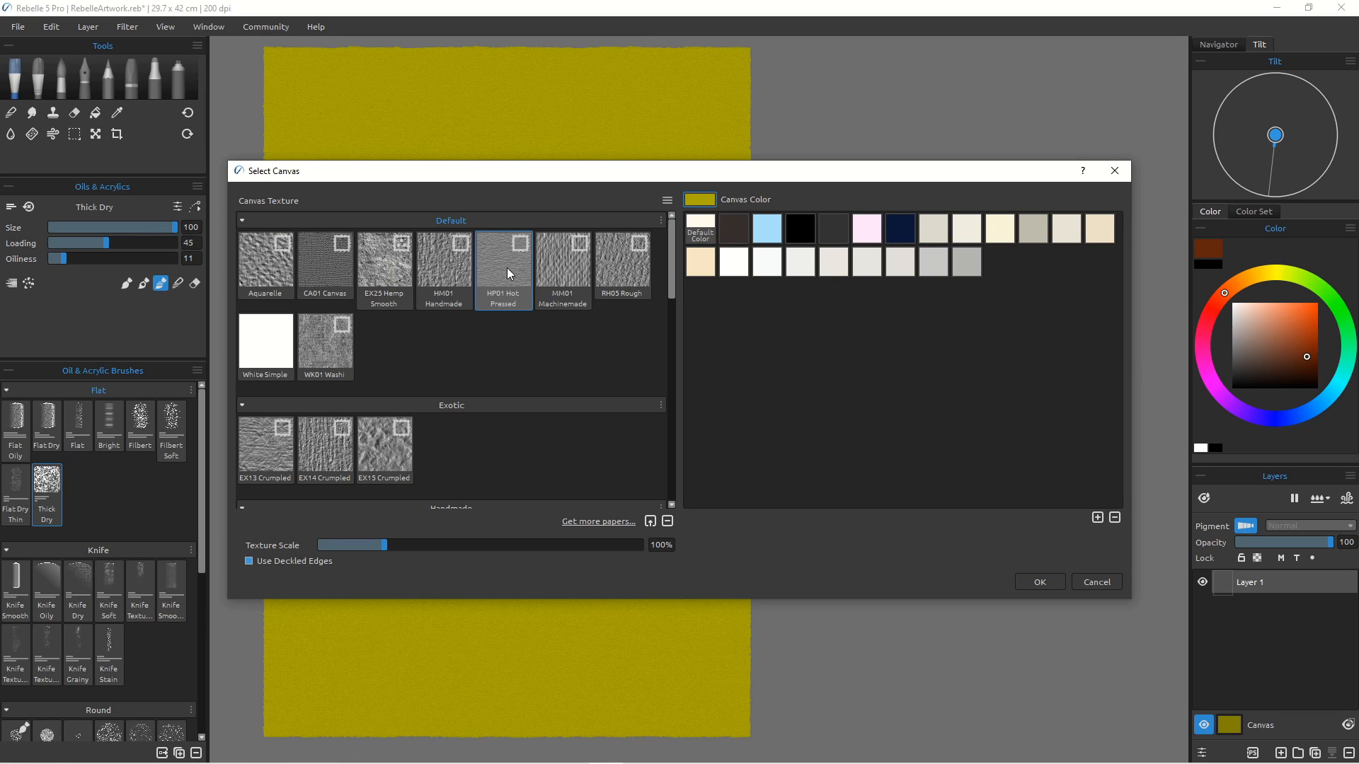
left_click(699, 201)
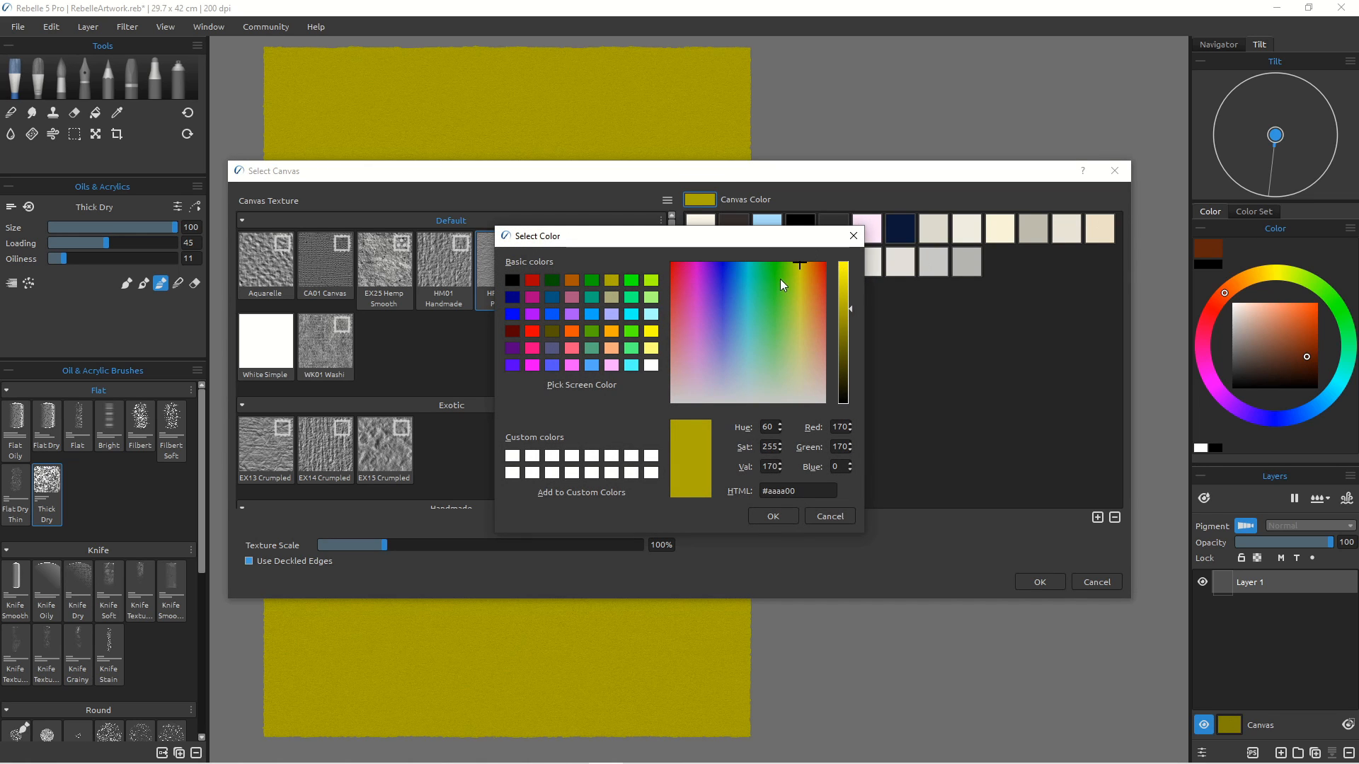
left_click(576, 331)
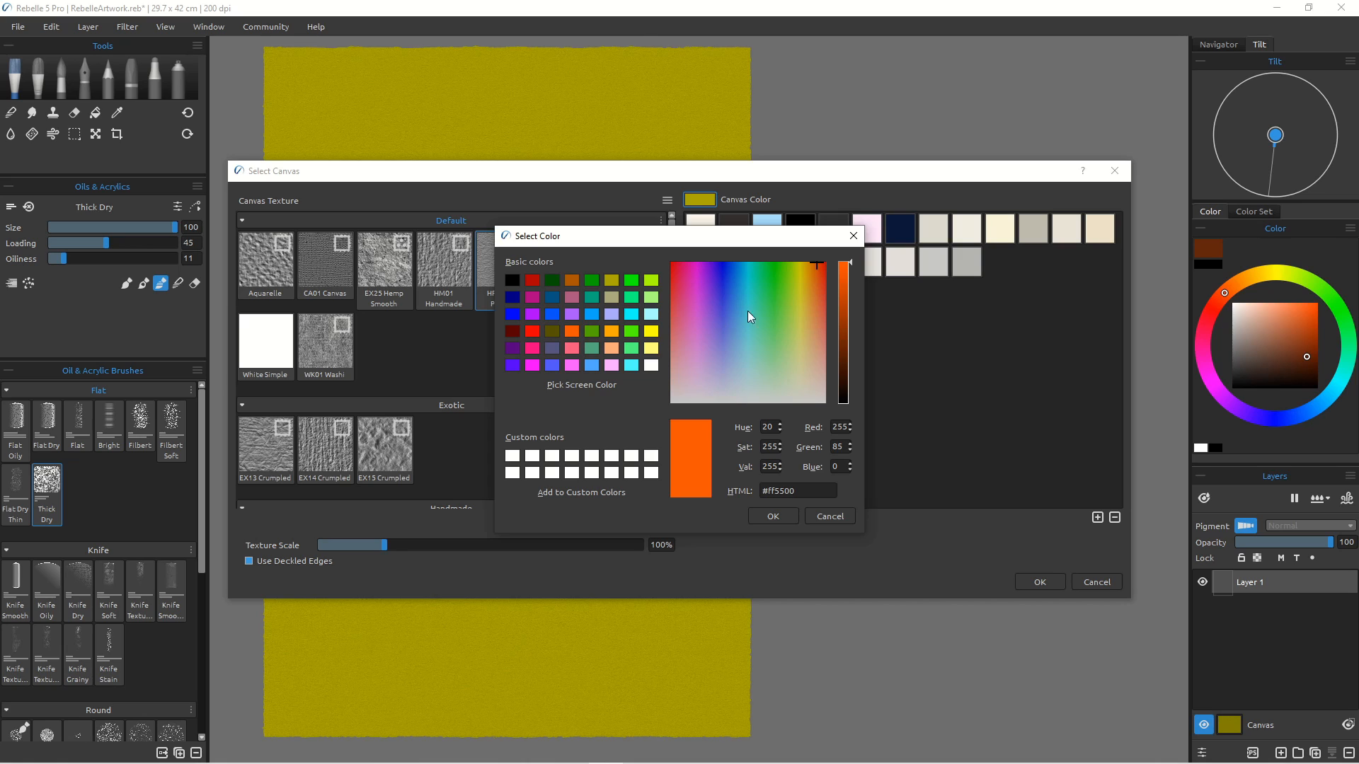
left_click_drag(842, 282, 845, 300)
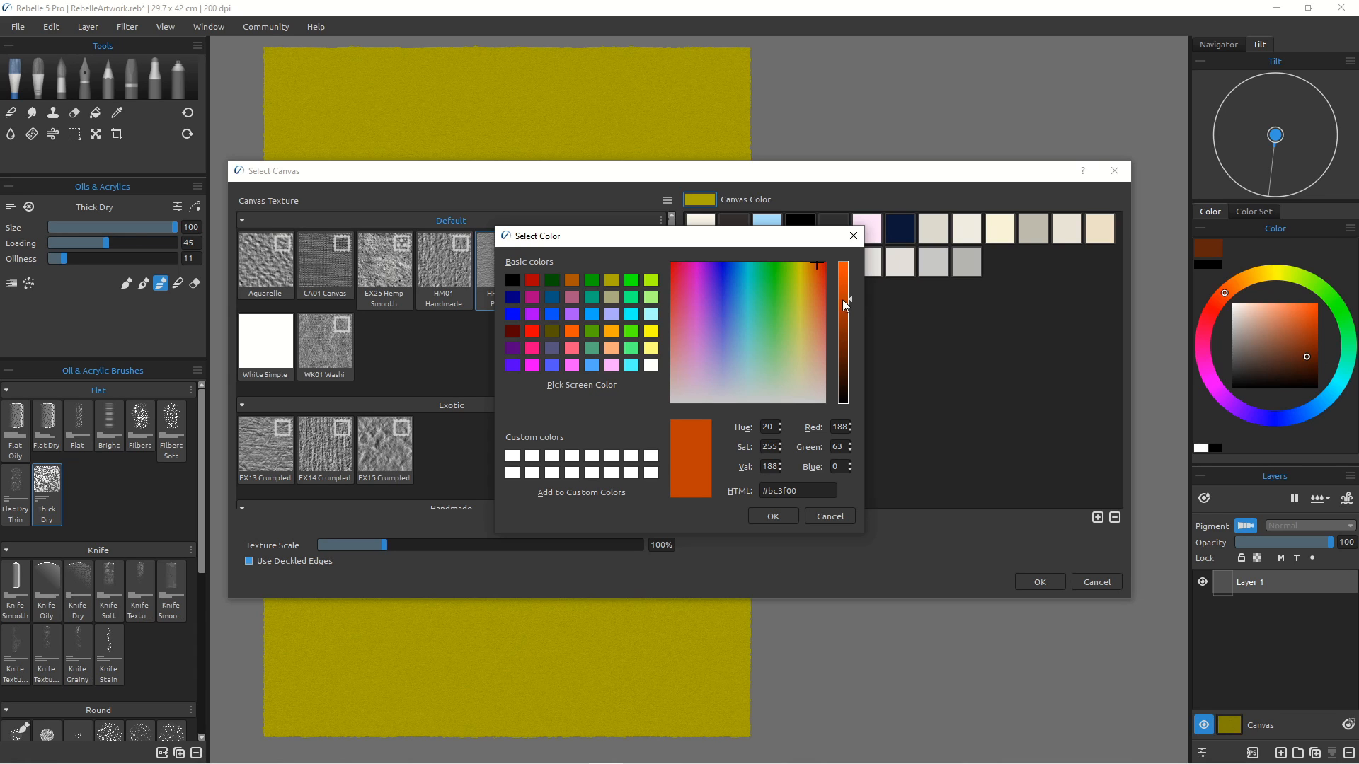
left_click(772, 518)
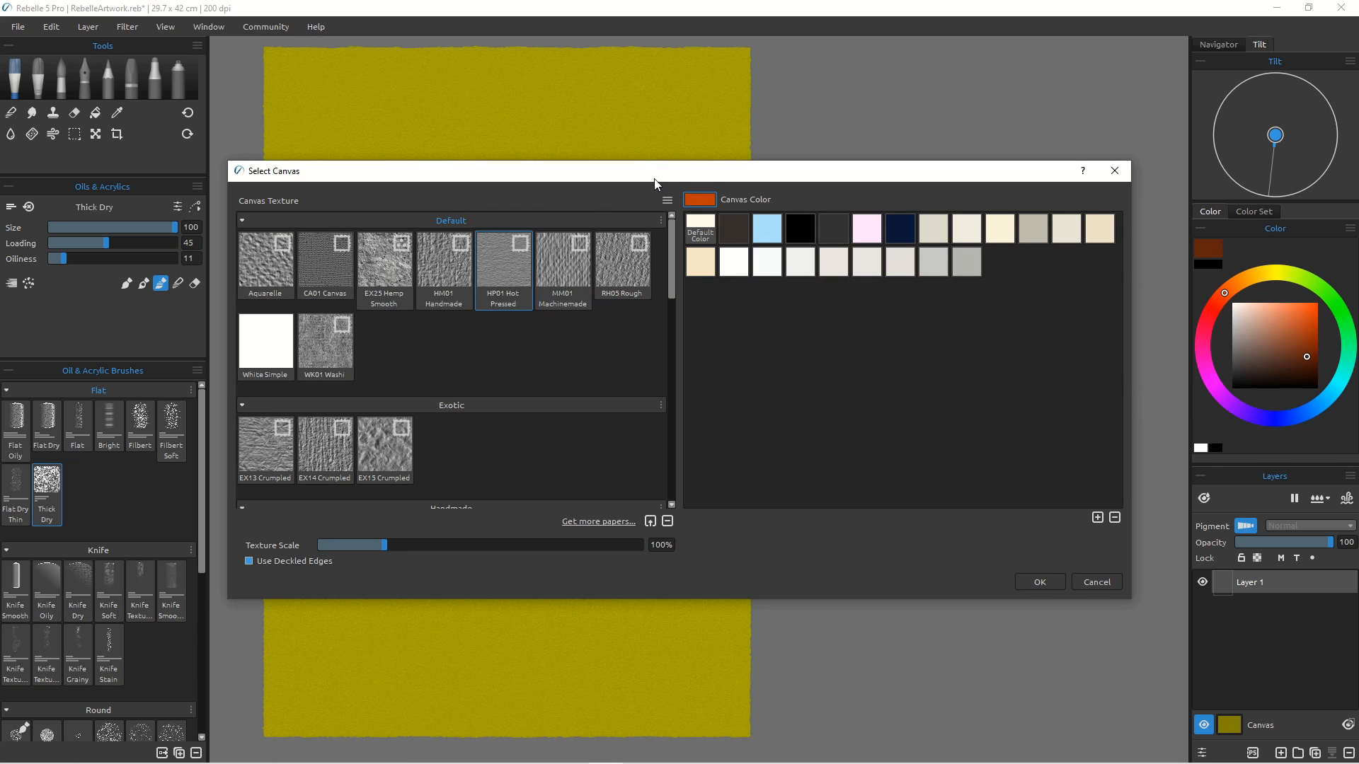
left_click(1040, 582)
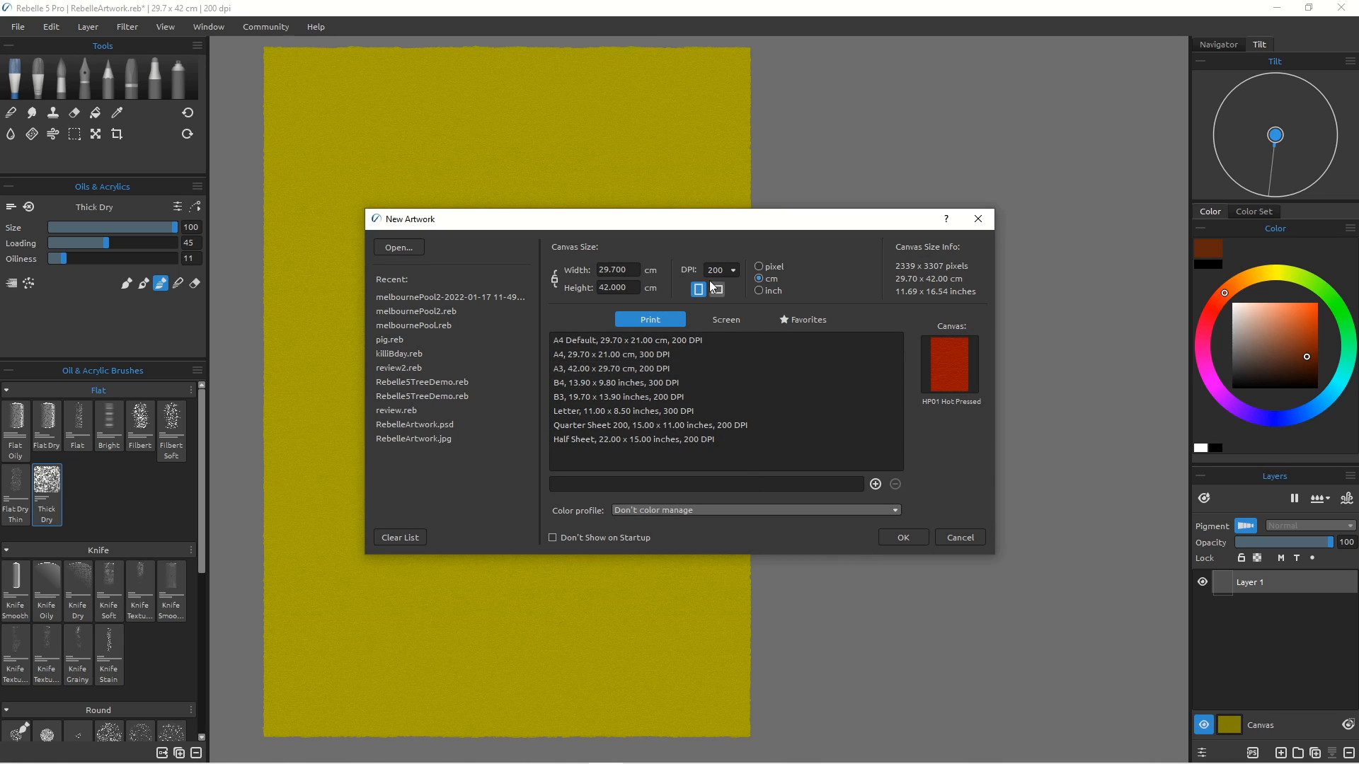
left_click(899, 540)
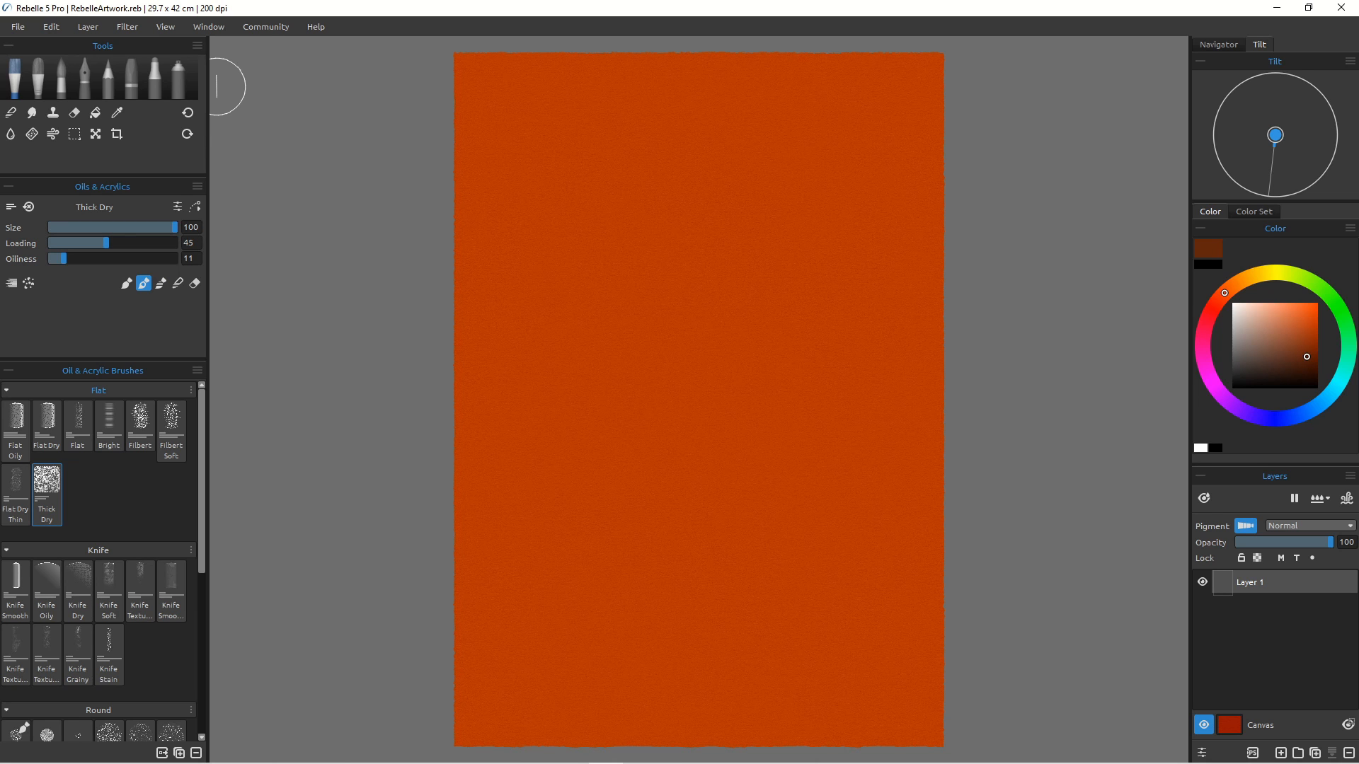
Step: Open the Reference Images panel and move it beside the canvas
mouse_move(835, 431)
left_mouse_down()
mouse_move(755, 446)
mouse_move(625, 428)
left_mouse_up()
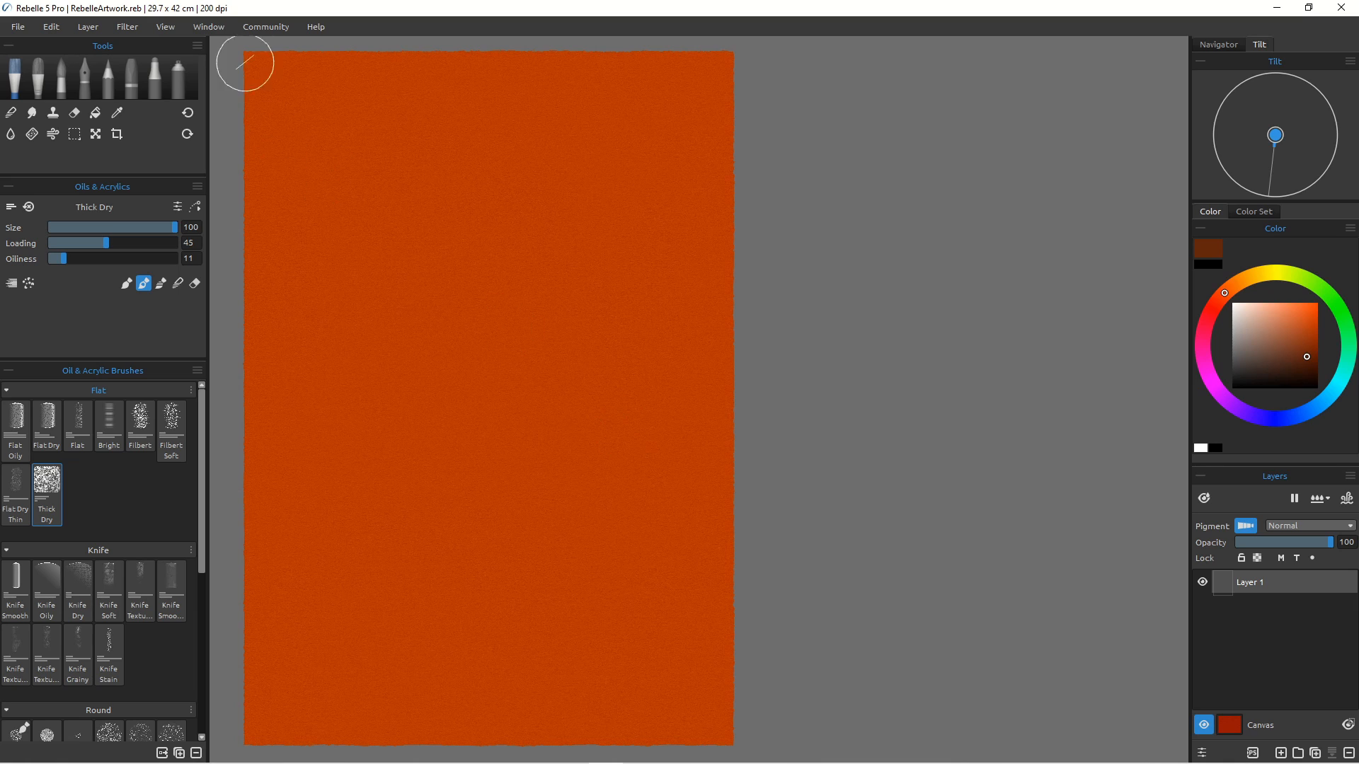
left_click(217, 28)
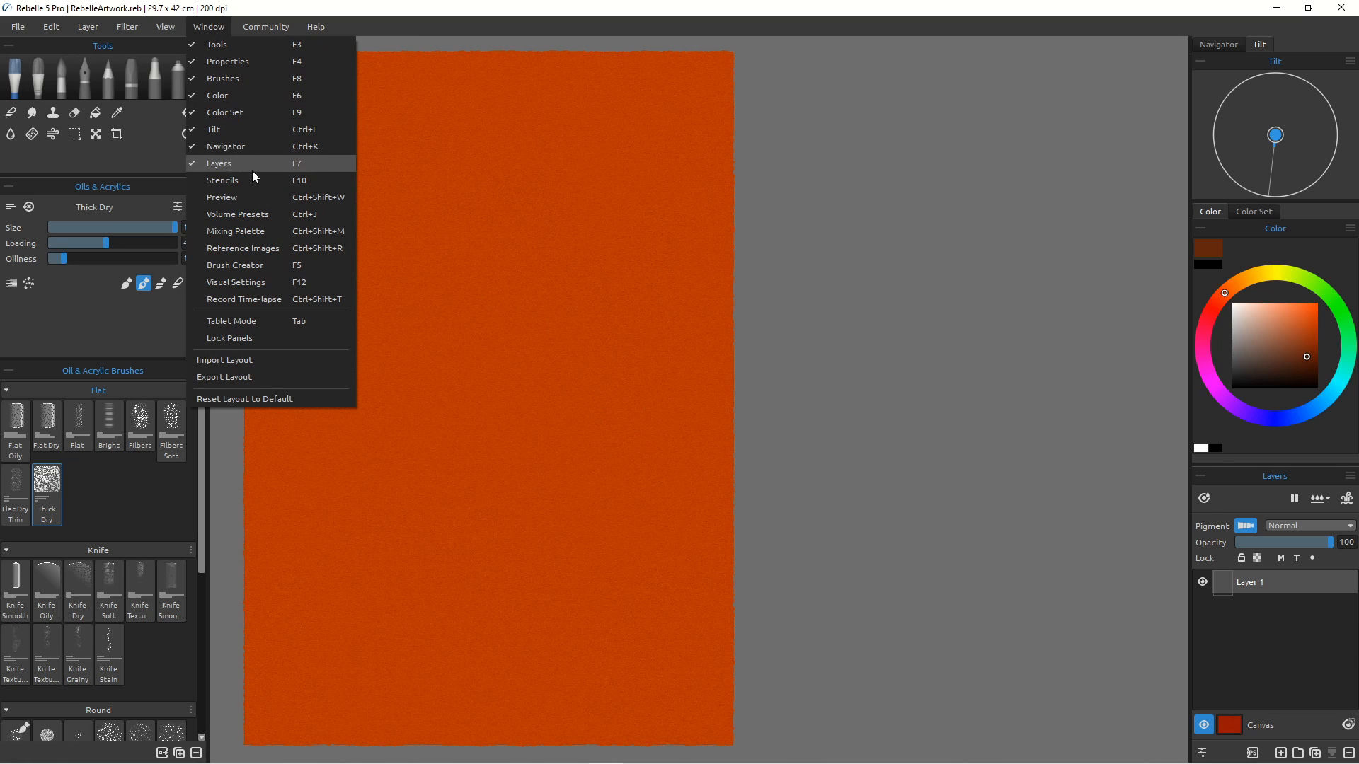
left_click(254, 248)
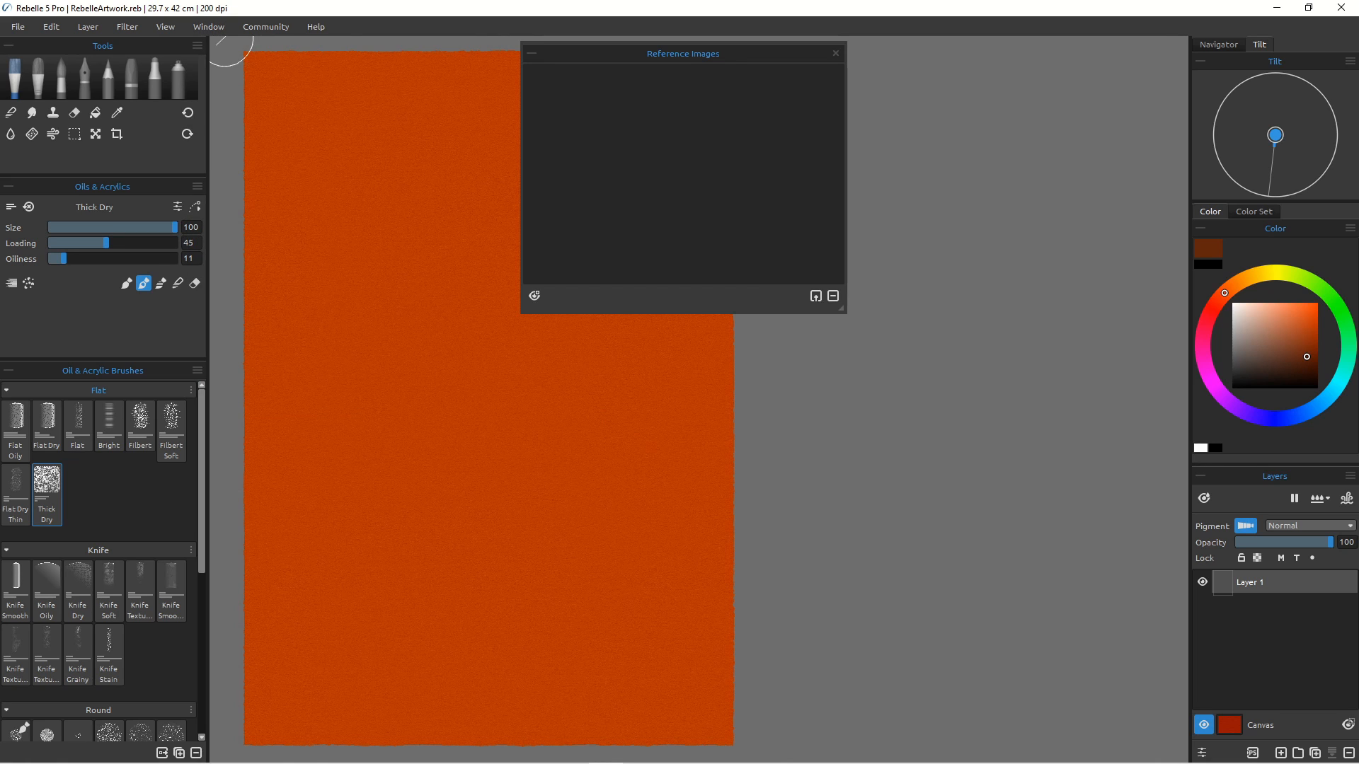
left_click_drag(691, 53, 947, 78)
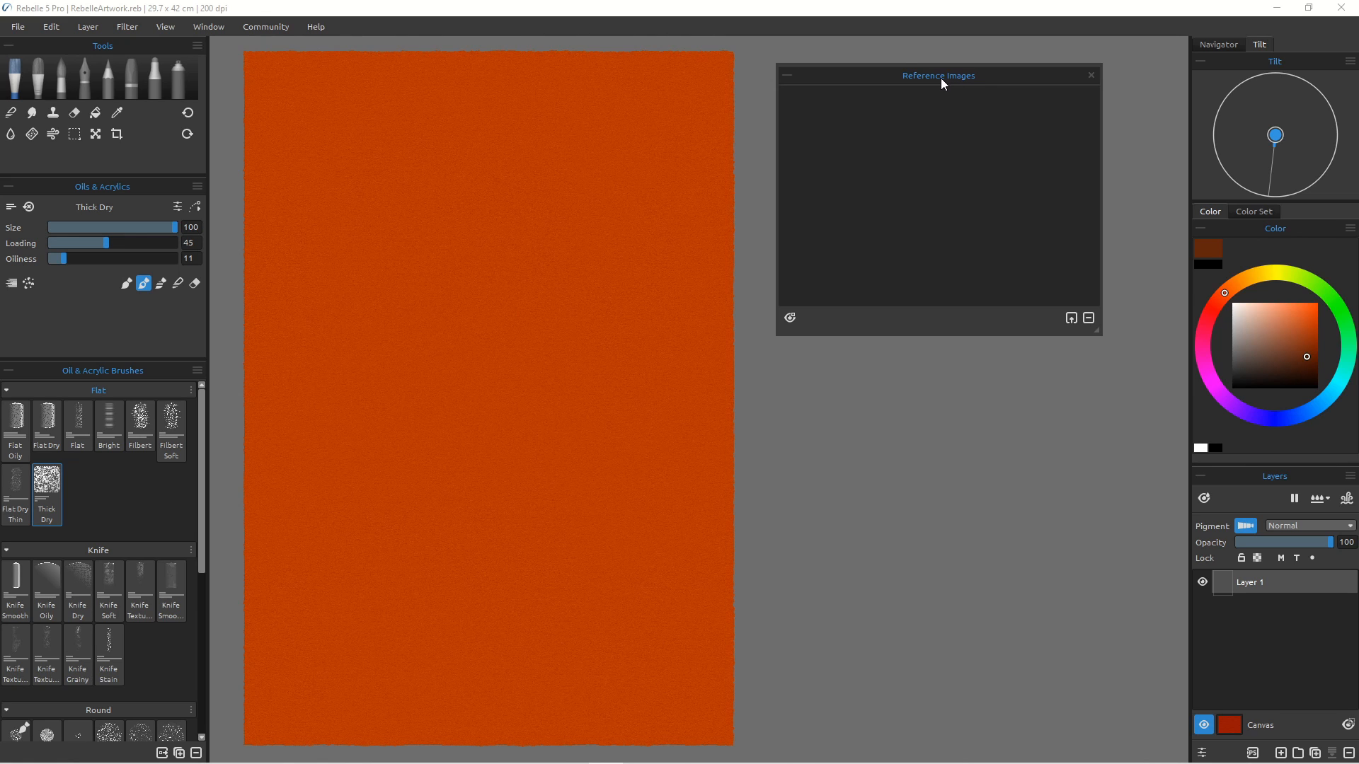
Step: Import IMG_5067.jpg from the pattern folder into the Reference Images panel, then close the file explorer
mouse_move(212, 757)
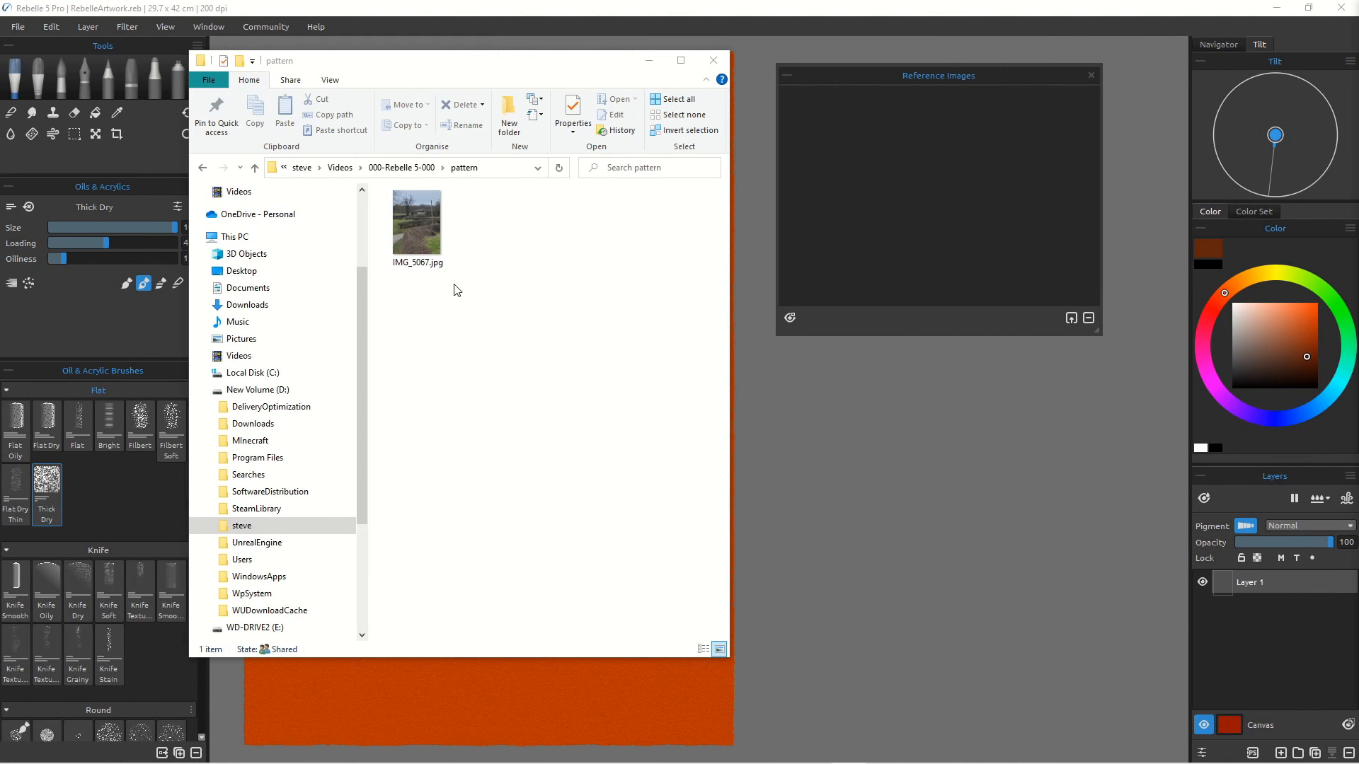
left_click_drag(417, 214, 907, 201)
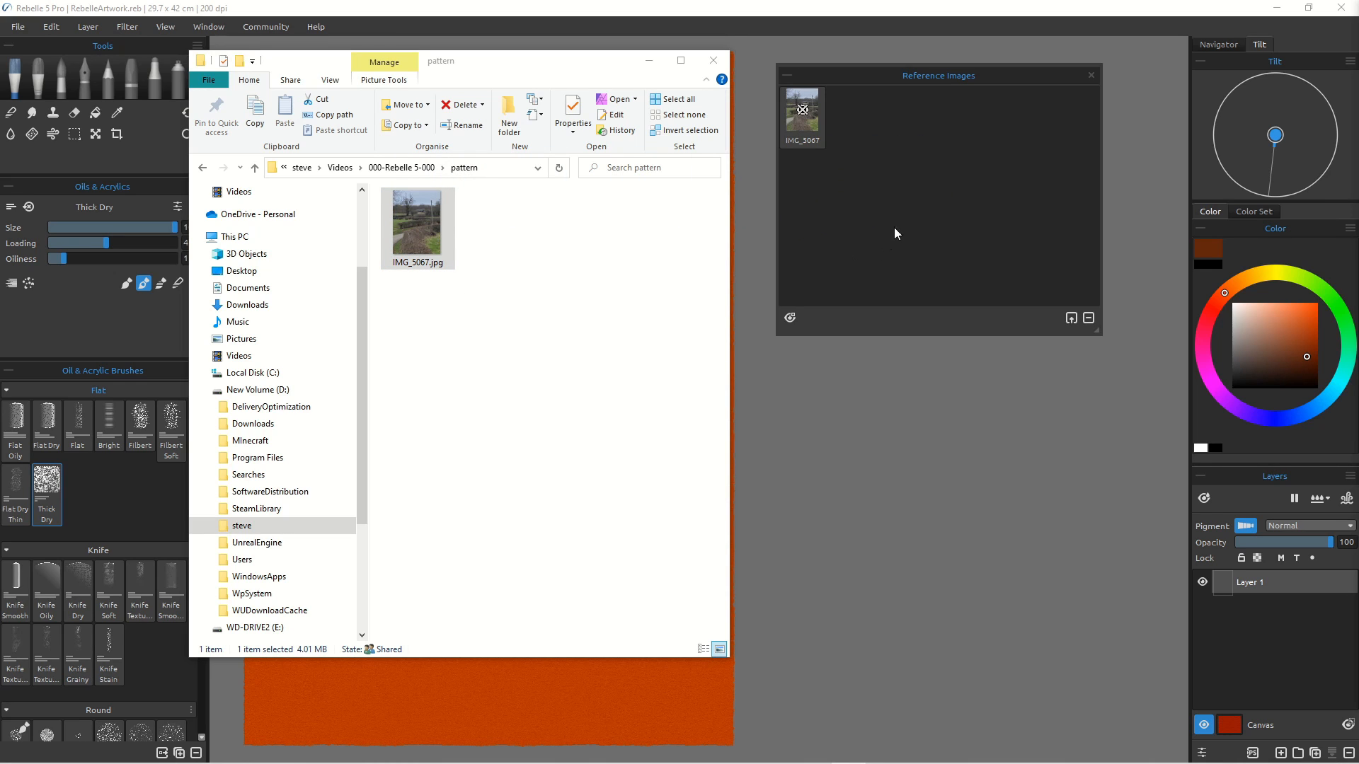
left_click(714, 60)
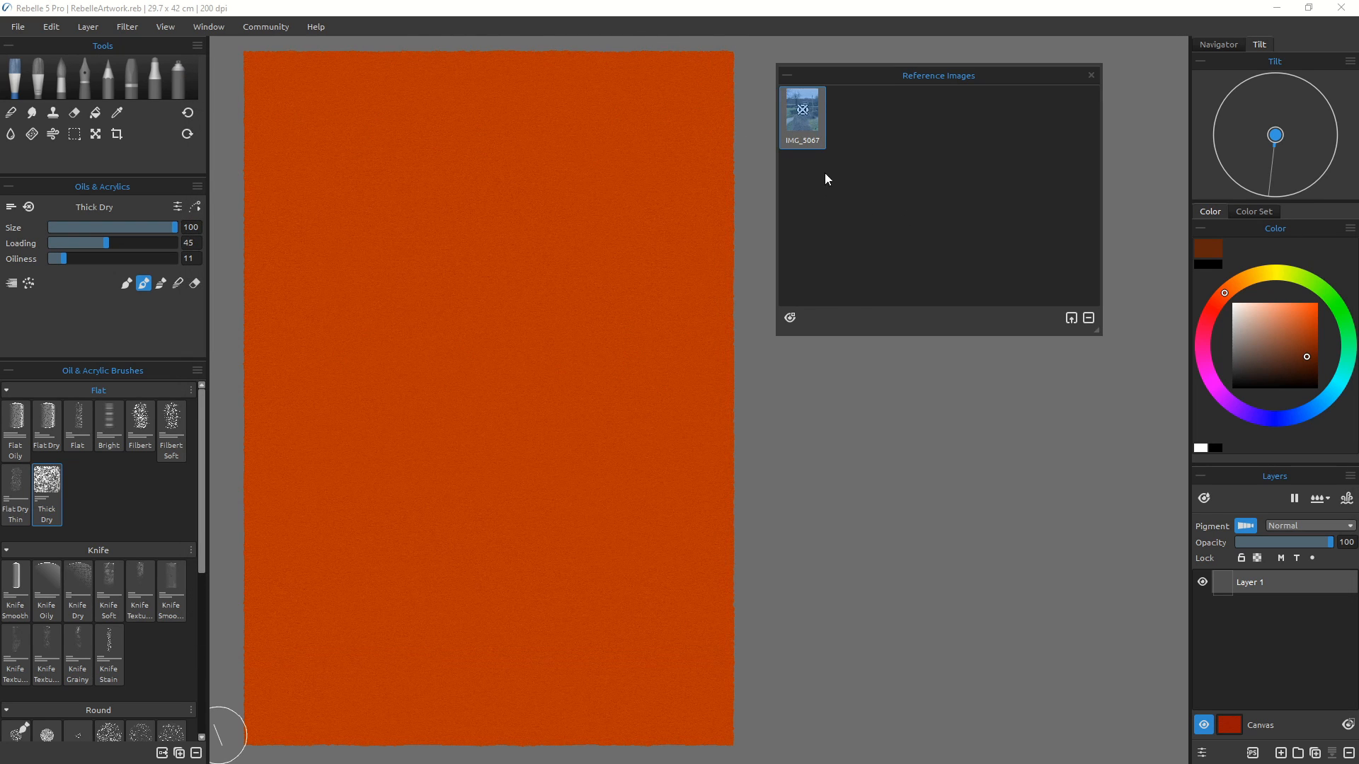
Step: Open IMG_5067 in its own floating viewer, enlarge it and place it beside the canvas
double_click(809, 123)
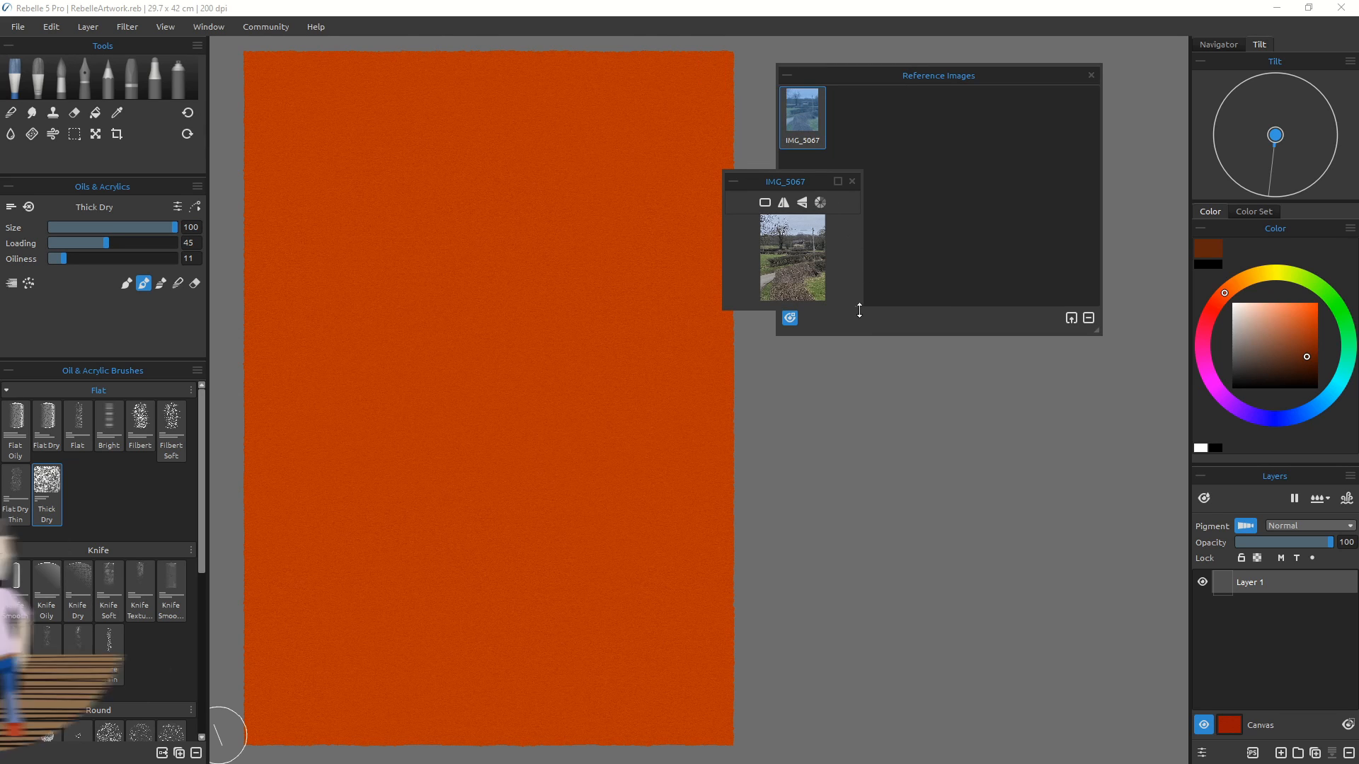
left_click_drag(859, 310, 1131, 605)
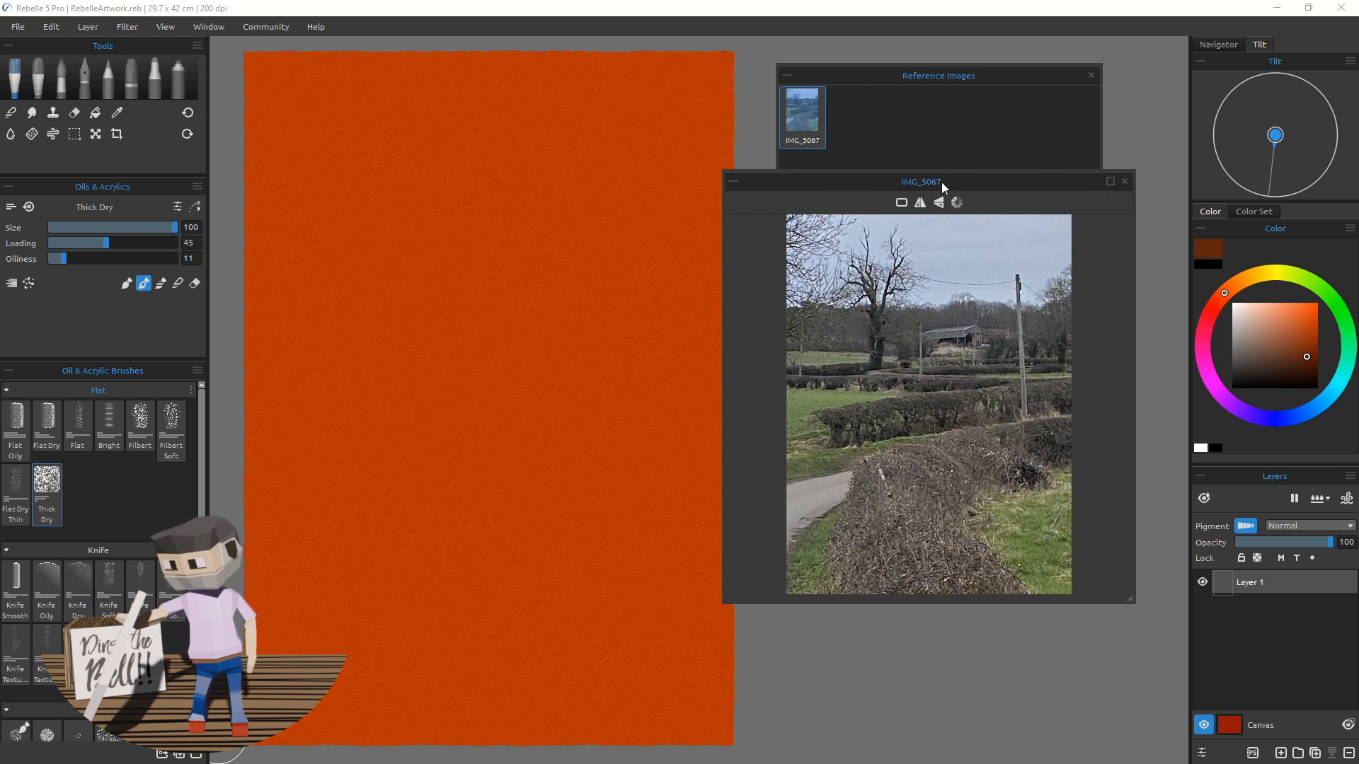
left_click_drag(941, 181, 987, 337)
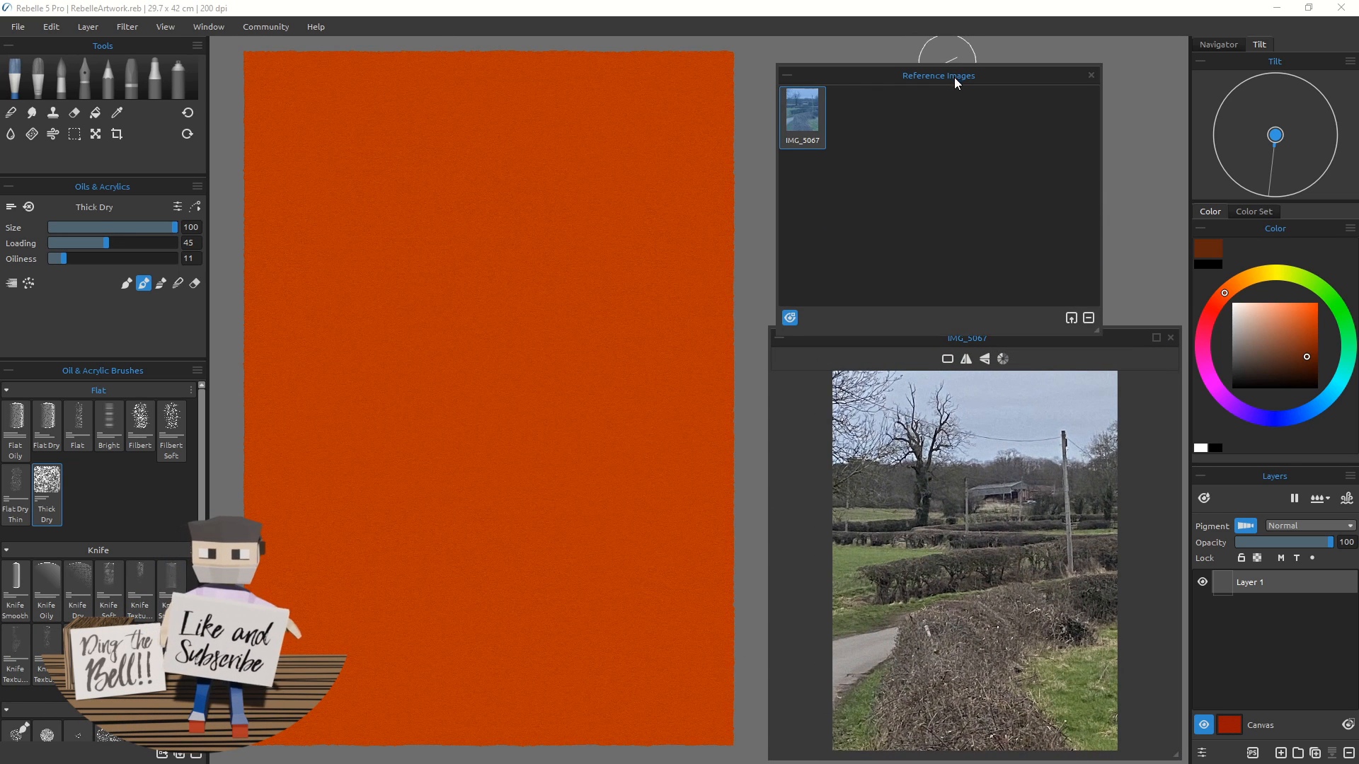
left_click_drag(954, 78, 501, 71)
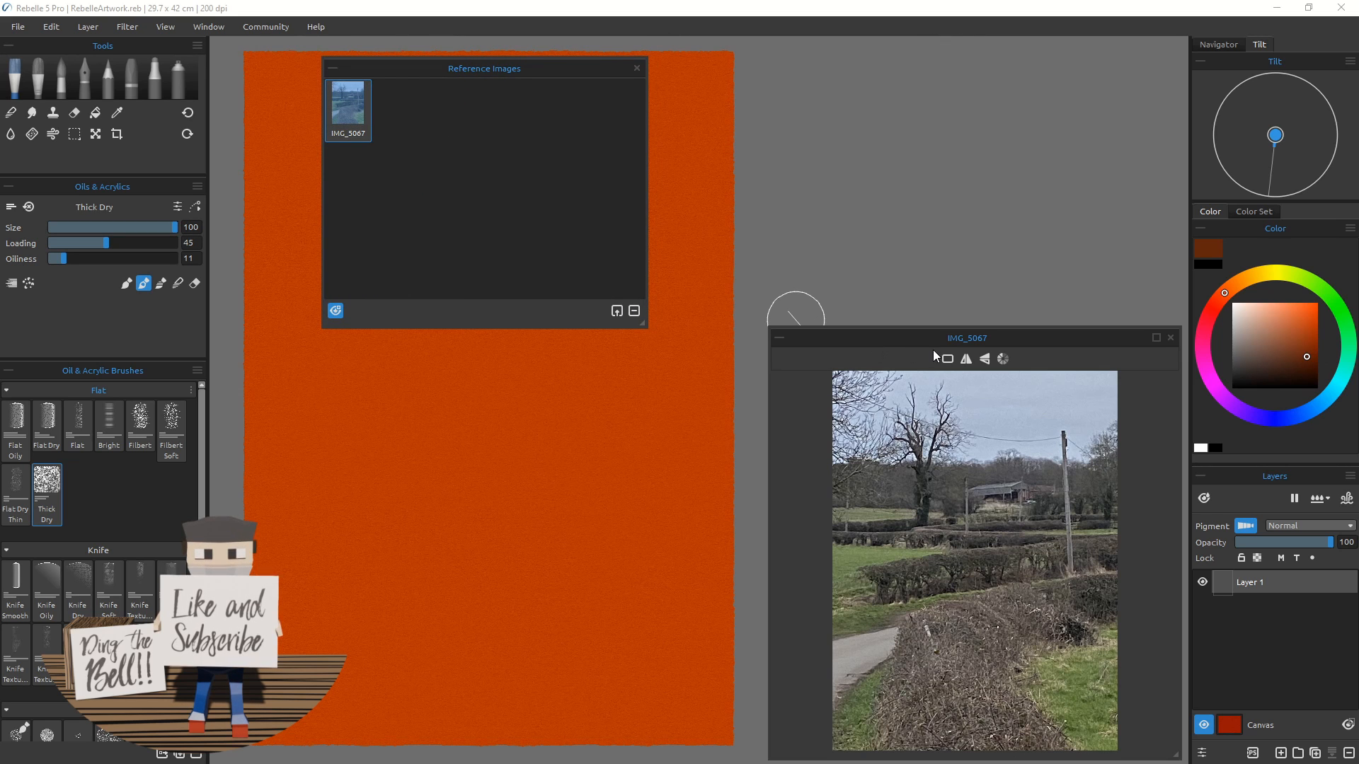
left_click_drag(937, 345, 906, 74)
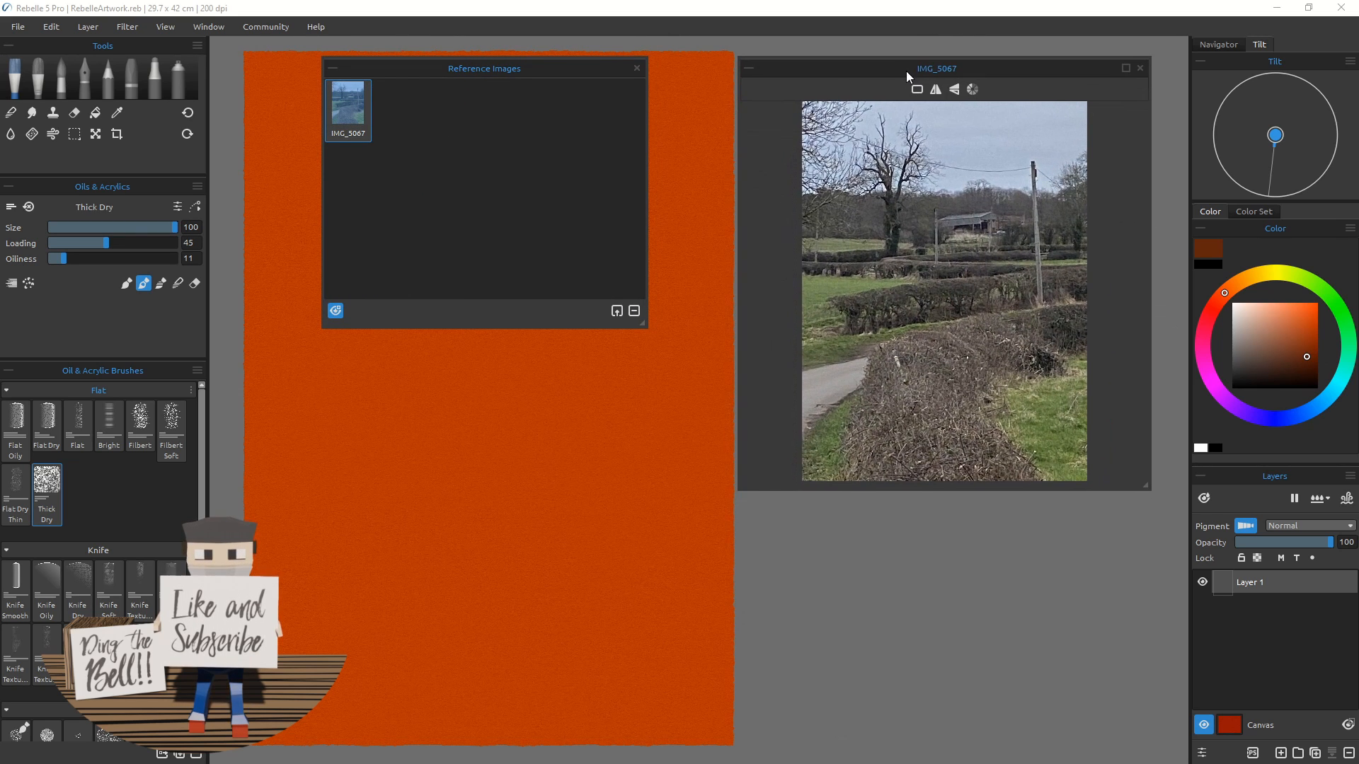
Step: Close the Reference Images panel and enlarge the photo viewer to fill the space right of the canvas
left_click(637, 67)
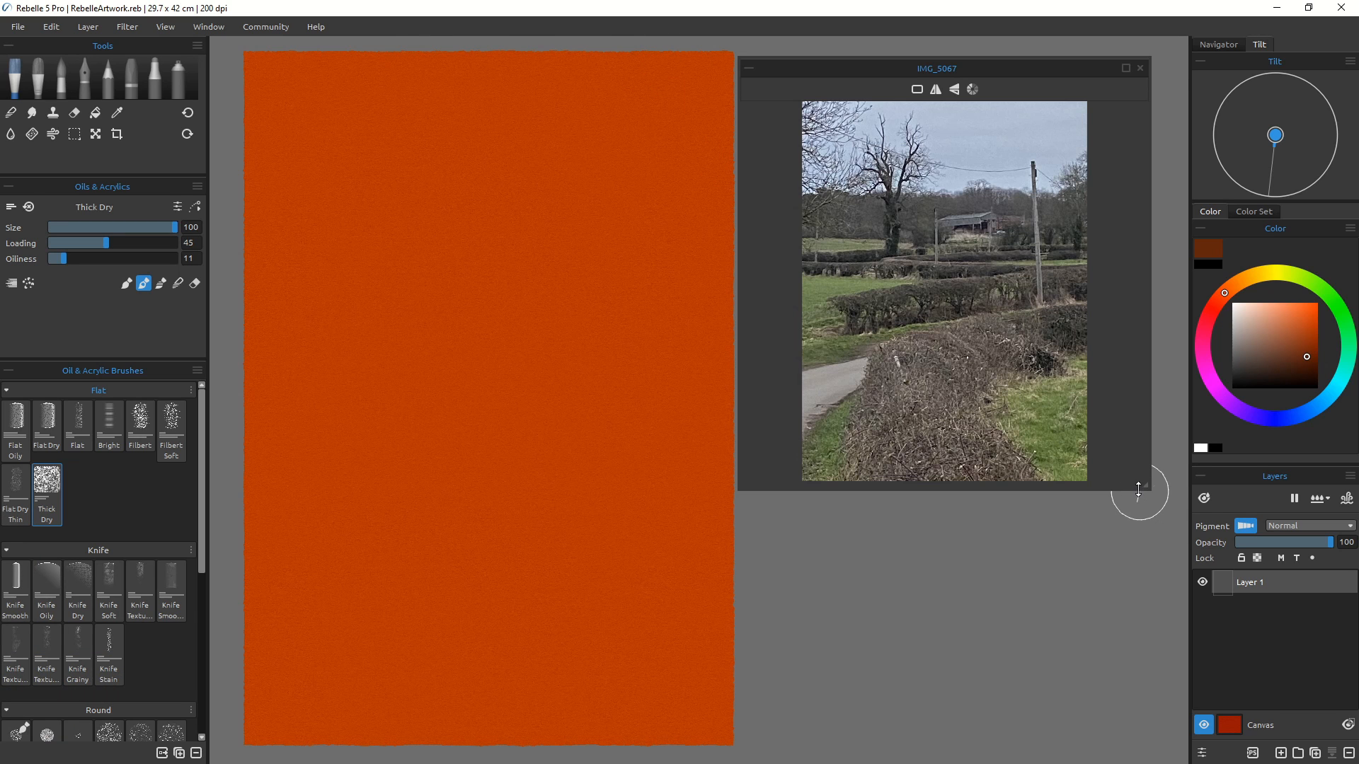
left_click_drag(1138, 489, 1179, 685)
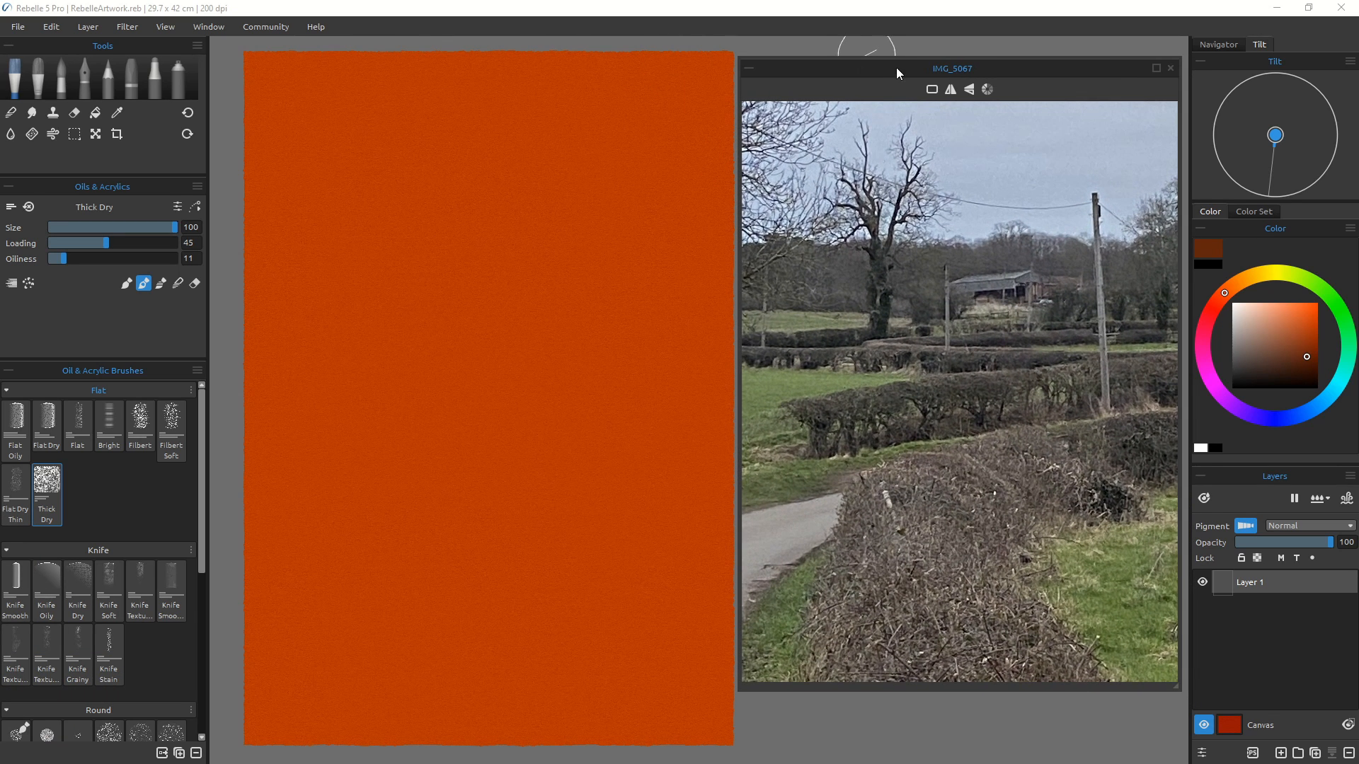
left_click_drag(896, 67, 898, 87)
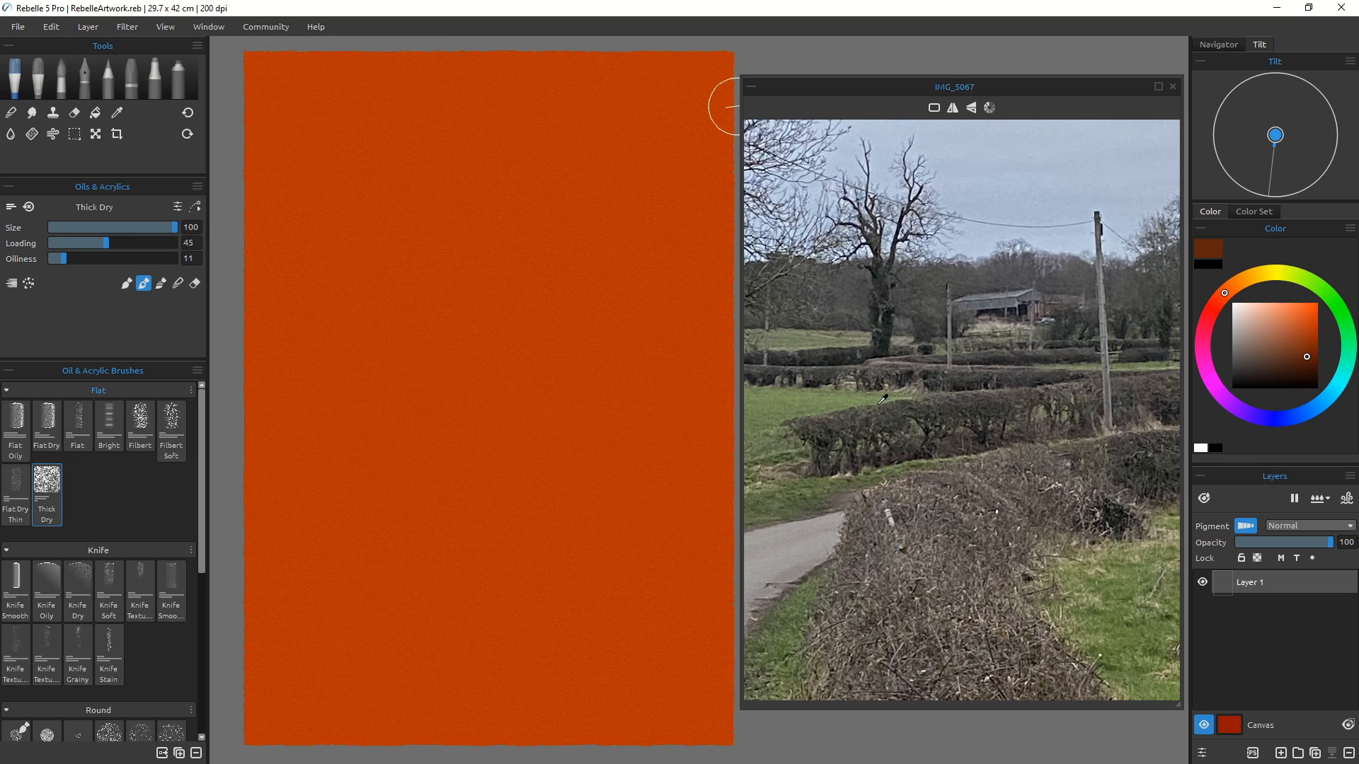
Step: Pick a muted green paint colour from the Color Set and refine its shade in the colour square
left_click(1253, 212)
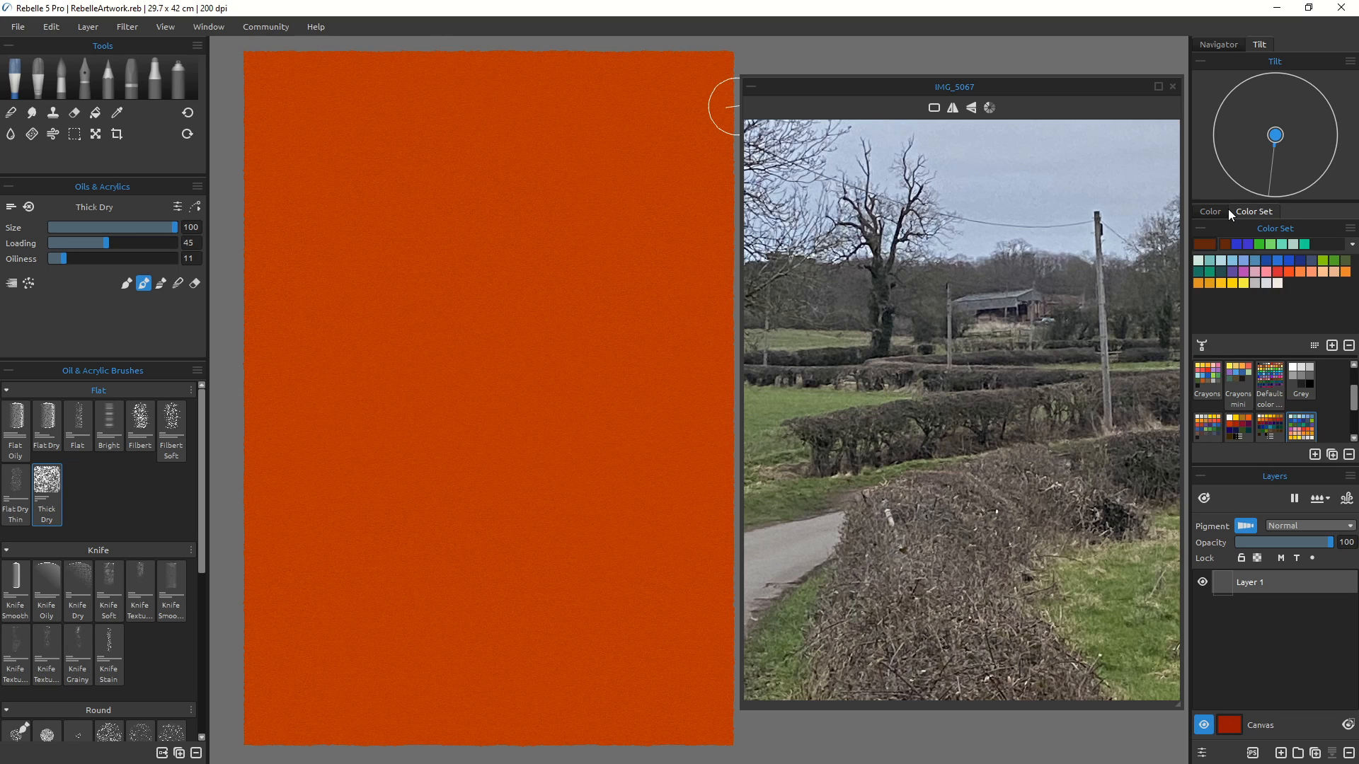
left_click(1232, 272)
left_click(1234, 263)
scroll(1302, 400, "down", 2)
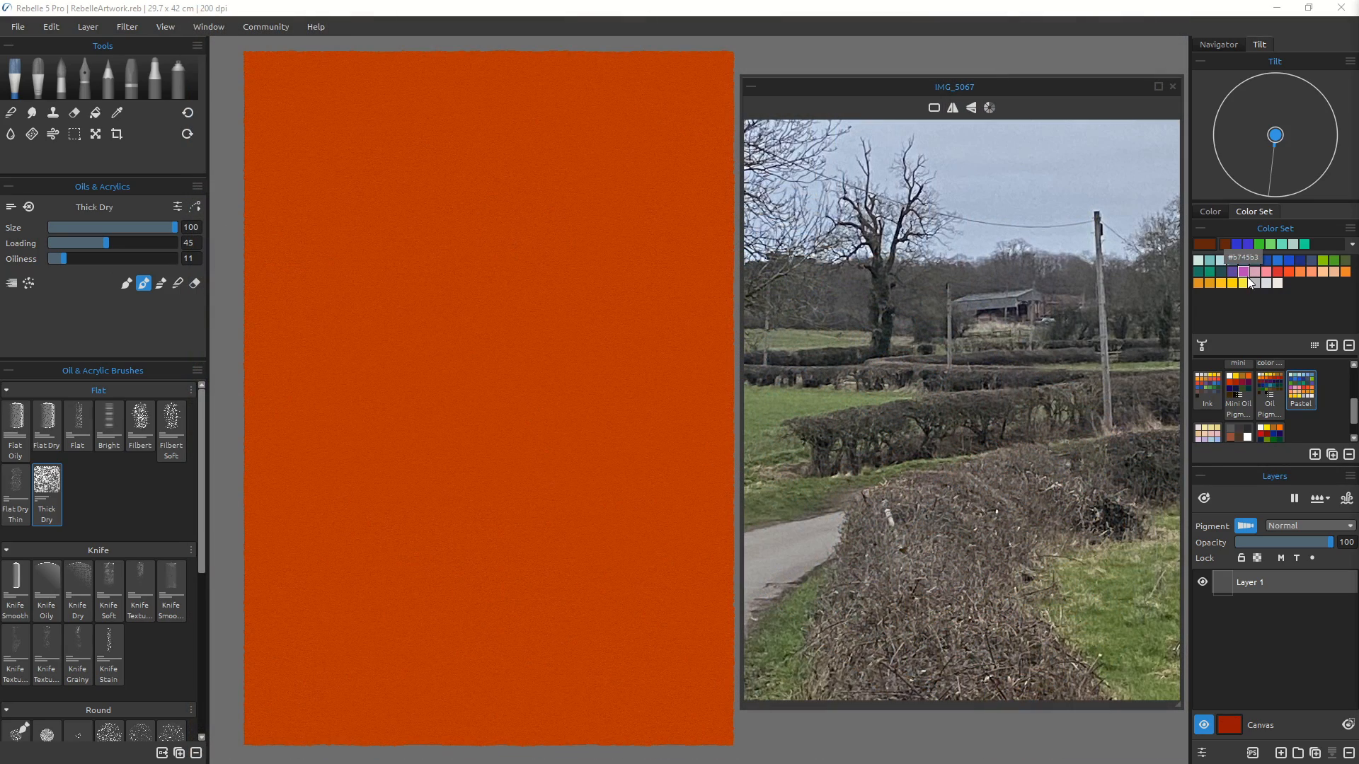
left_click(1205, 211)
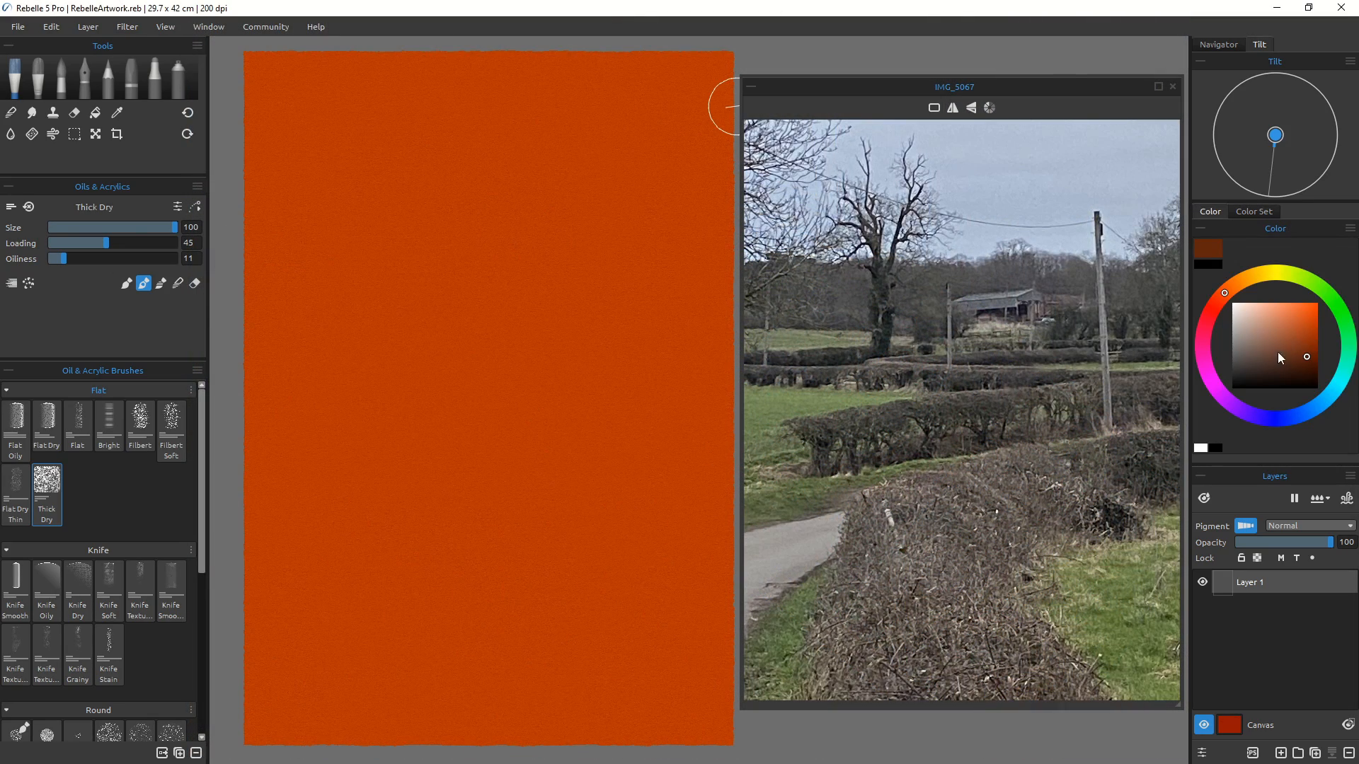
mouse_move(1220, 303)
left_mouse_down()
mouse_move(1209, 370)
mouse_move(1277, 423)
mouse_move(1352, 359)
mouse_move(1308, 279)
mouse_move(1230, 296)
mouse_move(1340, 329)
mouse_move(1346, 346)
mouse_move(1257, 317)
mouse_move(1262, 328)
left_mouse_up()
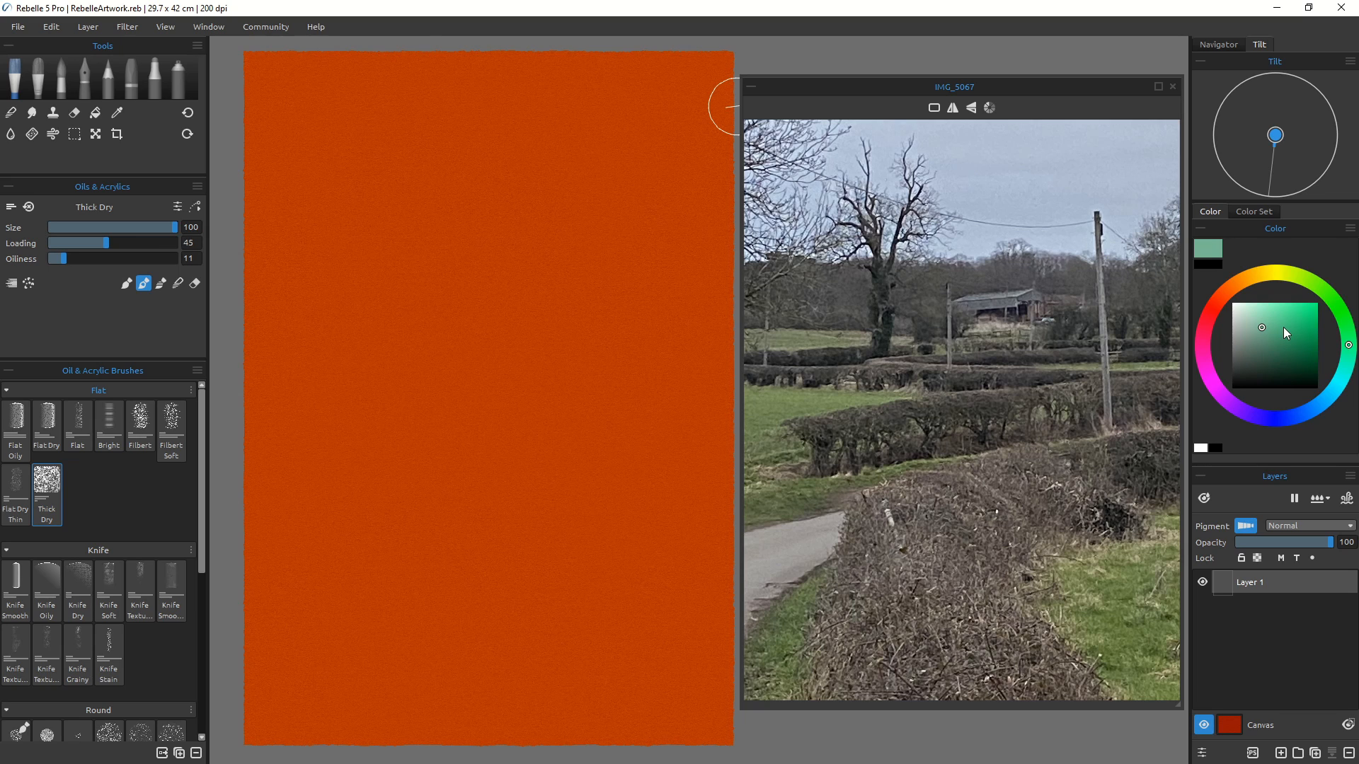
left_click(1246, 528)
Step: Switch to the Pencils tool, choose the Charcoal Soft brush and reduce its size to 45
left_click(108, 78)
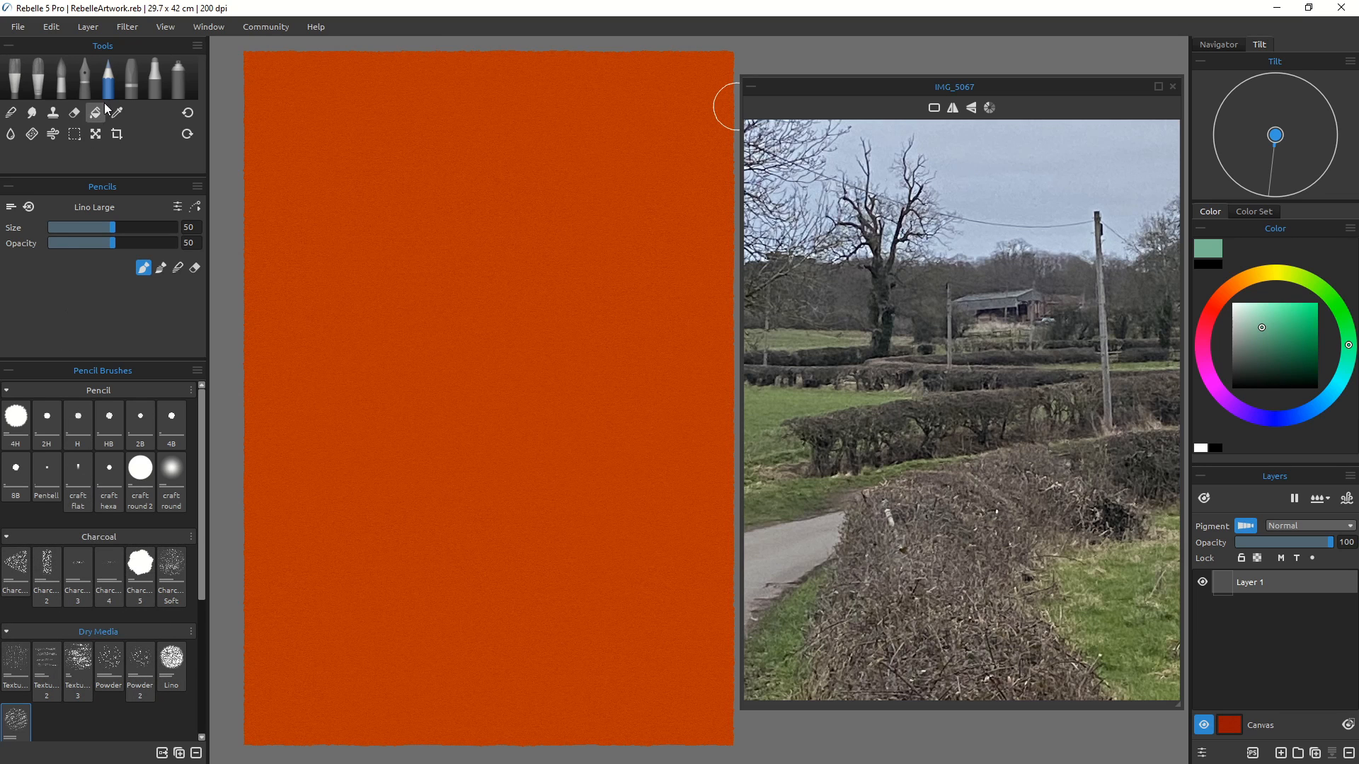
left_click(131, 80)
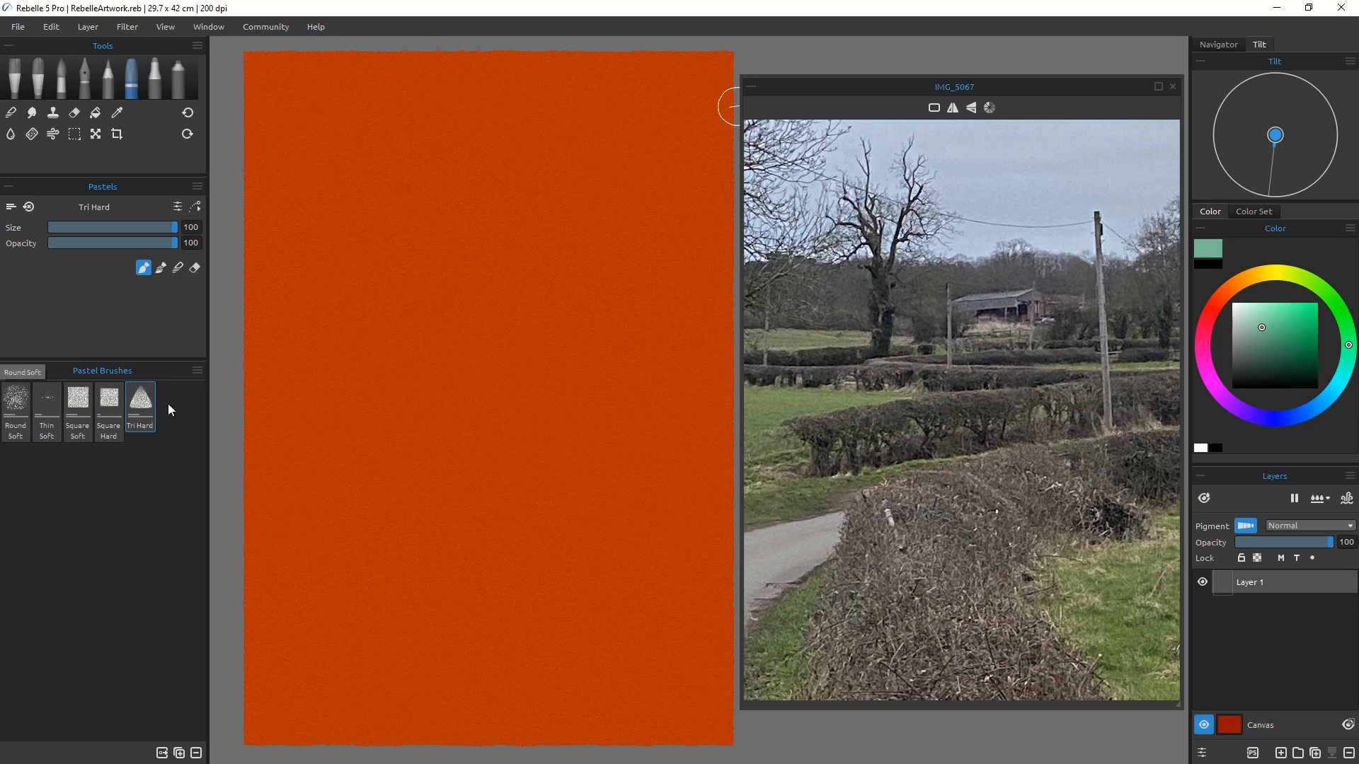
left_click(109, 82)
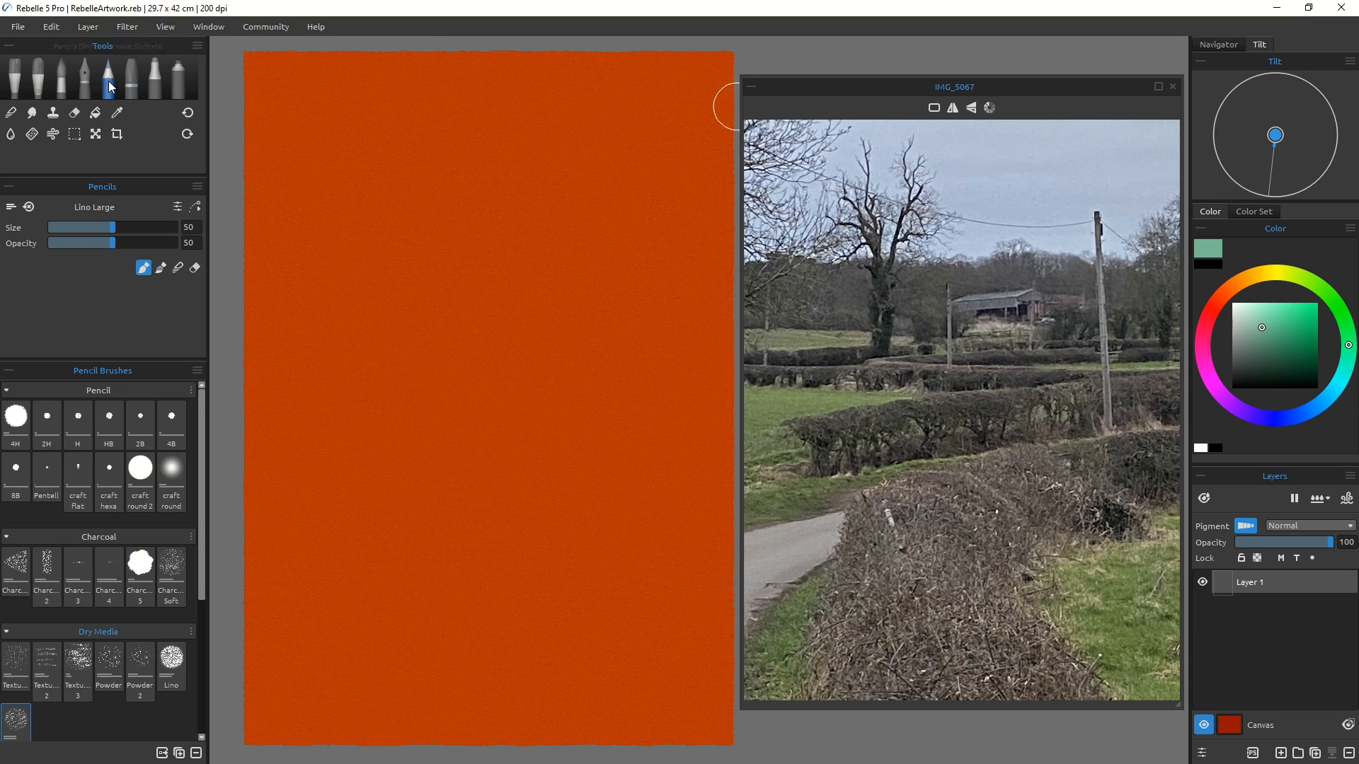
scroll(200, 551, "down", 3)
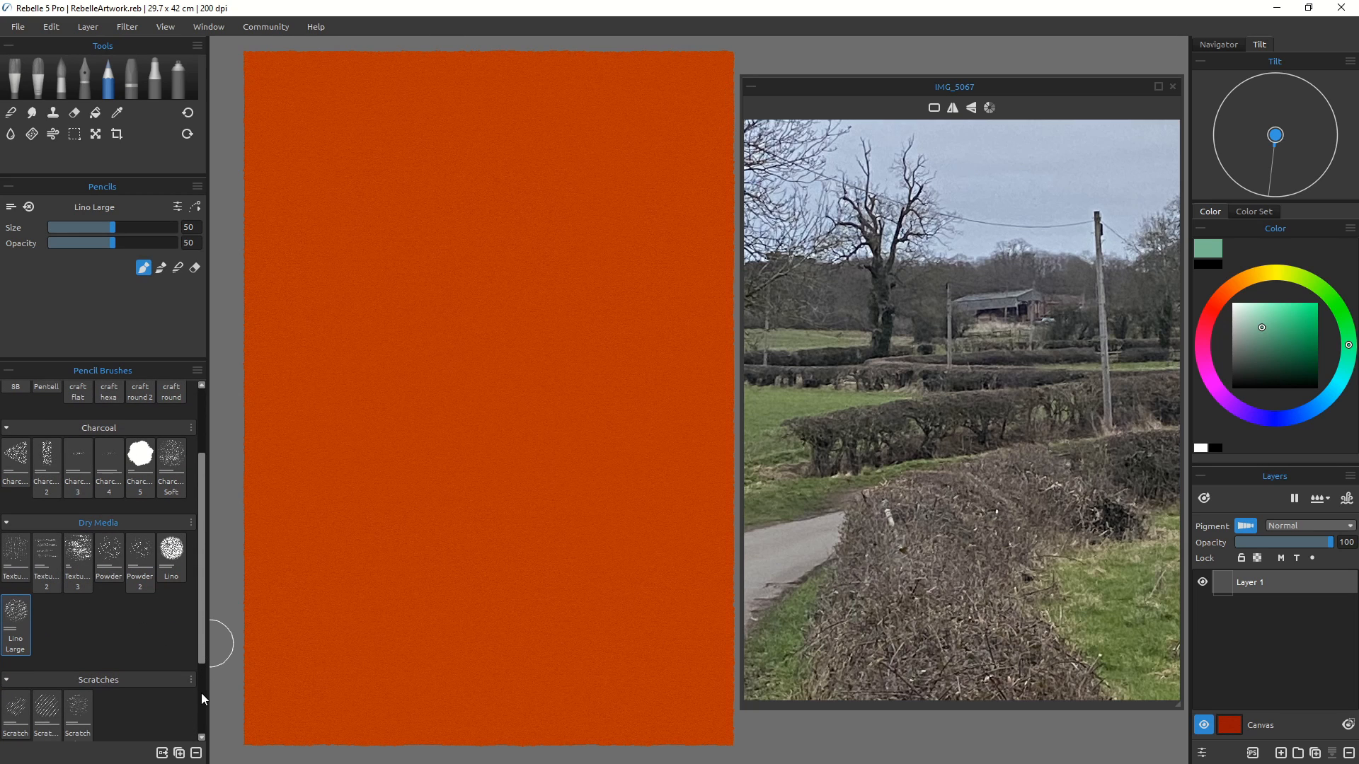
scroll(197, 658, "down", 2)
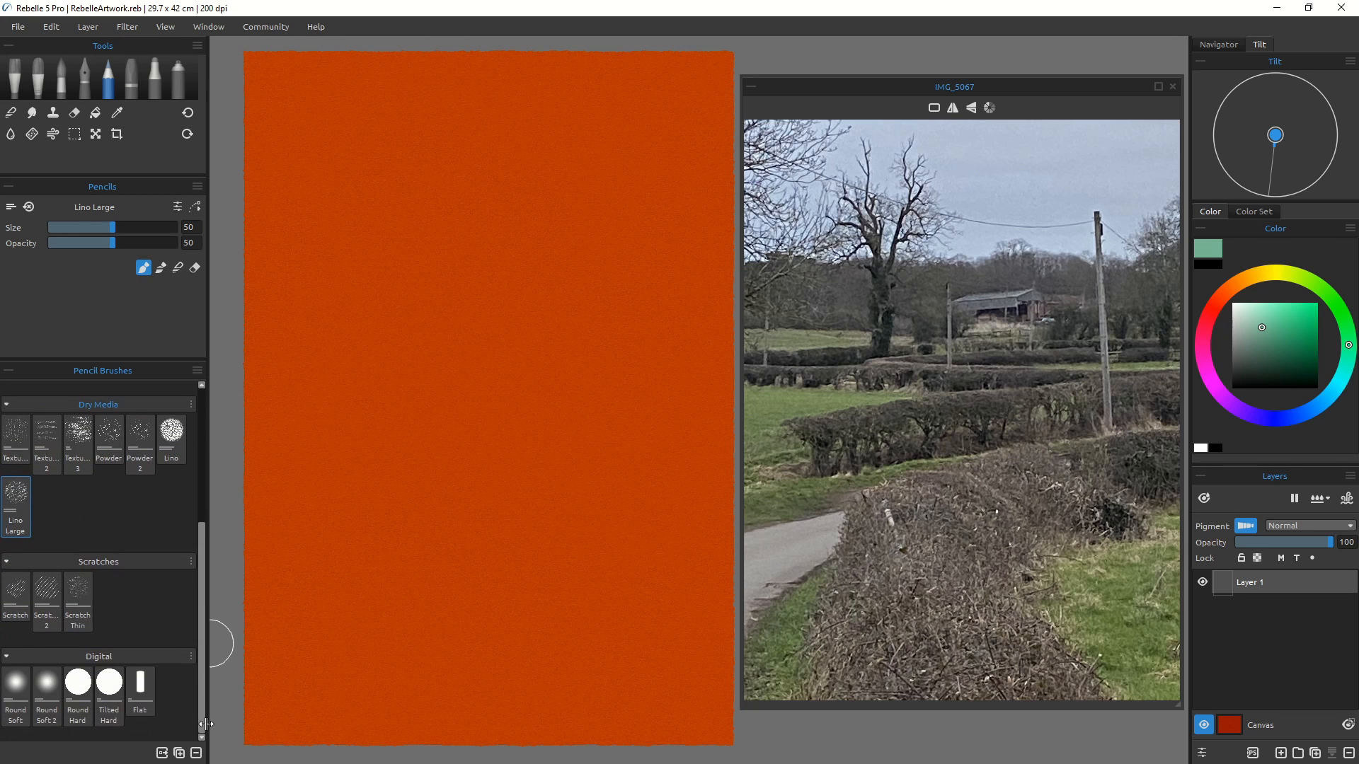
scroll(205, 648, "up", 4)
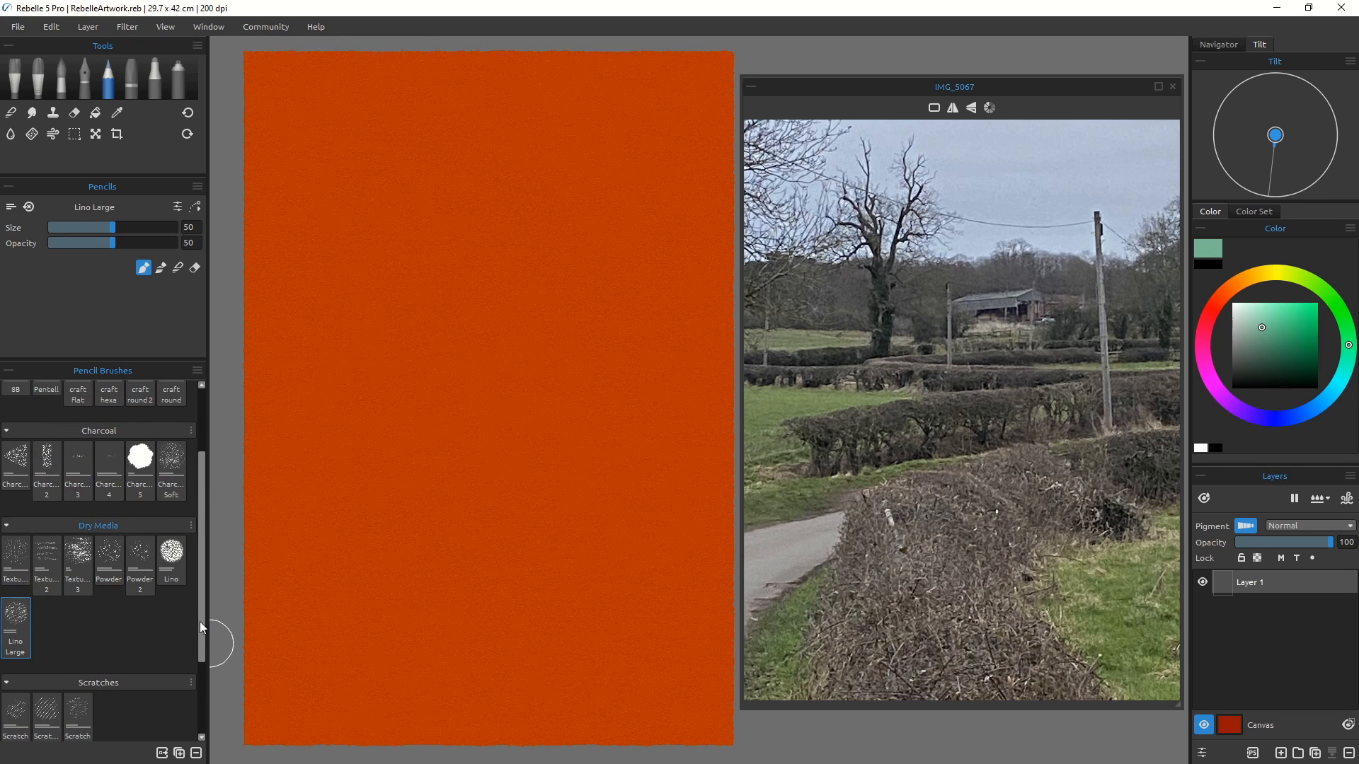
scroll(197, 578, "up", 1)
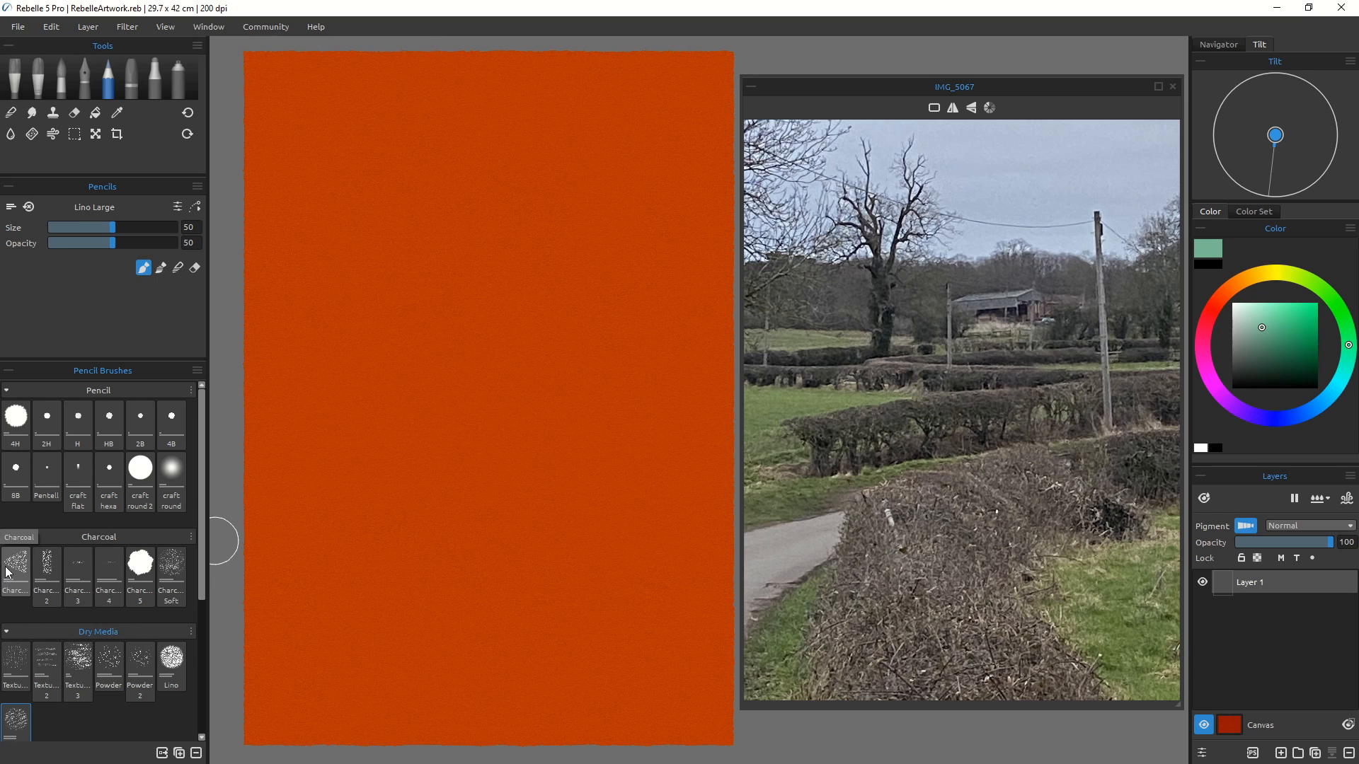
left_click(168, 577)
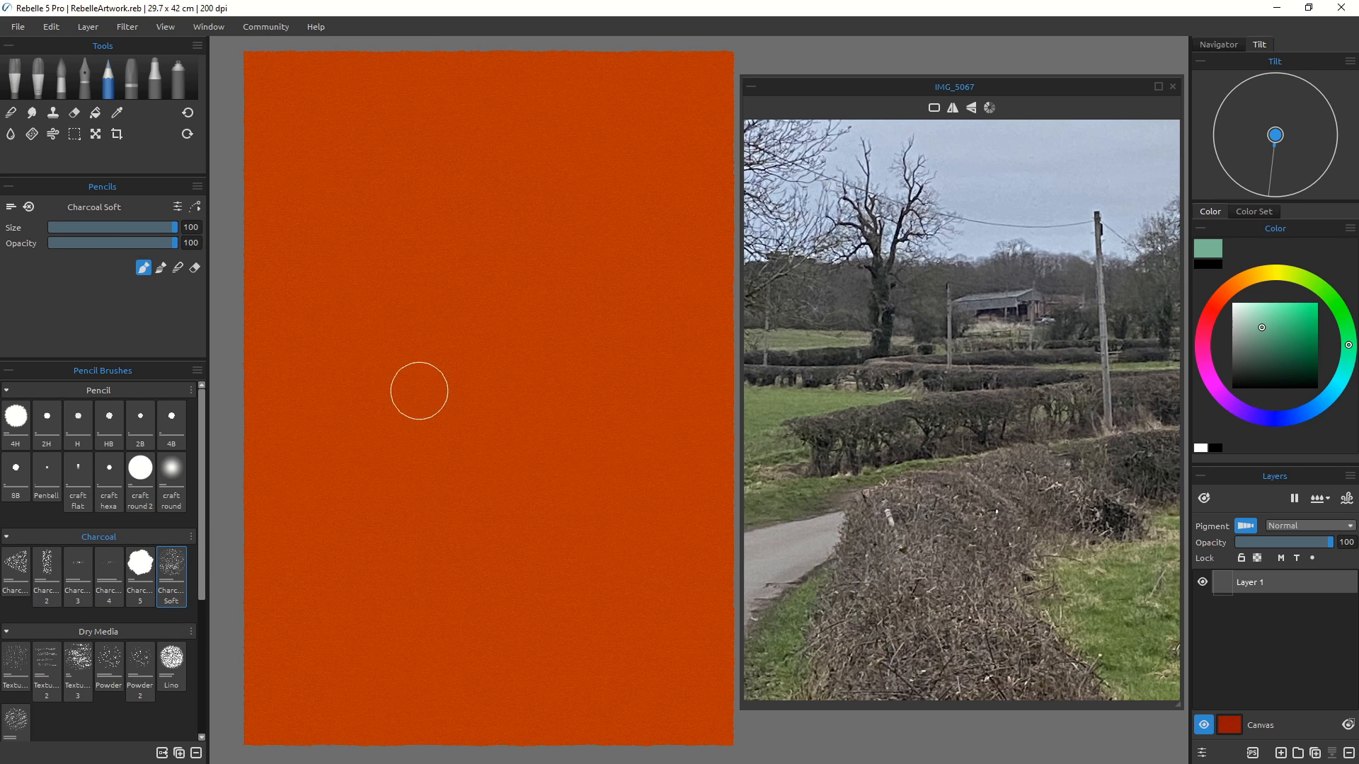
key("[")
key("[")
key("[")
key("[")
key("[")
key("[")
key("[")
key("[")
key("[")
key("[")
key("[")
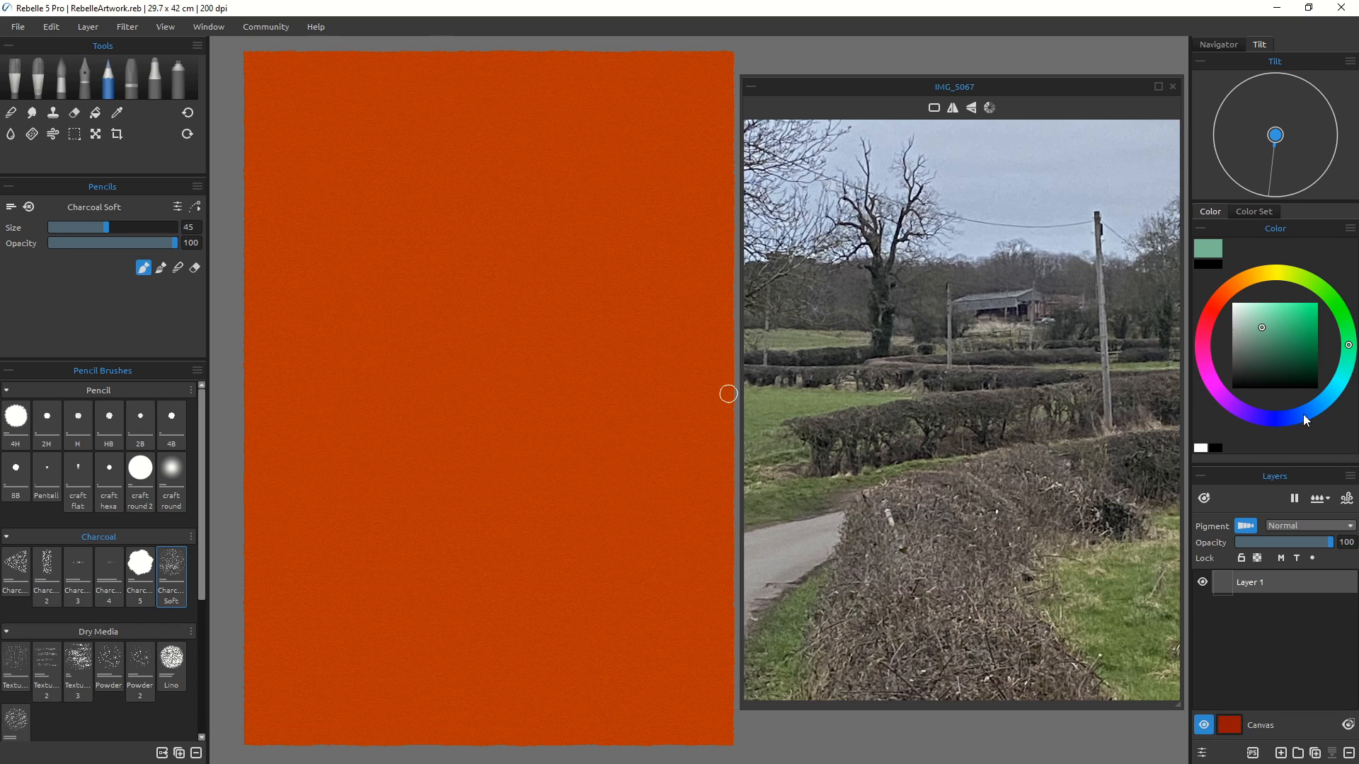
Step: Choose a dark red-brown and sketch the horizontal field and hedge lines with charcoal
left_click(1224, 303)
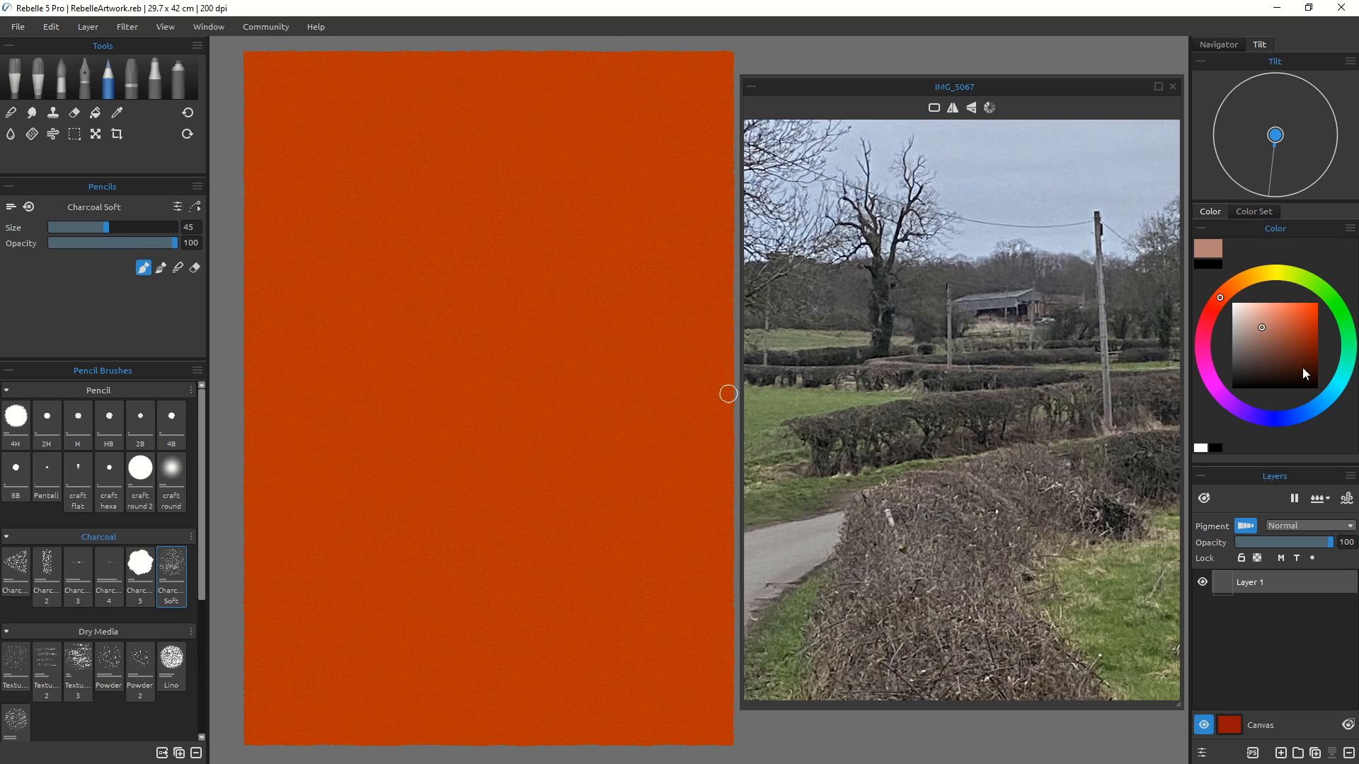
left_click(1296, 361)
mouse_move(542, 357)
left_mouse_down()
mouse_move(370, 355)
mouse_move(567, 405)
left_mouse_up()
left_click_drag(344, 369, 666, 411)
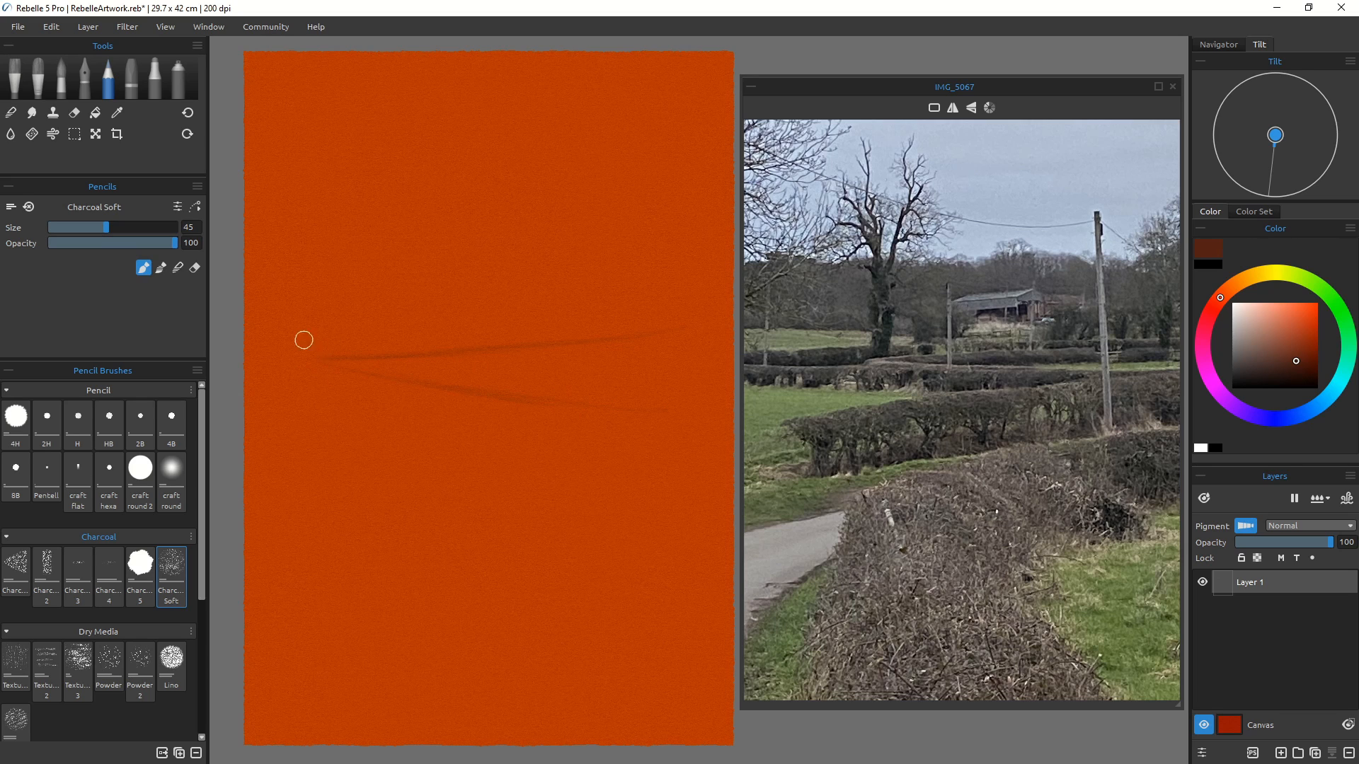
left_click_drag(386, 449, 311, 456)
left_click_drag(721, 437, 368, 519)
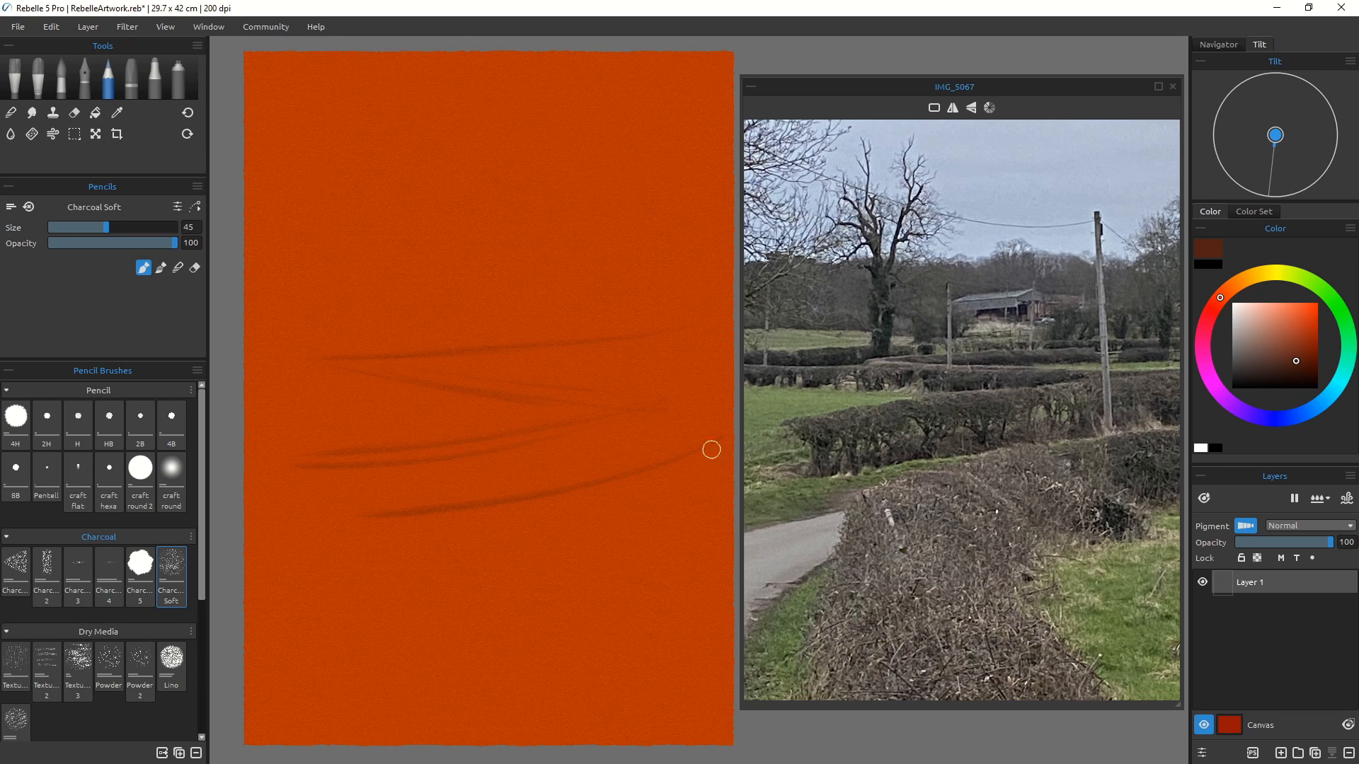
Step: Sketch the road's edges running down to the foreground and another hedge line across them
mouse_move(710, 449)
left_mouse_down()
mouse_move(387, 535)
mouse_move(326, 713)
left_mouse_up()
left_click_drag(516, 497, 615, 716)
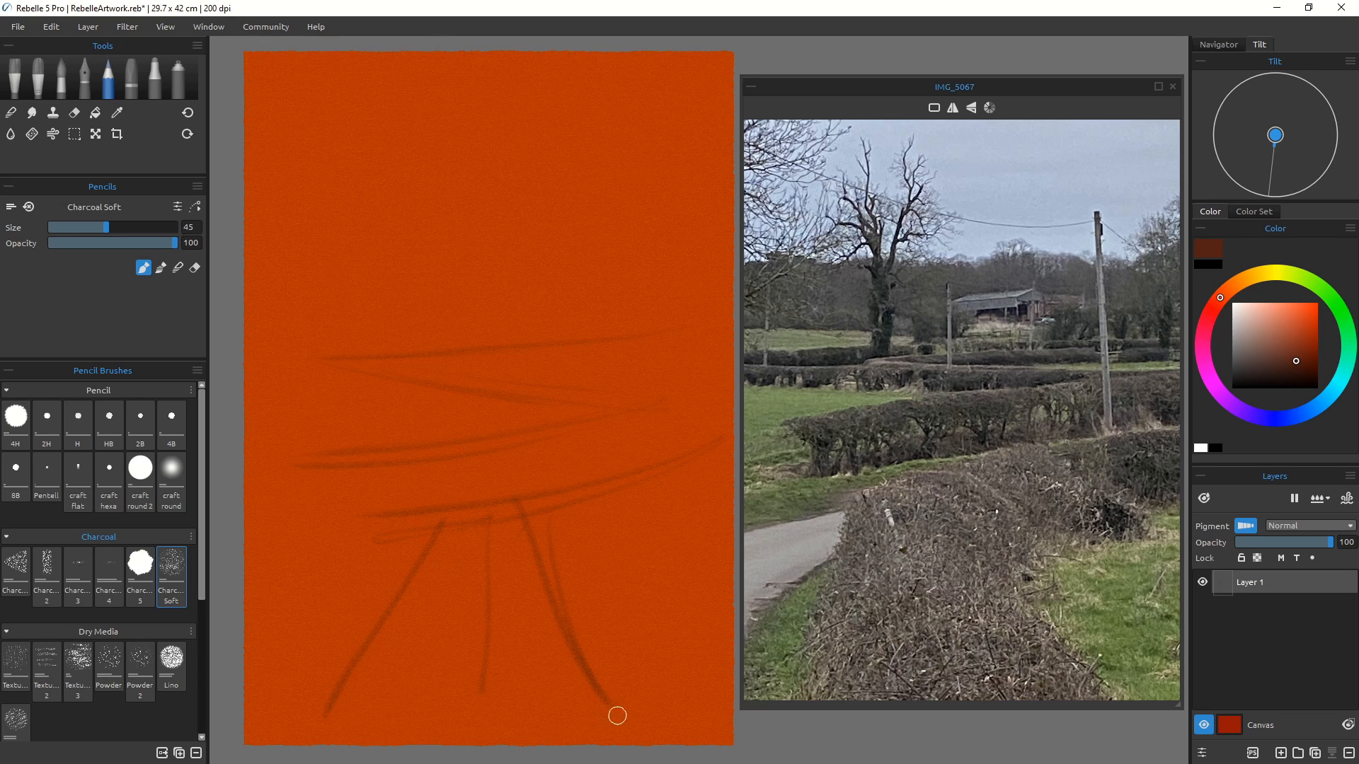
left_click_drag(682, 464, 407, 528)
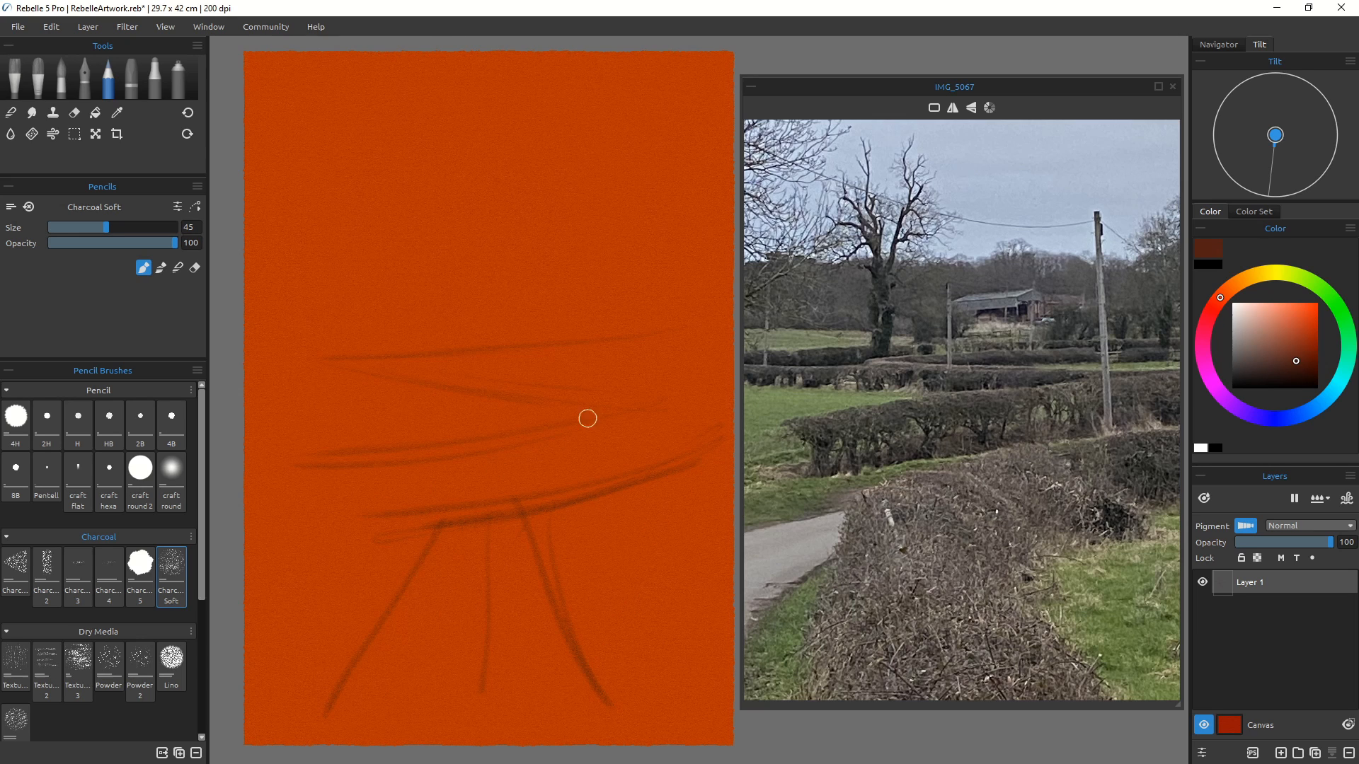
Step: Sample green from the photo's field, then reselect dark red-brown and darken the middle hedge line
left_click(748, 402)
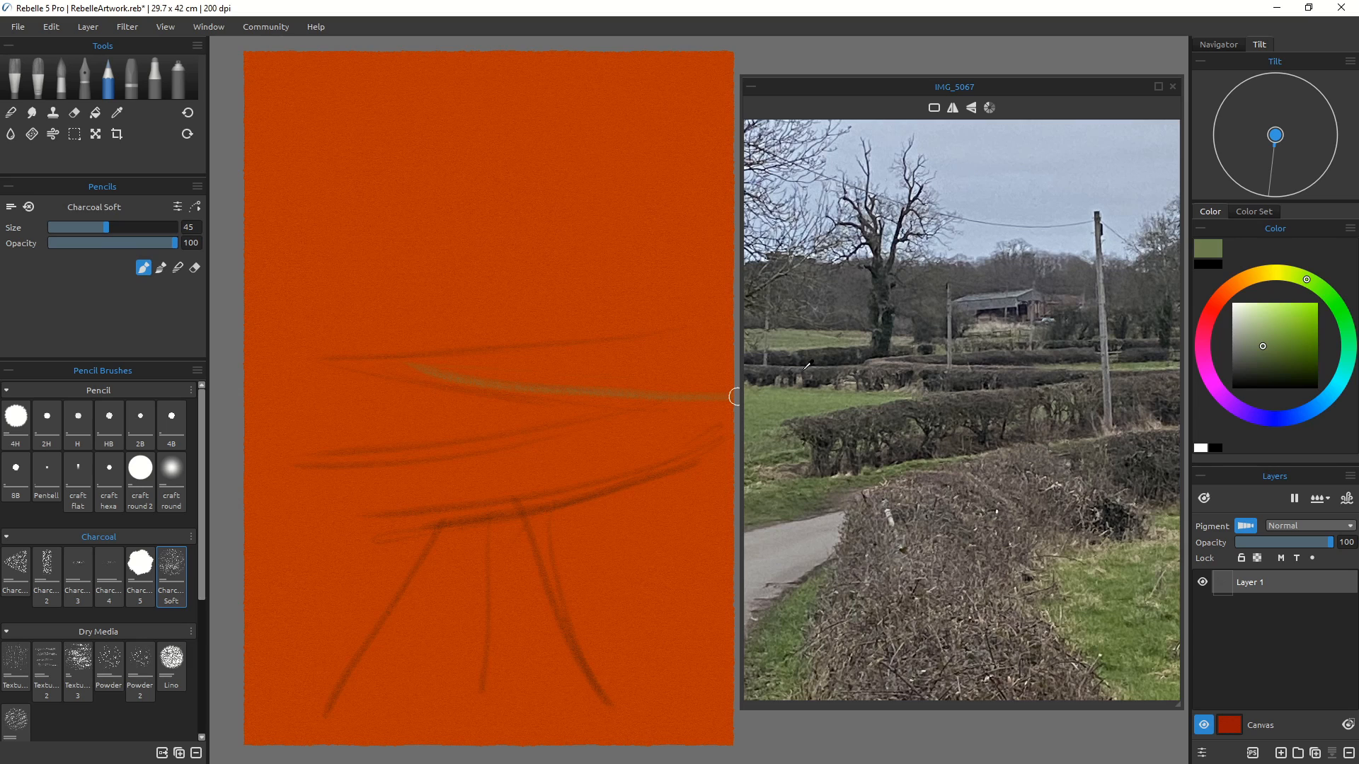
left_click(1219, 317)
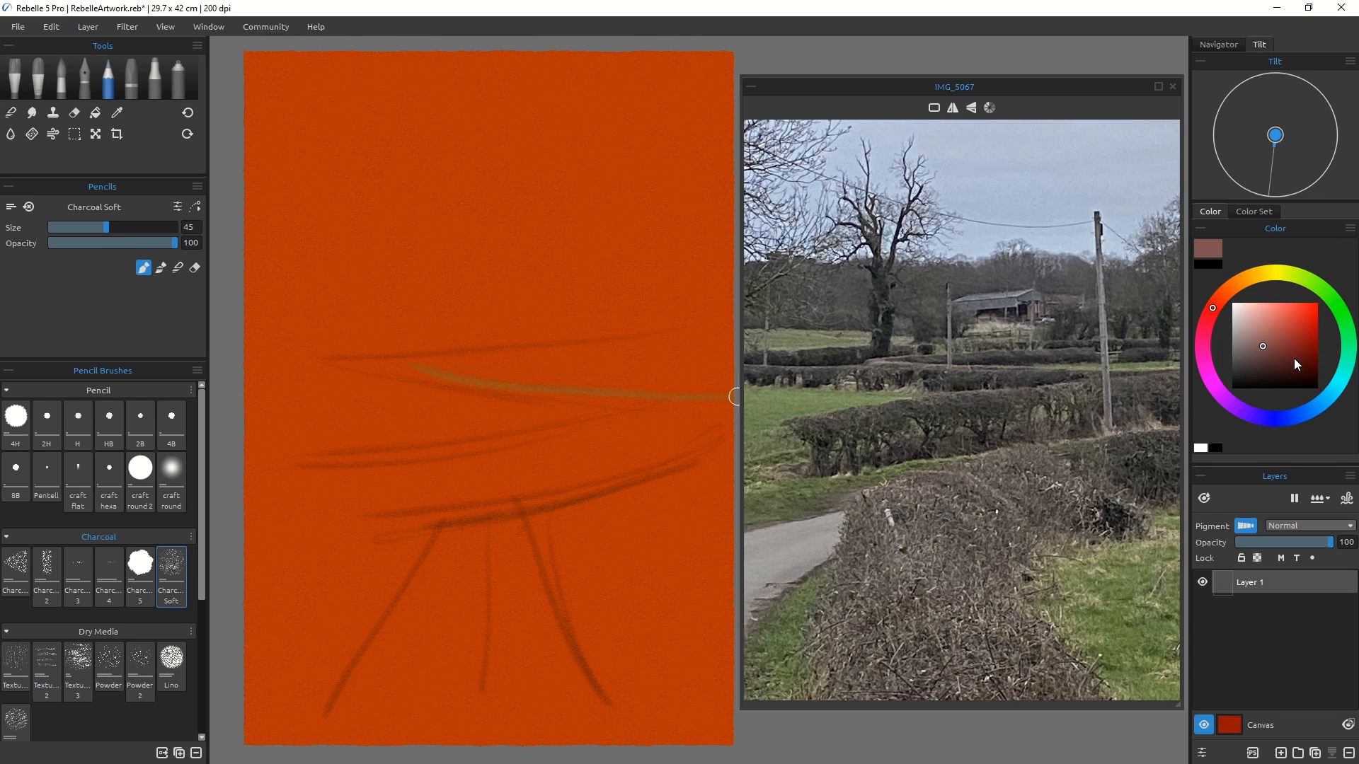
left_click(1295, 358)
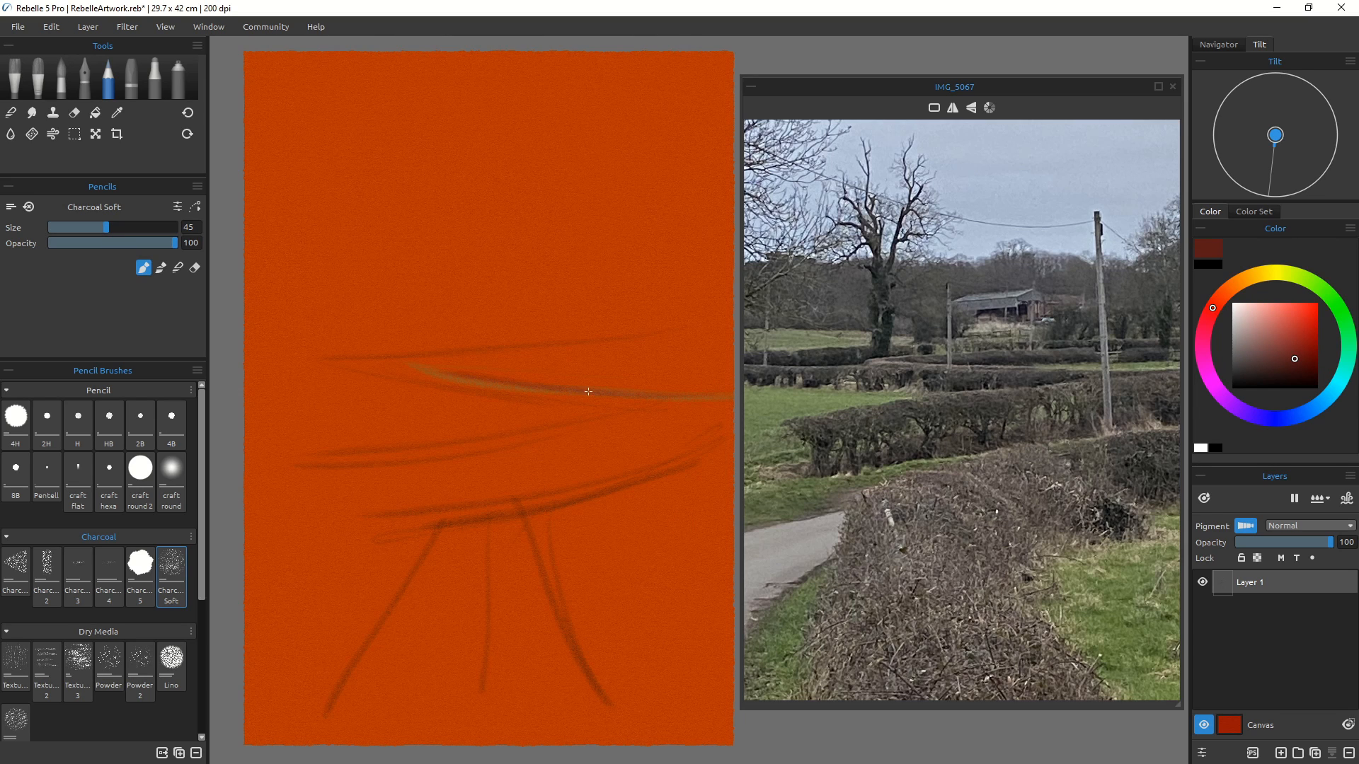
mouse_move(588, 391)
left_mouse_down()
mouse_move(487, 382)
mouse_move(669, 402)
left_mouse_up()
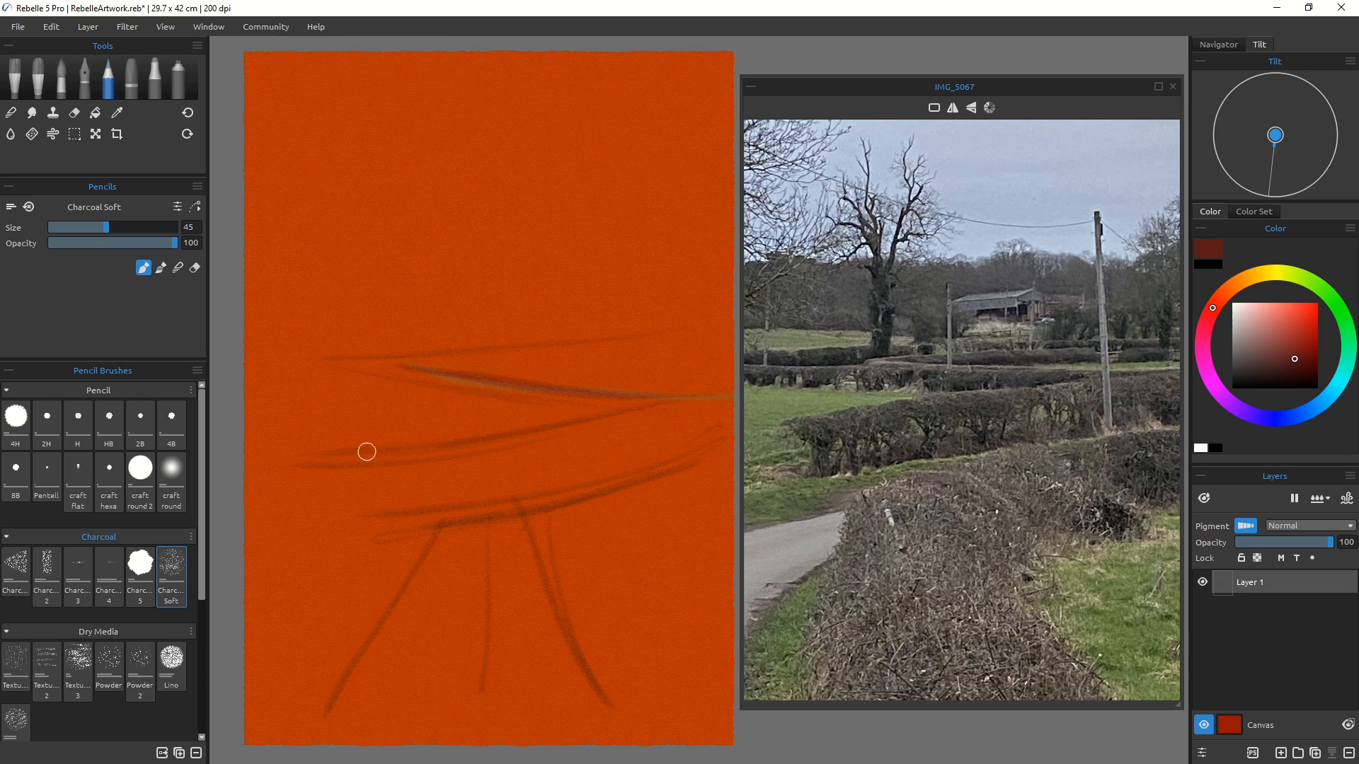
Step: Add small marks on the left hedge and sketch the bare tree rising above the horizon
left_click_drag(354, 450, 379, 500)
left_click_drag(395, 445, 439, 443)
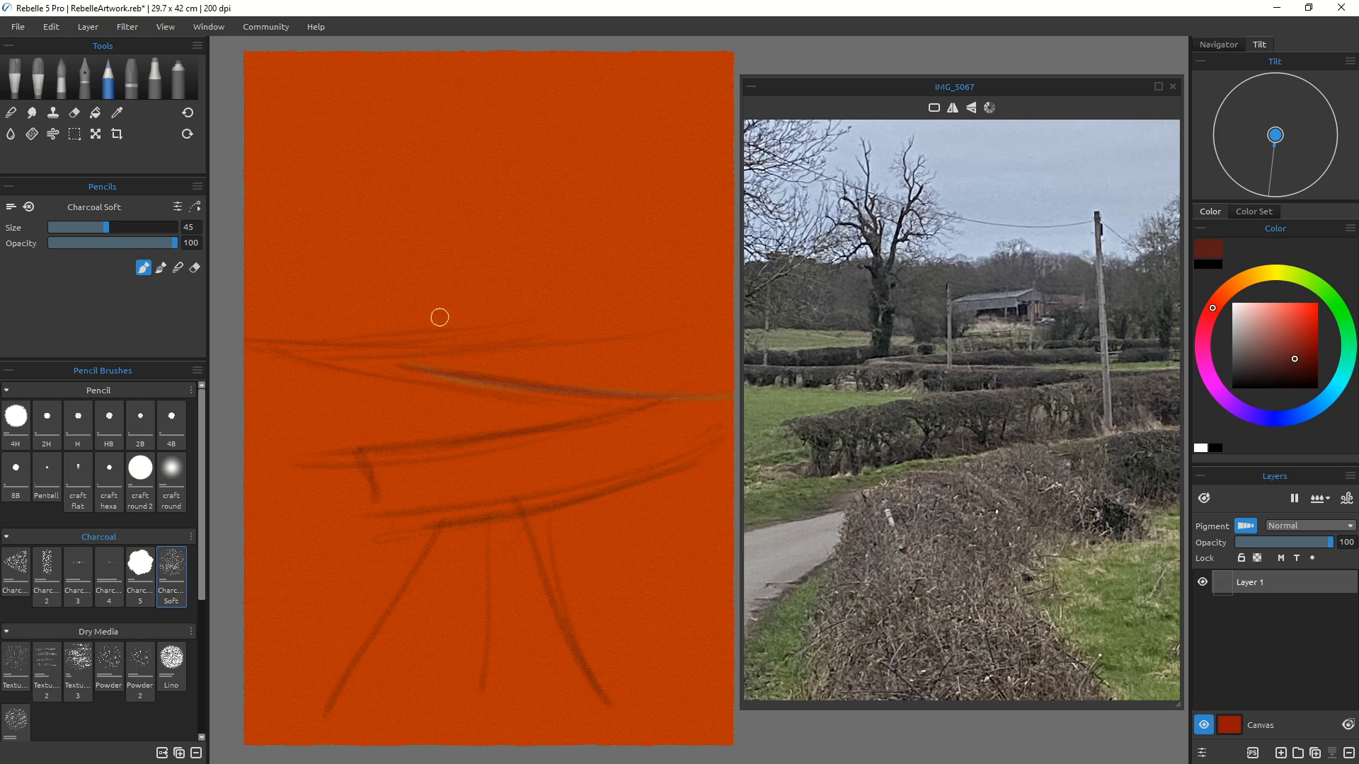
left_click_drag(440, 315, 428, 273)
left_click_drag(408, 331, 427, 281)
left_click_drag(432, 295, 422, 327)
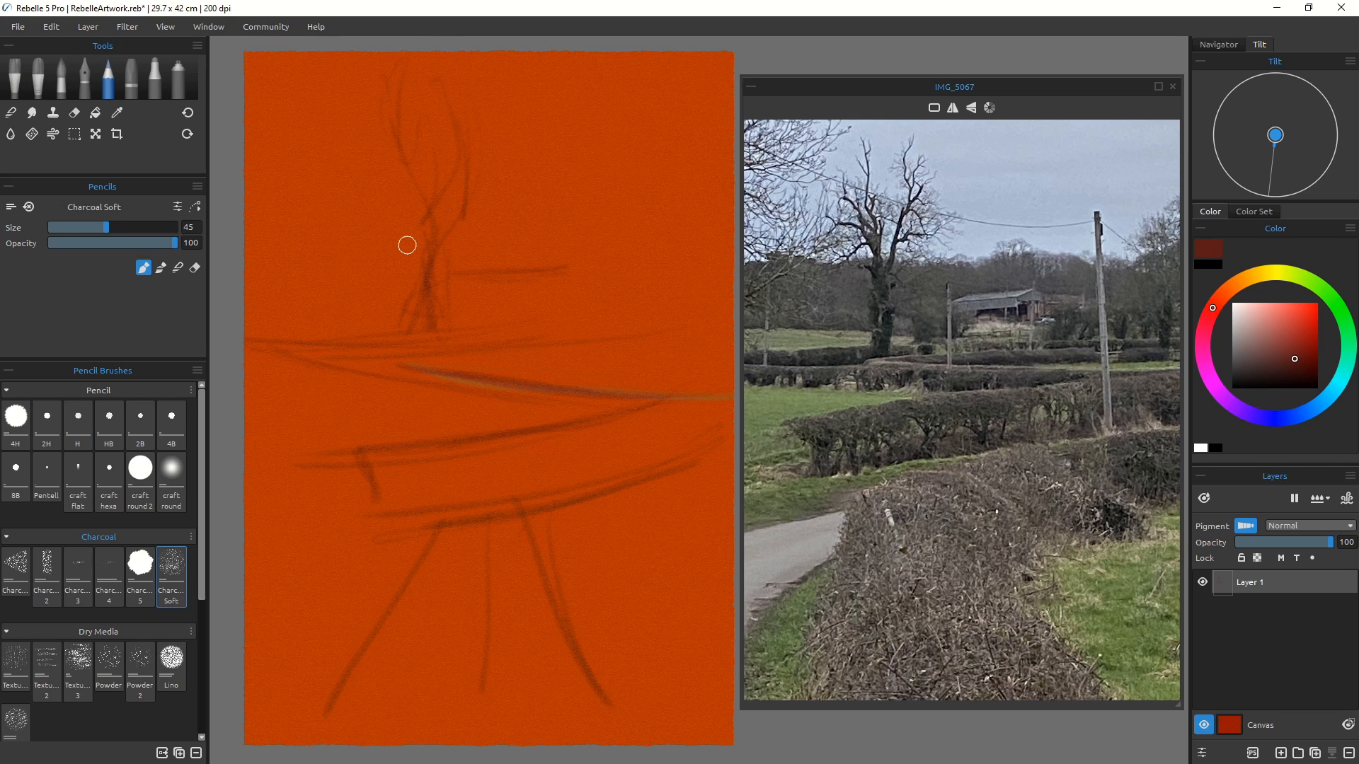
Step: Sketch a vertical telegraph pole line and undo a stray stroke
left_click_drag(599, 71, 592, 549)
left_click_drag(357, 339, 372, 555)
key("ctrl+z")
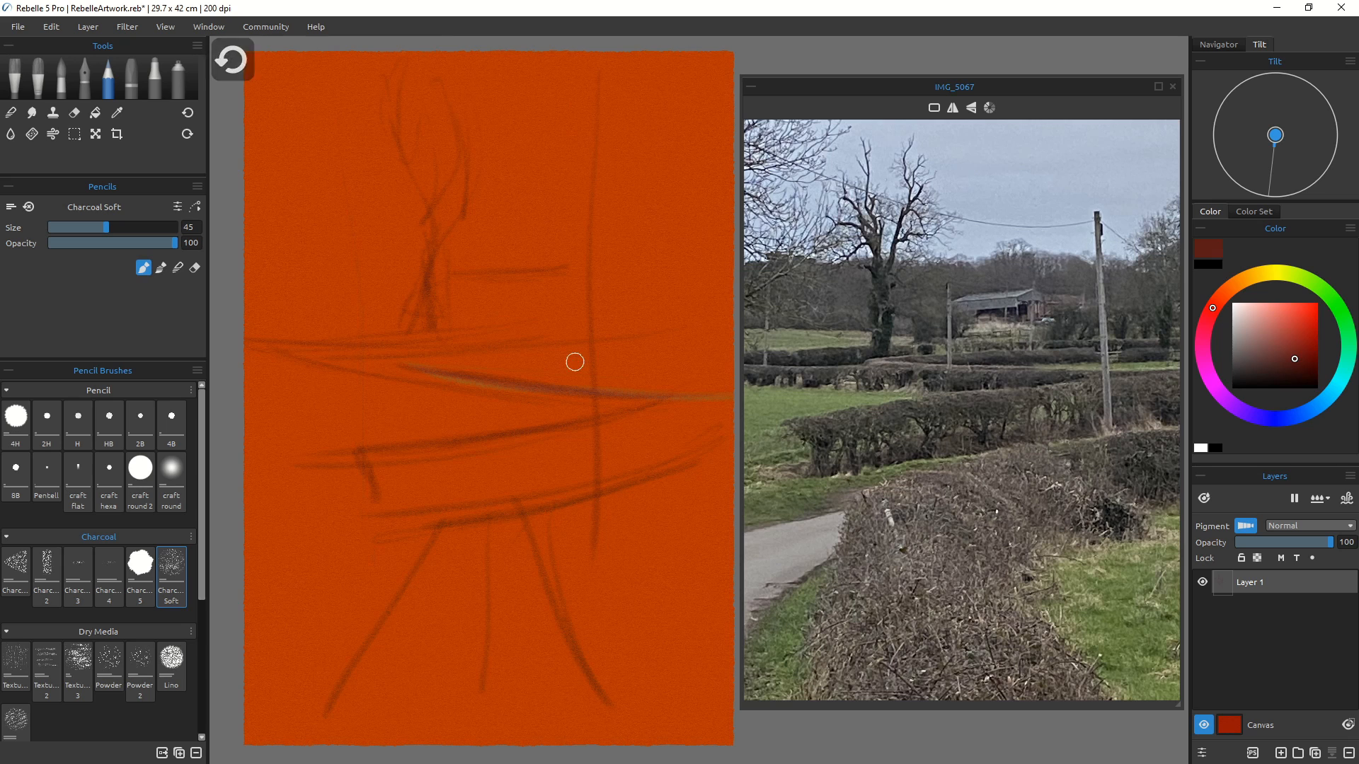
Step: Pick a pale green and mark vertical and horizontal guide lines with dots at their crossings
left_click(1301, 279)
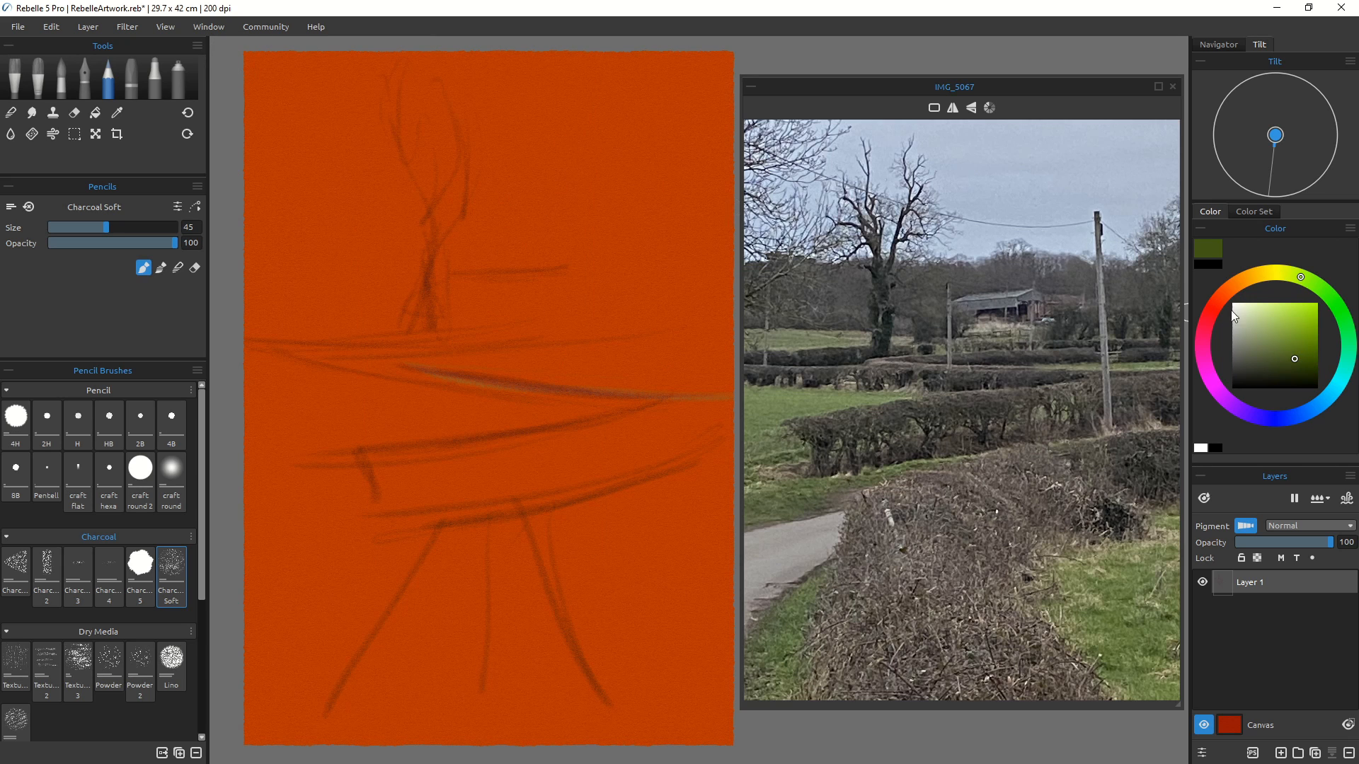
left_click(1254, 314)
left_click_drag(592, 120, 603, 620)
left_click_drag(367, 100, 373, 337)
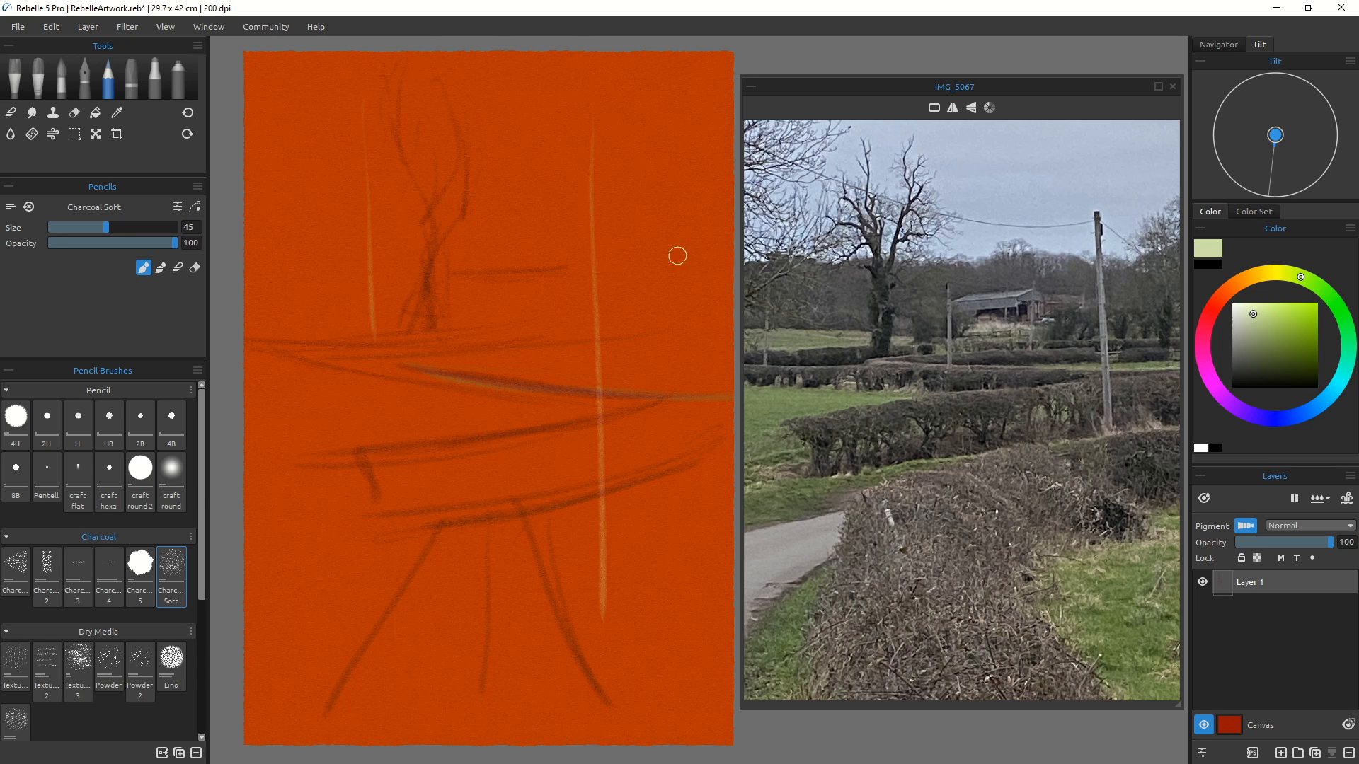
left_click_drag(458, 259, 288, 254)
left_click_drag(686, 579, 284, 559)
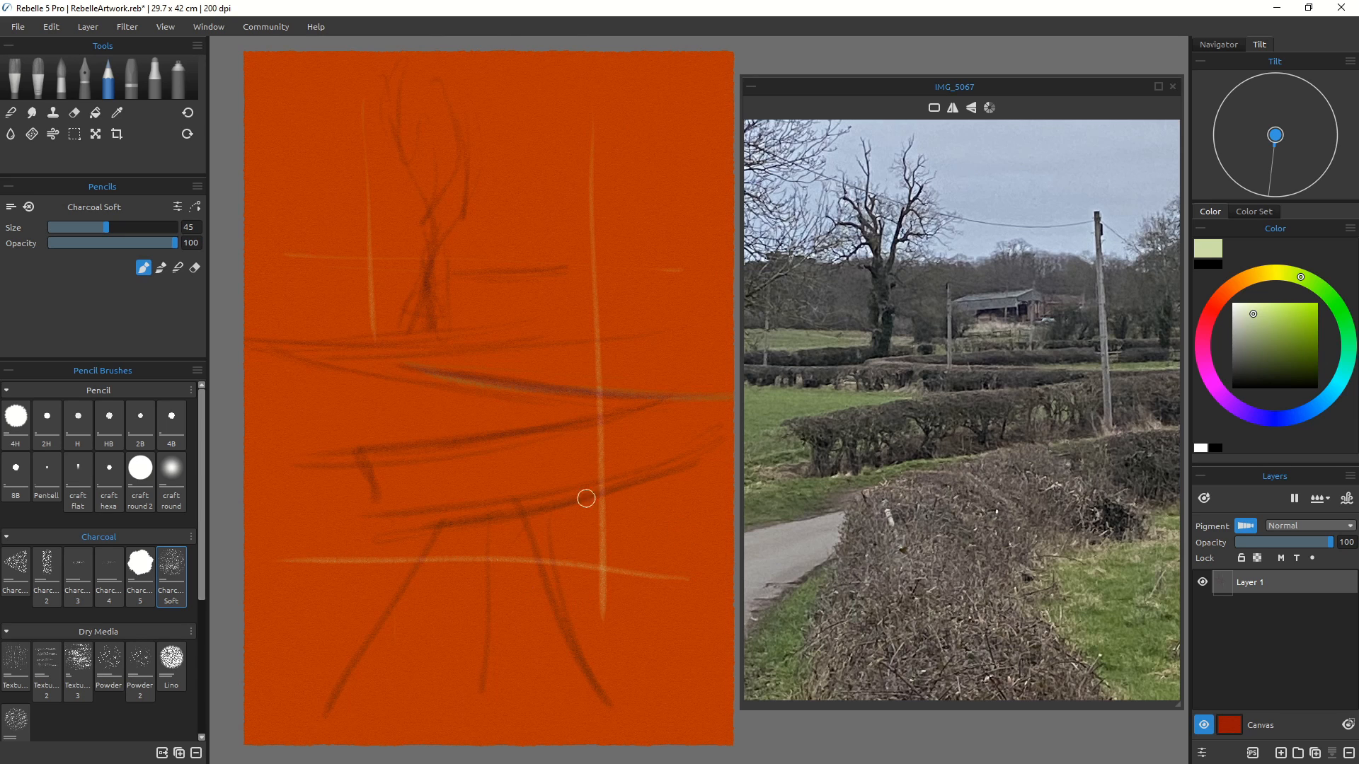
left_click_drag(572, 400, 579, 572)
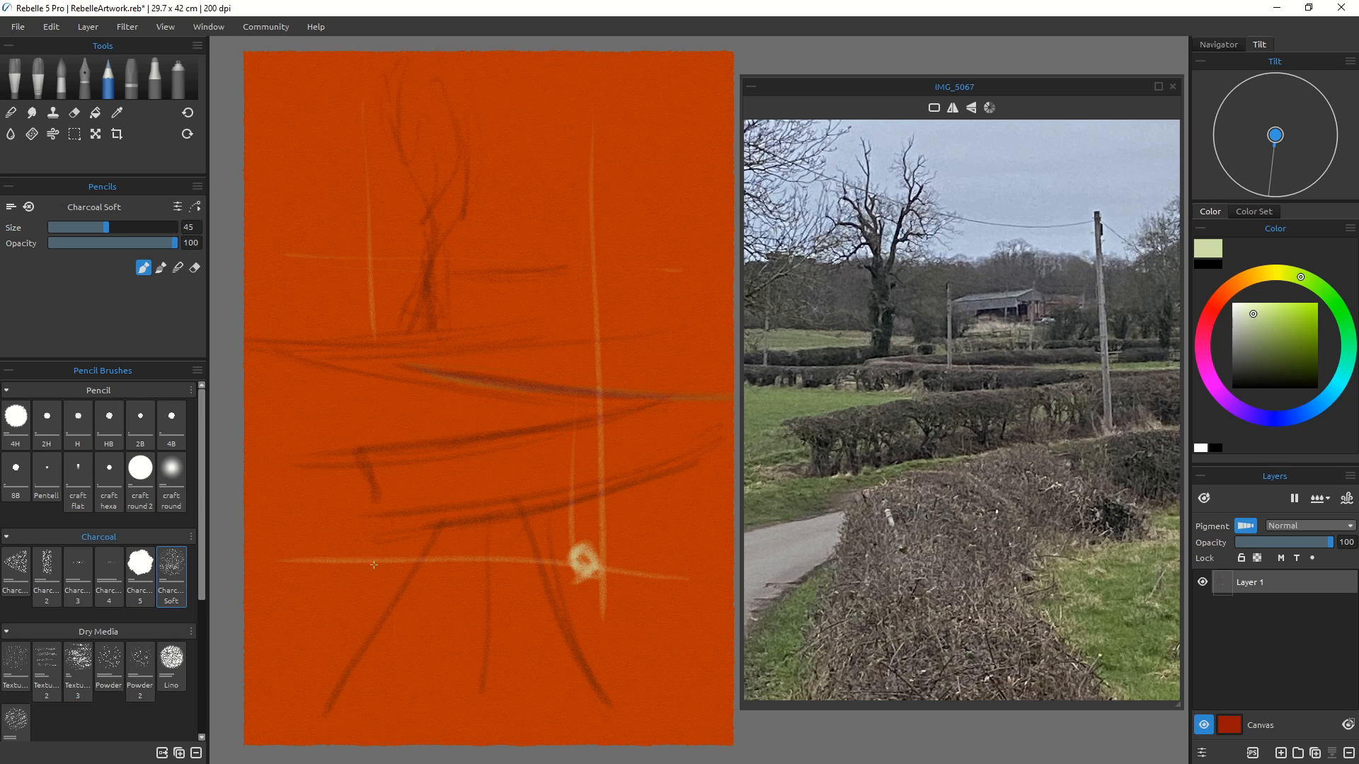
left_click_drag(370, 568, 374, 556)
left_click_drag(591, 249, 588, 252)
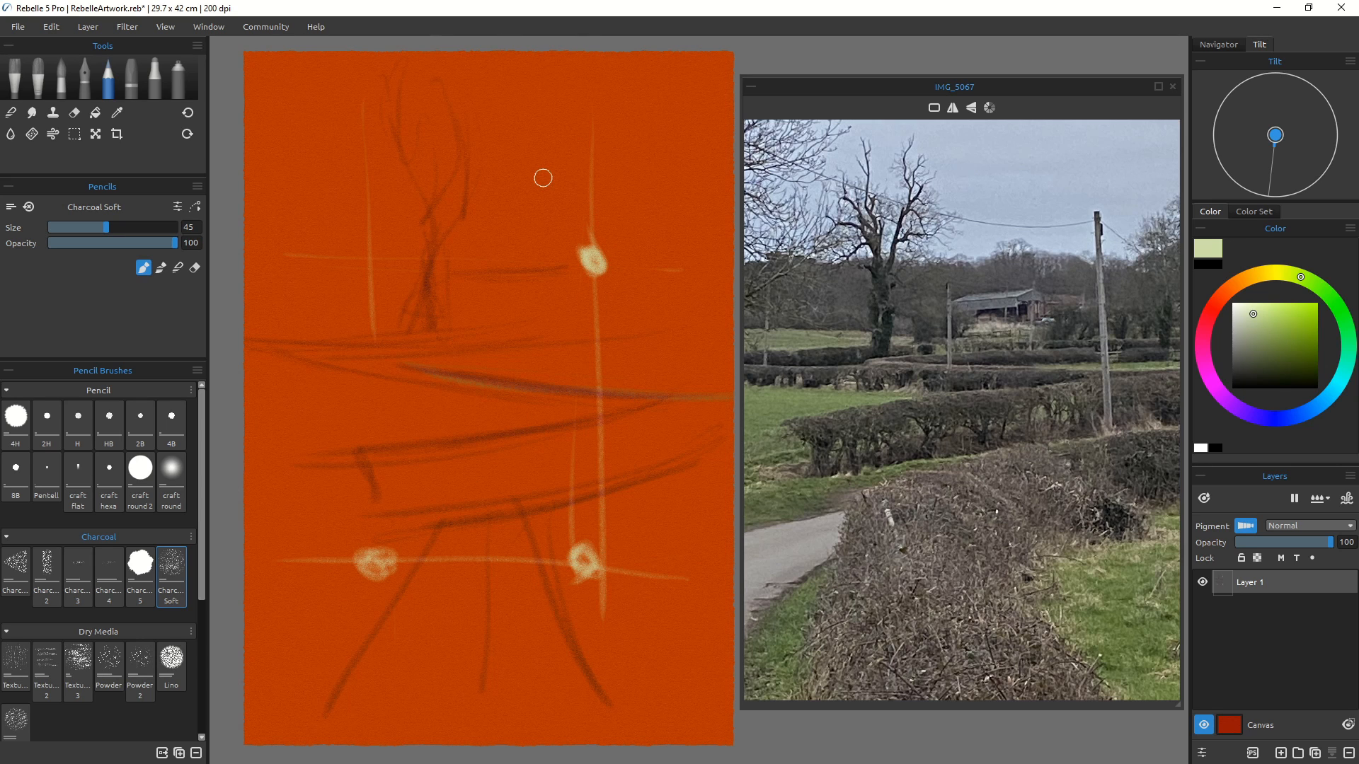
Step: Undo the pale green guide lines and the pole line
key("ctrl+z")
key("ctrl+z")
key("ctrl+z")
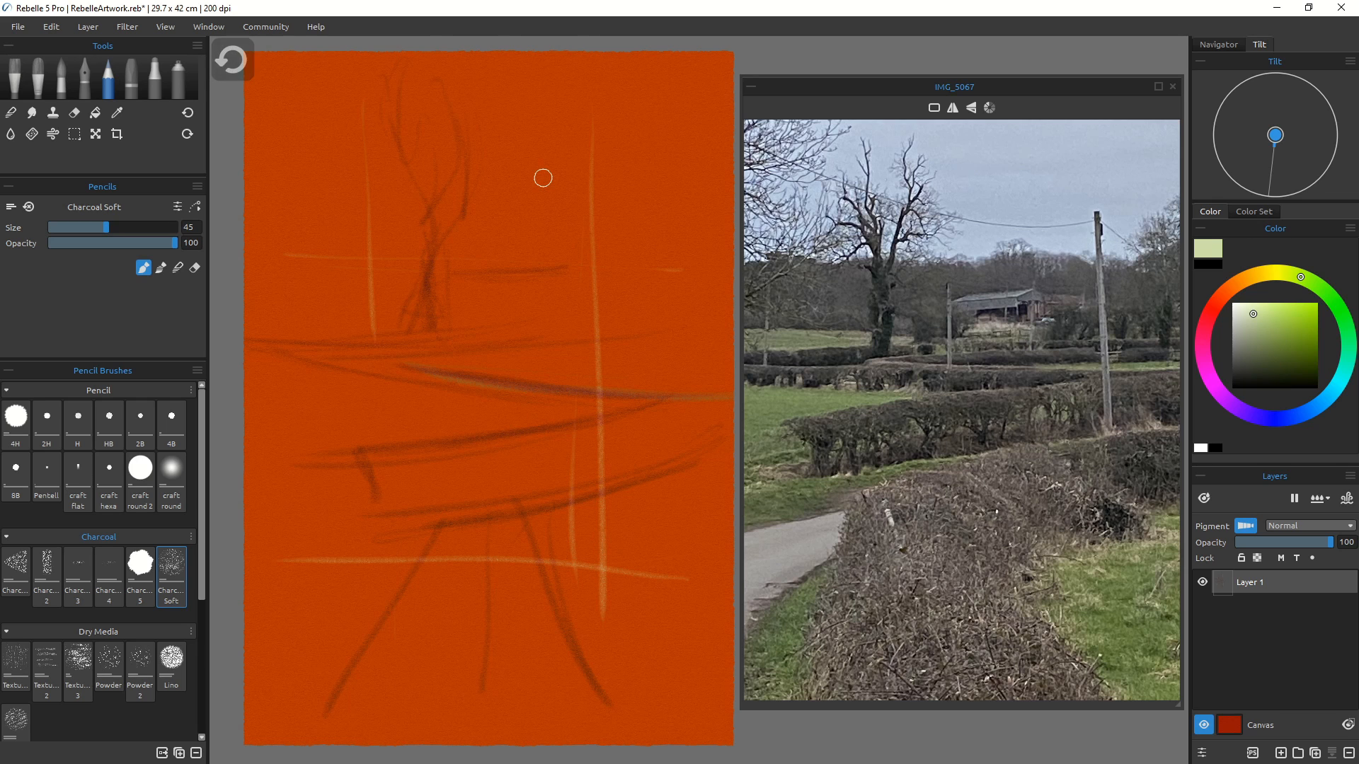
key("ctrl+z")
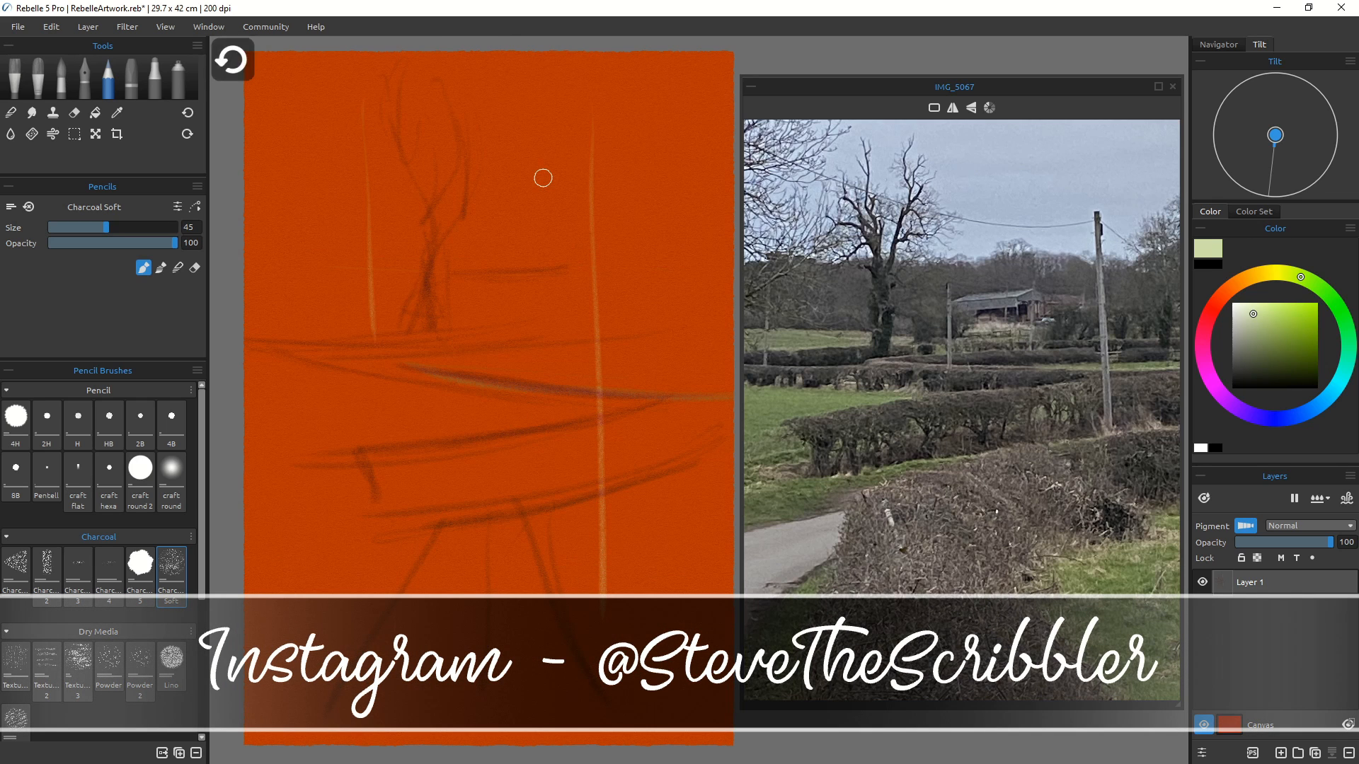
key("ctrl+z")
key("ctrl+z")
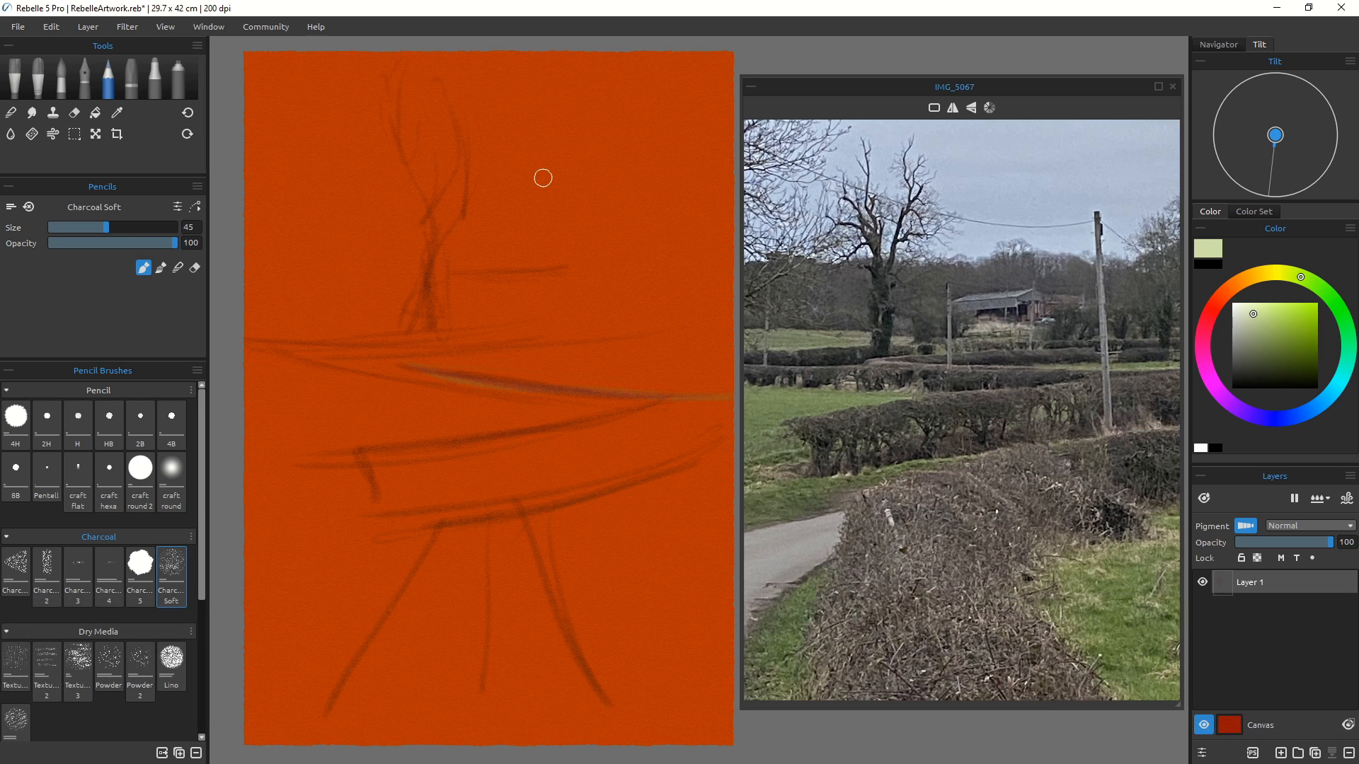
Step: Reselect dark red-brown and sketch the barn's outline beside the tree
left_click(1220, 298)
left_click(1292, 361)
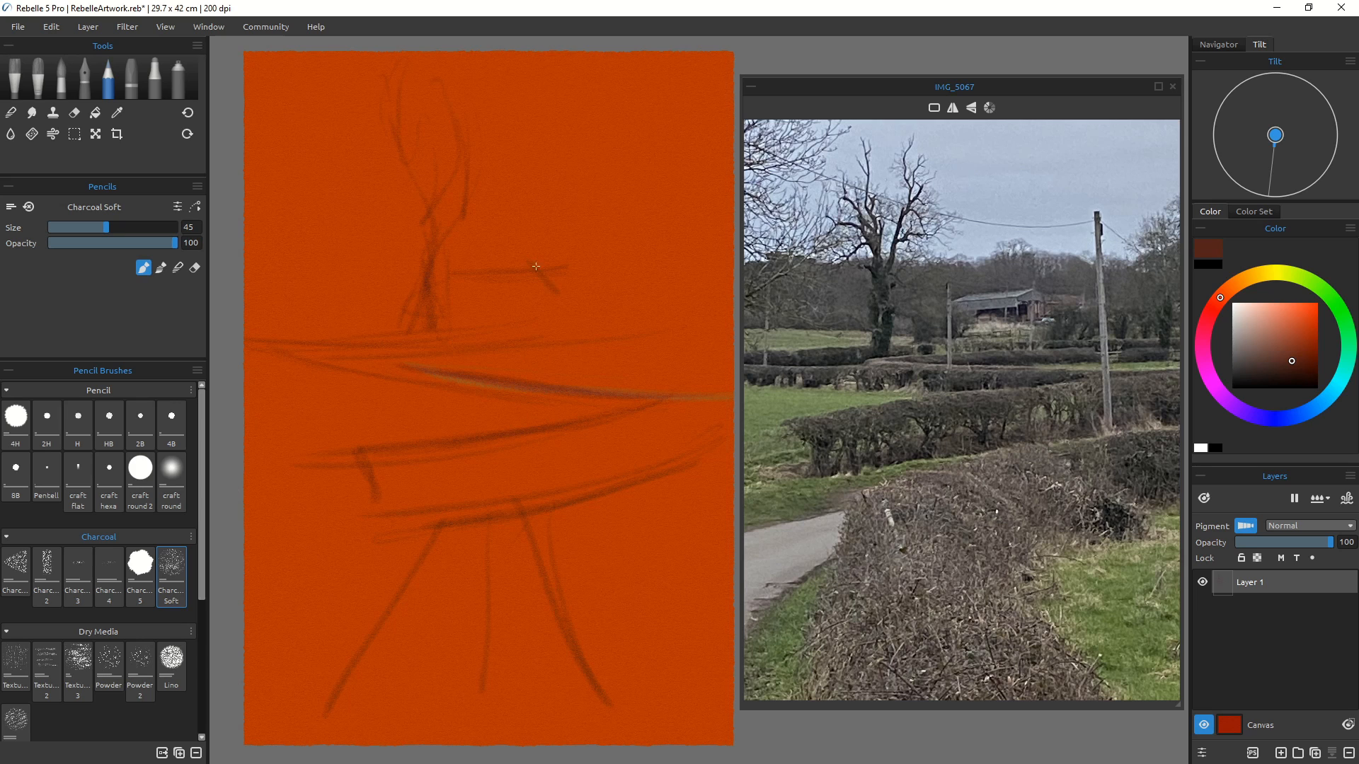
mouse_move(465, 275)
left_mouse_down()
mouse_move(506, 268)
mouse_move(494, 289)
mouse_move(536, 259)
mouse_move(556, 327)
left_mouse_up()
left_click_drag(538, 265, 555, 291)
left_click_drag(501, 283, 501, 337)
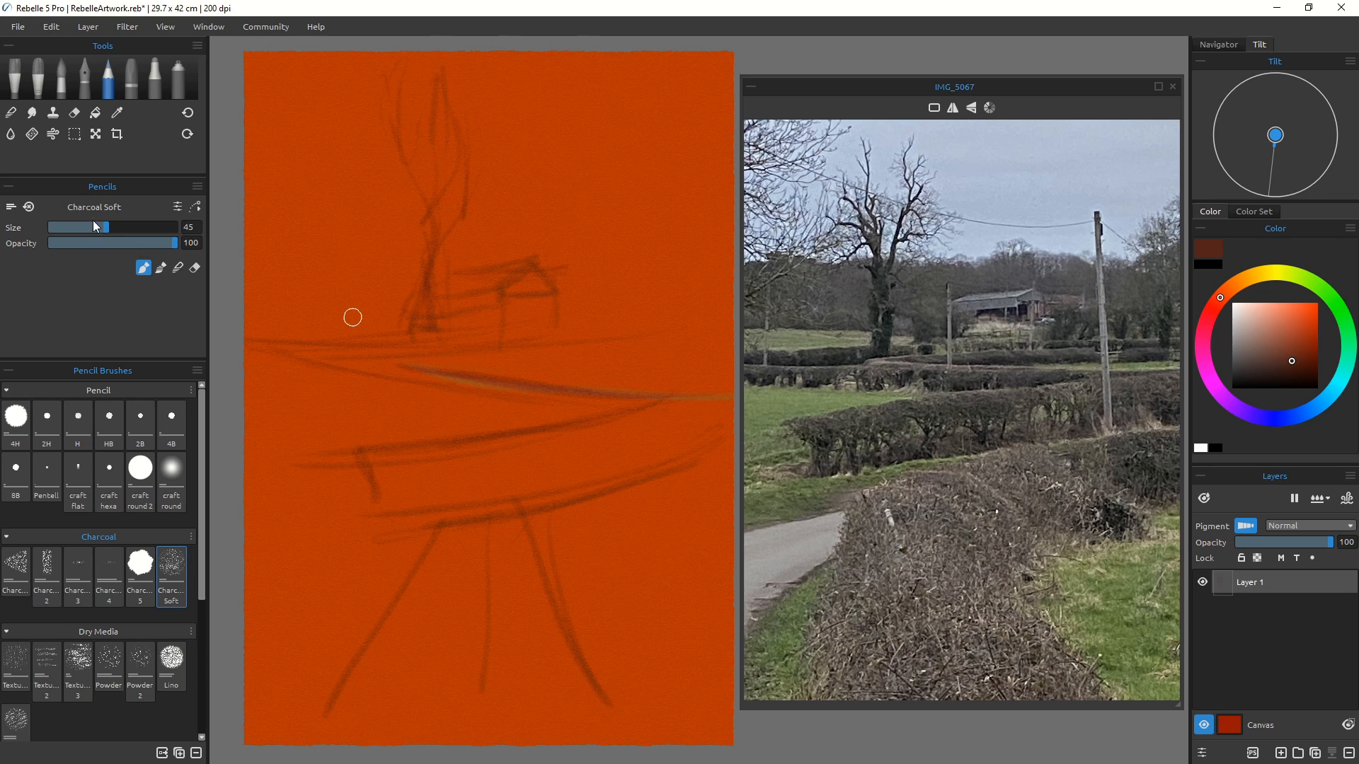
Step: Switch to the Pastels tool with the Square Hard brush at size 100 and choose a dark blue
left_click(126, 78)
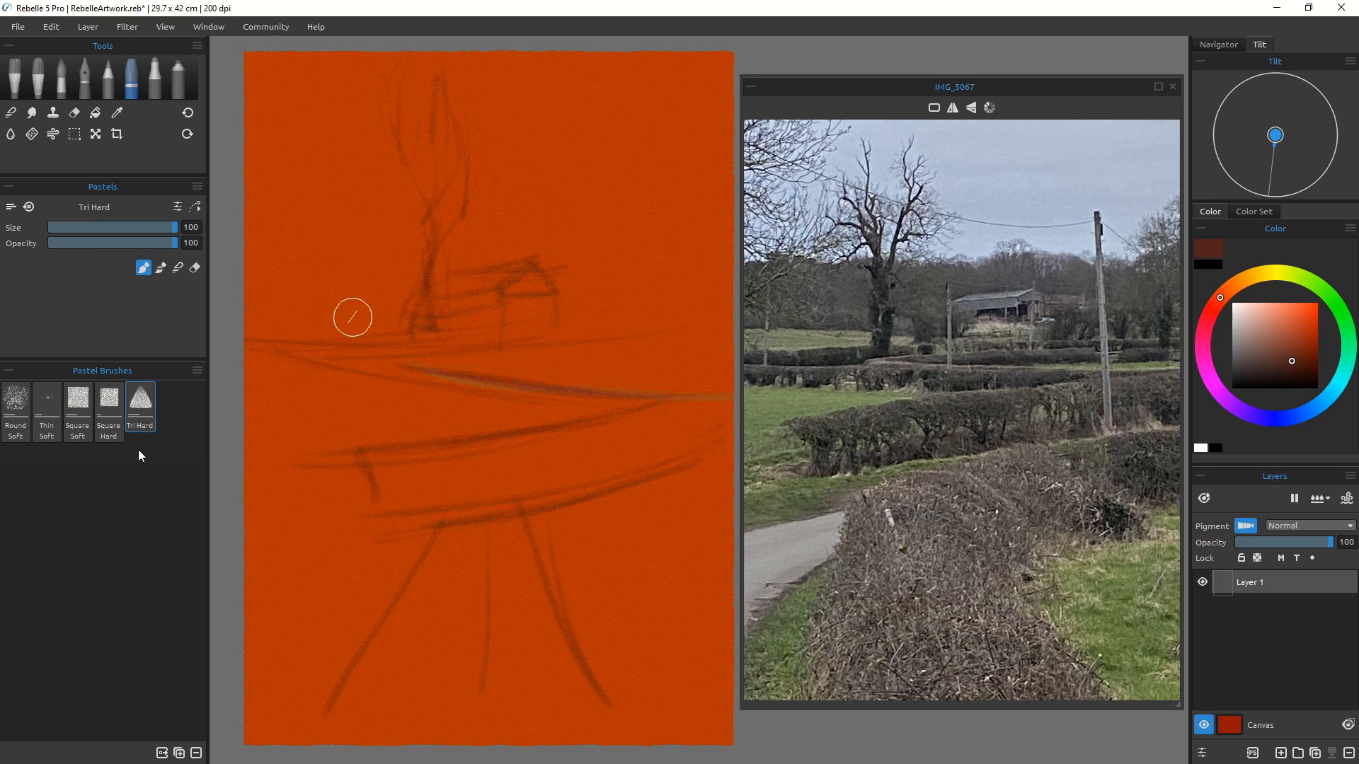
left_click(108, 410)
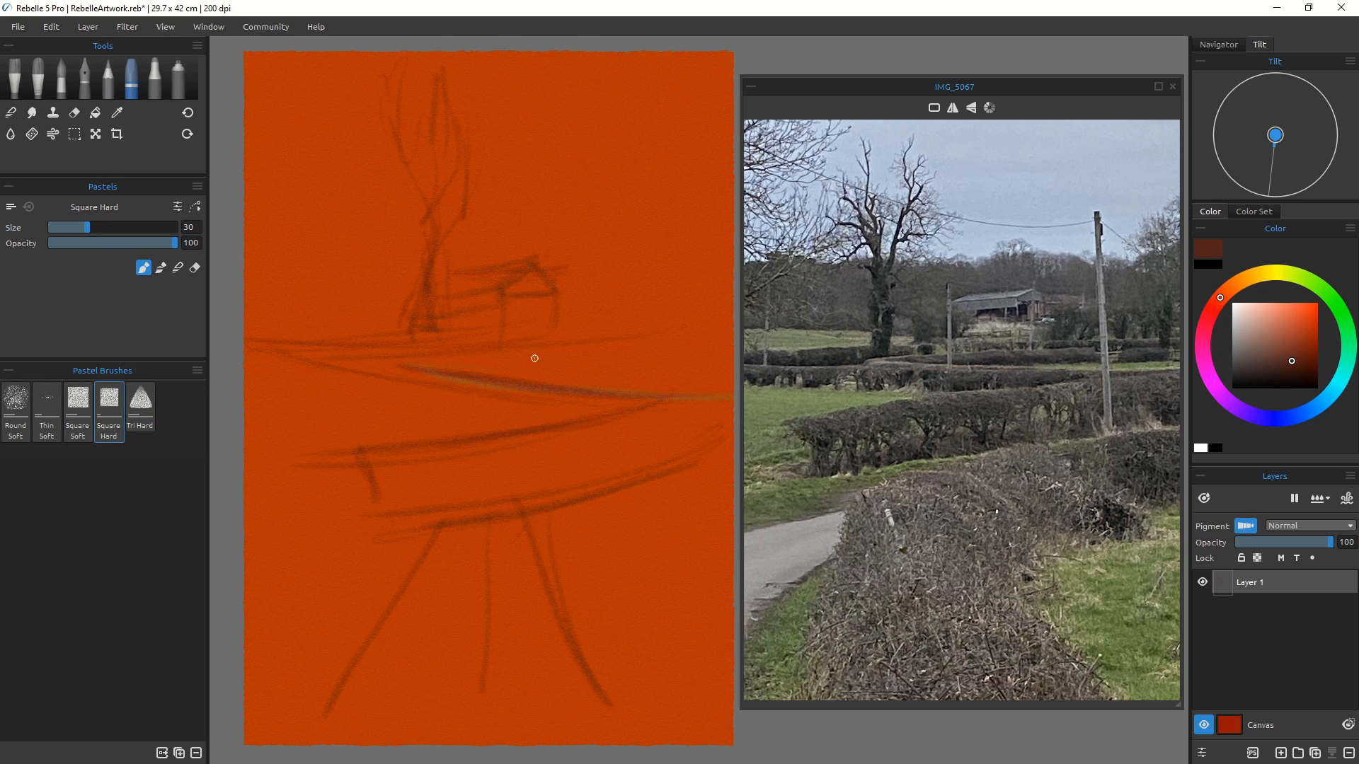
key("]")
key("]")
key("]")
key("]")
key("]")
key("]")
key("]")
key("]")
key("]")
key("]")
key("]")
key("]")
key("]")
key("]")
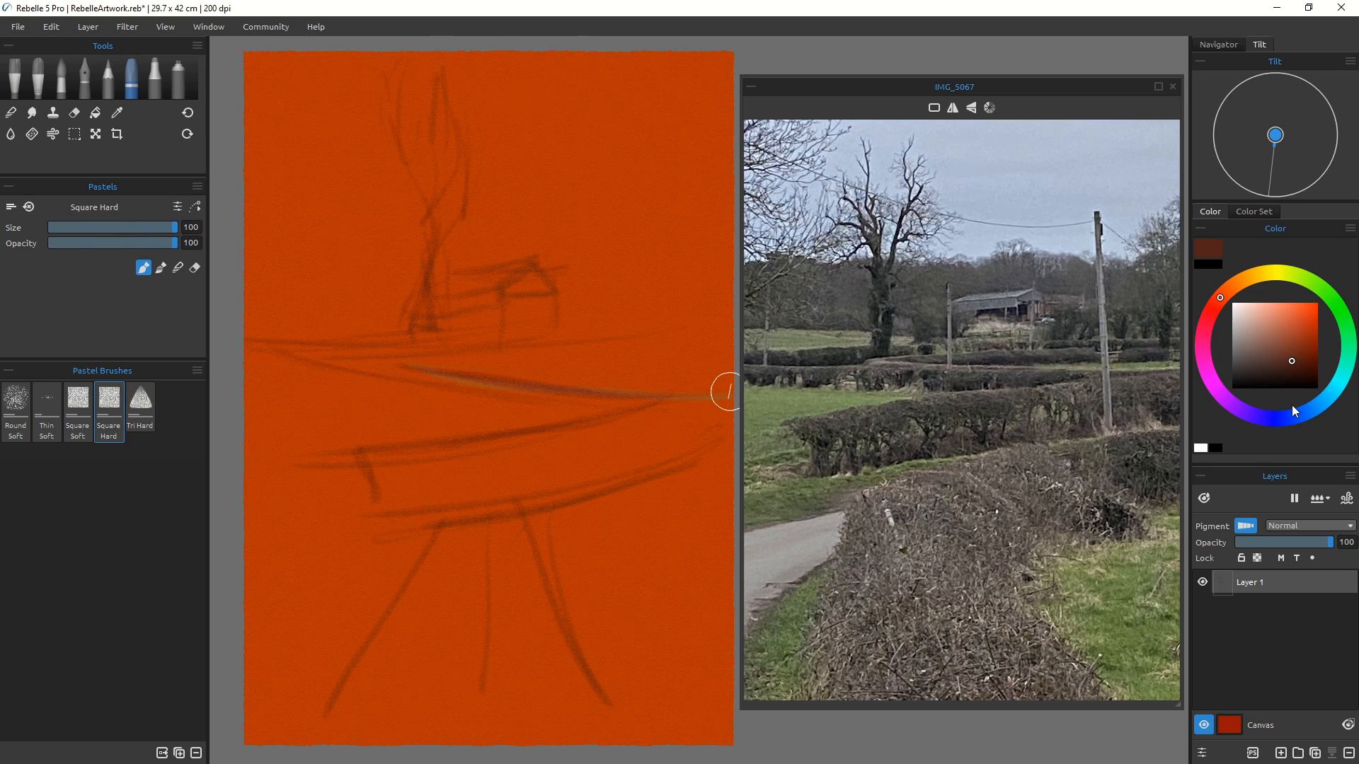
left_click_drag(1293, 407, 1294, 387)
left_click(1300, 367)
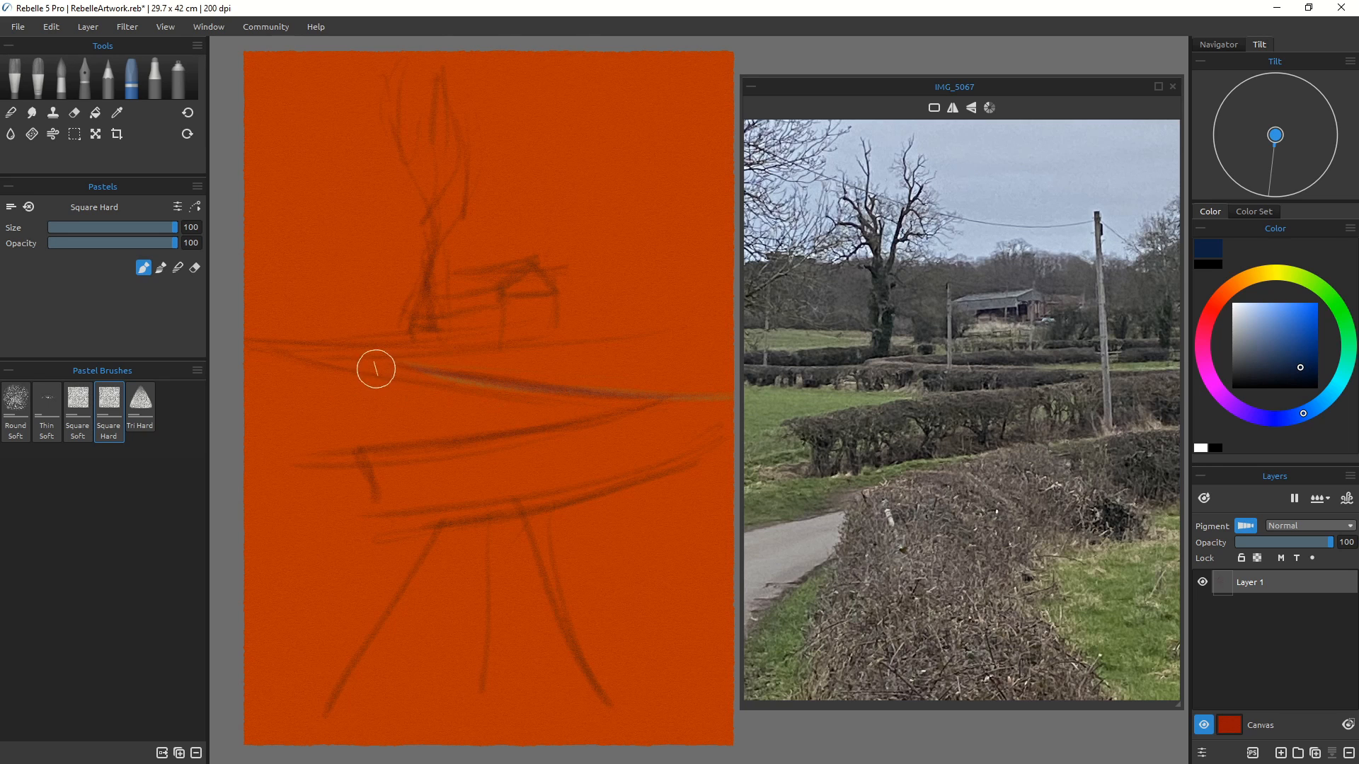
Step: Block in the middle hedge band in dark blue, reducing the brush size to 60
left_click_drag(376, 369, 510, 394)
key("bracketleft")
key("bracketleft")
key("bracketleft")
key("bracketleft")
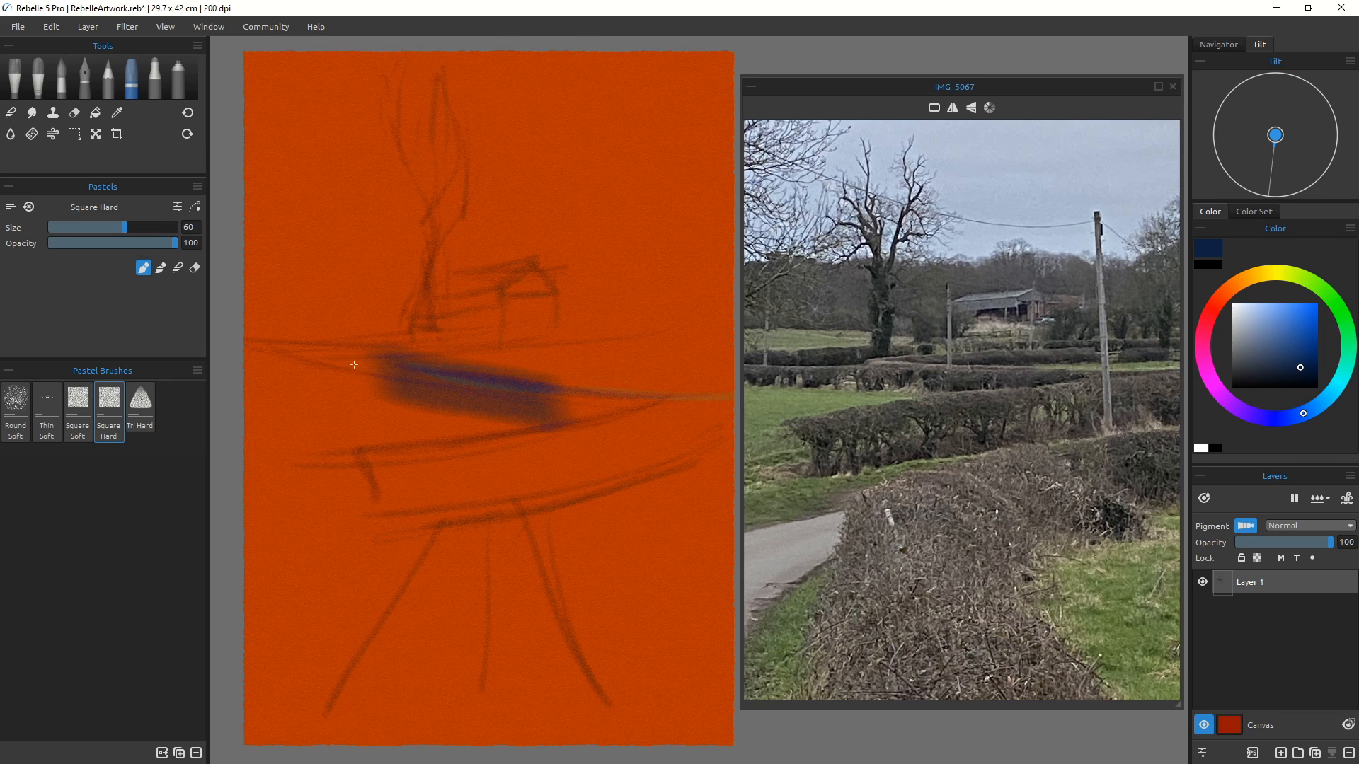
mouse_move(354, 364)
left_mouse_down()
mouse_move(549, 397)
mouse_move(512, 394)
left_mouse_up()
left_click_drag(645, 406, 424, 428)
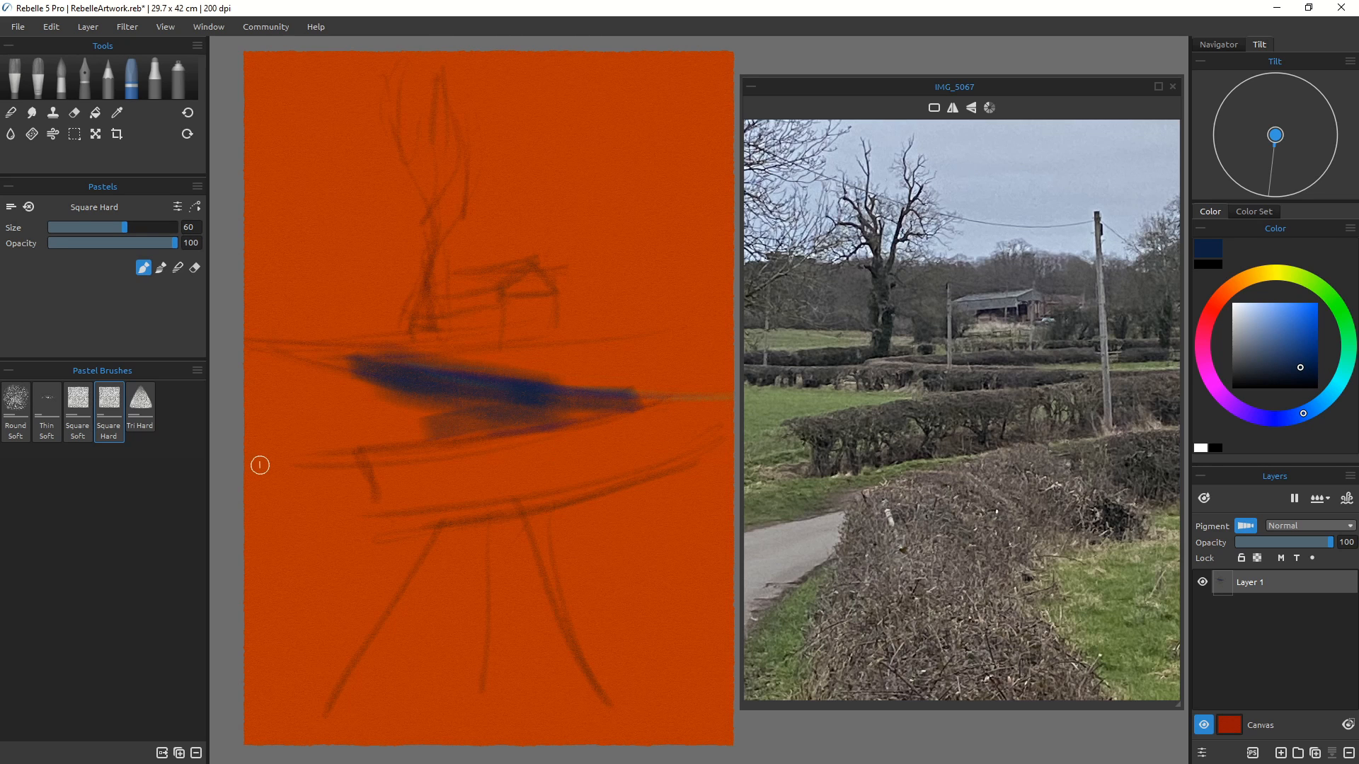
Step: Switch to the Square Soft brush and extend the dark blue hedge bands
left_click(78, 413)
left_click_drag(322, 354, 394, 376)
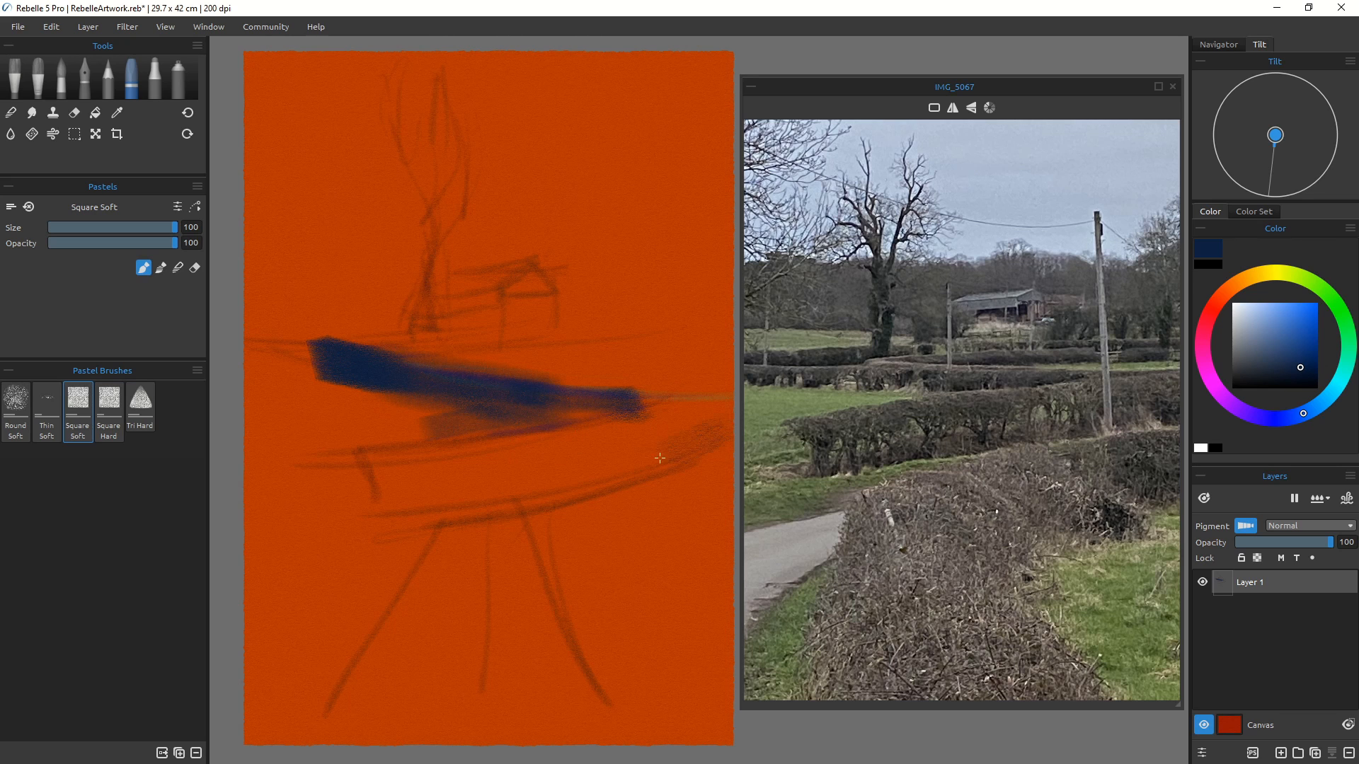
mouse_move(729, 412)
left_mouse_down()
mouse_move(588, 482)
mouse_move(665, 432)
mouse_move(524, 474)
mouse_move(394, 485)
mouse_move(527, 468)
mouse_move(602, 434)
mouse_move(400, 474)
mouse_move(534, 476)
mouse_move(380, 496)
mouse_move(401, 467)
mouse_move(487, 497)
left_mouse_up()
Step: Pick a purple hue and add strokes over the lower and middle hedge bands
left_click(1211, 378)
left_click_drag(700, 448, 722, 440)
left_click_drag(433, 385, 523, 400)
mouse_move(527, 399)
left_mouse_down()
mouse_move(513, 392)
mouse_move(528, 395)
left_mouse_up()
left_click_drag(636, 395, 644, 397)
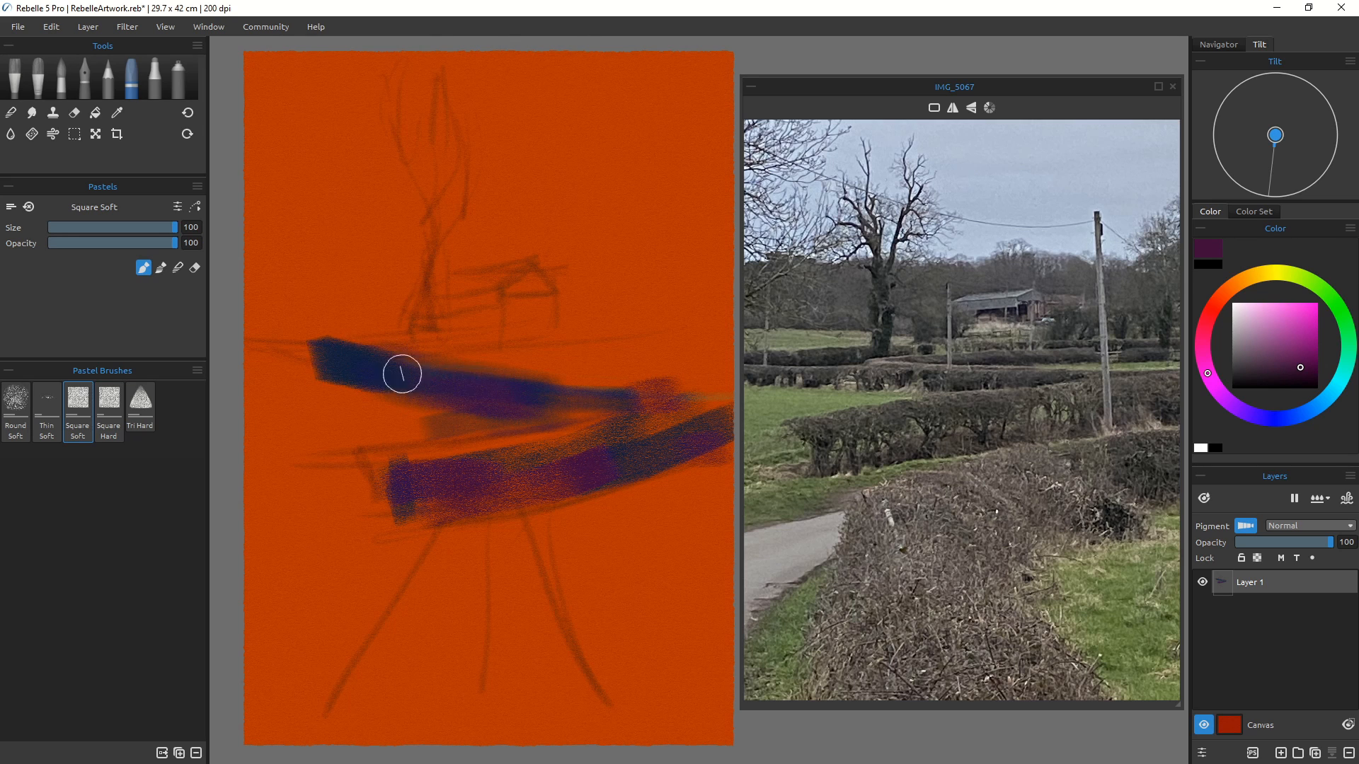
Step: Choose a darker purple, reduce the size to 70 and darken the top hedge's left end
left_click(1279, 379)
key("bracketleft")
key("bracketleft")
key("bracketleft")
mouse_move(391, 336)
left_mouse_down()
mouse_move(253, 330)
mouse_move(411, 337)
mouse_move(226, 336)
mouse_move(389, 363)
left_mouse_up()
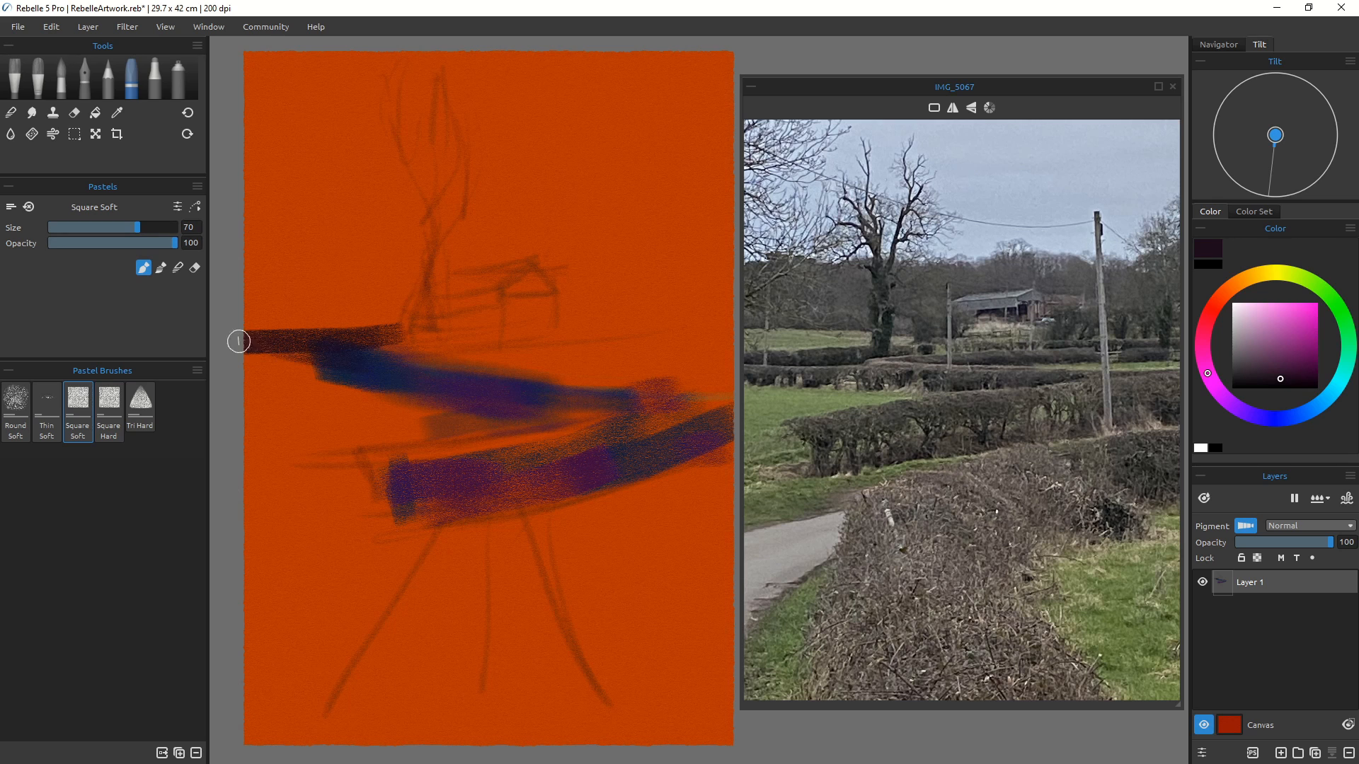
mouse_move(238, 343)
left_mouse_down()
mouse_move(266, 358)
mouse_move(389, 360)
left_mouse_up()
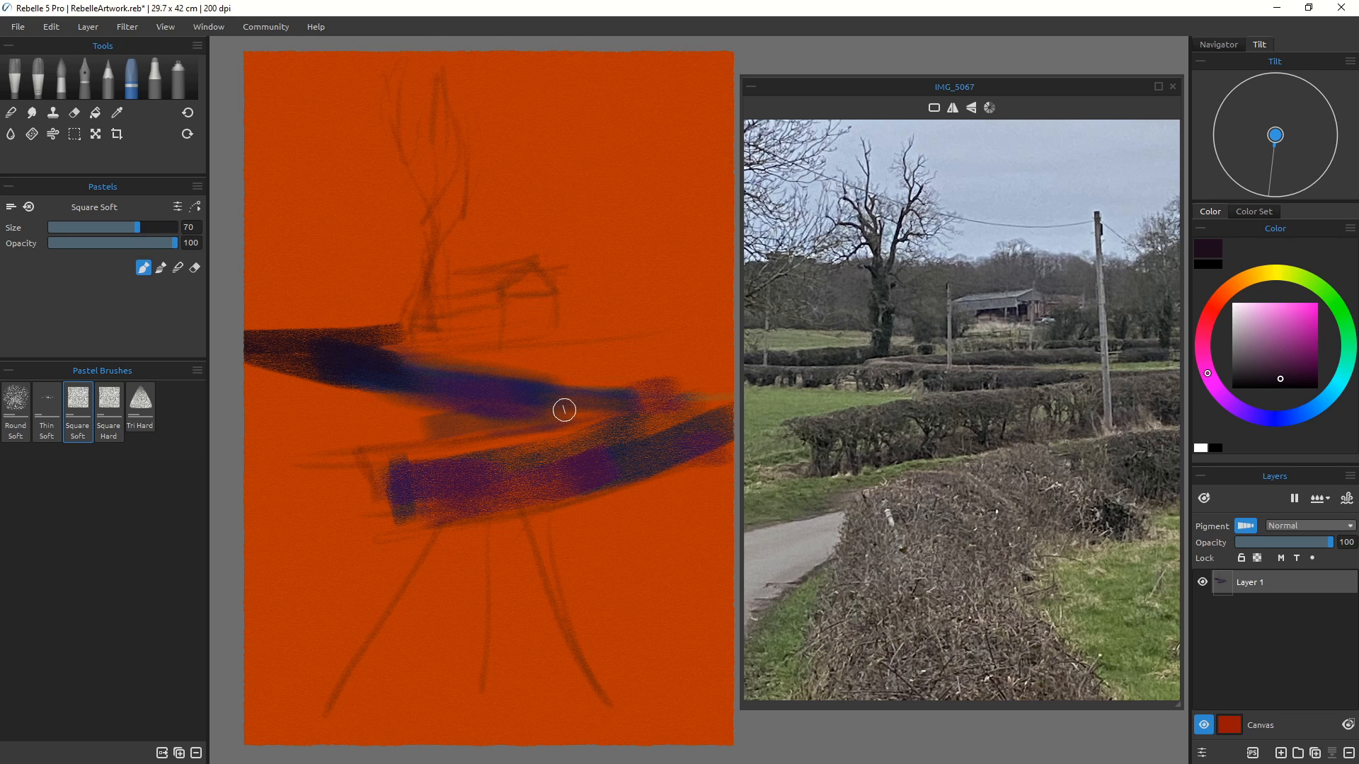
Step: Set the size to 80 and paint the distant hedge beside the barn and the middle hedge line
key("bracketleft")
key("bracketleft")
key("bracketright")
key("bracketright")
key("bracketright")
key("bracketright")
key("bracketright")
key("bracketleft")
key("bracketleft")
left_click_drag(564, 324, 640, 320)
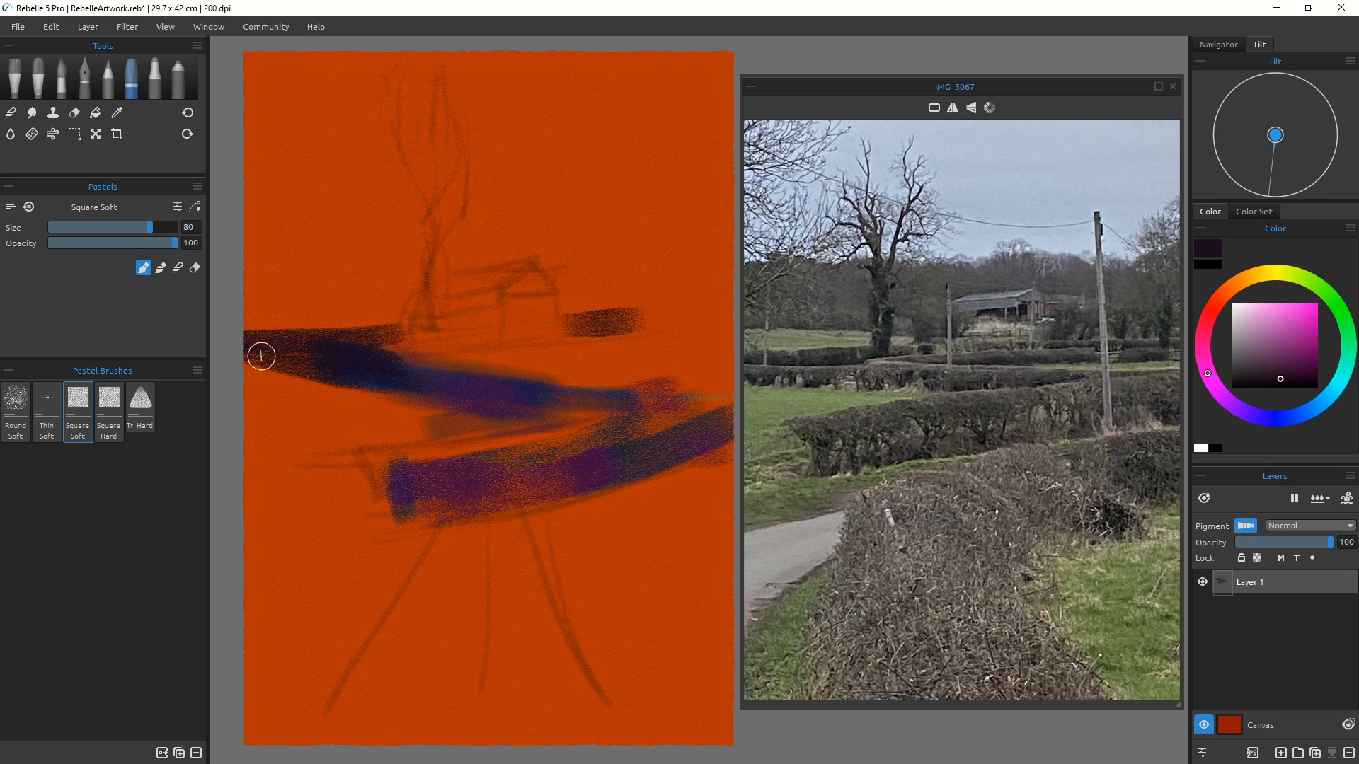
mouse_move(500, 388)
left_mouse_down()
mouse_move(708, 400)
mouse_move(744, 387)
left_mouse_up()
Step: Set the Square Soft size to 100 and block in the foreground hedge with dark diagonal strokes
key("bracketleft")
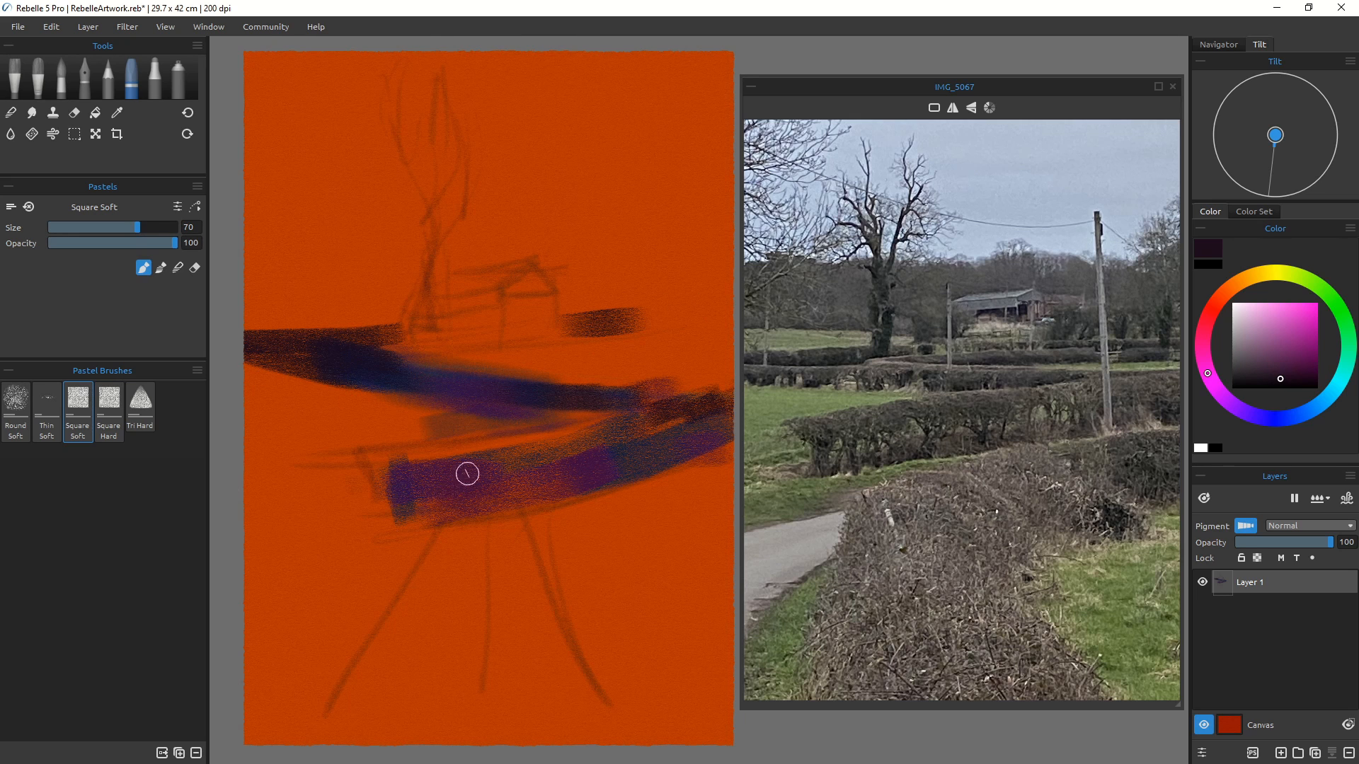
key("bracketright")
key("bracketright")
left_click_drag(511, 484, 538, 553)
left_click_drag(508, 511, 550, 619)
key("bracketright")
left_click_drag(449, 567, 590, 658)
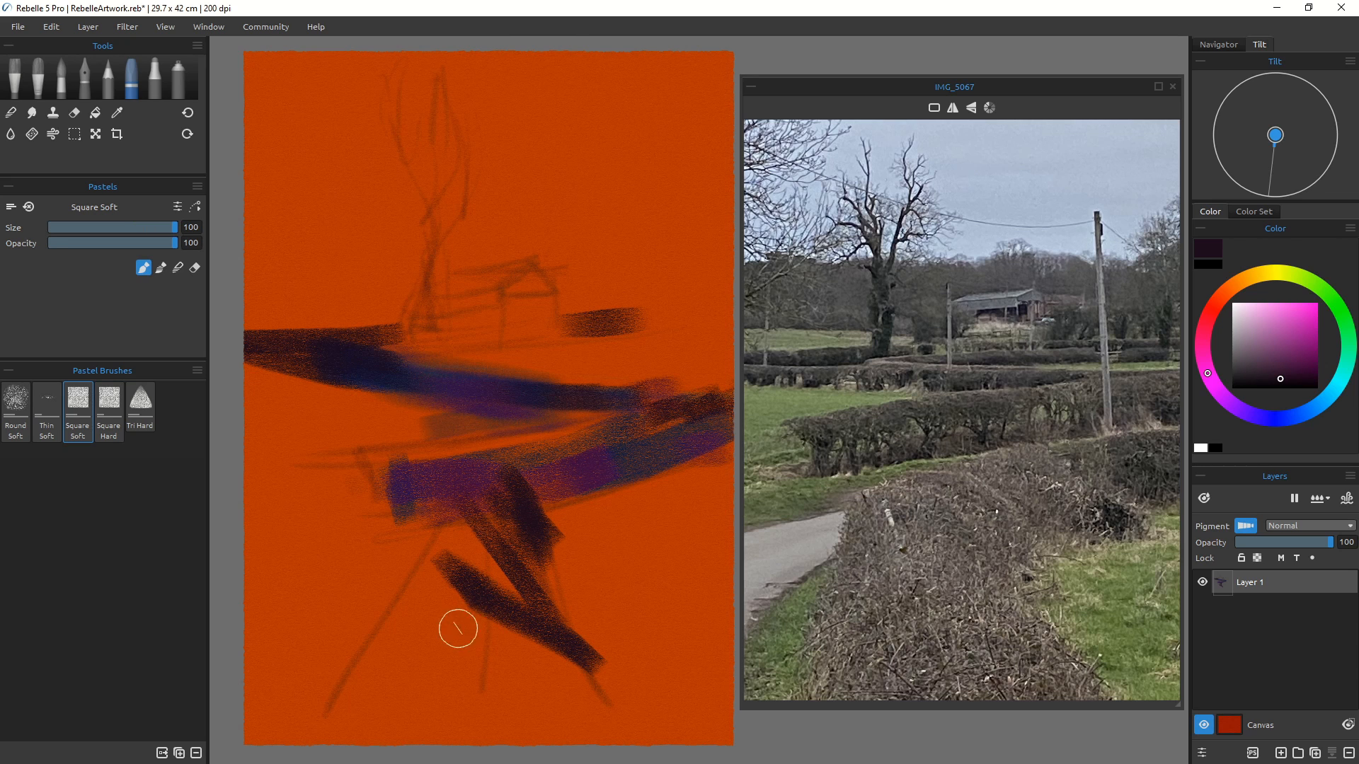
mouse_move(458, 629)
left_mouse_down()
mouse_move(549, 673)
mouse_move(425, 684)
mouse_move(602, 715)
mouse_move(453, 697)
left_mouse_up()
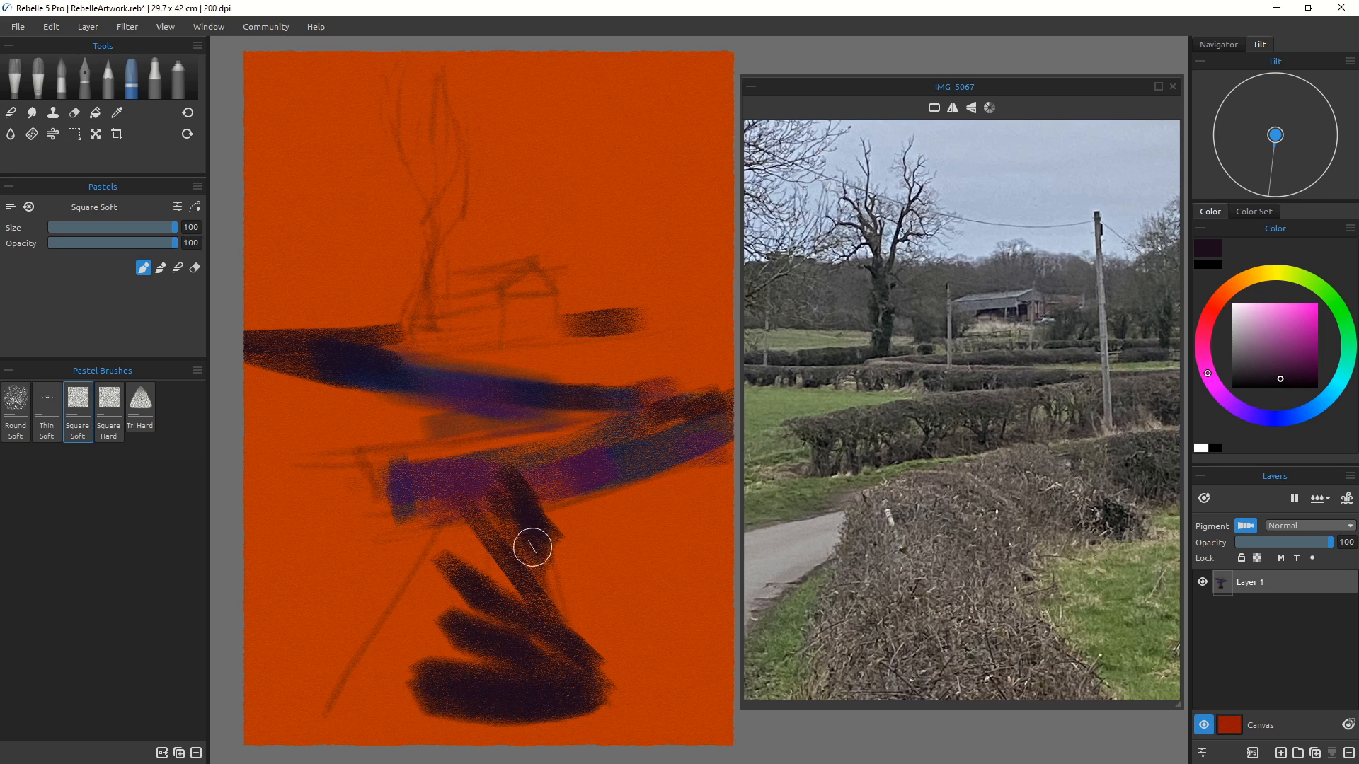
Step: Add more dark purple strokes to fill out the foreground hedge mass at the bottom of the canvas
left_click_drag(535, 550, 610, 732)
mouse_move(575, 690)
left_mouse_down()
mouse_move(587, 756)
mouse_move(478, 697)
mouse_move(413, 713)
left_mouse_up()
left_click_drag(445, 572, 400, 704)
mouse_move(453, 609)
left_mouse_down()
mouse_move(429, 661)
mouse_move(446, 739)
mouse_move(535, 736)
left_mouse_up()
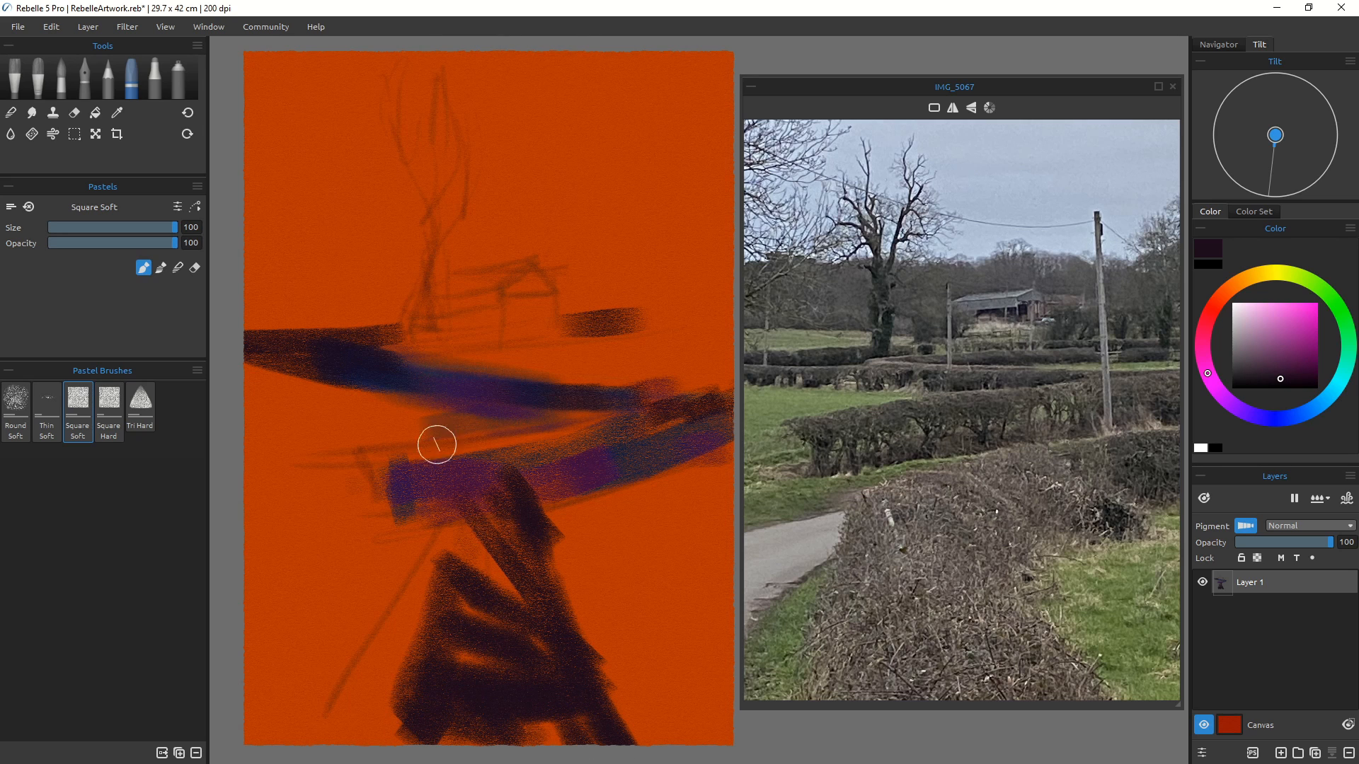
Step: Pick a greyish purple and paint patches along the distant treeline above the barn
left_click(1269, 318)
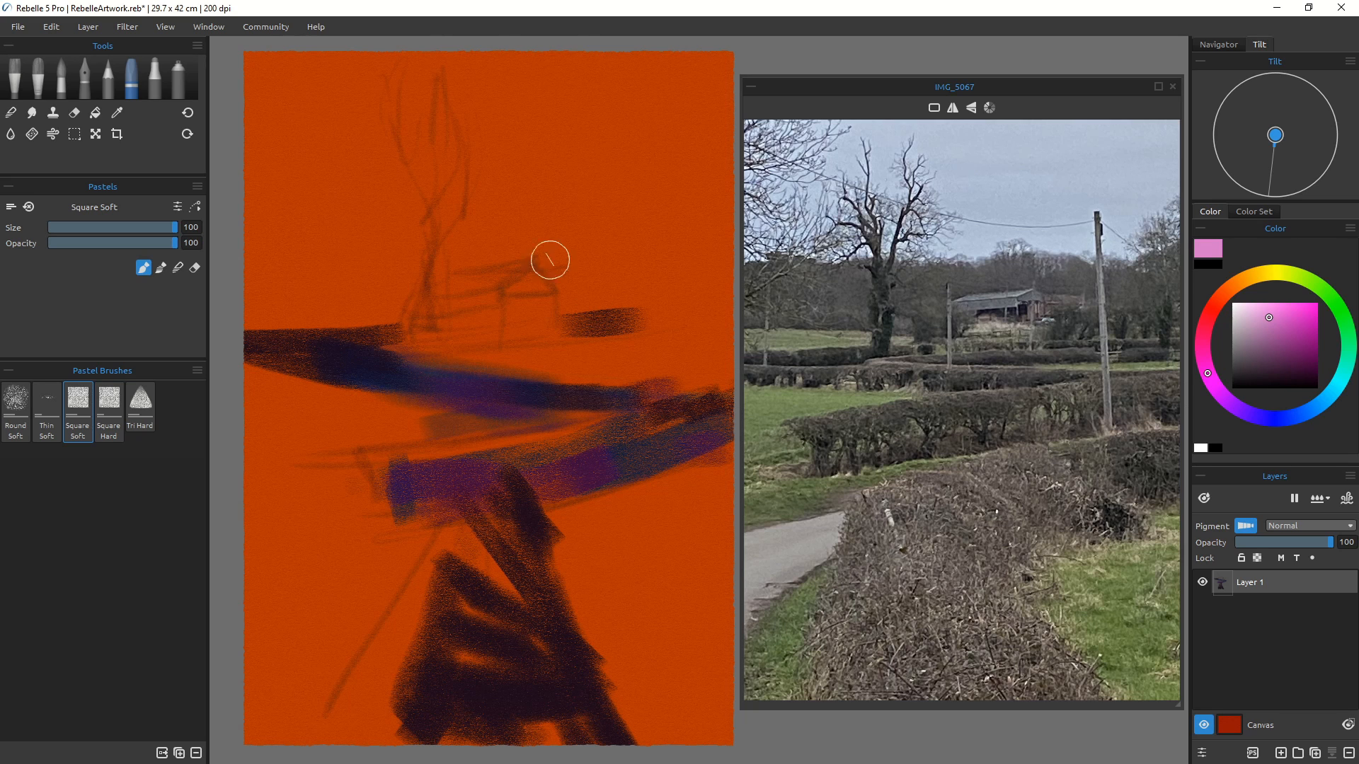
left_click(1271, 338)
left_click(1250, 351)
mouse_move(607, 283)
left_mouse_down()
mouse_move(533, 241)
mouse_move(570, 284)
mouse_move(554, 270)
mouse_move(658, 255)
left_mouse_up()
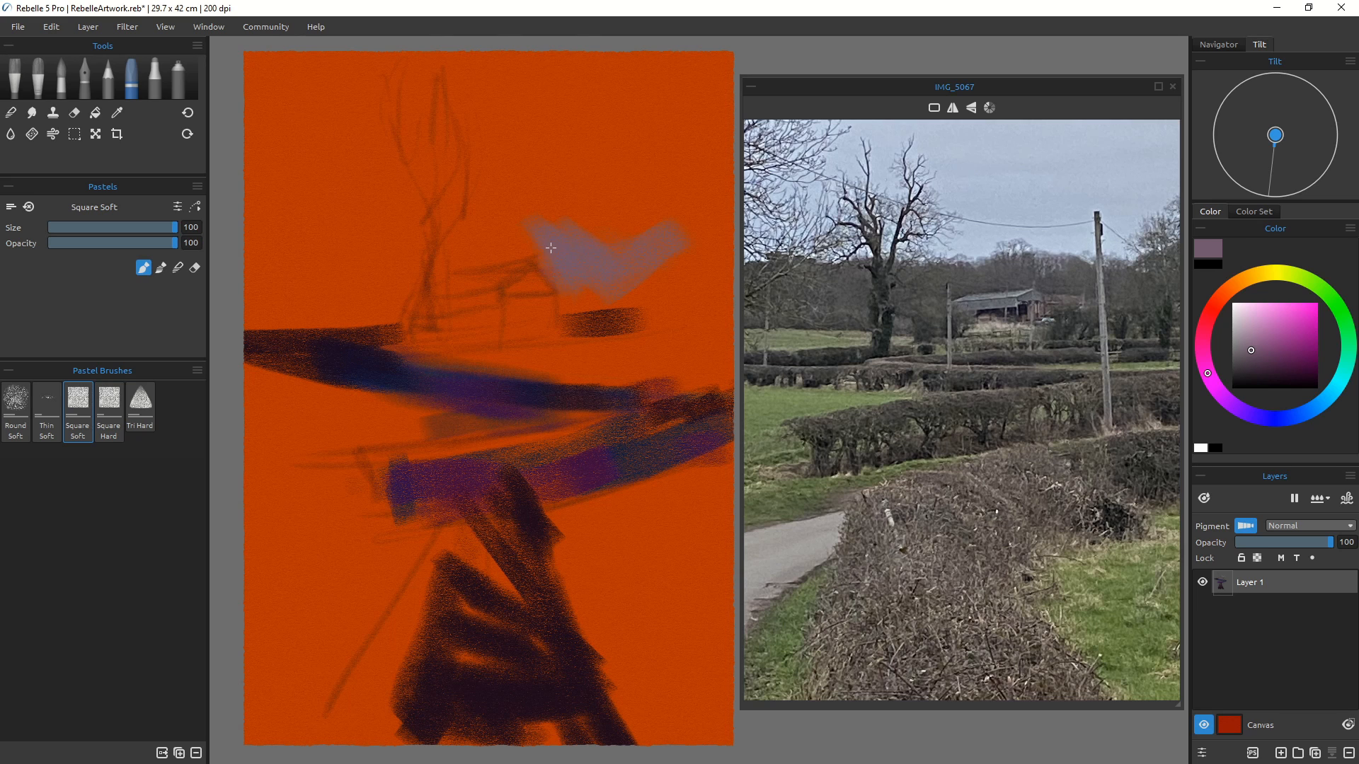
mouse_move(551, 248)
left_mouse_down()
mouse_move(566, 301)
mouse_move(684, 283)
mouse_move(560, 297)
mouse_move(667, 279)
mouse_move(672, 291)
mouse_move(711, 224)
mouse_move(731, 231)
mouse_move(728, 324)
mouse_move(681, 313)
mouse_move(688, 288)
mouse_move(580, 303)
left_mouse_up()
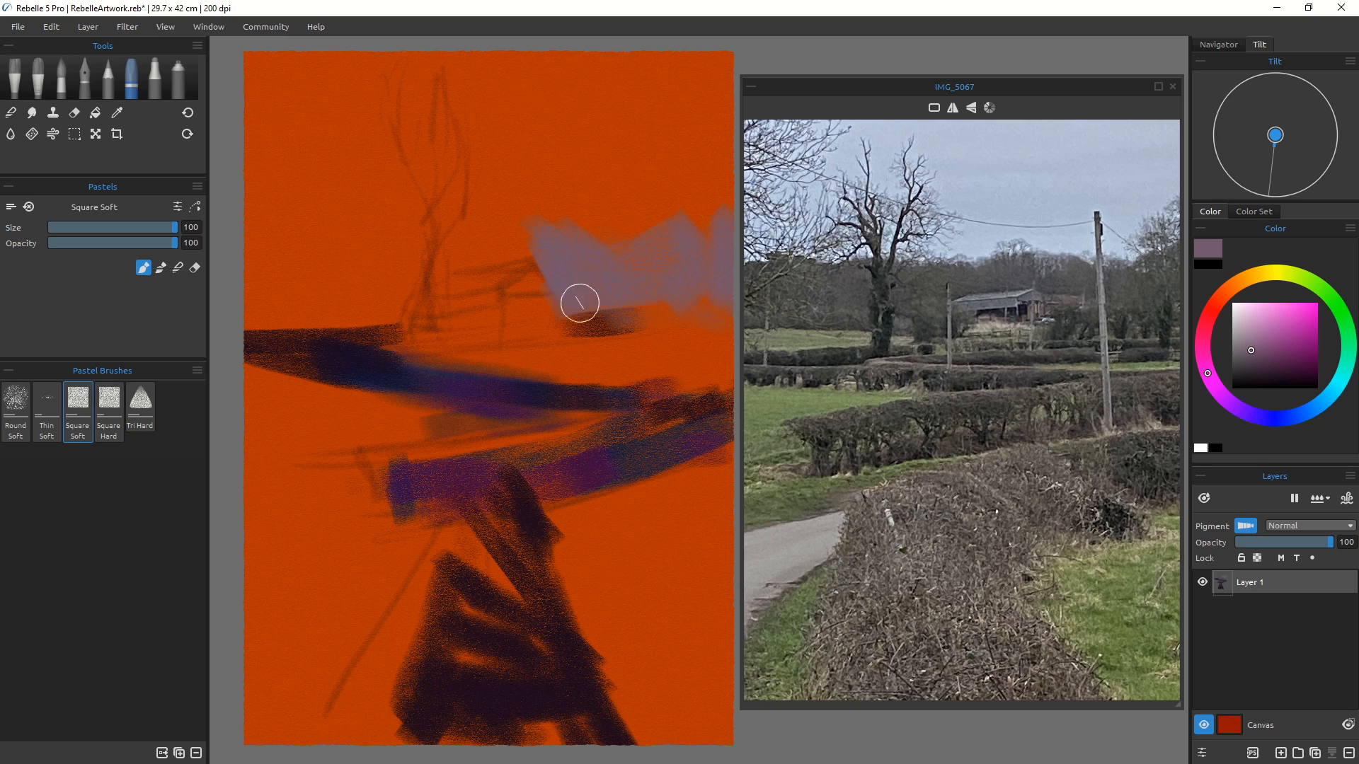
Step: Sample an olive grey from the reference photo and dab short strokes into the treeline
left_click(843, 315)
left_click_drag(692, 327, 716, 322)
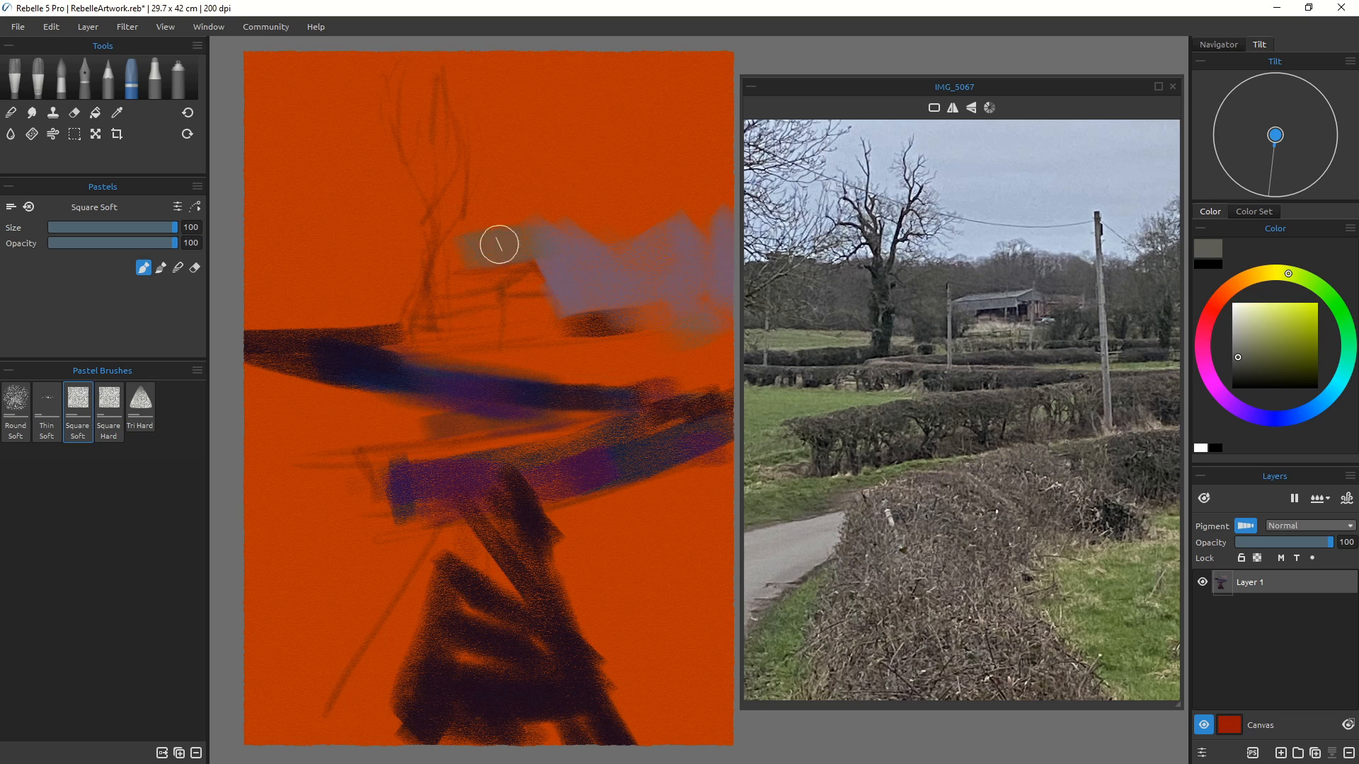
left_click_drag(470, 247, 501, 234)
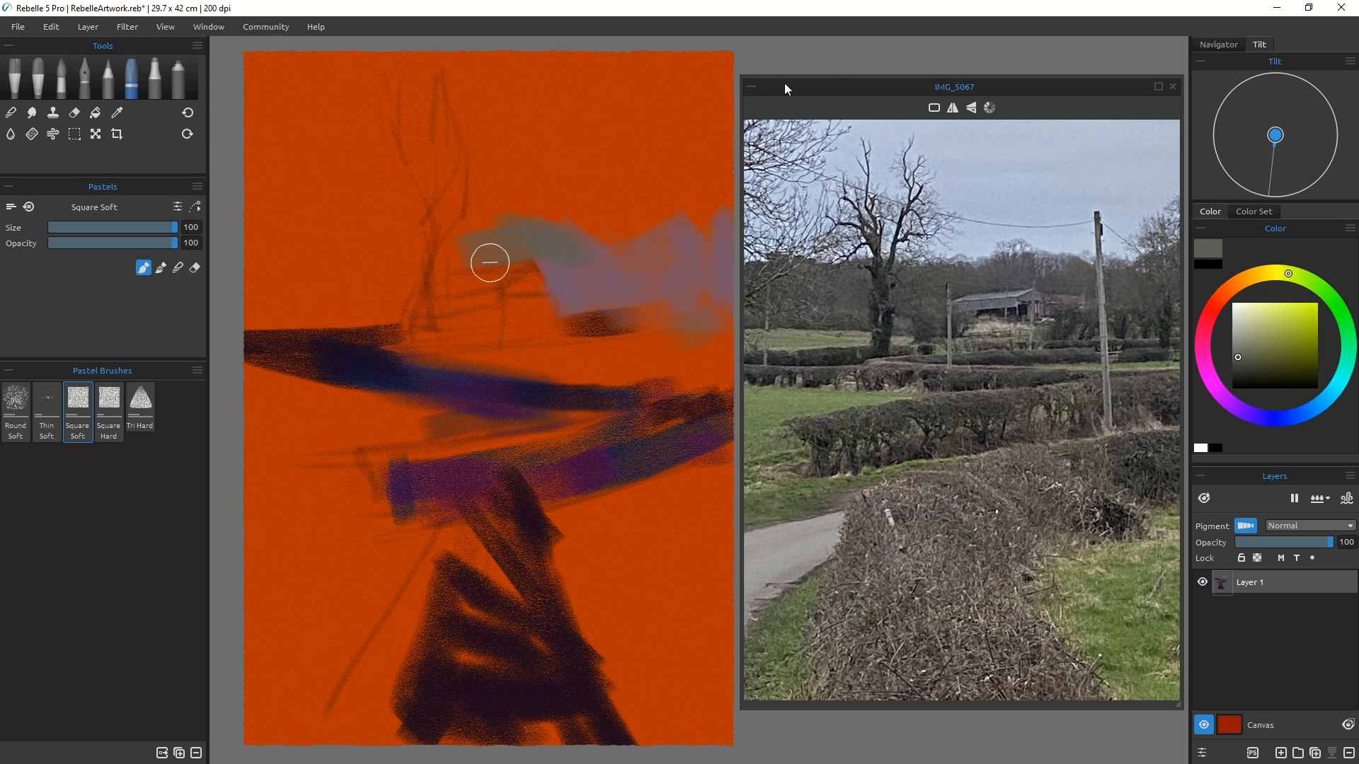
Step: Reposition the reference photo window beside the canvas and undo the two olive grey strokes
left_click_drag(741, 76, 801, 120)
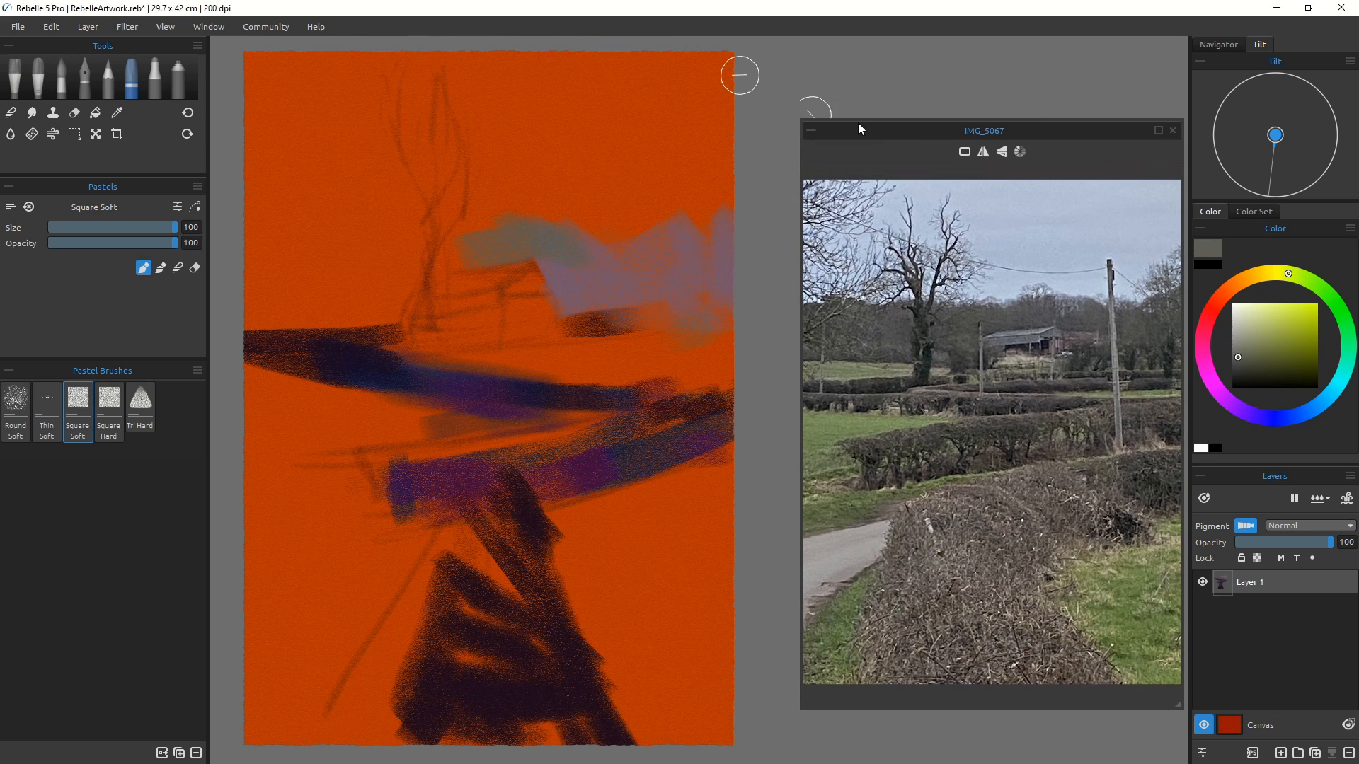
left_click_drag(898, 122, 894, 74)
left_click_drag(795, 71, 823, 88)
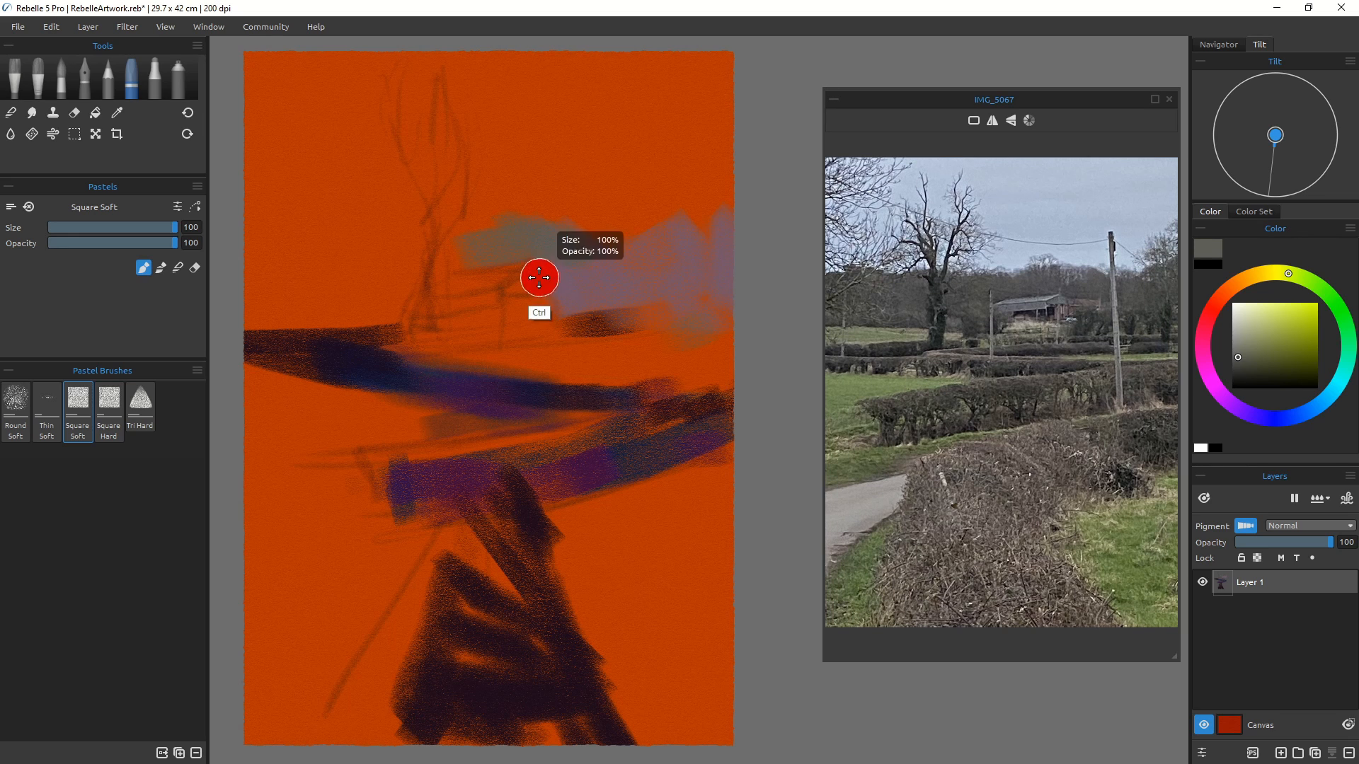
key("ctrl+z")
key("ctrl+z")
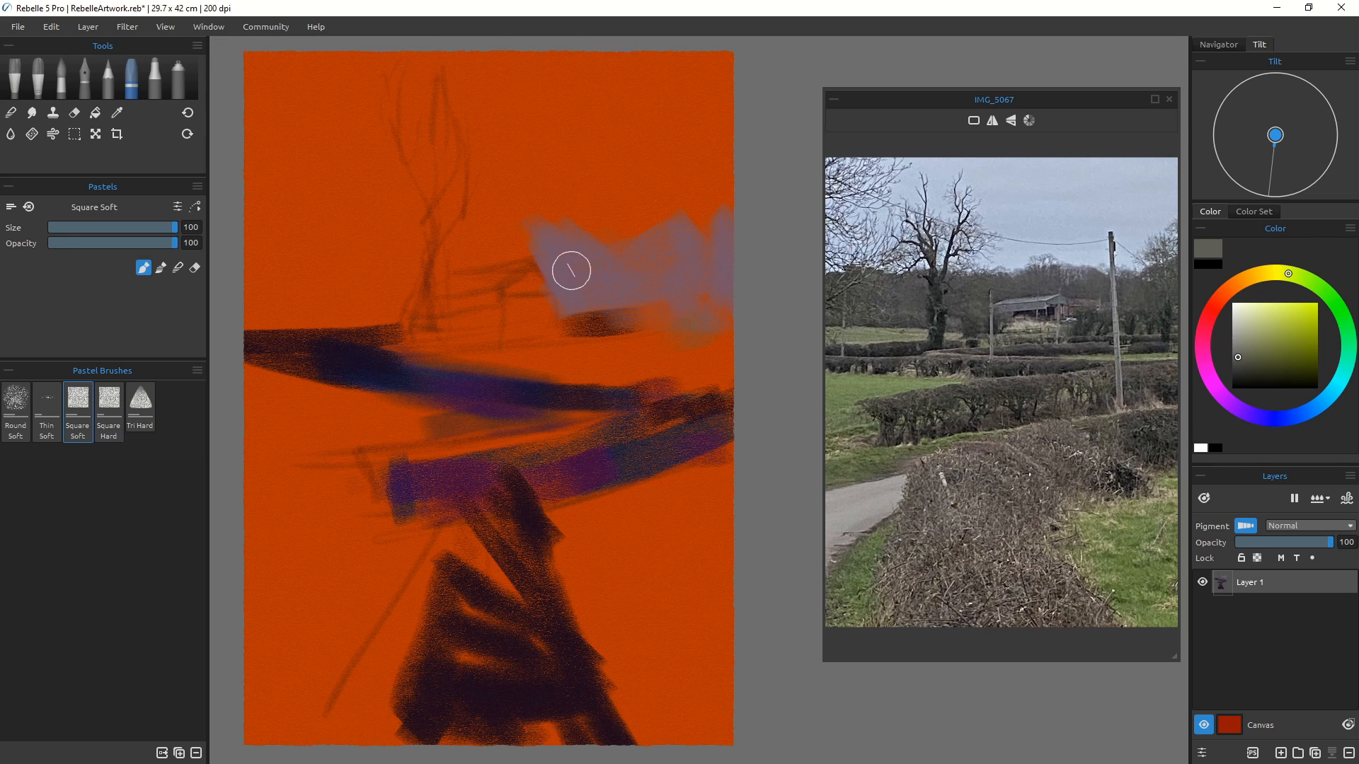
Step: Sample the grey-purple from the canvas and extend it into a band across the whole treeline
key("alt")
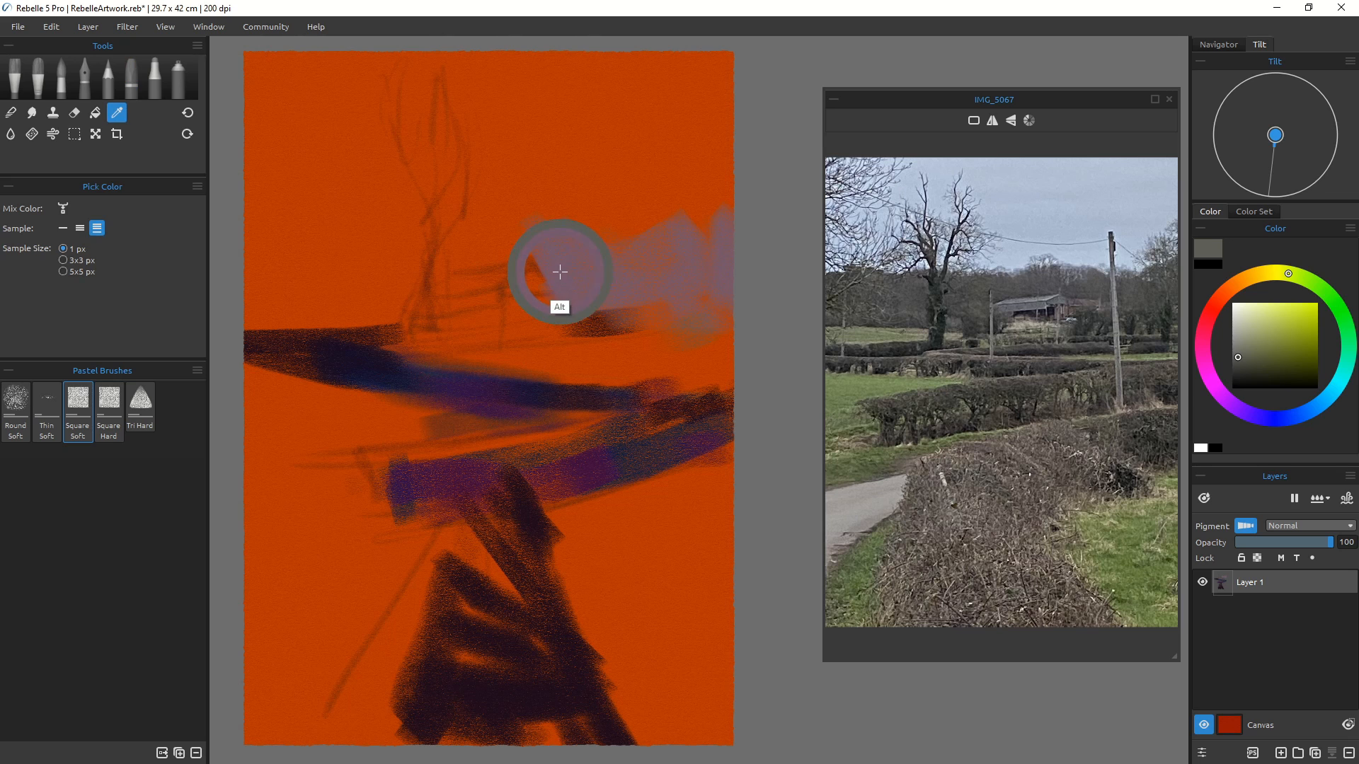
left_click(565, 267, "alt")
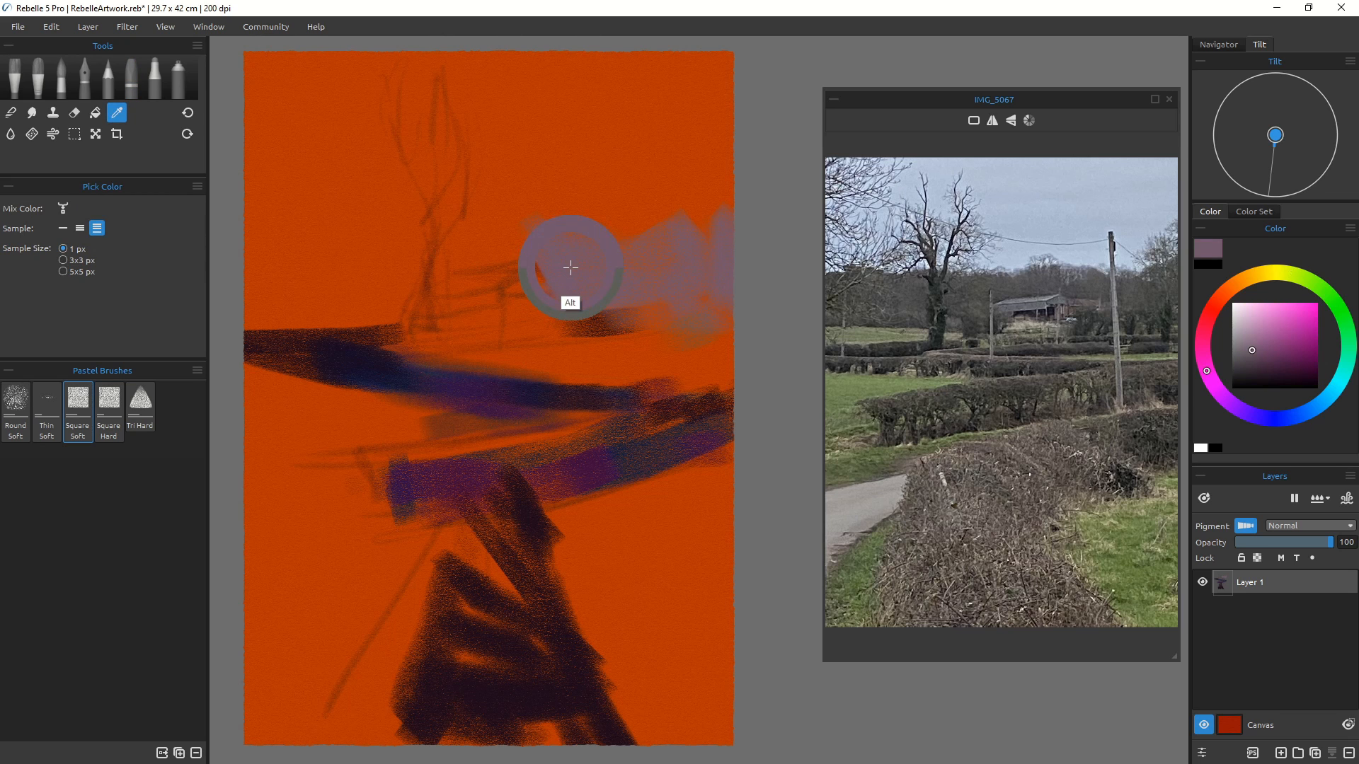
mouse_move(498, 232)
left_mouse_down()
mouse_move(567, 242)
mouse_move(493, 231)
mouse_move(577, 250)
mouse_move(569, 276)
mouse_move(543, 242)
mouse_move(491, 237)
mouse_move(574, 251)
mouse_move(508, 231)
mouse_move(551, 252)
mouse_move(473, 245)
mouse_move(487, 244)
mouse_move(441, 219)
mouse_move(406, 235)
mouse_move(513, 259)
mouse_move(376, 292)
left_mouse_up()
left_click(577, 278, "alt")
left_click_drag(337, 230, 269, 304)
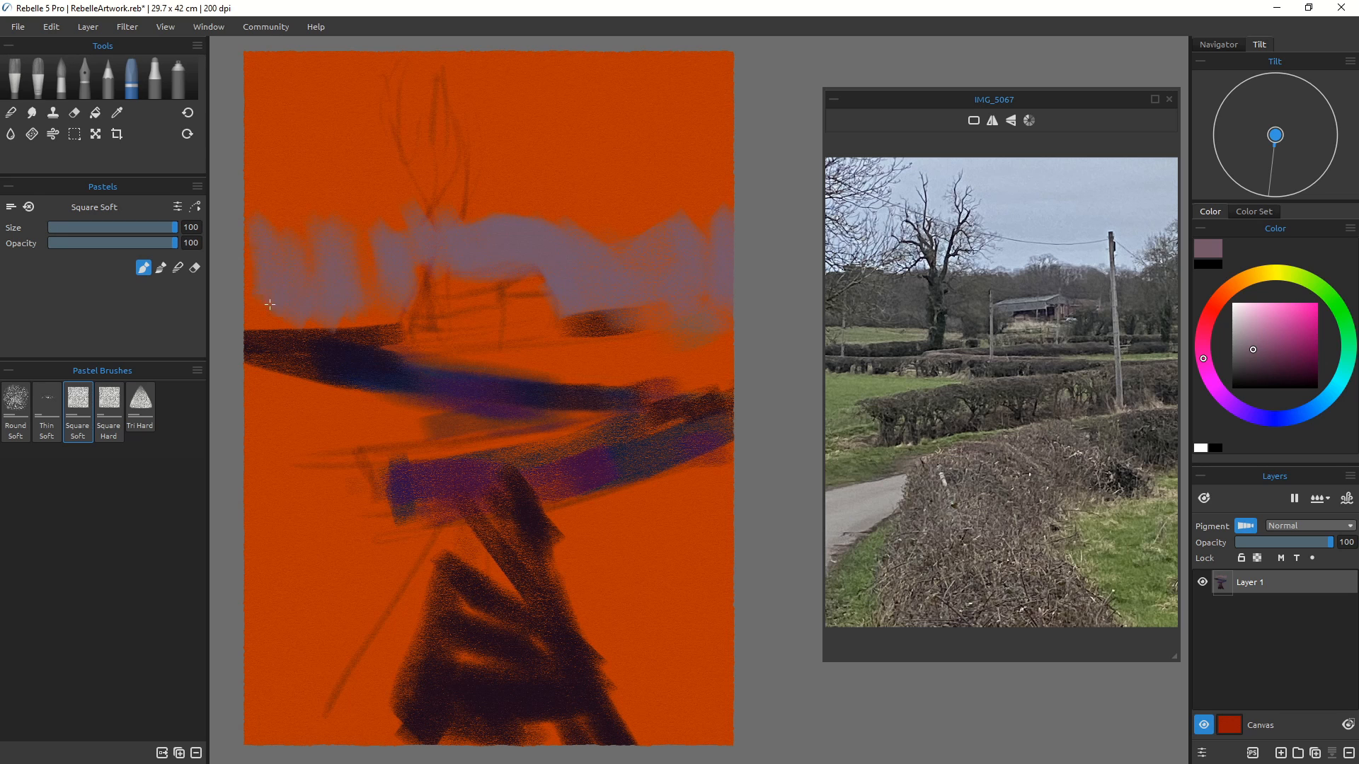
left_click_drag(359, 228, 374, 284)
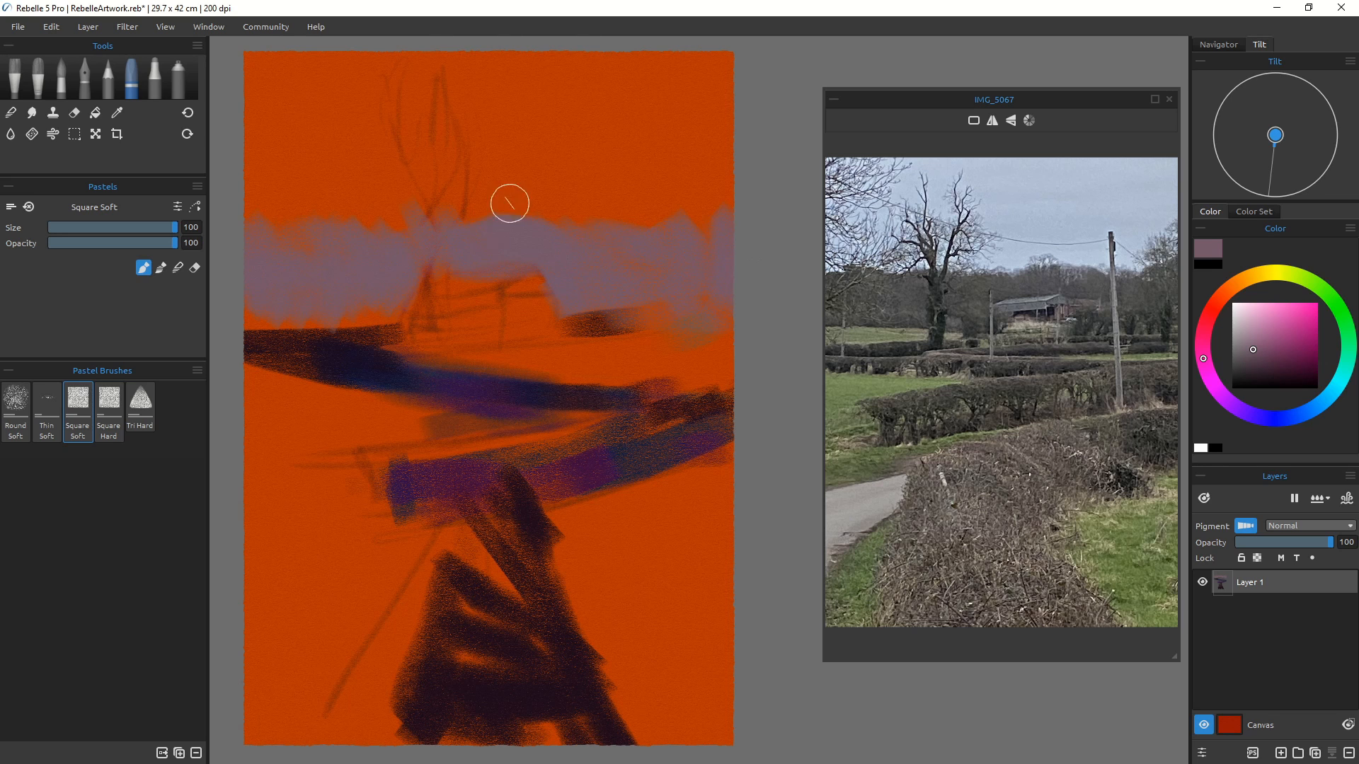
left_click_drag(572, 207, 687, 266)
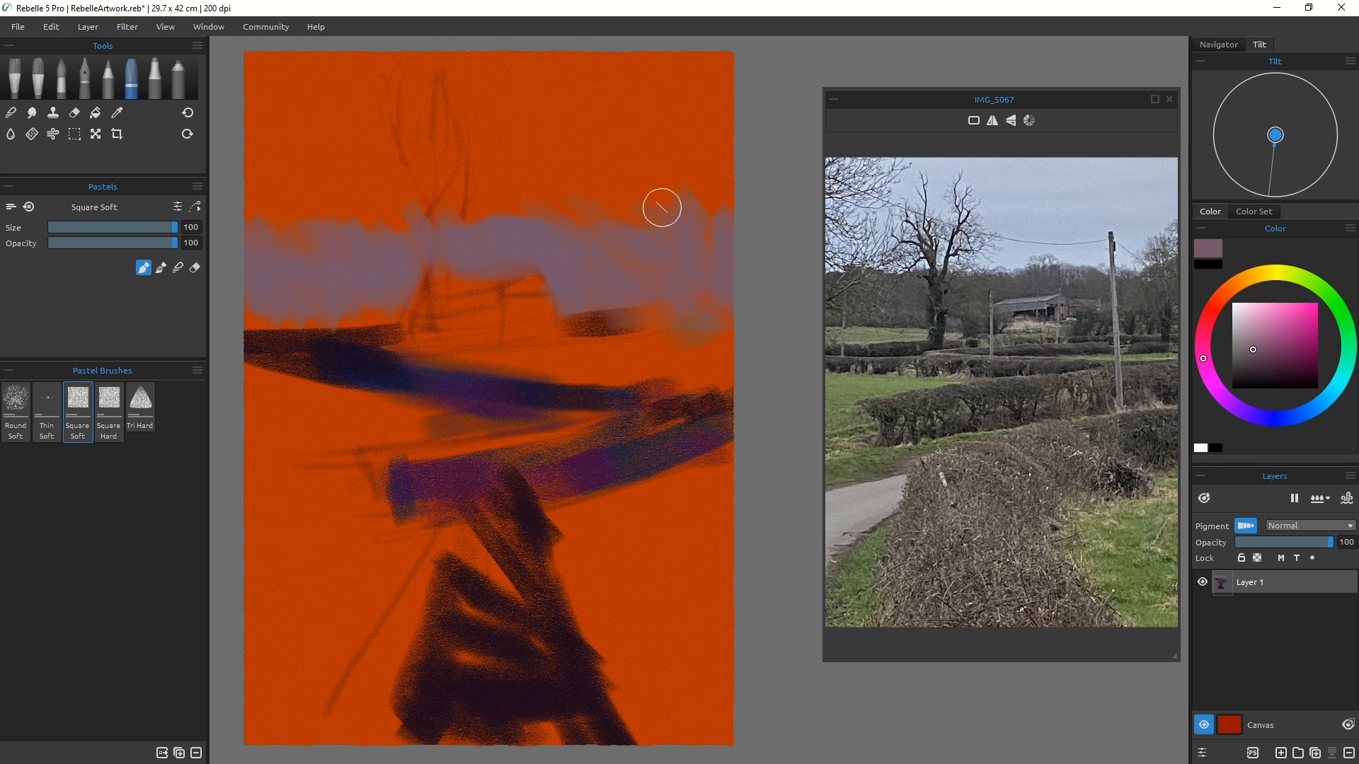
left_click_drag(559, 188, 604, 208)
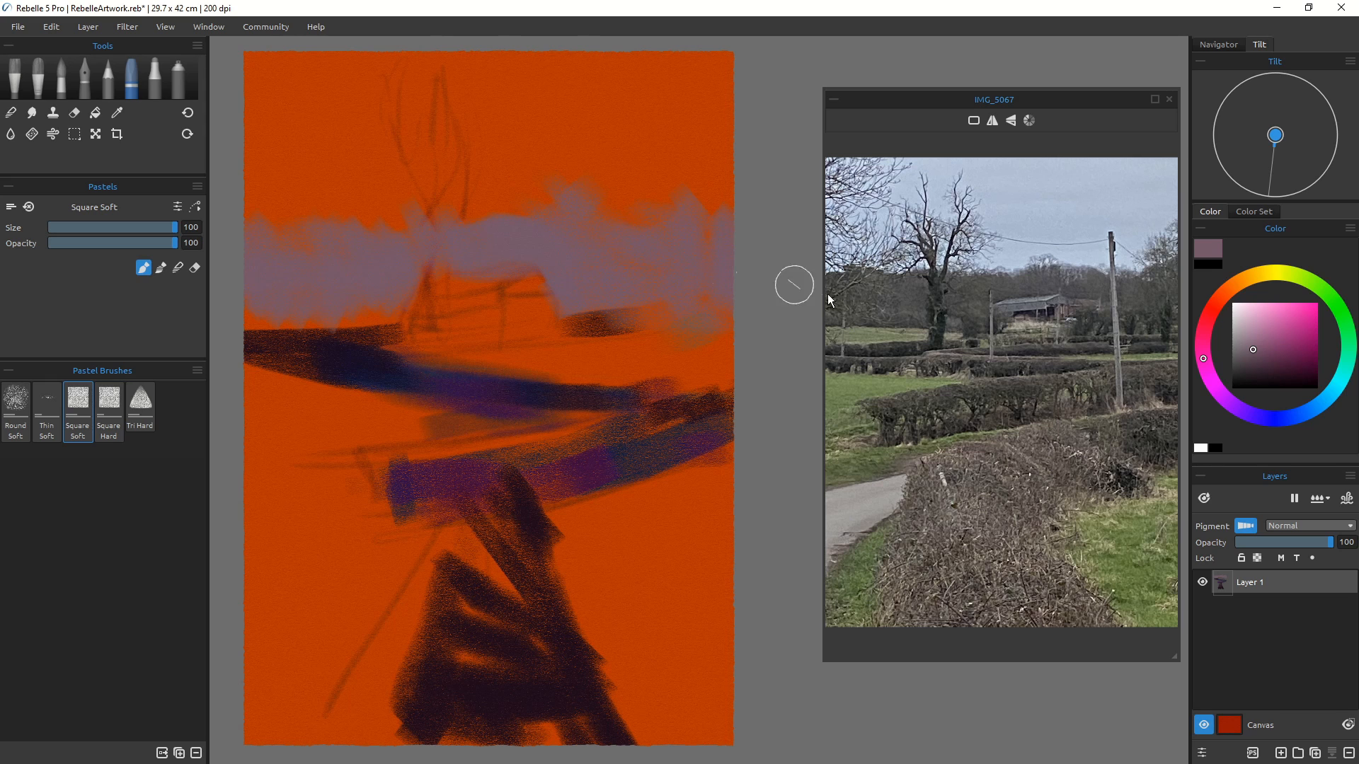
Step: Pick a pale blue-grey and brush broad sky strokes along the top of the canvas
left_click_drag(1285, 409, 1327, 393)
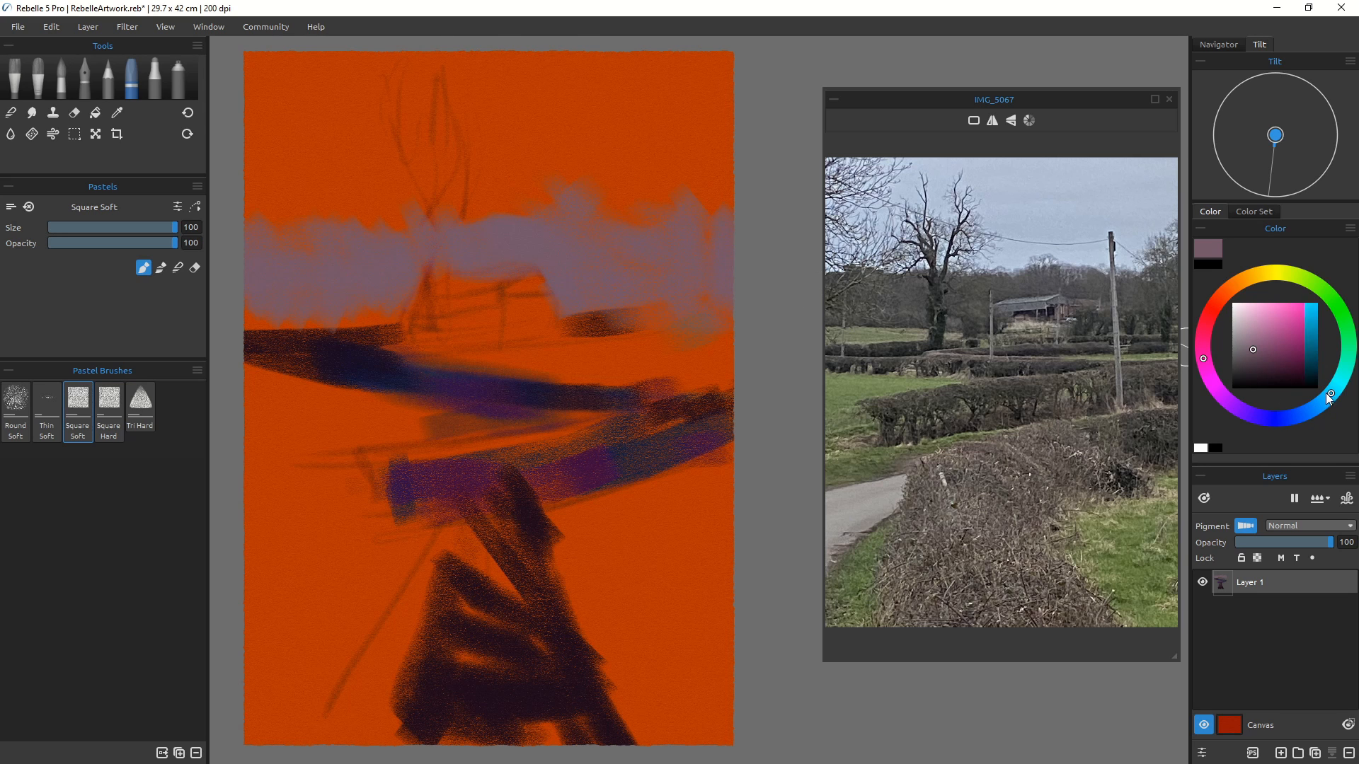
left_click(1246, 310)
left_click(1255, 333)
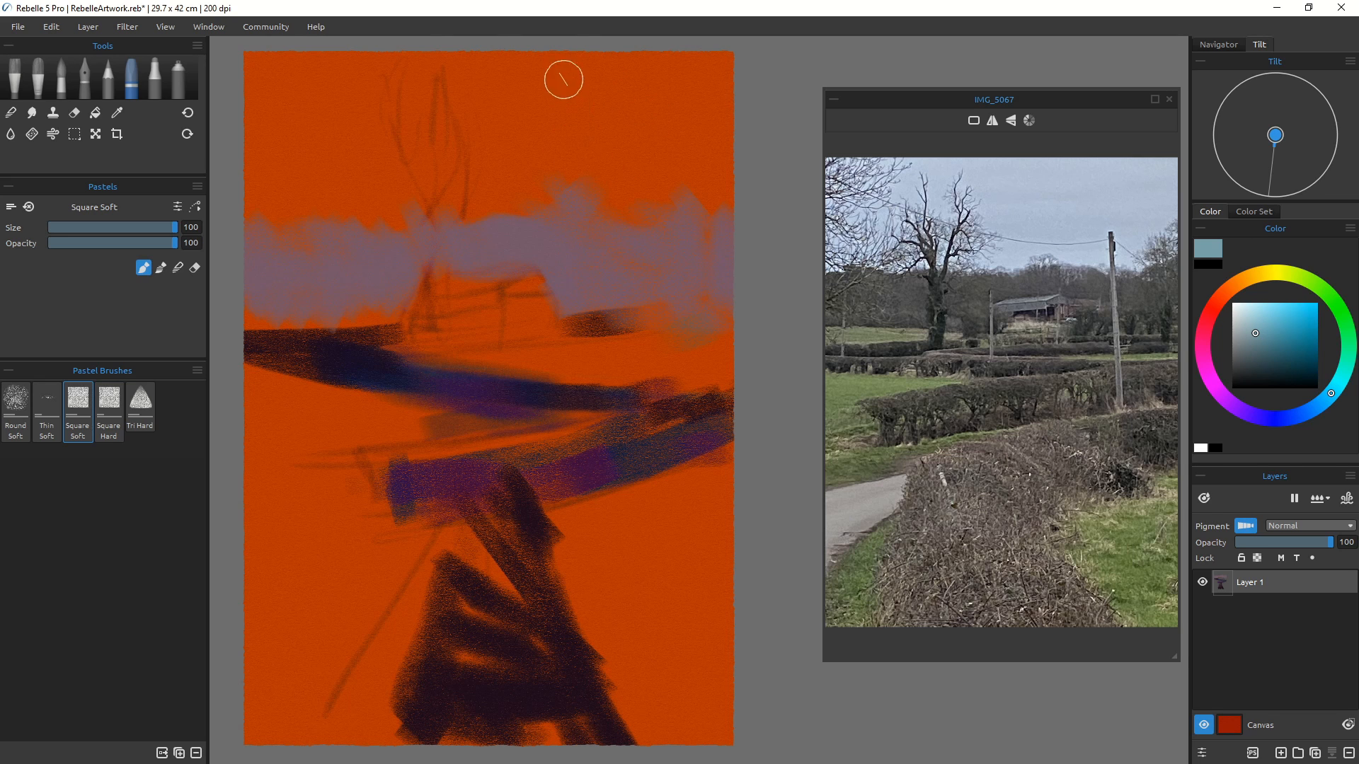
mouse_move(562, 76)
left_mouse_down()
mouse_move(739, 60)
mouse_move(566, 146)
left_mouse_up()
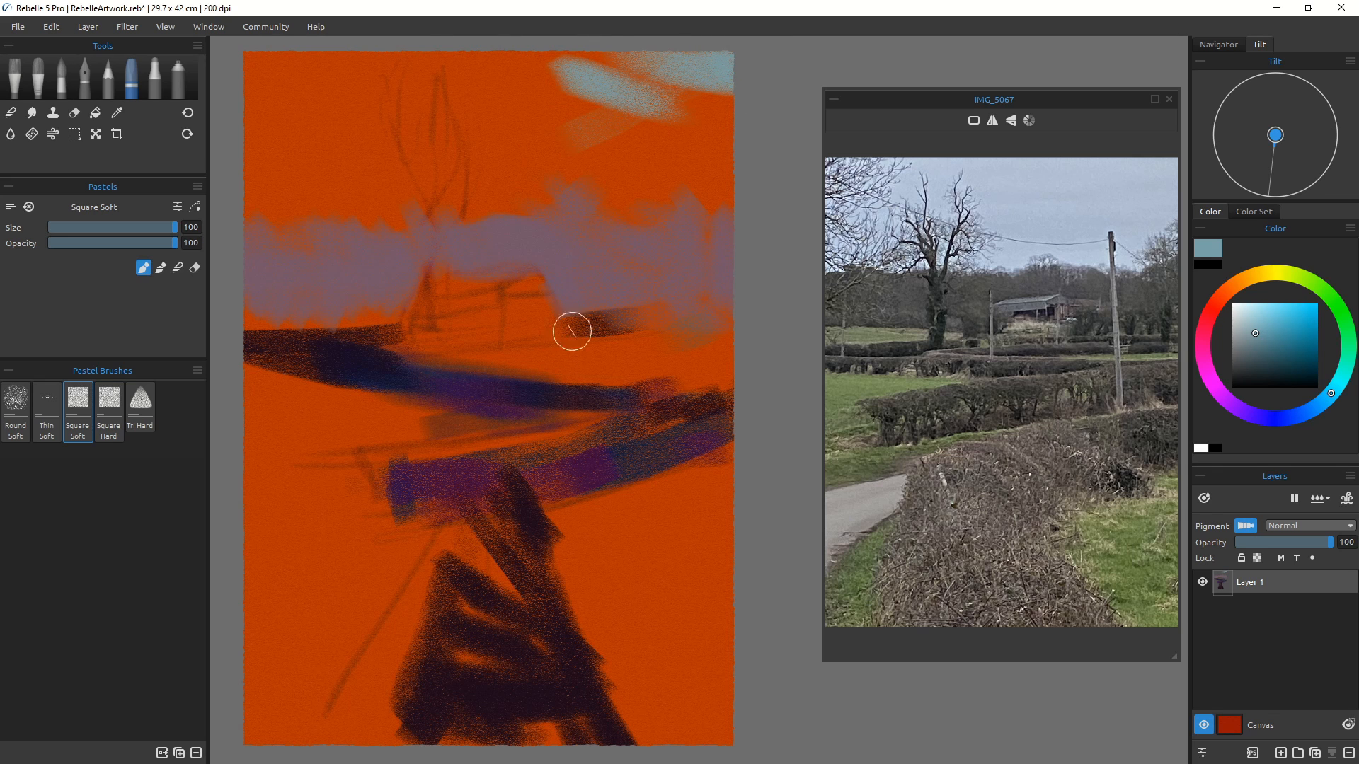
mouse_move(729, 96)
left_mouse_down()
mouse_move(687, 135)
mouse_move(703, 82)
mouse_move(680, 153)
mouse_move(707, 177)
mouse_move(630, 140)
mouse_move(651, 195)
left_mouse_up()
mouse_move(496, 56)
left_mouse_down()
mouse_move(516, 91)
mouse_move(501, 82)
mouse_move(588, 138)
mouse_move(529, 143)
left_mouse_up()
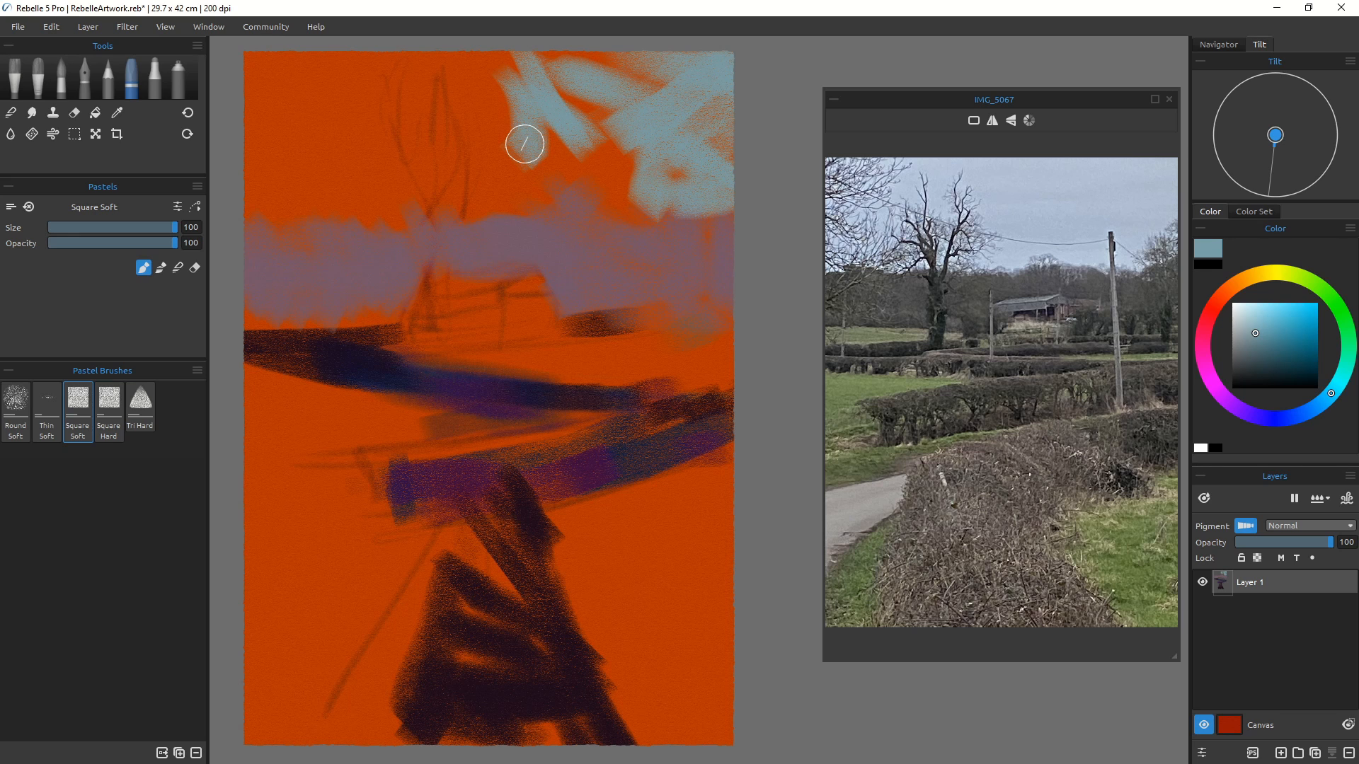
Step: Switch to the Charcoal 5 pencil brush and add a blue-grey sky stroke near the top
left_click(96, 85)
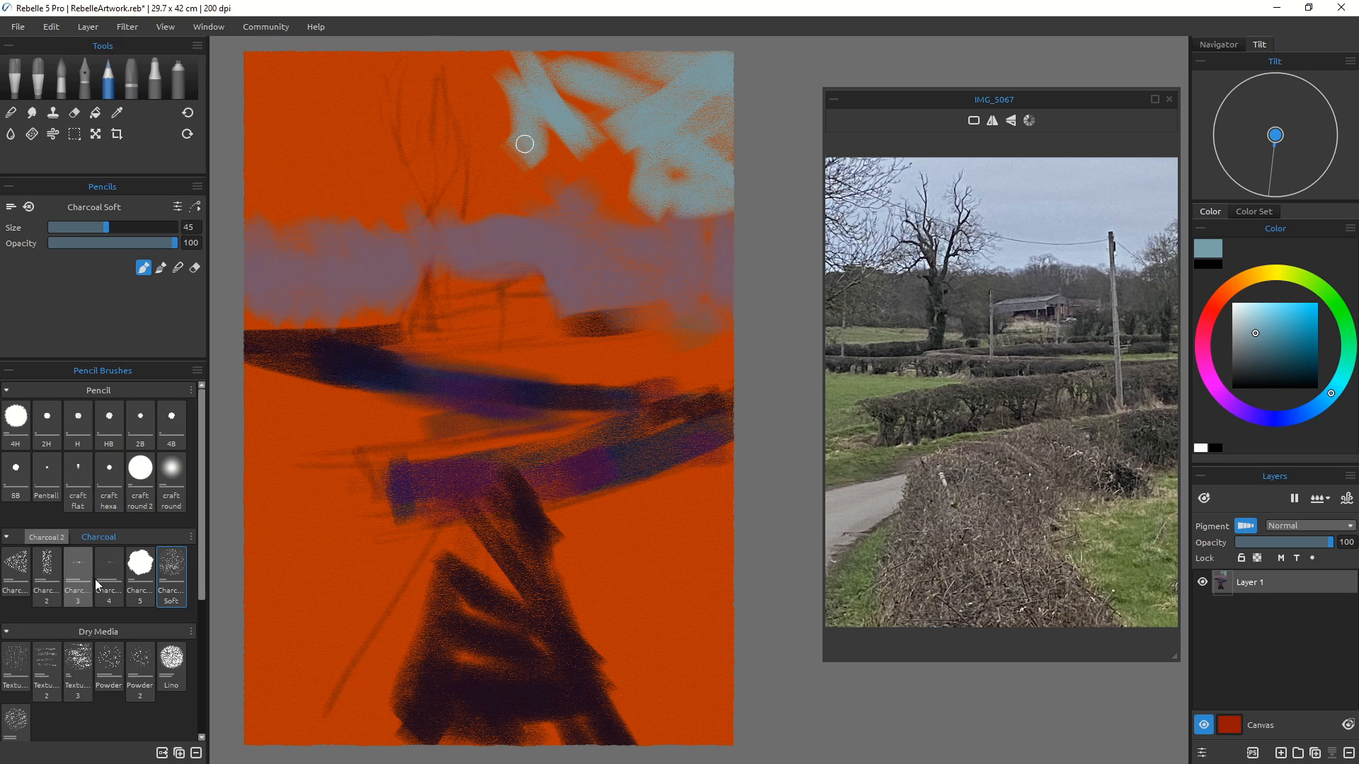
left_click(140, 570)
key("]")
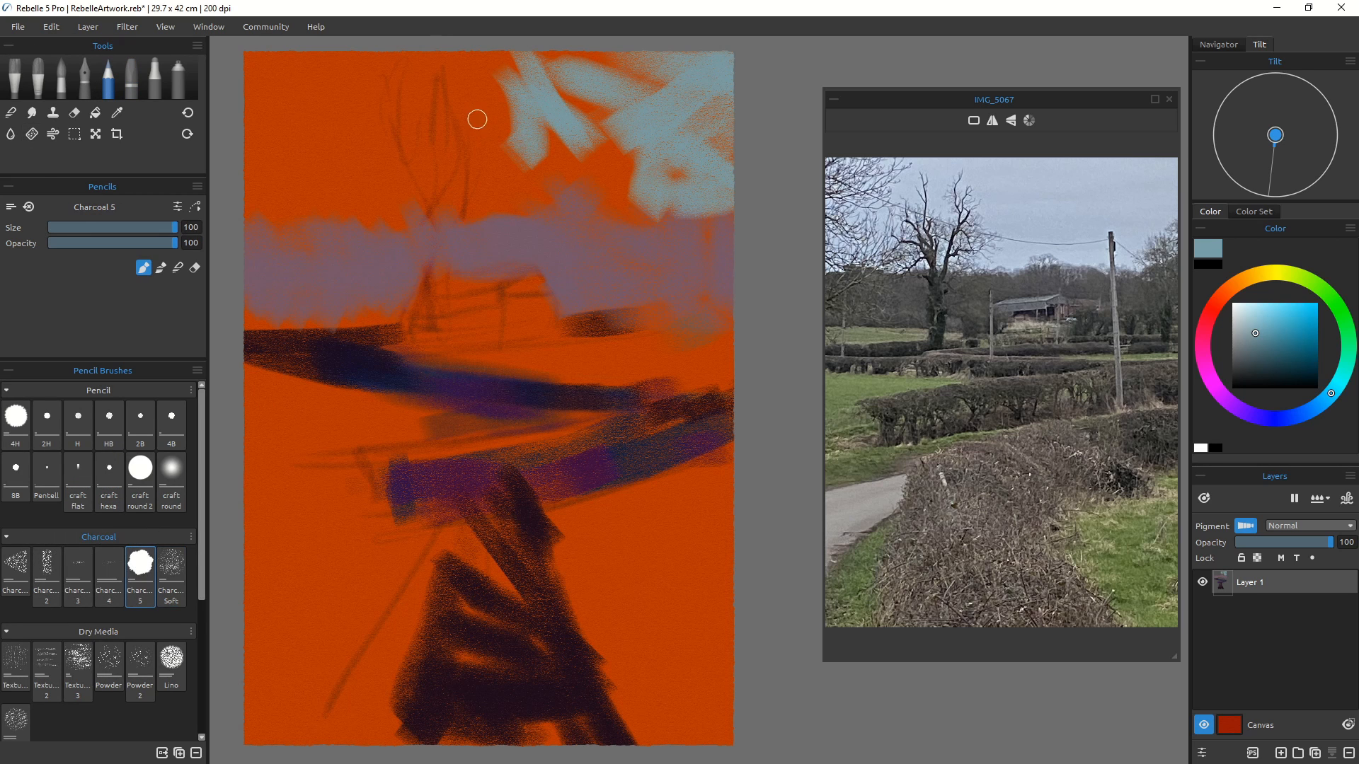
key("[")
key("[")
left_click_drag(472, 92, 530, 164)
Step: Switch to the Charcoal Soft brush at size 100 and sweep sky colour across the top right and left
left_click(162, 569)
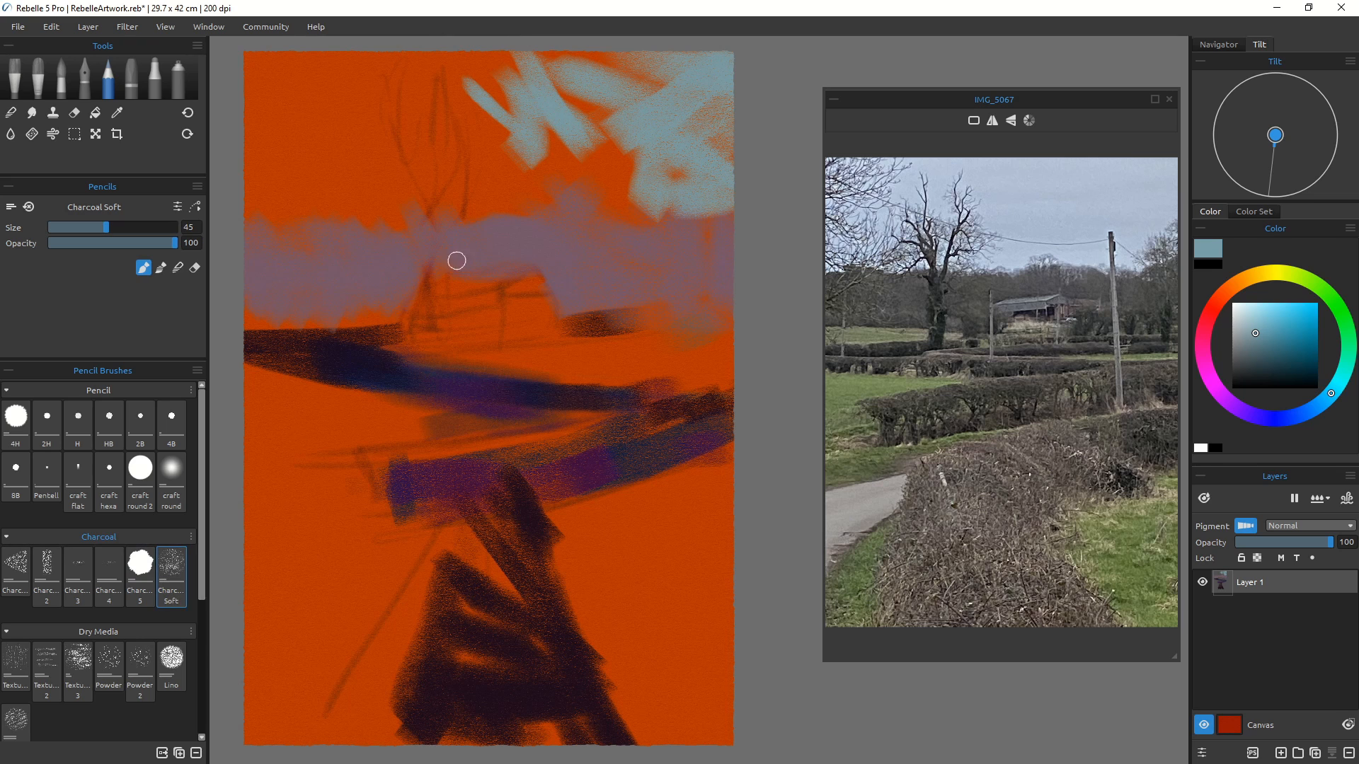
key("]")
key("]")
key("]")
key("]")
key("]")
key("]")
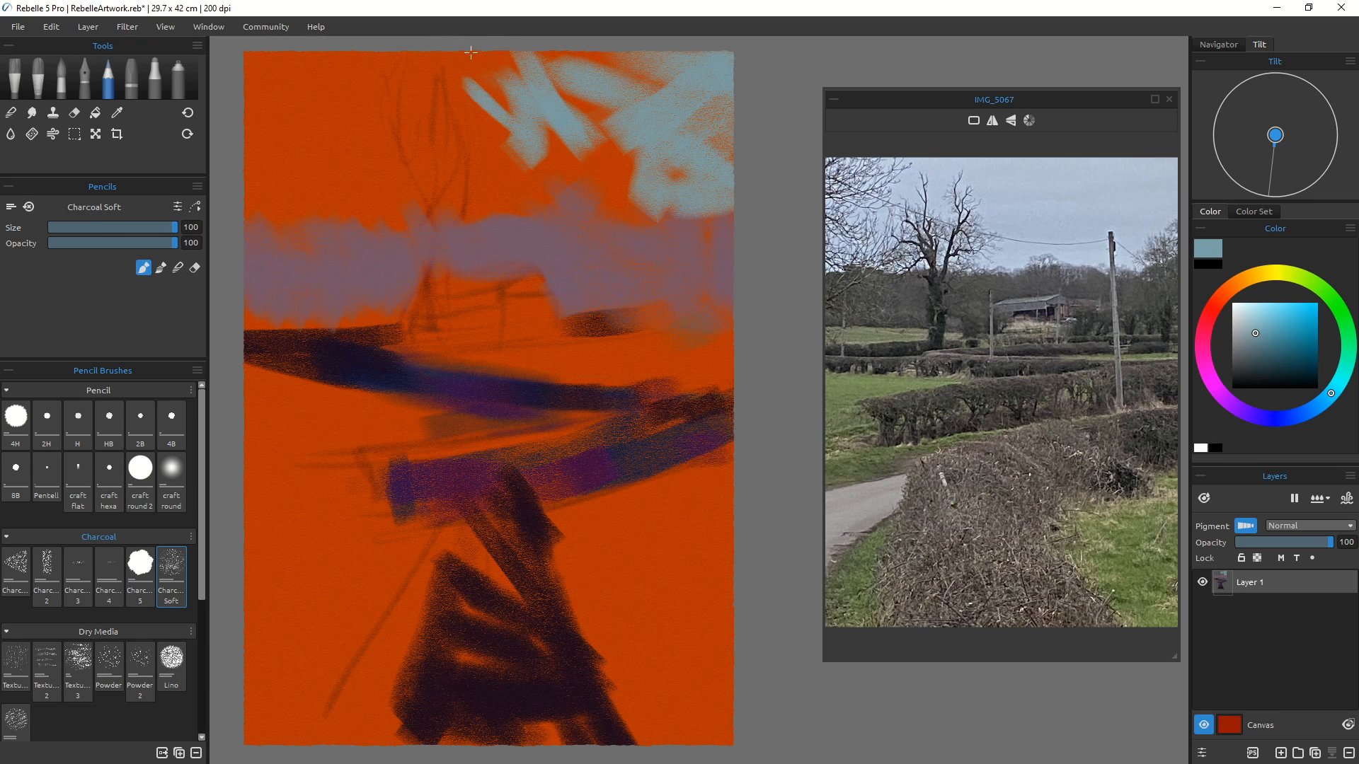
mouse_move(470, 53)
left_mouse_down()
mouse_move(547, 105)
mouse_move(477, 78)
mouse_move(572, 147)
mouse_move(469, 155)
mouse_move(496, 98)
mouse_move(552, 172)
mouse_move(558, 115)
mouse_move(627, 143)
mouse_move(531, 45)
mouse_move(728, 98)
left_mouse_up()
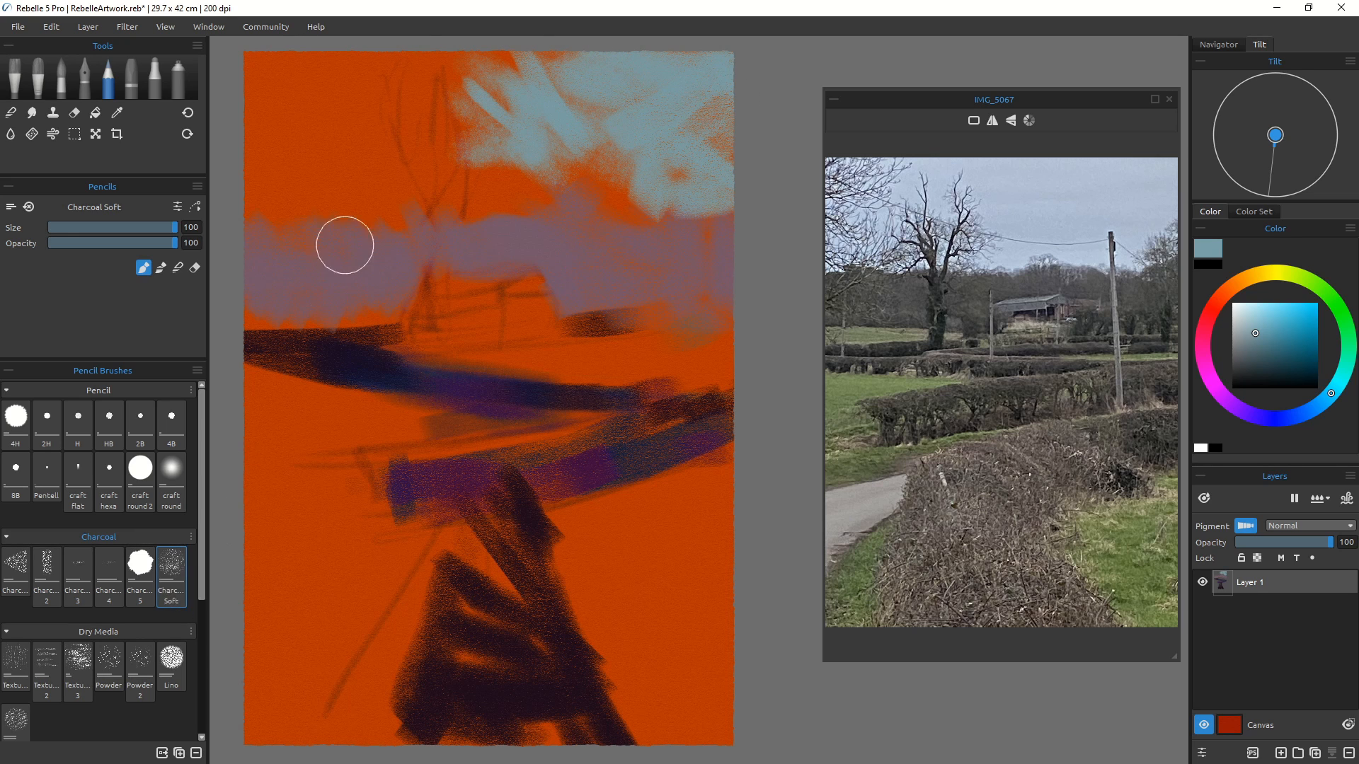
mouse_move(303, 58)
left_mouse_down()
mouse_move(354, 98)
mouse_move(346, 131)
left_mouse_up()
Step: Switch to the Charcoal brush and fill the remaining sky with blue-grey strokes down to the treeline
left_click(15, 570)
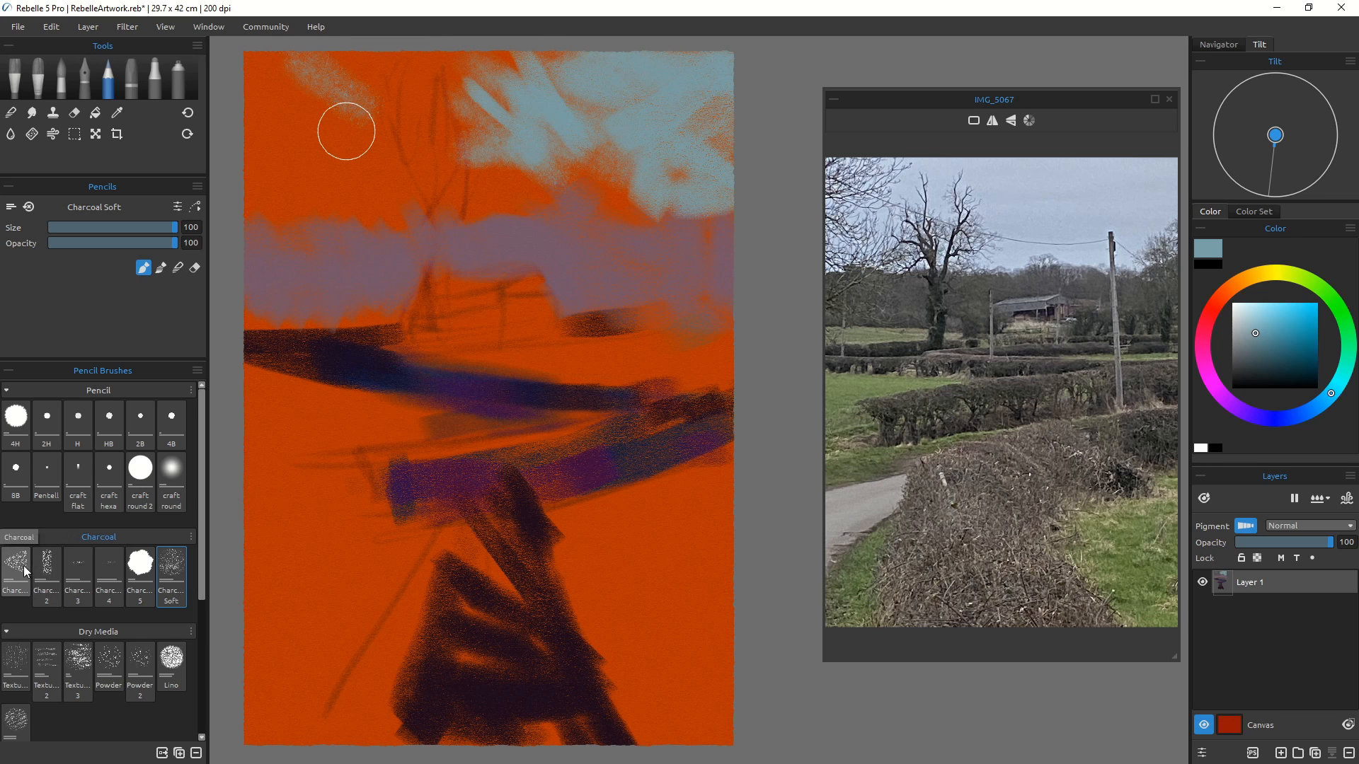
mouse_move(272, 70)
left_mouse_down()
mouse_move(389, 67)
mouse_move(226, 81)
left_mouse_up()
left_click_drag(364, 61, 366, 149)
left_click_drag(264, 98, 383, 94)
mouse_move(493, 43)
left_mouse_down()
mouse_move(530, 92)
mouse_move(432, 67)
mouse_move(537, 212)
mouse_move(481, 205)
mouse_move(549, 174)
mouse_move(619, 181)
mouse_move(584, 134)
mouse_move(644, 143)
left_mouse_up()
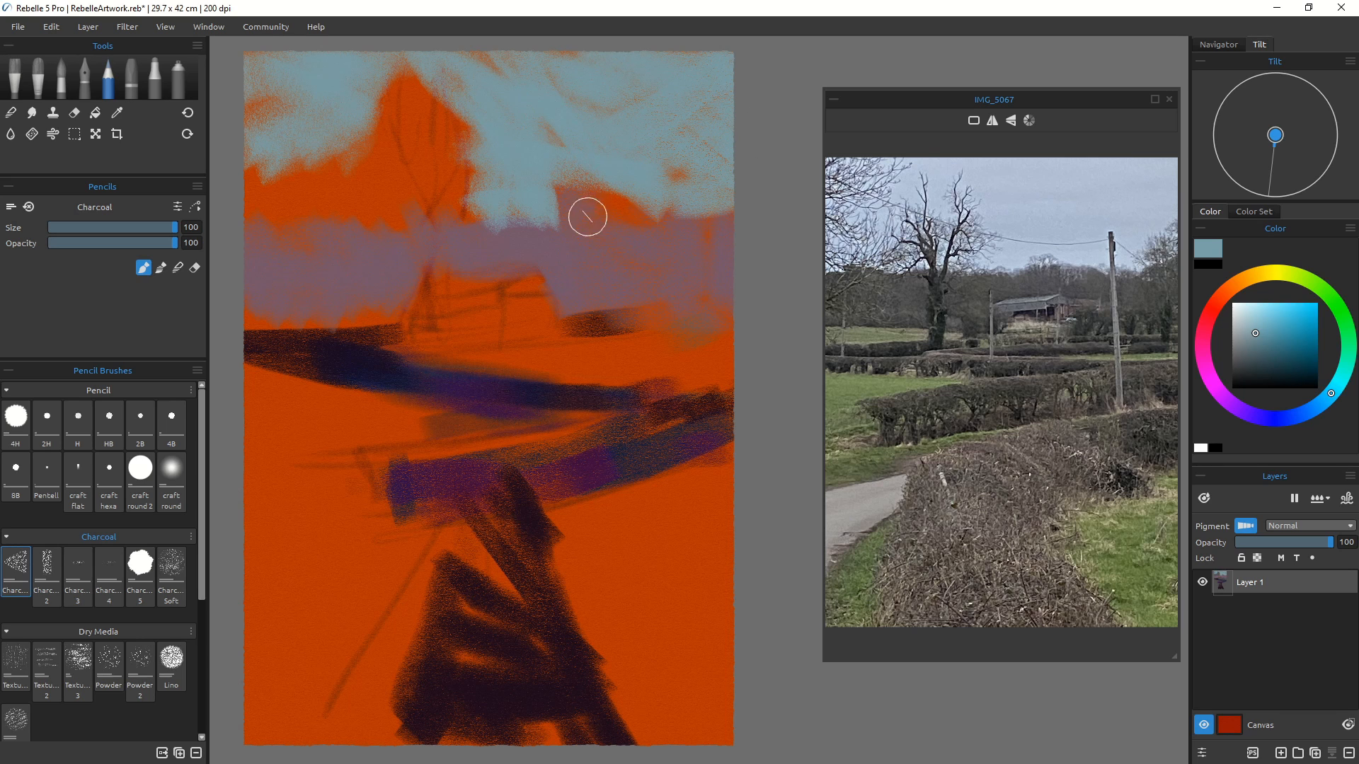
mouse_move(585, 212)
left_mouse_down()
mouse_move(597, 162)
mouse_move(613, 202)
mouse_move(657, 206)
left_mouse_up()
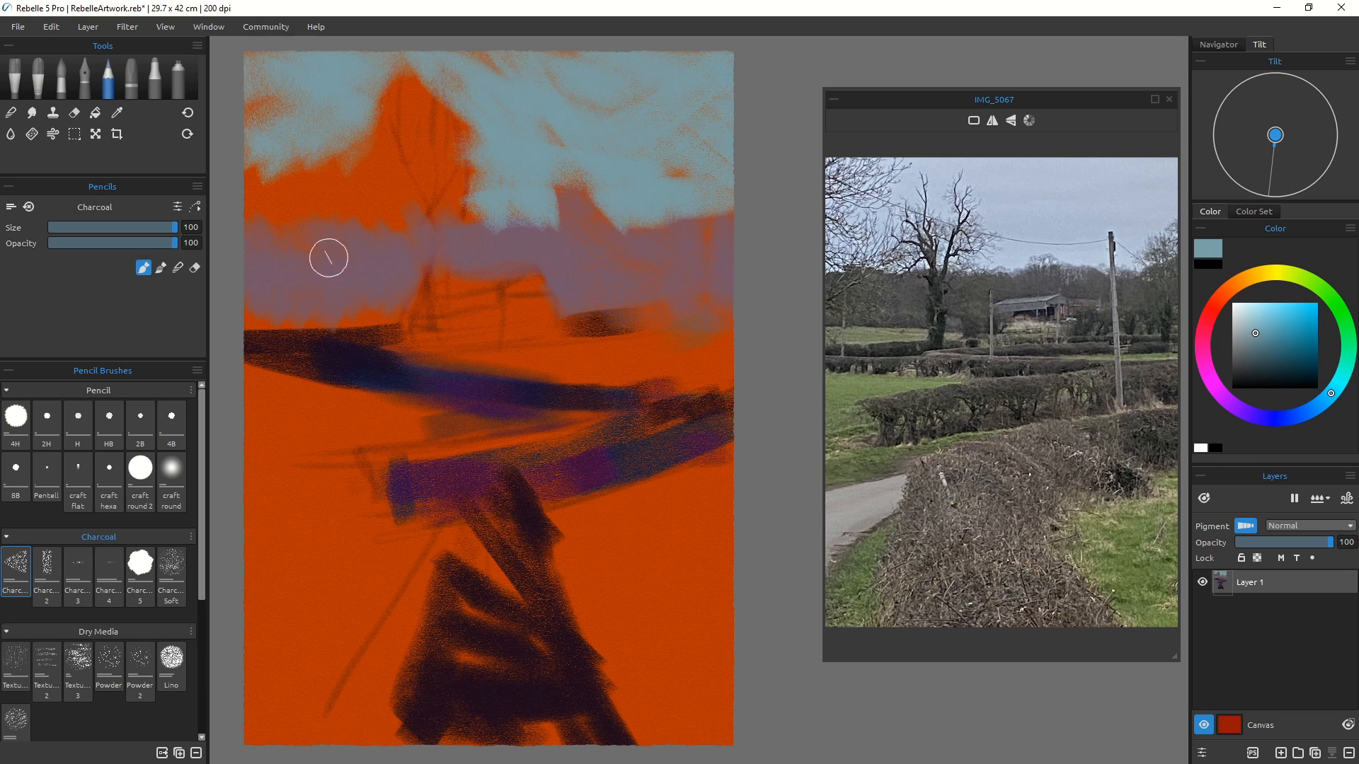
mouse_move(361, 104)
left_mouse_down()
mouse_move(391, 185)
mouse_move(407, 96)
mouse_move(451, 107)
mouse_move(455, 160)
left_mouse_up()
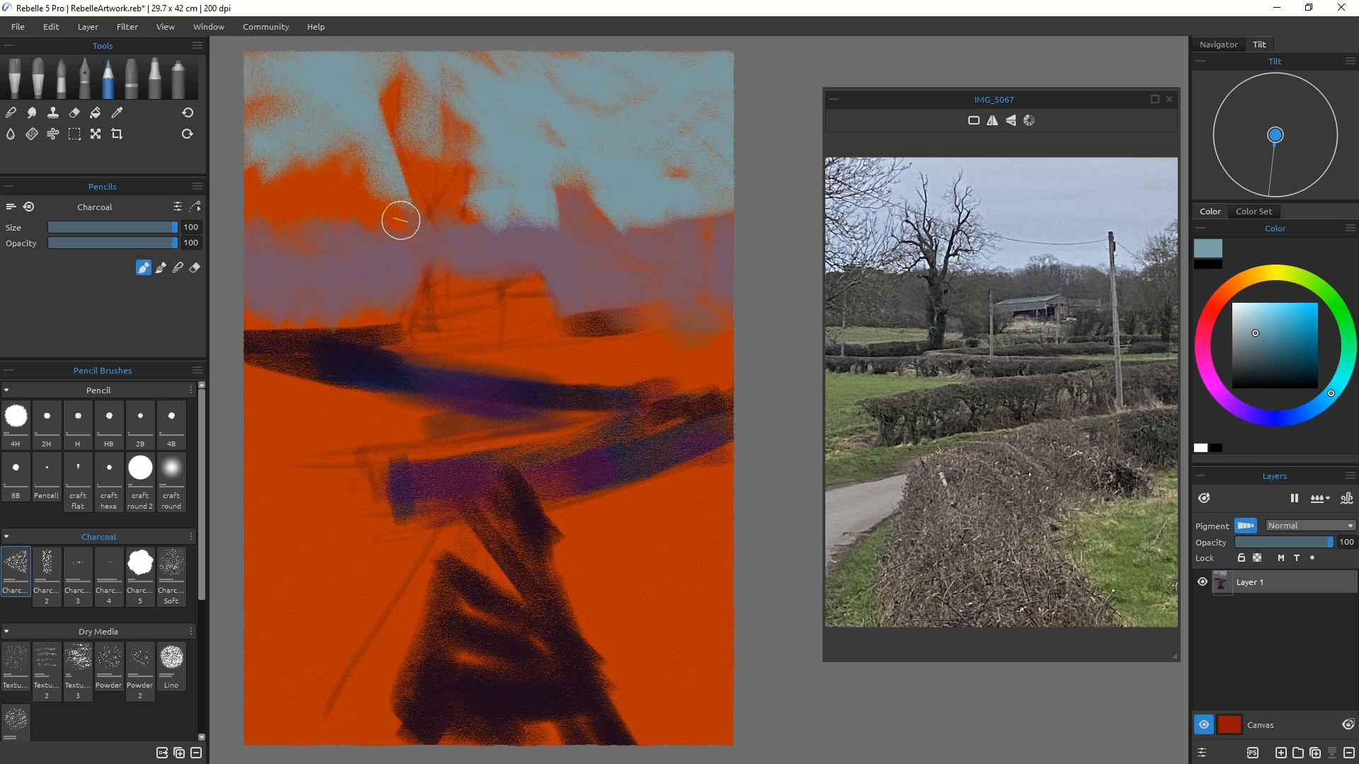
mouse_move(402, 214)
left_mouse_down()
mouse_move(304, 206)
mouse_move(372, 201)
mouse_move(326, 209)
mouse_move(308, 238)
mouse_move(284, 226)
mouse_move(265, 172)
mouse_move(273, 219)
mouse_move(275, 137)
mouse_move(301, 147)
mouse_move(330, 133)
mouse_move(356, 180)
mouse_move(257, 105)
mouse_move(273, 156)
mouse_move(257, 129)
mouse_move(259, 210)
mouse_move(267, 60)
mouse_move(230, 68)
left_mouse_up()
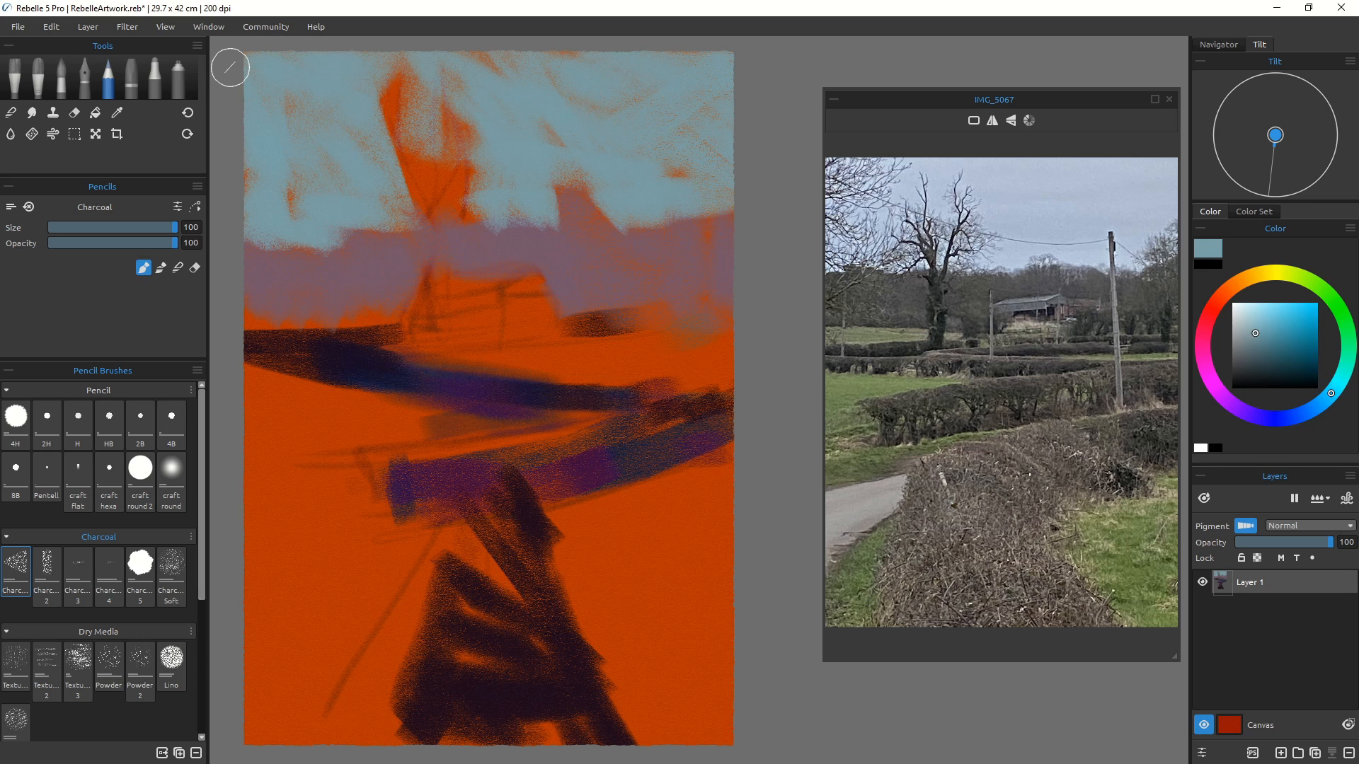
Step: Switch to the Lino brush at size 100 and add a textured sky stroke in the top left
left_click(171, 662)
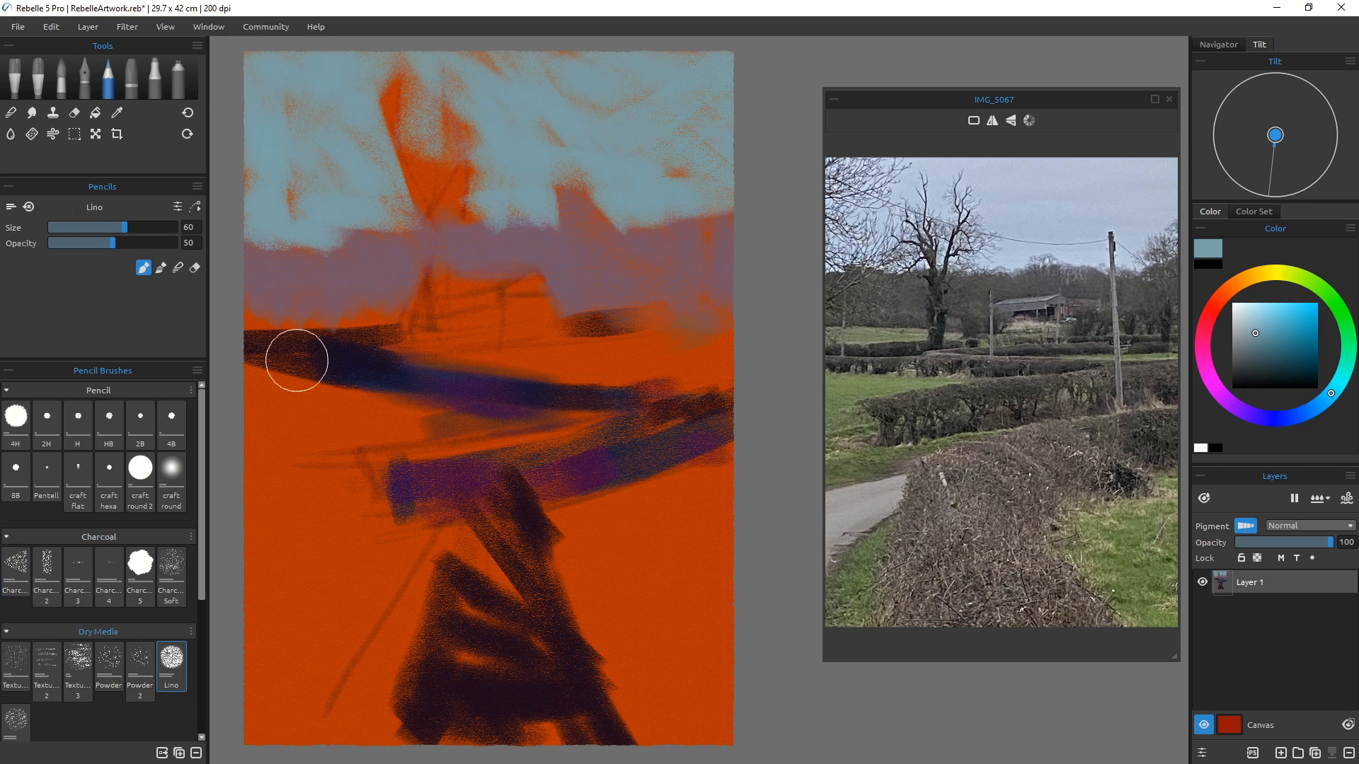
key("bracketright")
key("bracketright")
key("bracketright")
key("bracketright")
mouse_move(281, 147)
left_mouse_down()
mouse_move(387, 161)
mouse_move(369, 107)
left_mouse_up()
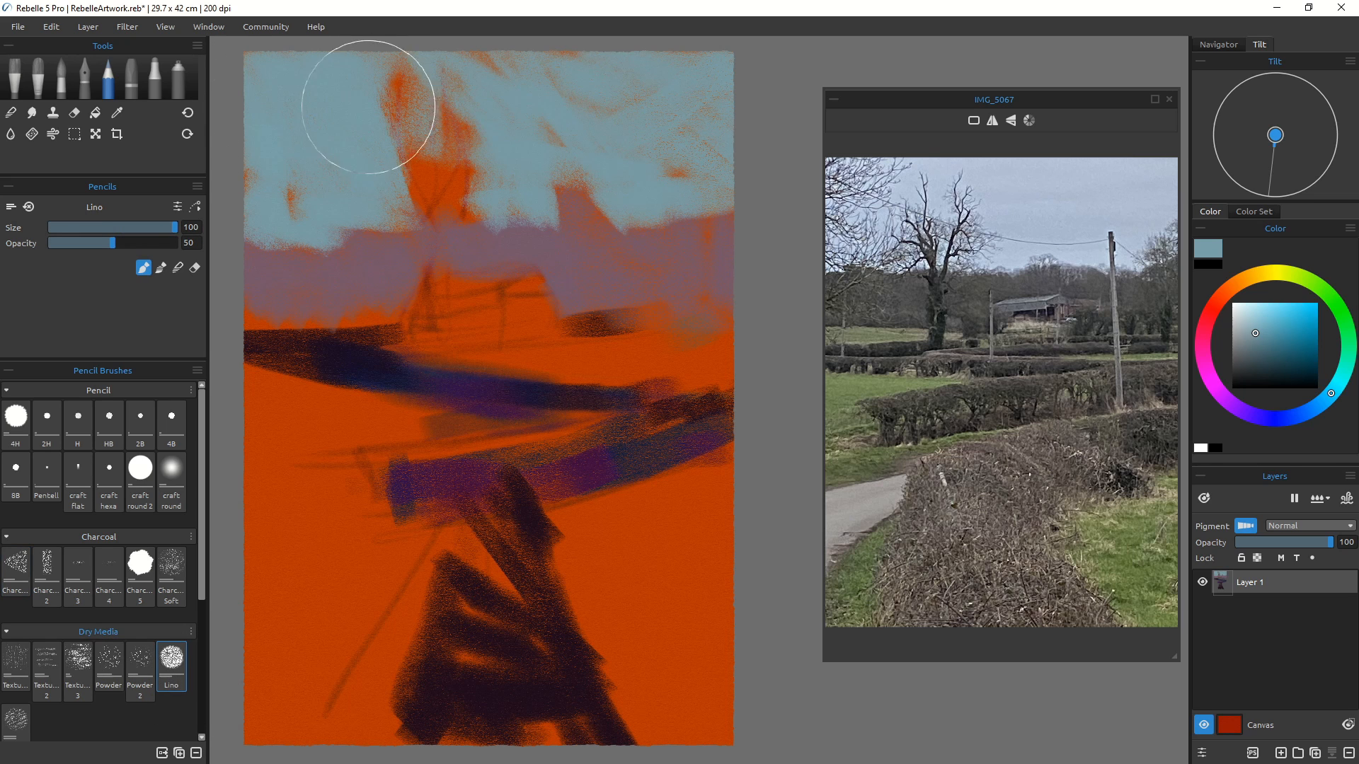
Step: Pick a paler blue and add a textured Lino stroke across the upper right sky
key("bracketleft")
key("bracketleft")
key("bracketleft")
key("bracketleft")
key("bracketleft")
key("bracketleft")
key("bracketleft")
key("bracketleft")
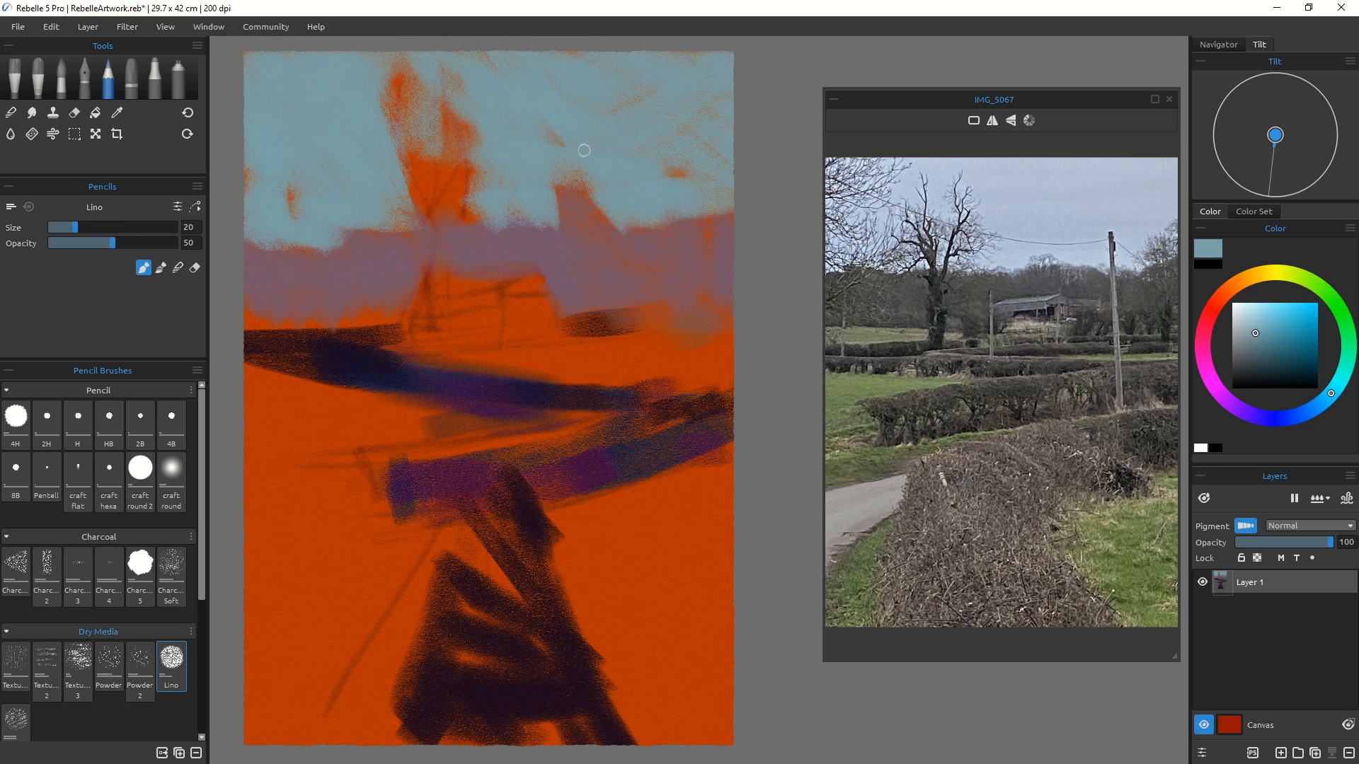
key("bracketright")
key("bracketright")
key("bracketright")
key("bracketright")
key("bracketright")
left_click(1243, 312)
mouse_move(634, 52)
left_mouse_down()
mouse_move(736, 101)
mouse_move(562, 45)
mouse_move(703, 76)
mouse_move(681, 145)
mouse_move(516, 121)
left_mouse_up()
Step: Set the Lino size to 70 and add a pale textured stroke along the top edge
key("bracketright")
key("bracketright")
key("bracketright")
key("bracketright")
key("bracketright")
key("bracketright")
key("bracketright")
key("bracketright")
key("bracketright")
key("bracketright")
key("bracketright")
key("bracketleft")
key("bracketleft")
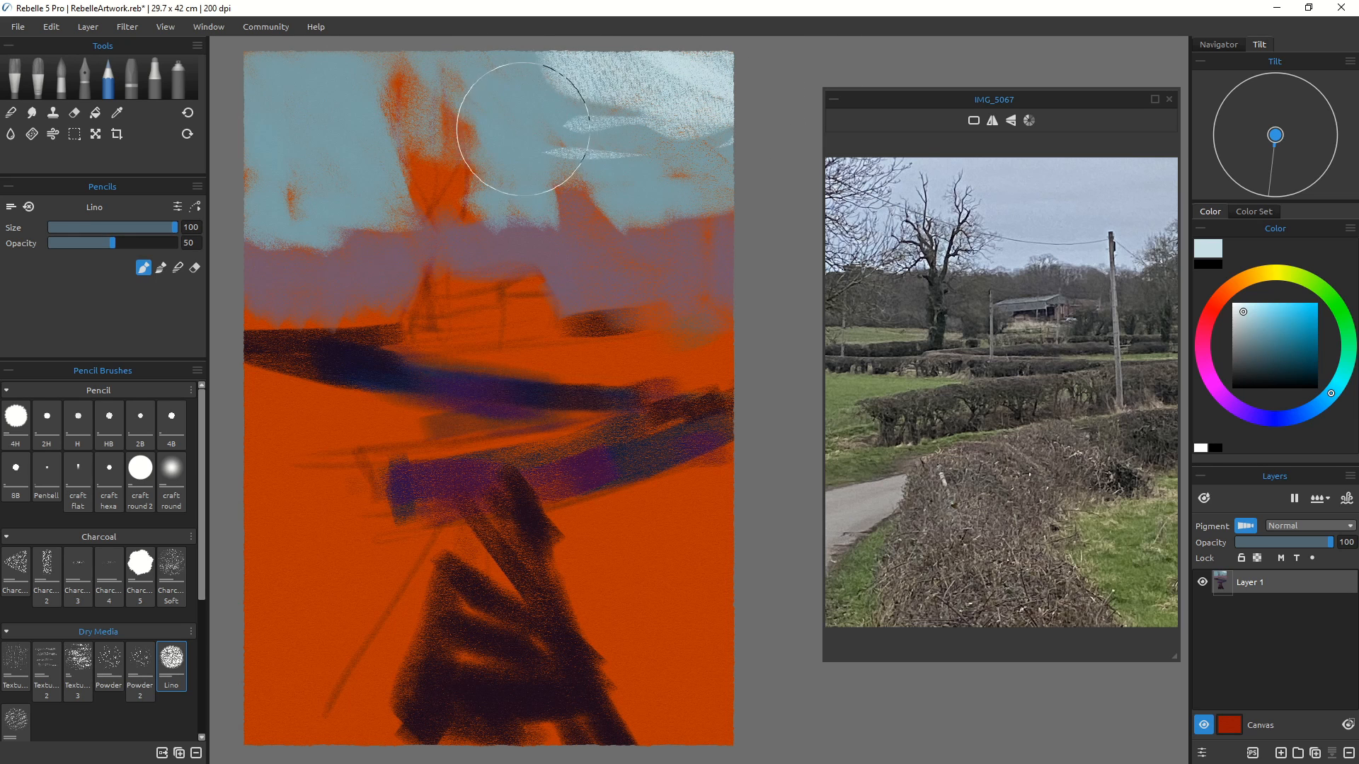
key("bracketleft")
key("bracketleft")
left_click_drag(487, 42, 595, 85)
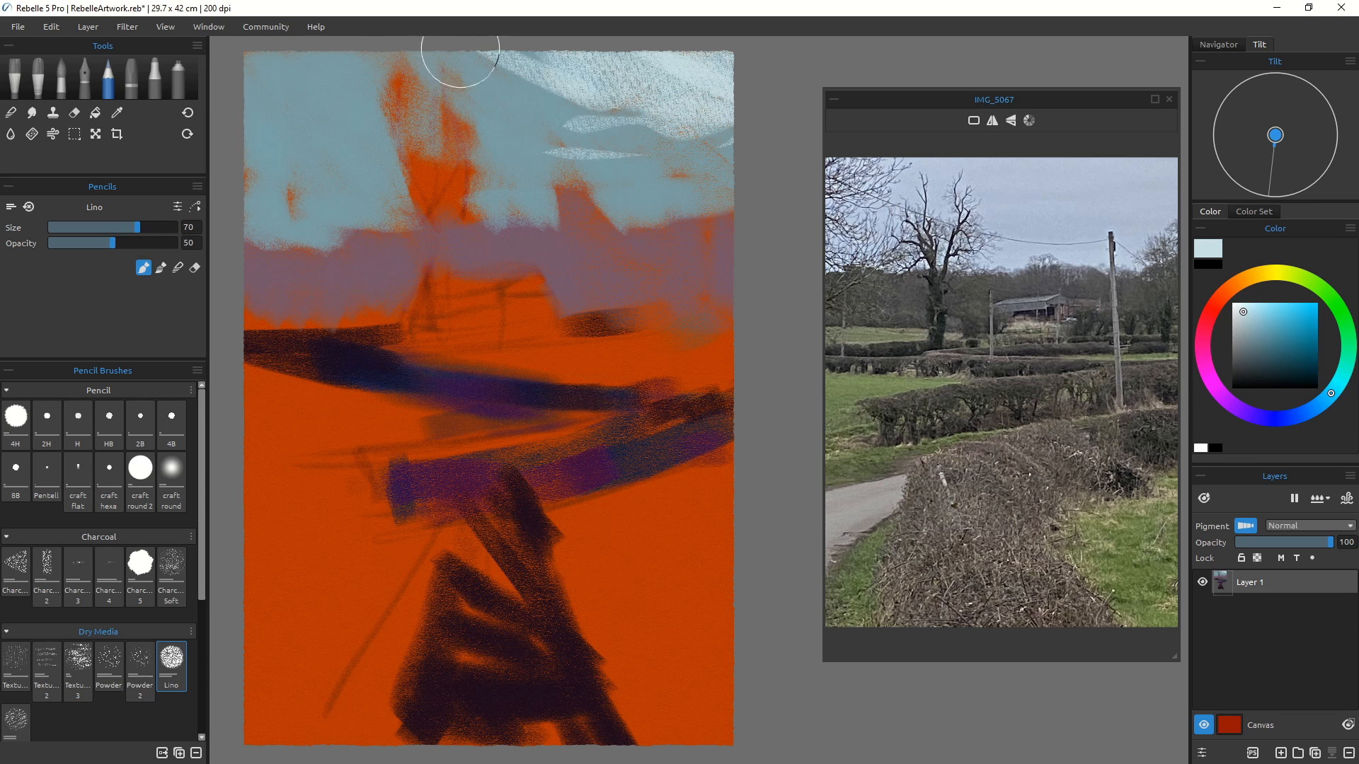
Step: Set the size to 100 and sweep a pale textured stroke across the top left sky
key("bracketright")
key("bracketright")
key("bracketright")
key("bracketright")
mouse_move(398, 102)
left_mouse_down()
mouse_move(247, 64)
mouse_move(310, 64)
mouse_move(219, 57)
mouse_move(371, 130)
mouse_move(348, 141)
mouse_move(235, 102)
left_mouse_up()
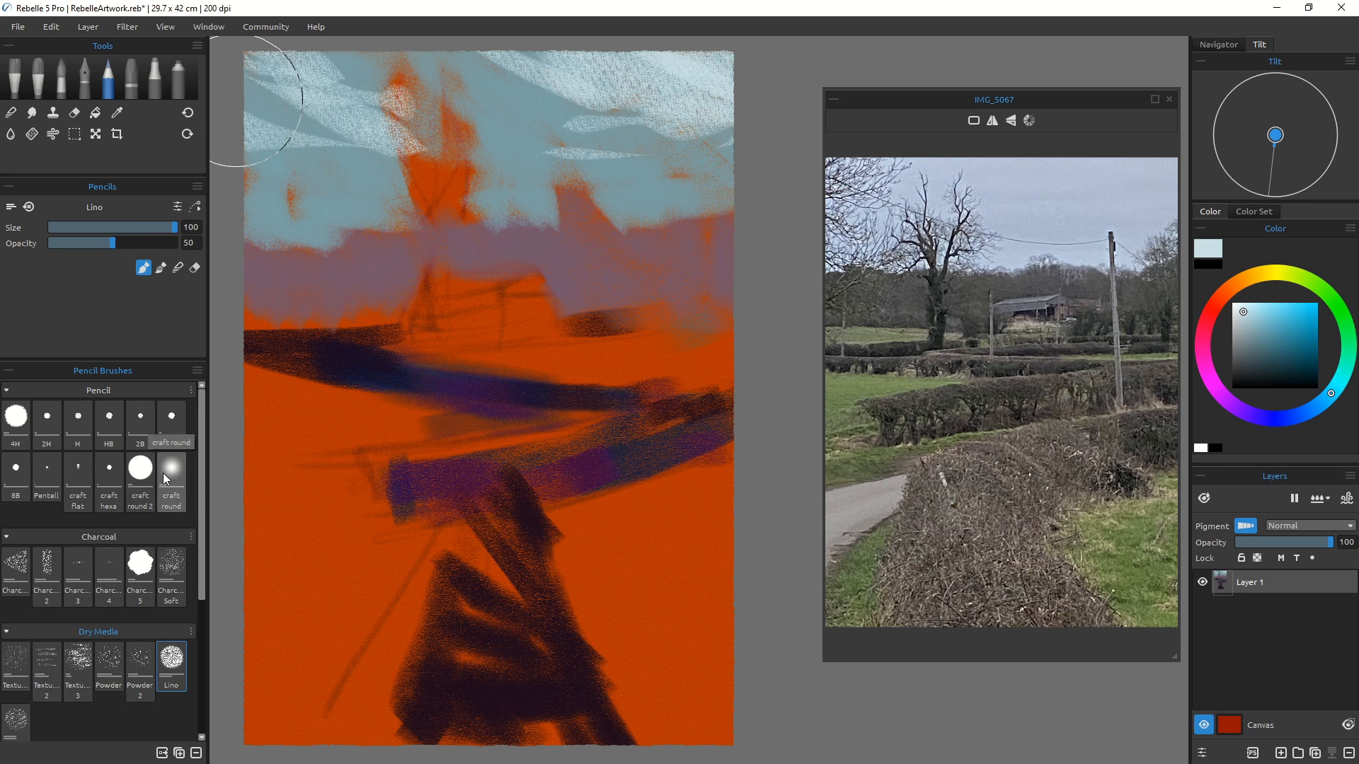
Step: Switch to the Charcoal Soft brush and blend pale blue strokes across the upper sky
left_click(172, 577)
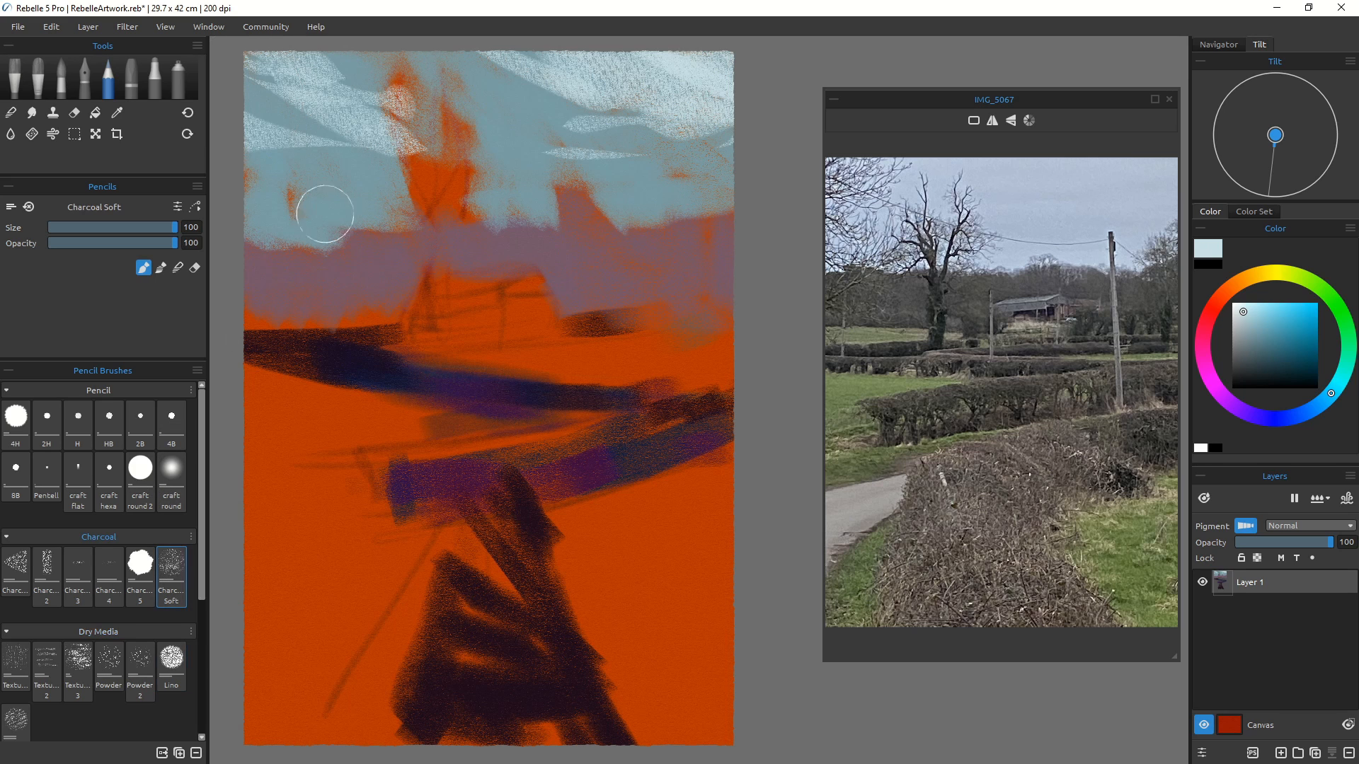
mouse_move(346, 153)
left_mouse_down()
mouse_move(284, 159)
mouse_move(317, 127)
mouse_move(278, 111)
left_mouse_up()
mouse_move(367, 145)
left_mouse_down()
mouse_move(360, 100)
mouse_move(319, 65)
mouse_move(353, 68)
mouse_move(318, 50)
mouse_move(477, 113)
mouse_move(284, 59)
mouse_move(273, 71)
mouse_move(392, 132)
mouse_move(616, 81)
left_mouse_up()
mouse_move(506, 49)
left_mouse_down()
mouse_move(482, 55)
mouse_move(698, 152)
left_mouse_up()
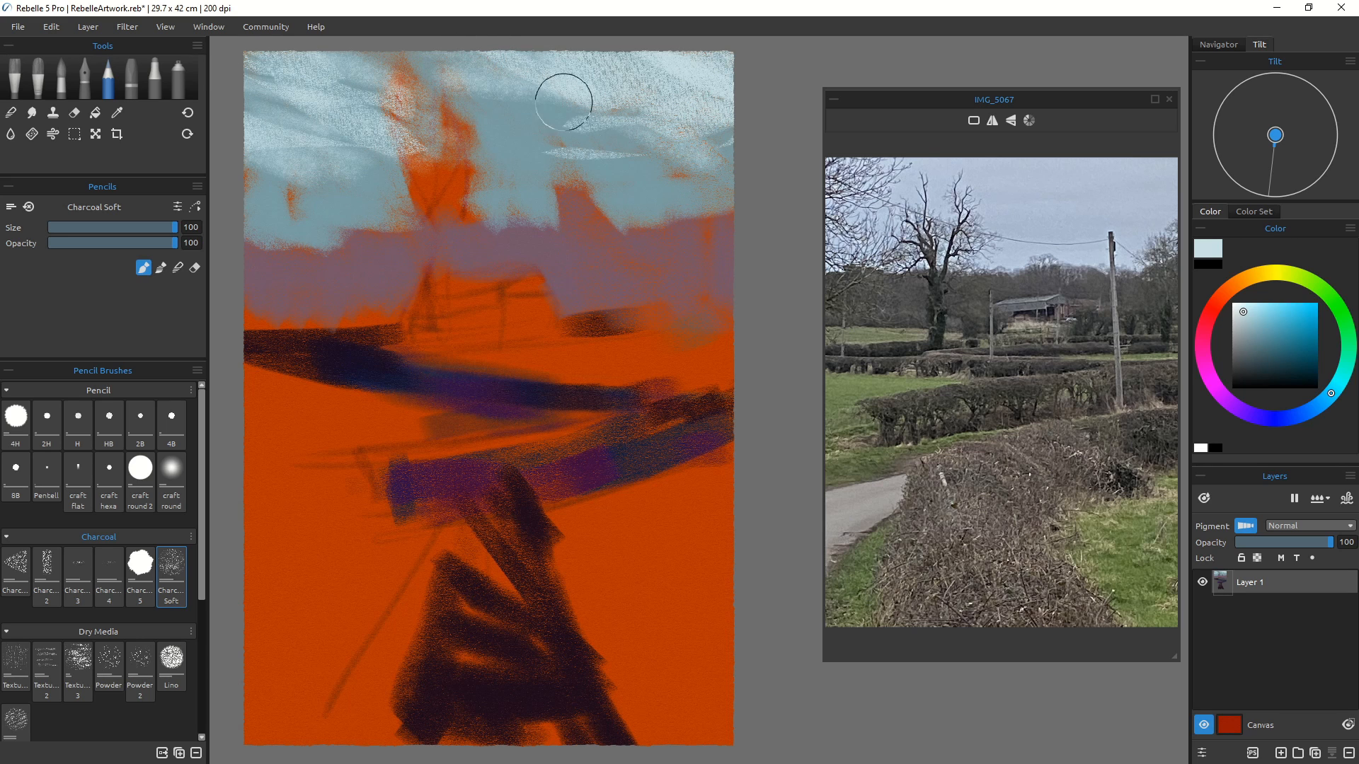
mouse_move(566, 103)
left_mouse_down()
mouse_move(768, 152)
mouse_move(755, 136)
mouse_move(538, 145)
mouse_move(587, 91)
mouse_move(667, 167)
left_mouse_up()
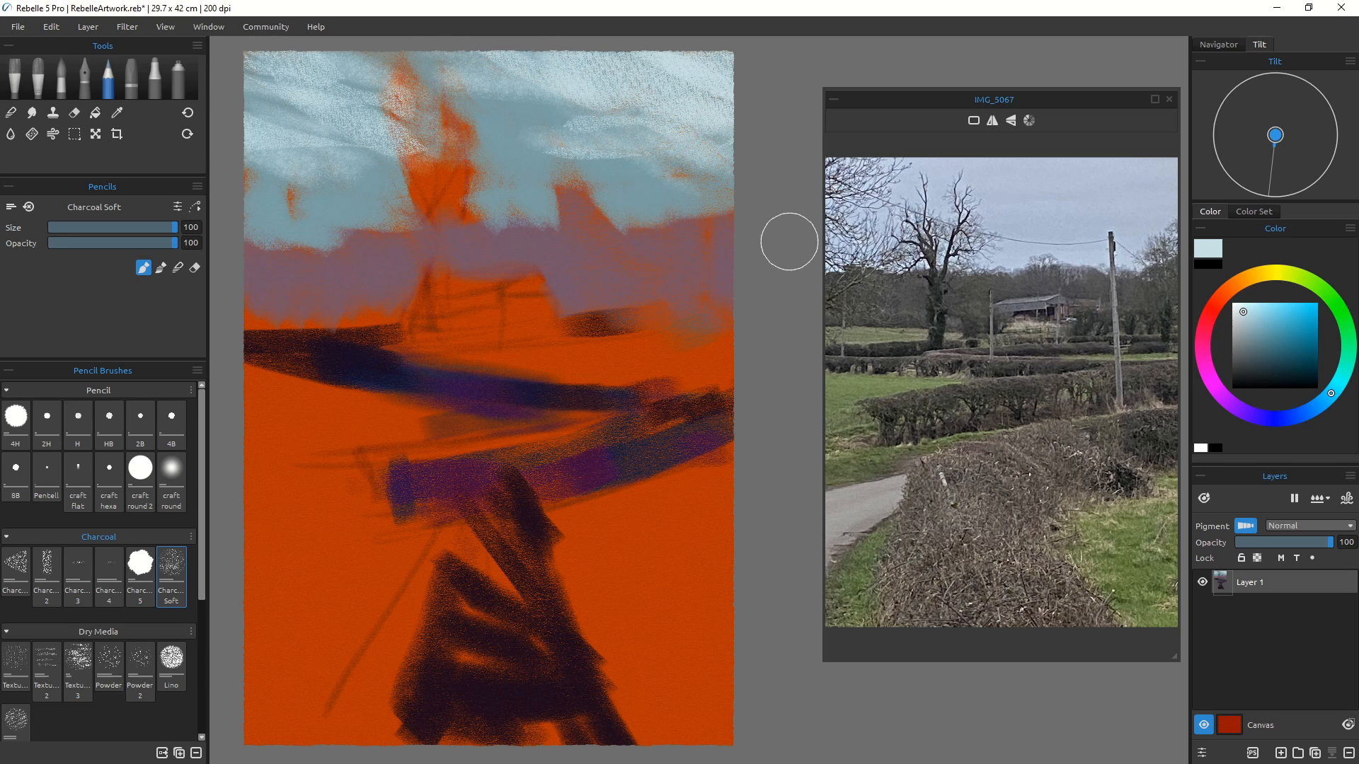
Step: Pick a stronger sky blue and blend more Charcoal Soft strokes across the upper sky
mouse_move(491, 68)
left_mouse_down()
mouse_move(548, 128)
mouse_move(667, 158)
mouse_move(672, 173)
left_mouse_up()
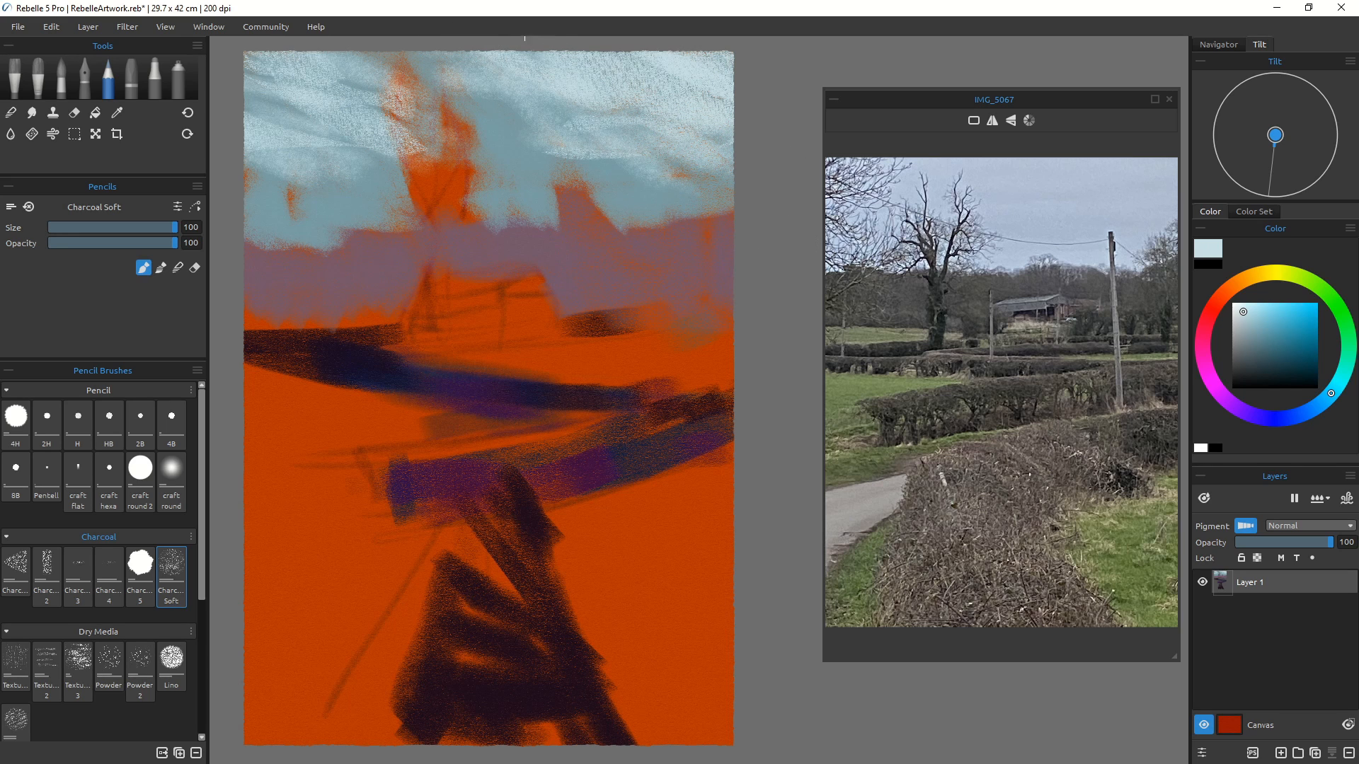
left_click(1260, 315)
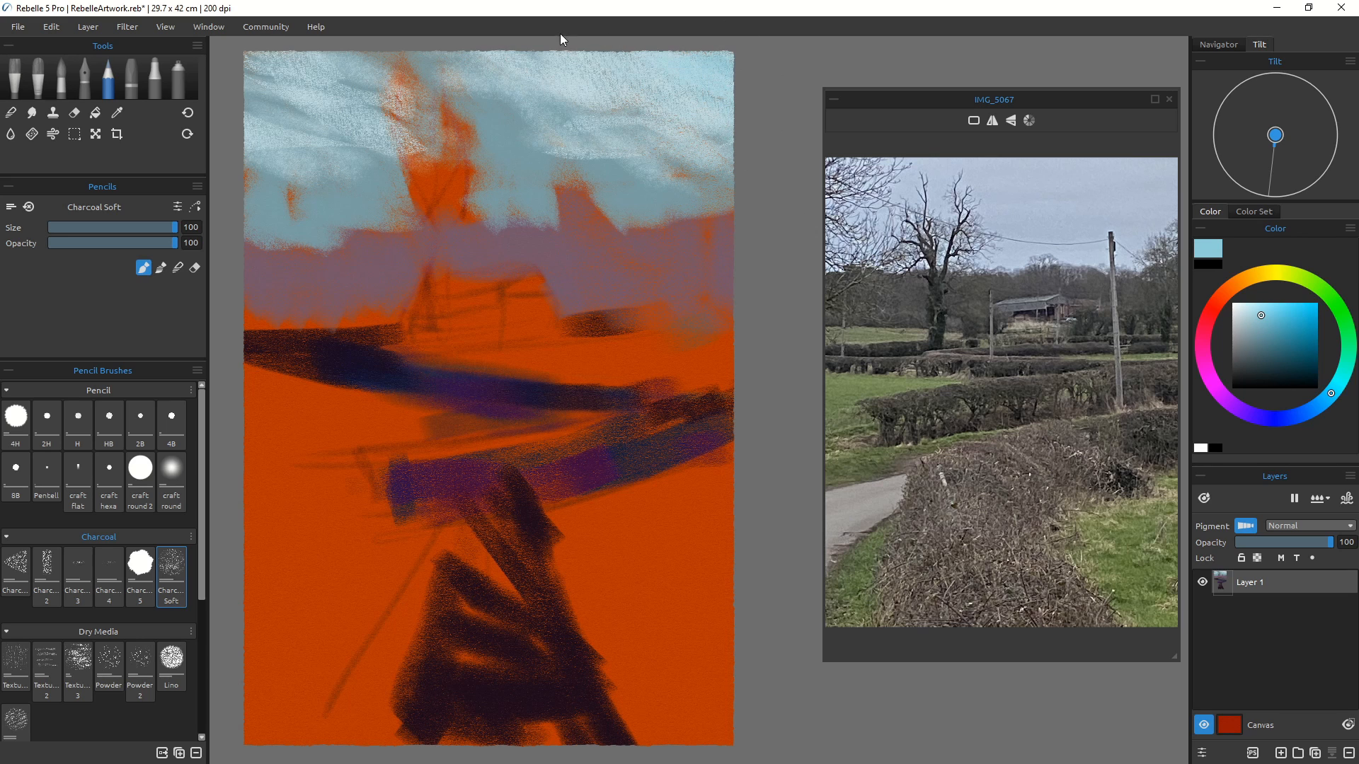
left_click_drag(555, 31, 767, 131)
left_click_drag(547, 81, 722, 152)
mouse_move(518, 57)
left_mouse_down()
mouse_move(694, 166)
mouse_move(598, 133)
mouse_move(637, 150)
left_mouse_up()
mouse_move(495, 100)
left_mouse_down()
mouse_move(613, 164)
mouse_move(575, 159)
left_mouse_up()
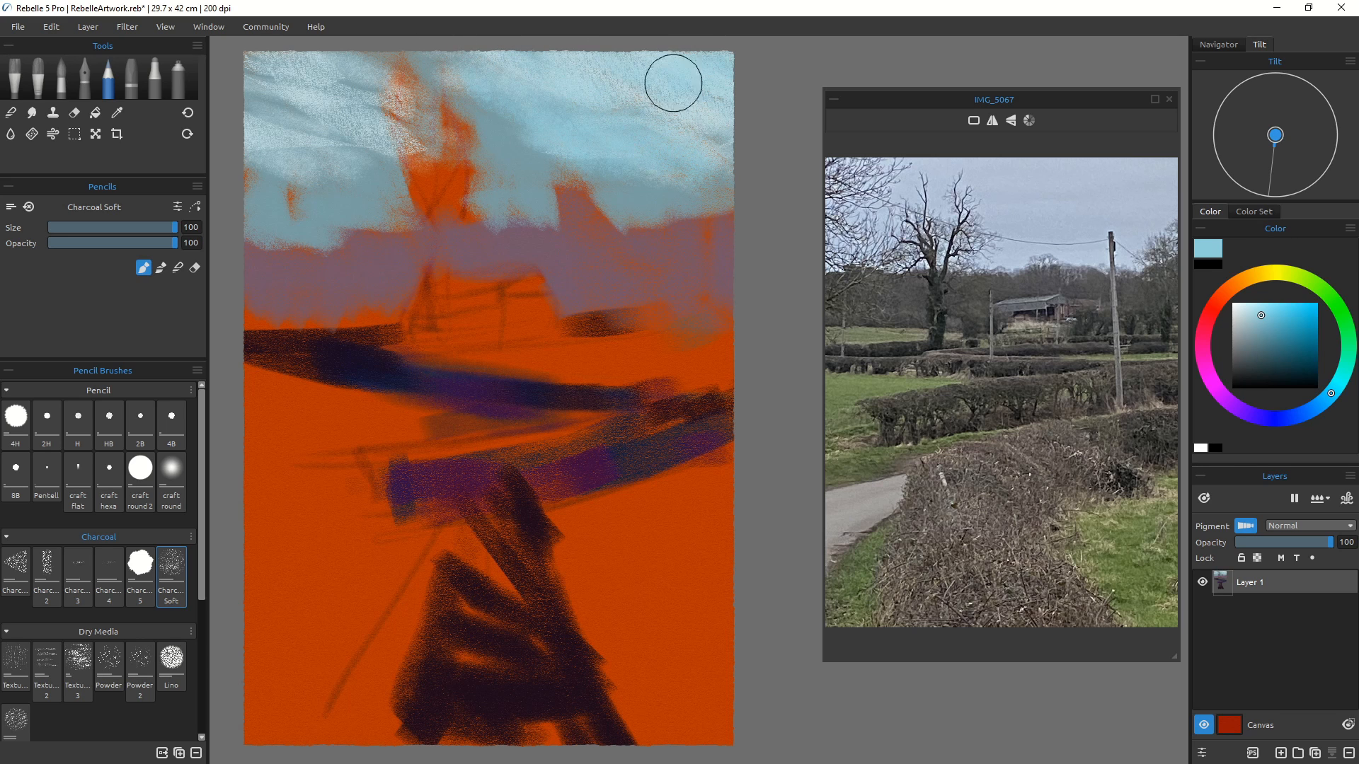
mouse_move(673, 83)
left_mouse_down()
mouse_move(758, 156)
mouse_move(744, 145)
left_mouse_up()
left_click_drag(277, 53, 418, 88)
mouse_move(354, 51)
left_mouse_down()
mouse_move(433, 71)
mouse_move(513, 202)
left_mouse_up()
mouse_move(400, 138)
left_mouse_down()
mouse_move(492, 212)
mouse_move(393, 189)
left_mouse_up()
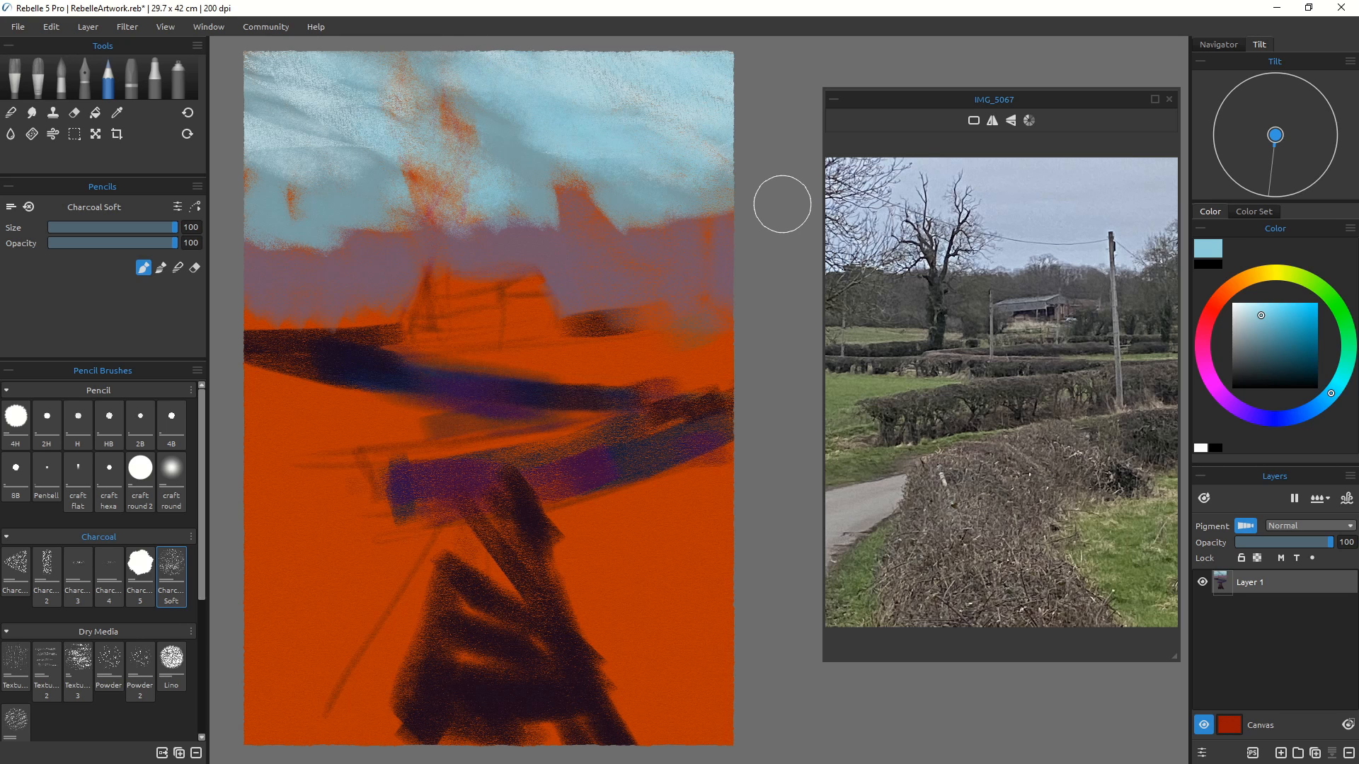
Step: Switch to the Charcoal brush, pick a greyish blue at size 70, and stroke along the skyline below the sky
left_click(16, 570)
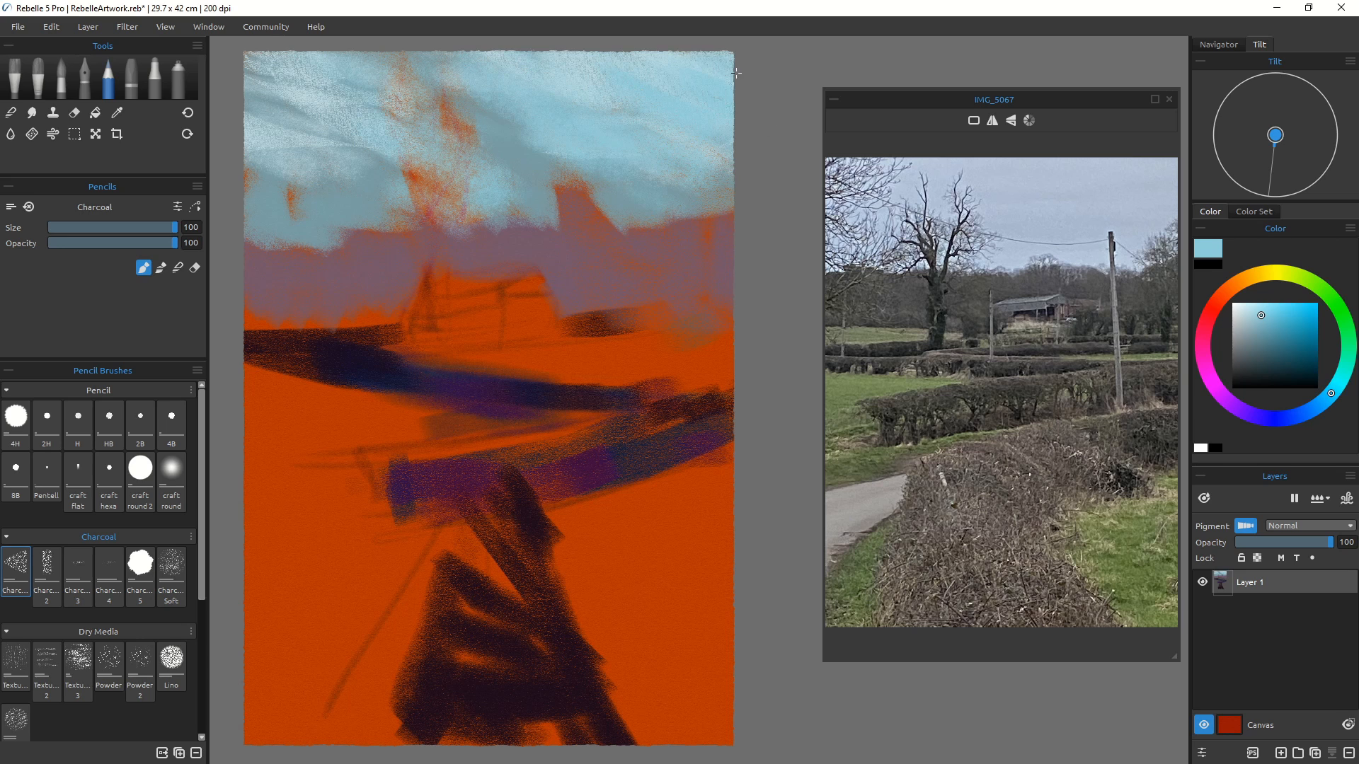
left_click(1254, 331)
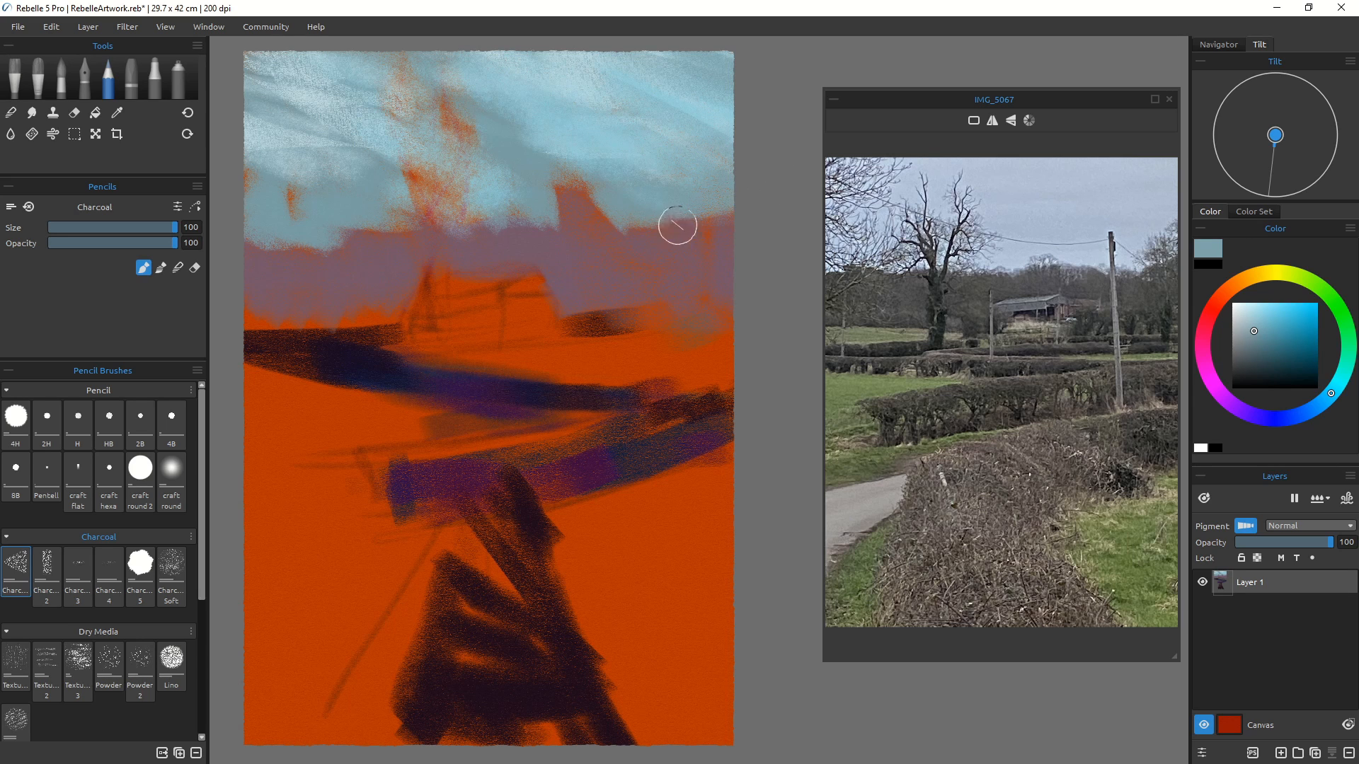
key("bracketleft")
key("bracketleft")
key("bracketleft")
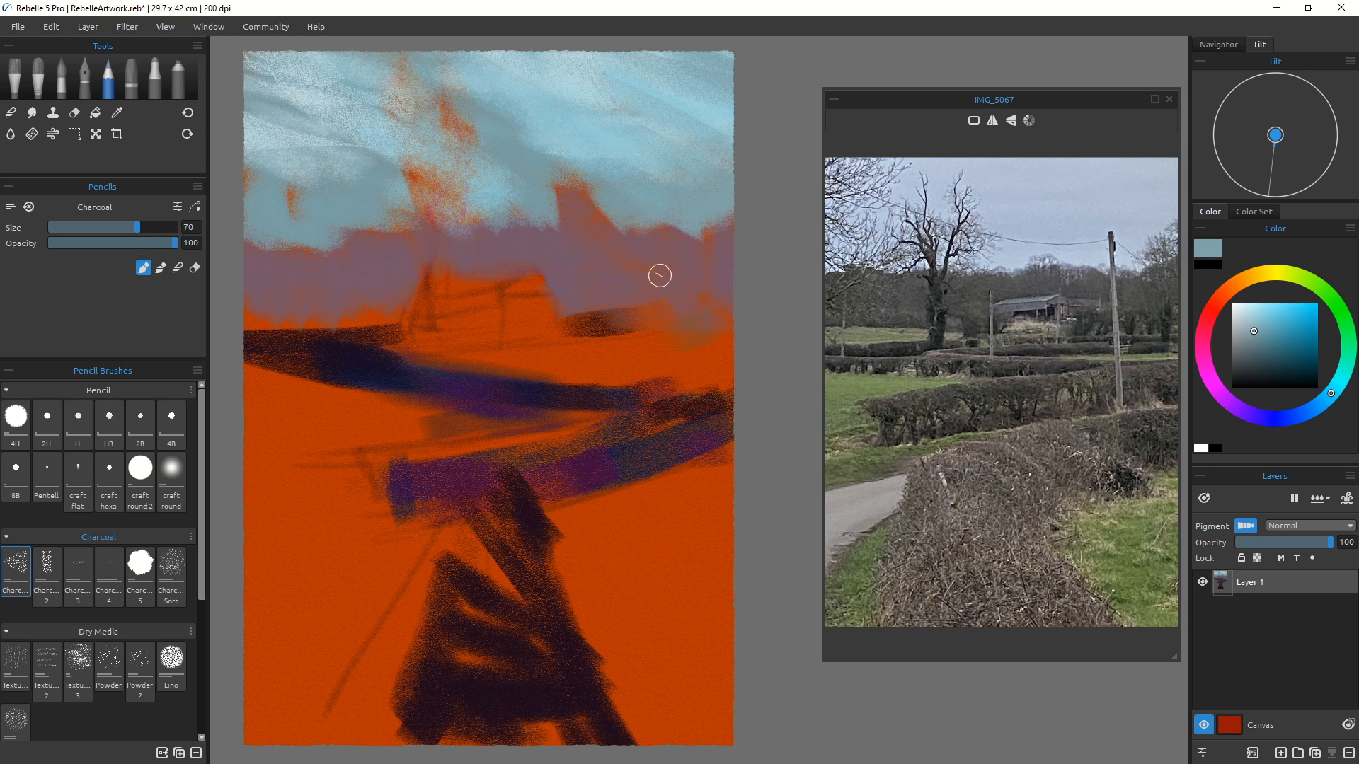
mouse_move(592, 181)
left_mouse_down()
mouse_move(600, 214)
mouse_move(557, 188)
left_mouse_up()
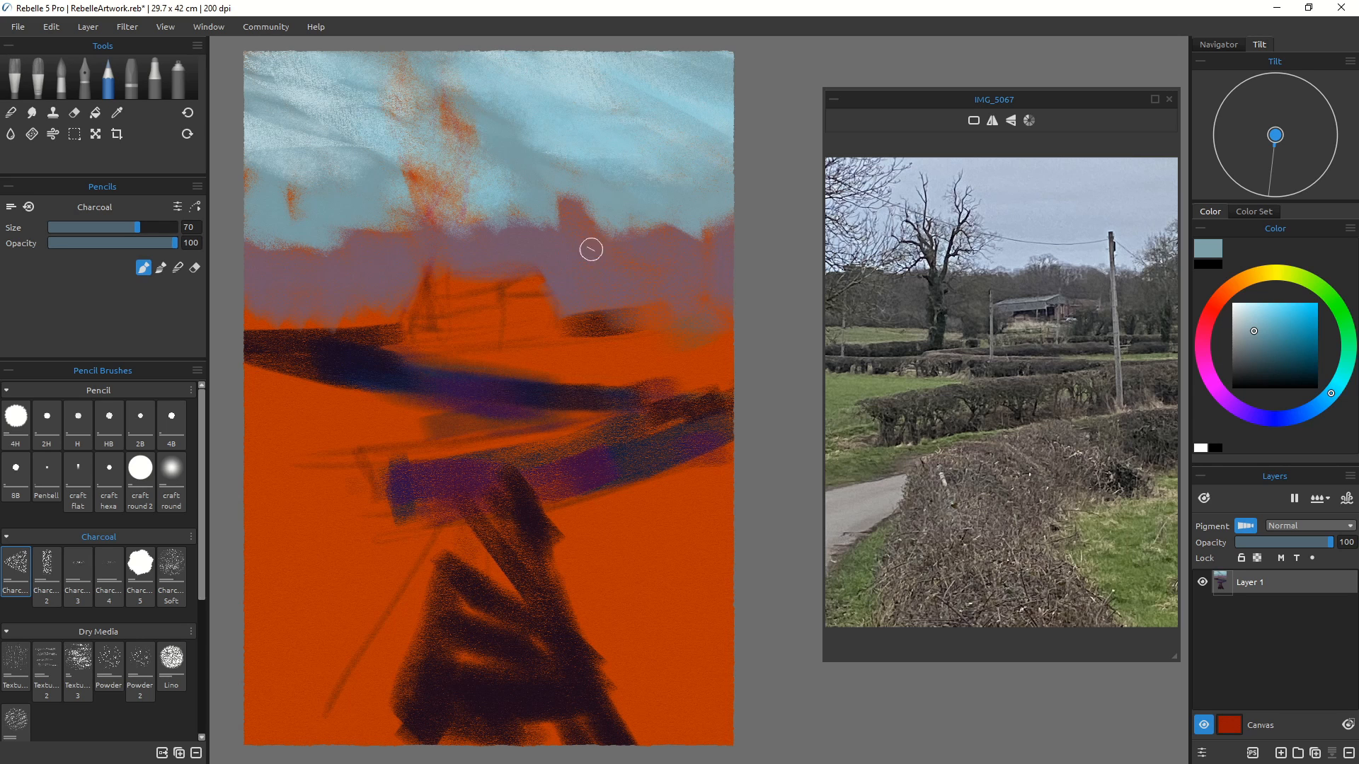
left_click_drag(563, 200, 580, 201)
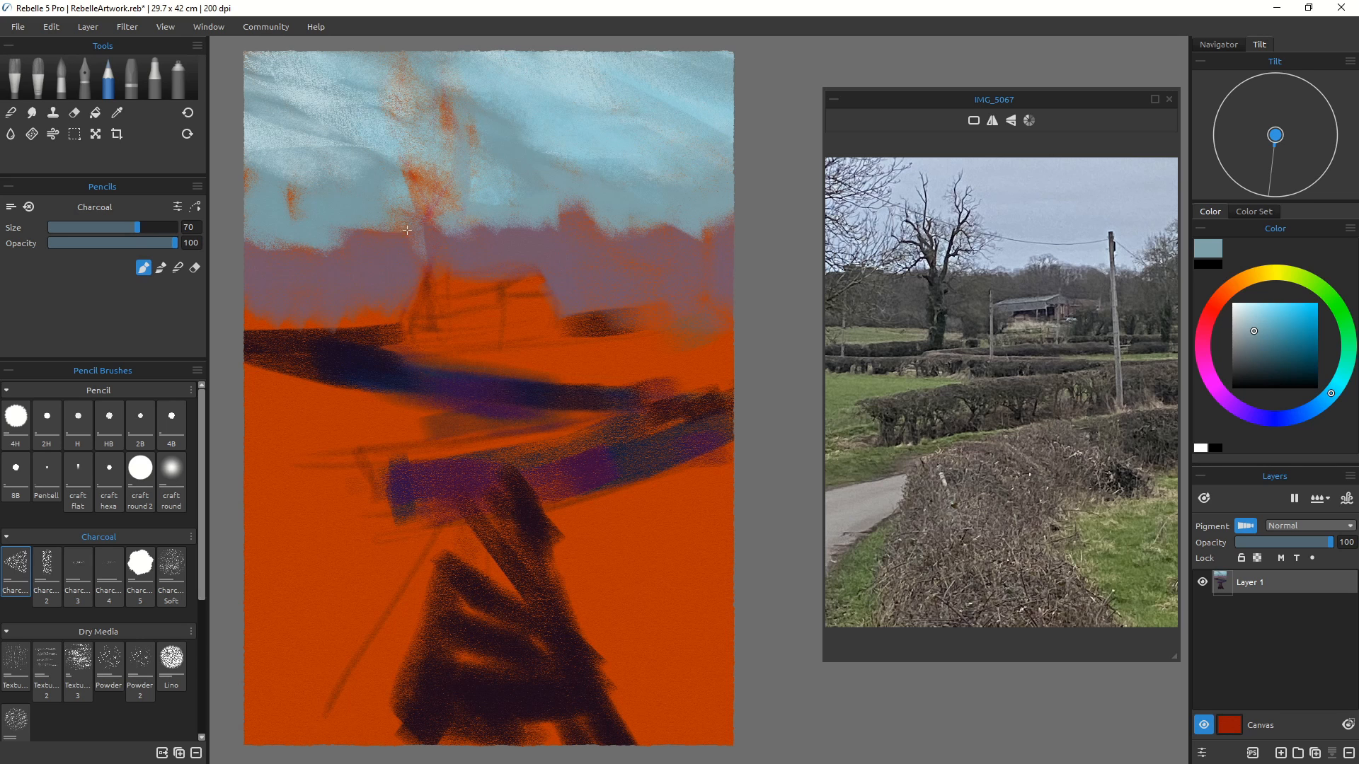
mouse_move(351, 230)
left_mouse_down()
mouse_move(326, 262)
mouse_move(312, 245)
mouse_move(336, 246)
mouse_move(296, 243)
left_mouse_up()
Step: Switch to the Pastels tool's Tri Hard brush and set its size to 60
key("bracketleft")
key("bracketleft")
key("bracketleft")
key("bracketleft")
key("bracketleft")
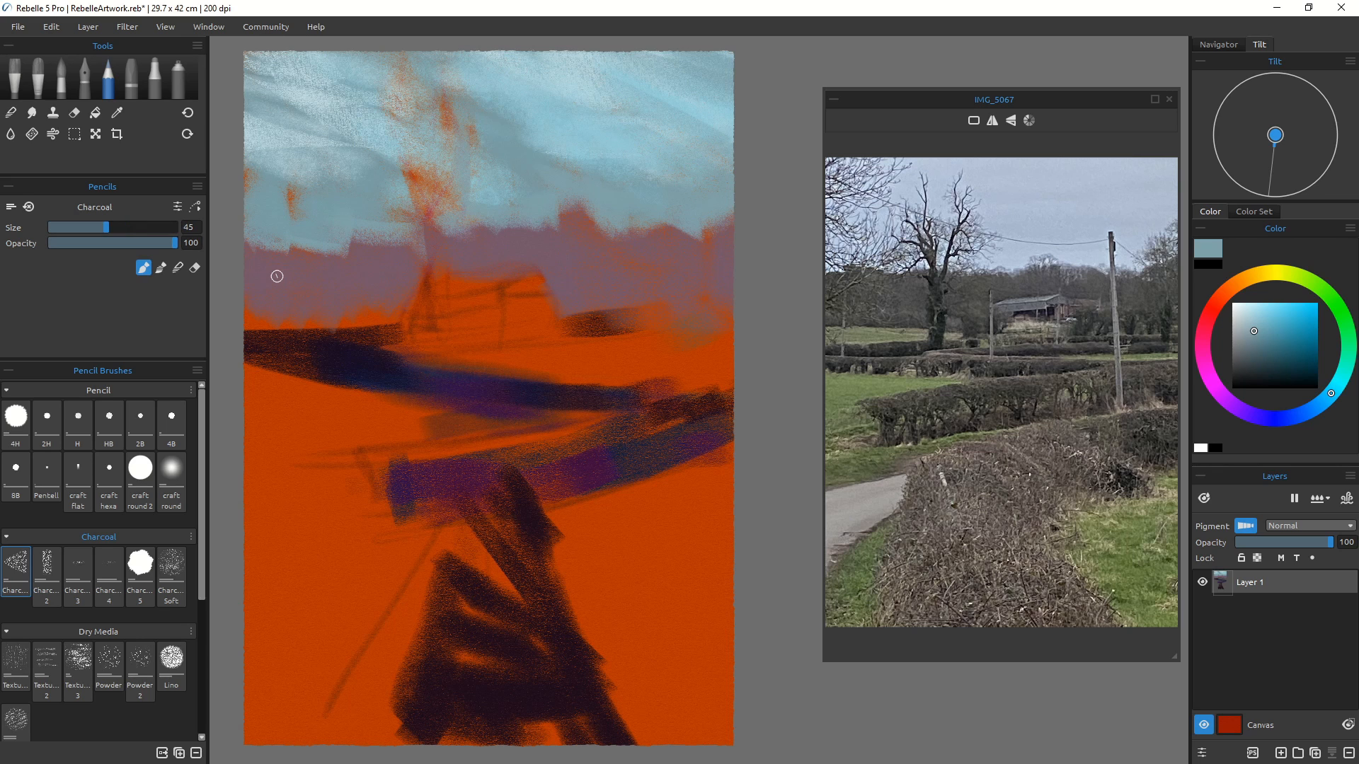
left_click(129, 78)
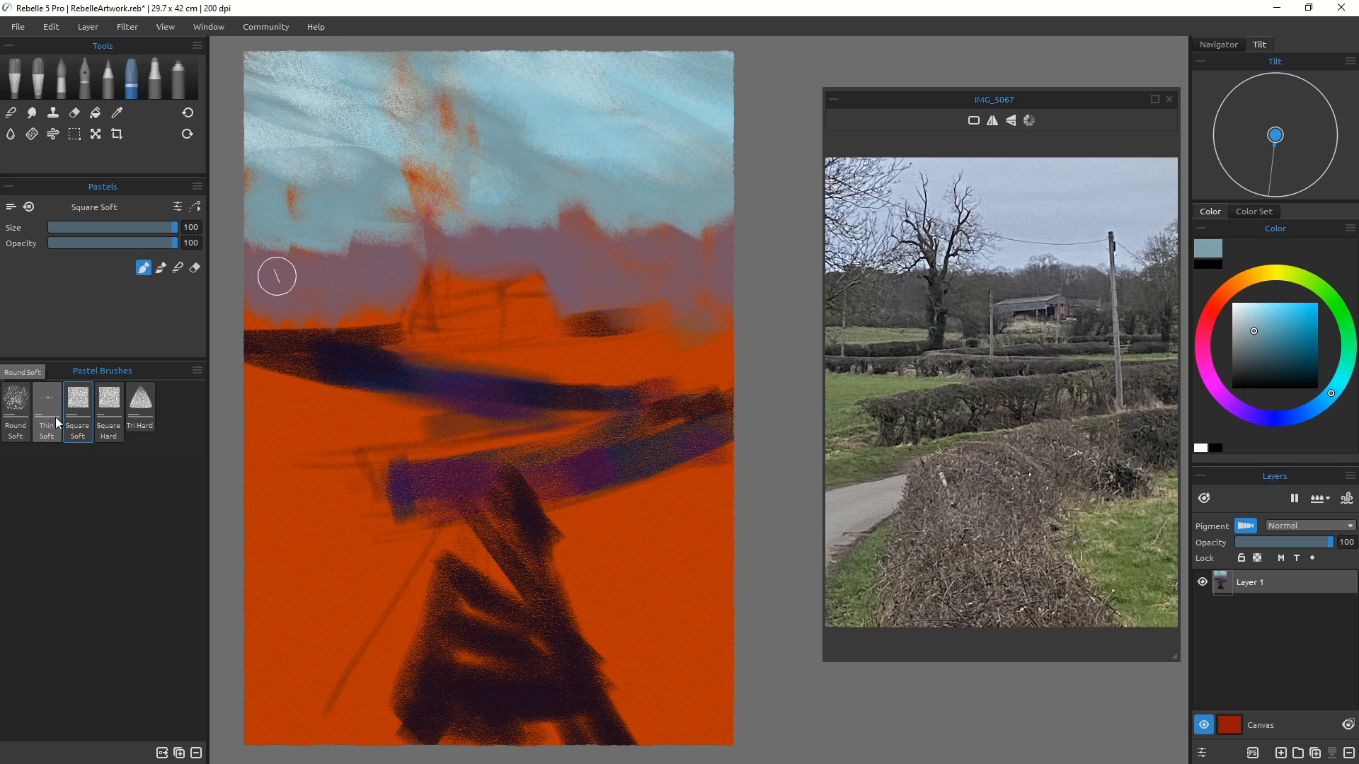
left_click(140, 403)
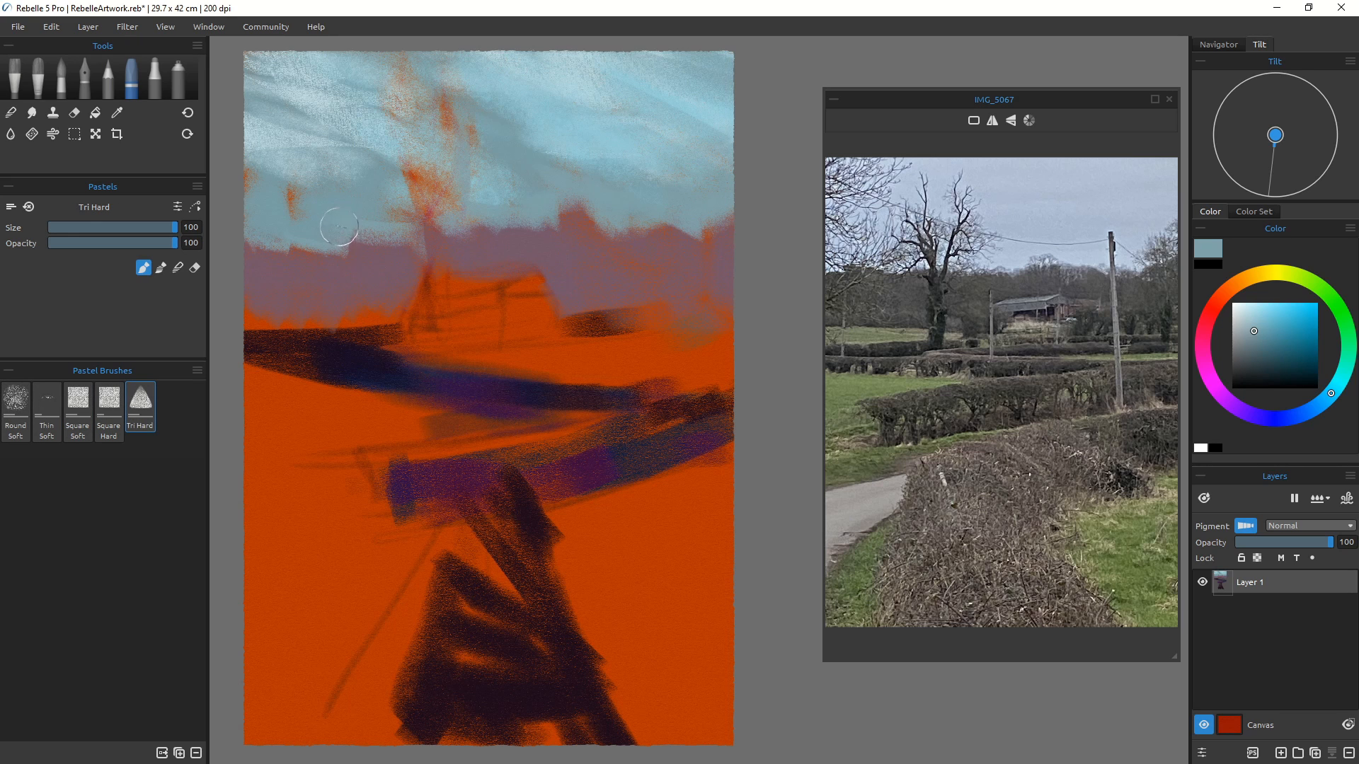
key("bracketleft")
key("bracketleft")
key("bracketleft")
key("bracketleft")
key("bracketleft")
key("bracketleft")
key("bracketleft")
key("bracketleft")
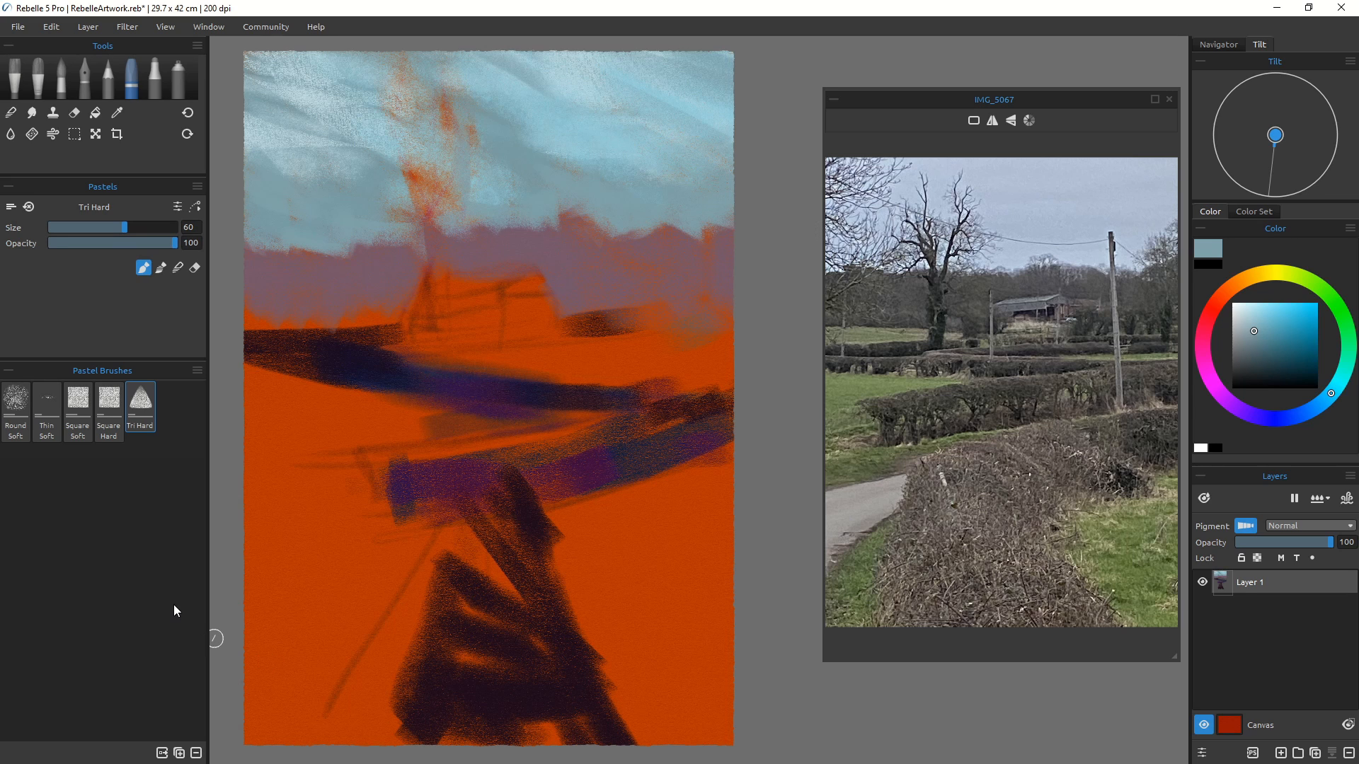
Step: Mix a muted green, set the size to 90, and sweep a green stroke across the middle fields from the right edge
left_click(1308, 282)
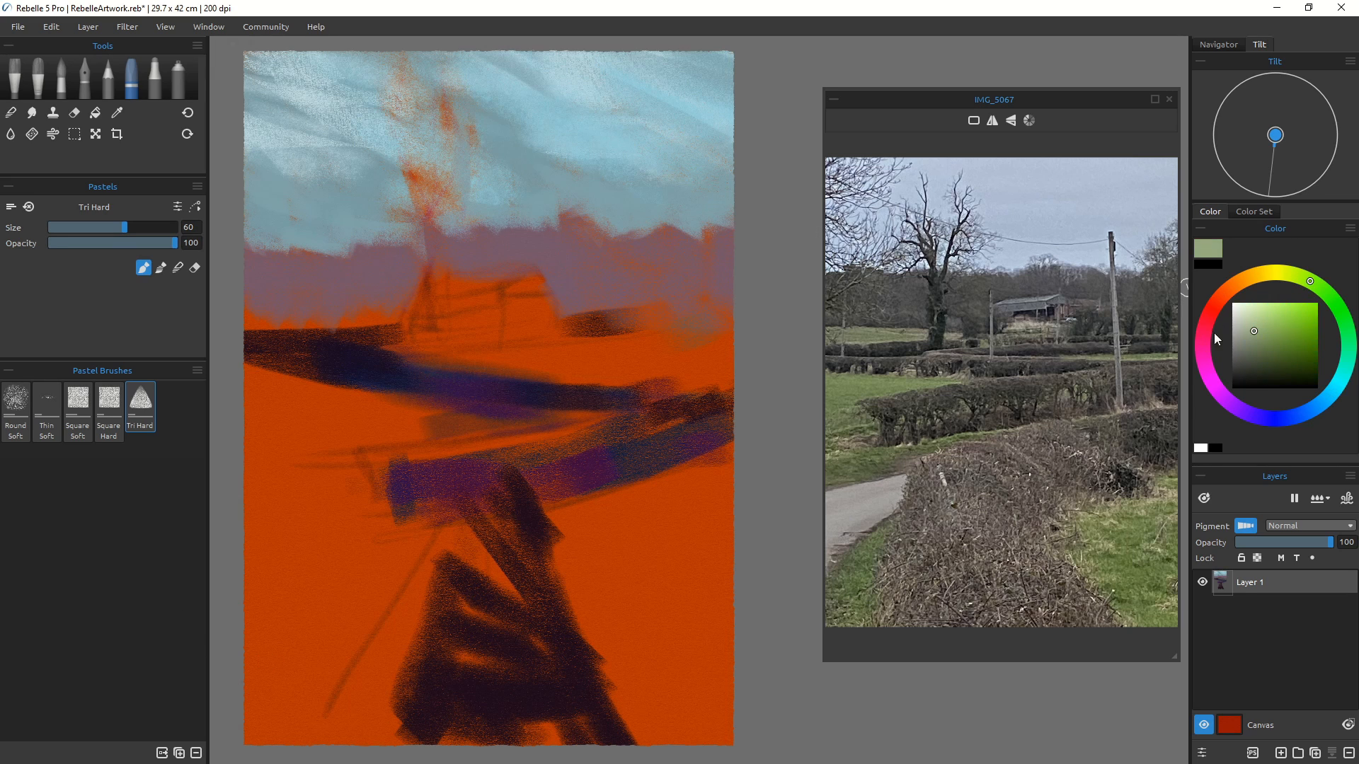
left_click(1259, 319)
left_click(1256, 325)
left_click(1263, 342)
left_click(1257, 324)
left_click(1242, 331)
left_click(1246, 344)
left_click(1248, 336)
key("bracketright")
key("bracketright")
key("bracketright")
key("bracketright")
mouse_move(734, 329)
left_mouse_down()
mouse_move(643, 333)
mouse_move(667, 334)
mouse_move(637, 299)
mouse_move(592, 372)
mouse_move(618, 304)
mouse_move(649, 378)
mouse_move(664, 346)
mouse_move(537, 344)
mouse_move(719, 340)
mouse_move(436, 356)
mouse_move(629, 372)
mouse_move(608, 365)
mouse_move(717, 362)
mouse_move(659, 367)
mouse_move(721, 383)
mouse_move(539, 350)
mouse_move(570, 375)
mouse_move(476, 354)
left_mouse_up()
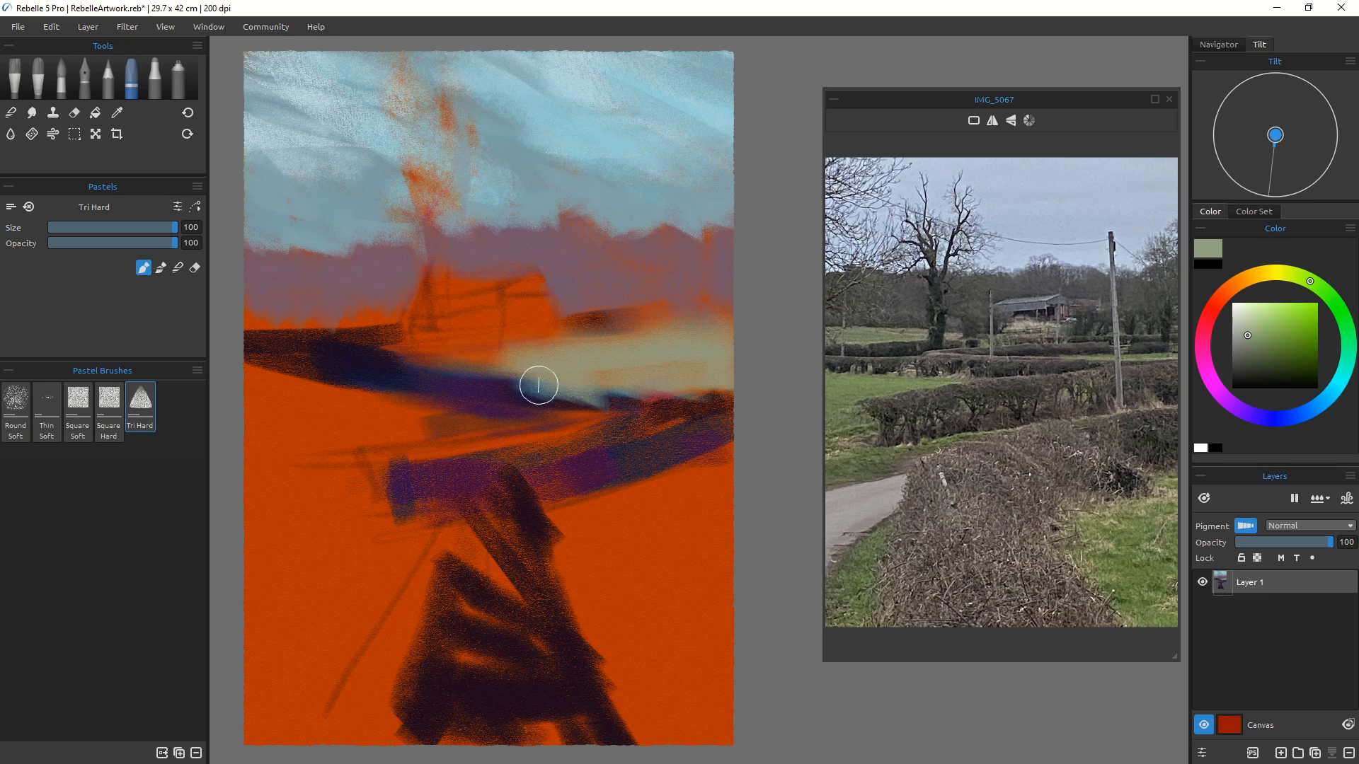
Step: Reduce the brush to sizes 70 and 50 and add green strokes near the left edge of the fields
key("[")
key("[")
key("[")
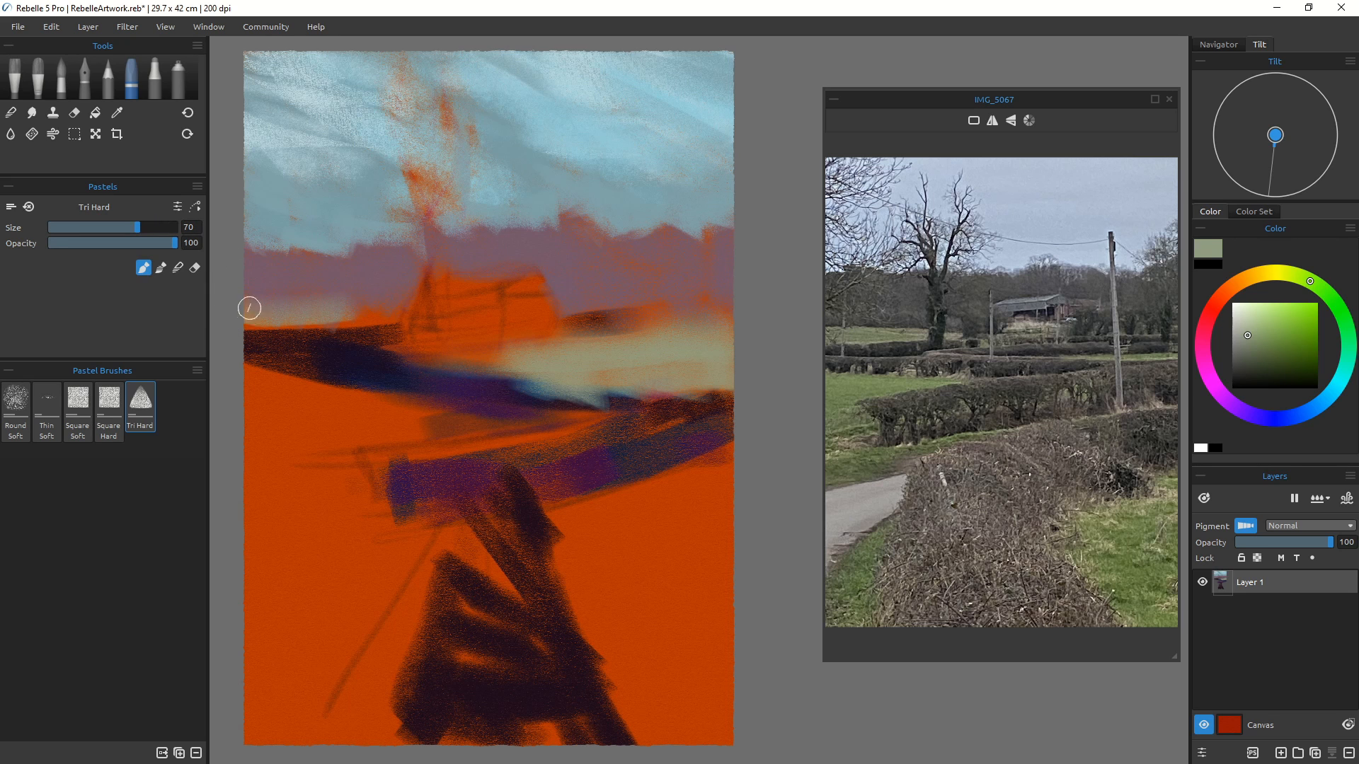
mouse_move(260, 281)
left_mouse_down()
mouse_move(243, 334)
mouse_move(392, 350)
mouse_move(251, 347)
mouse_move(393, 340)
mouse_move(225, 330)
left_mouse_up()
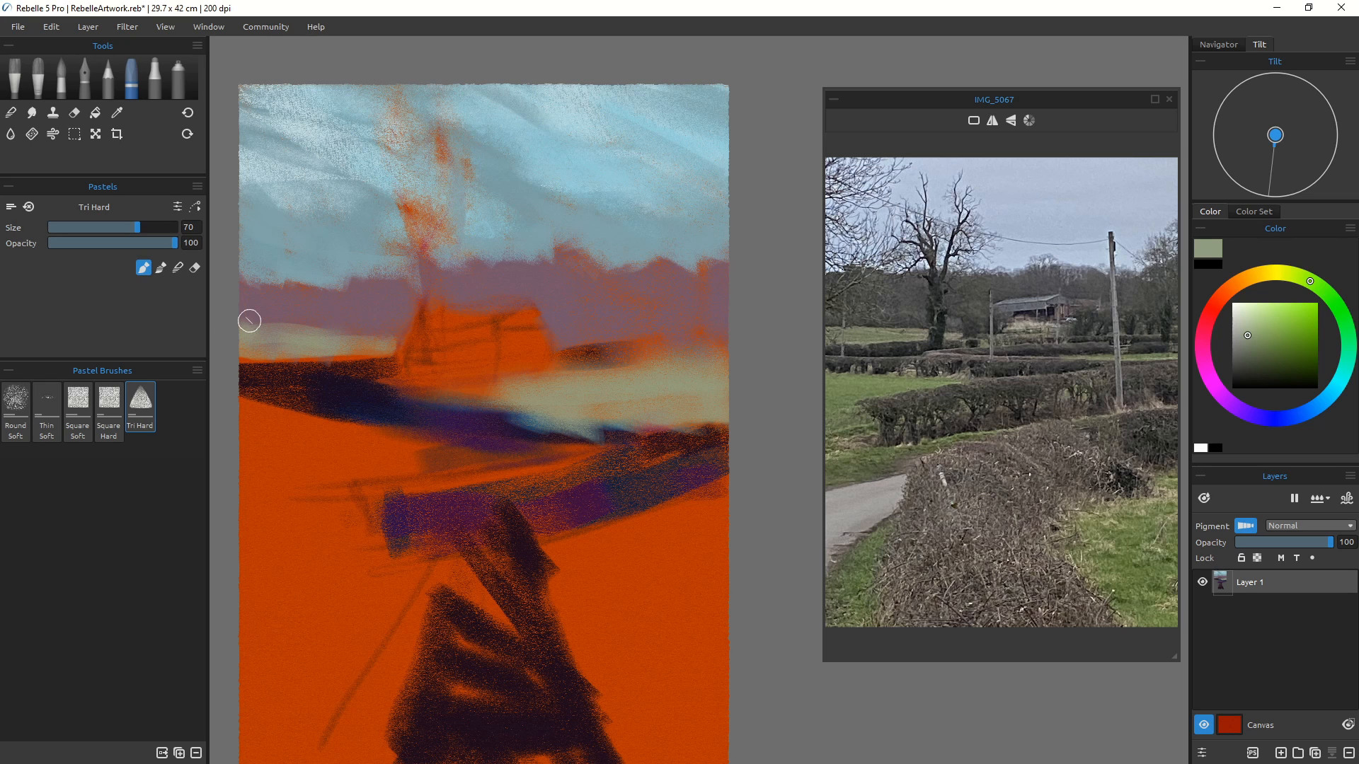
key("bracketleft")
key("bracketleft")
left_click_drag(333, 348, 387, 357)
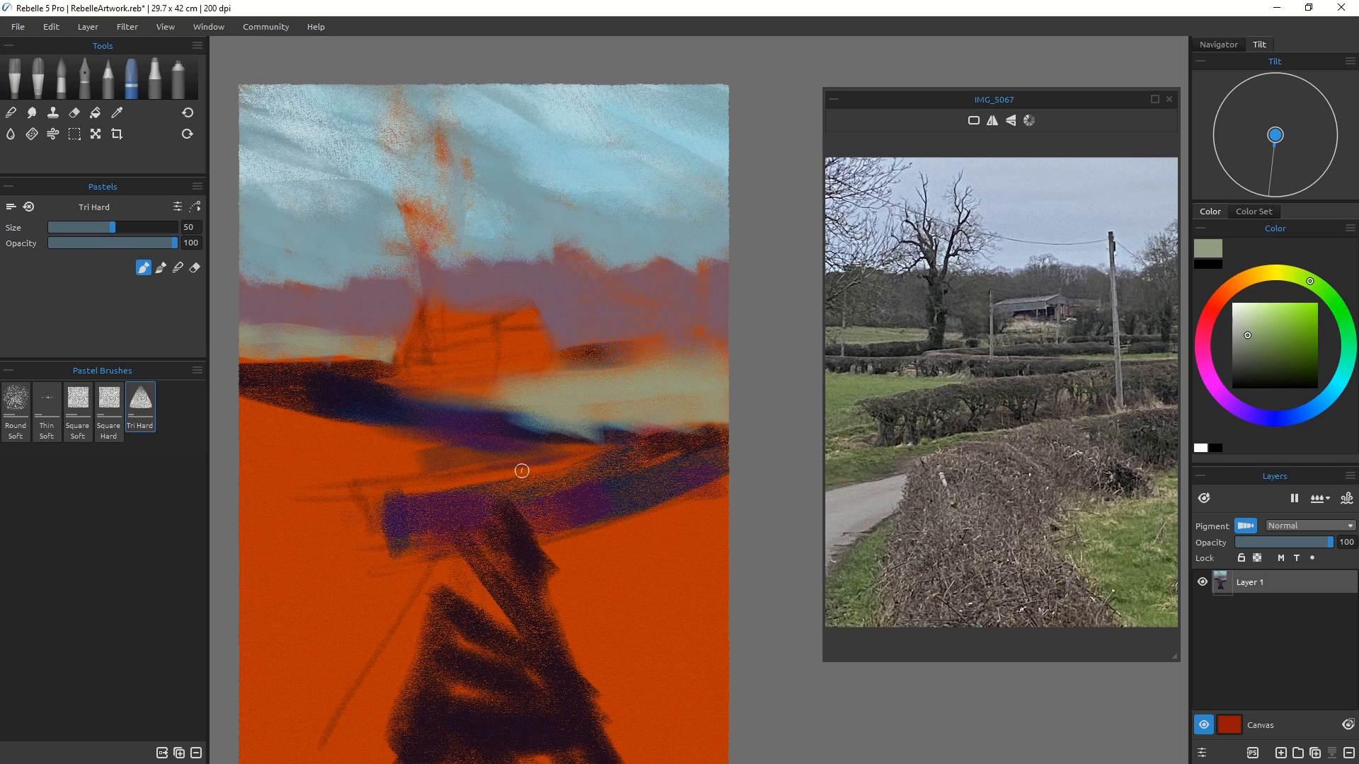
Step: Sample the dark navy from the canvas and draw dark and purple-grey lines along the distant hedge row
left_click(1272, 339)
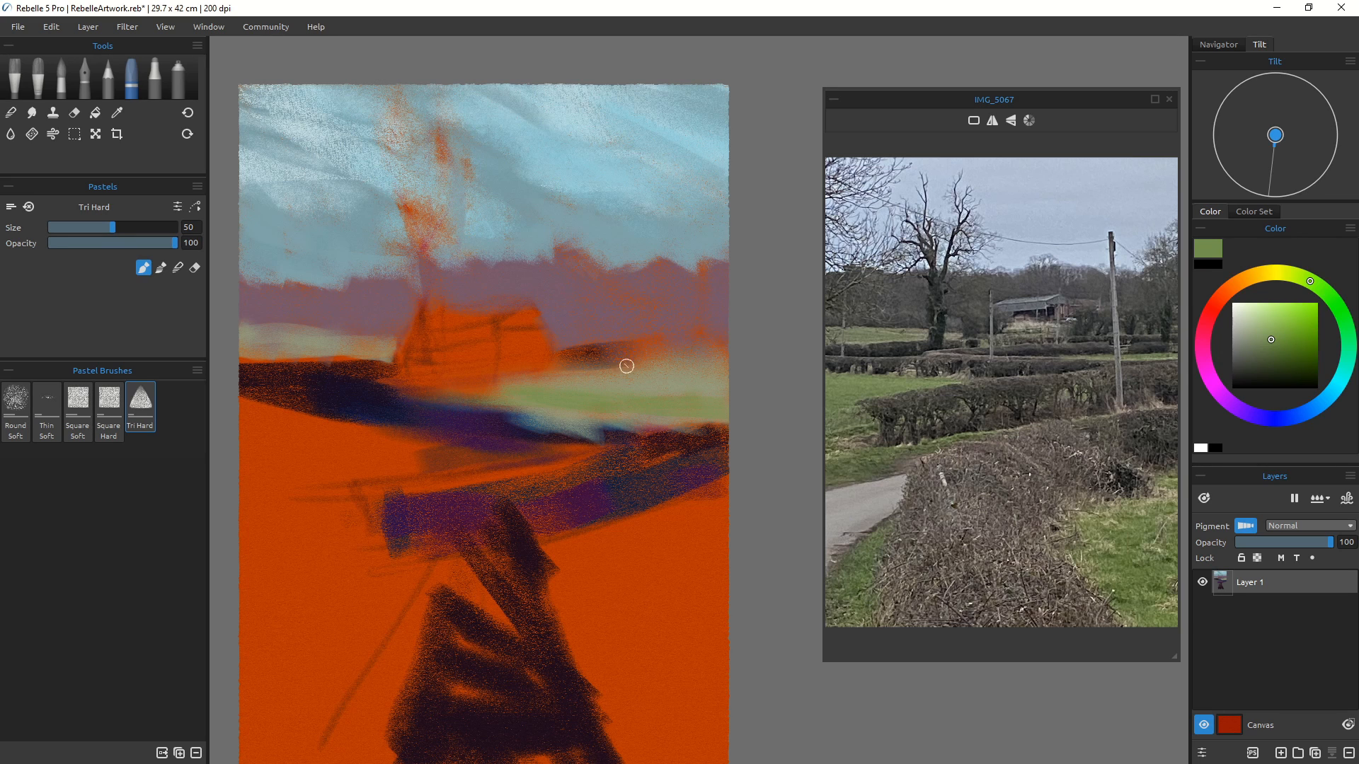
left_click(405, 423, "alt")
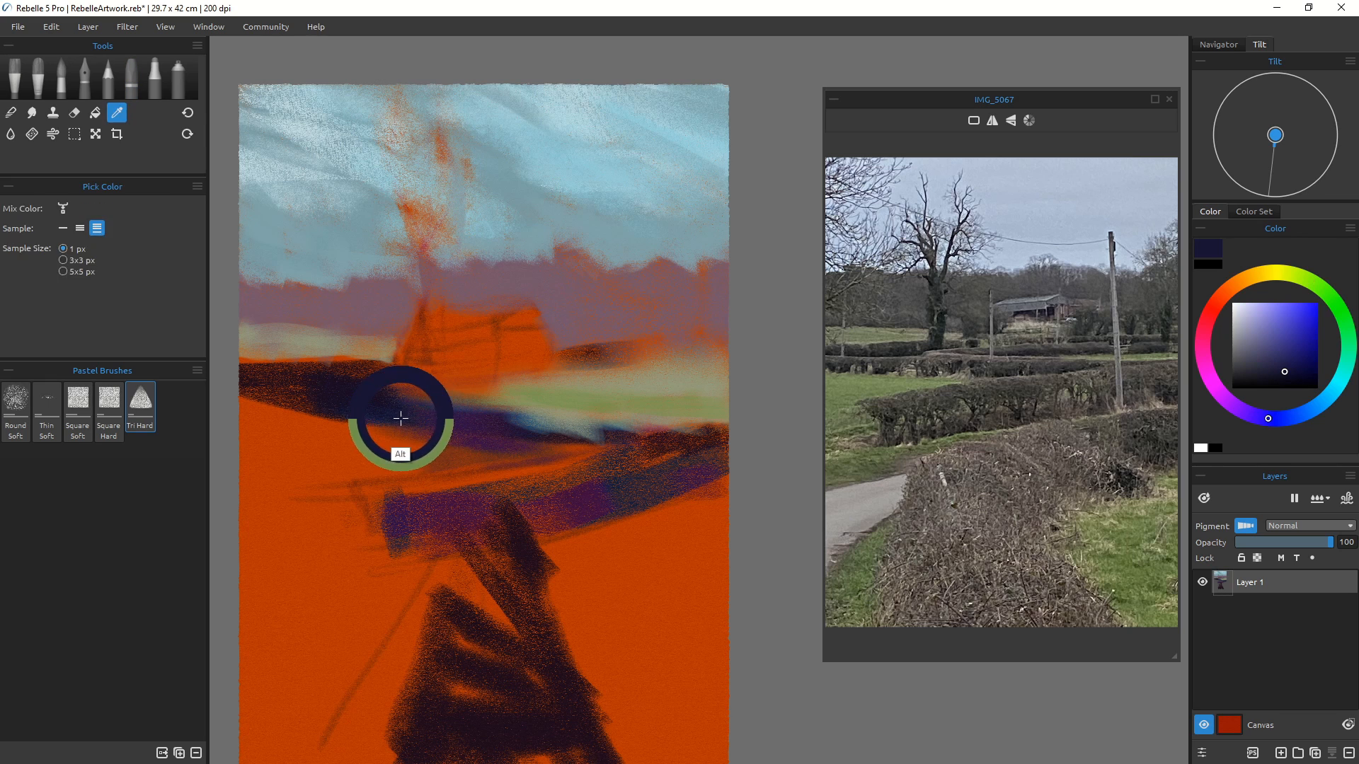
left_click_drag(616, 356, 453, 364)
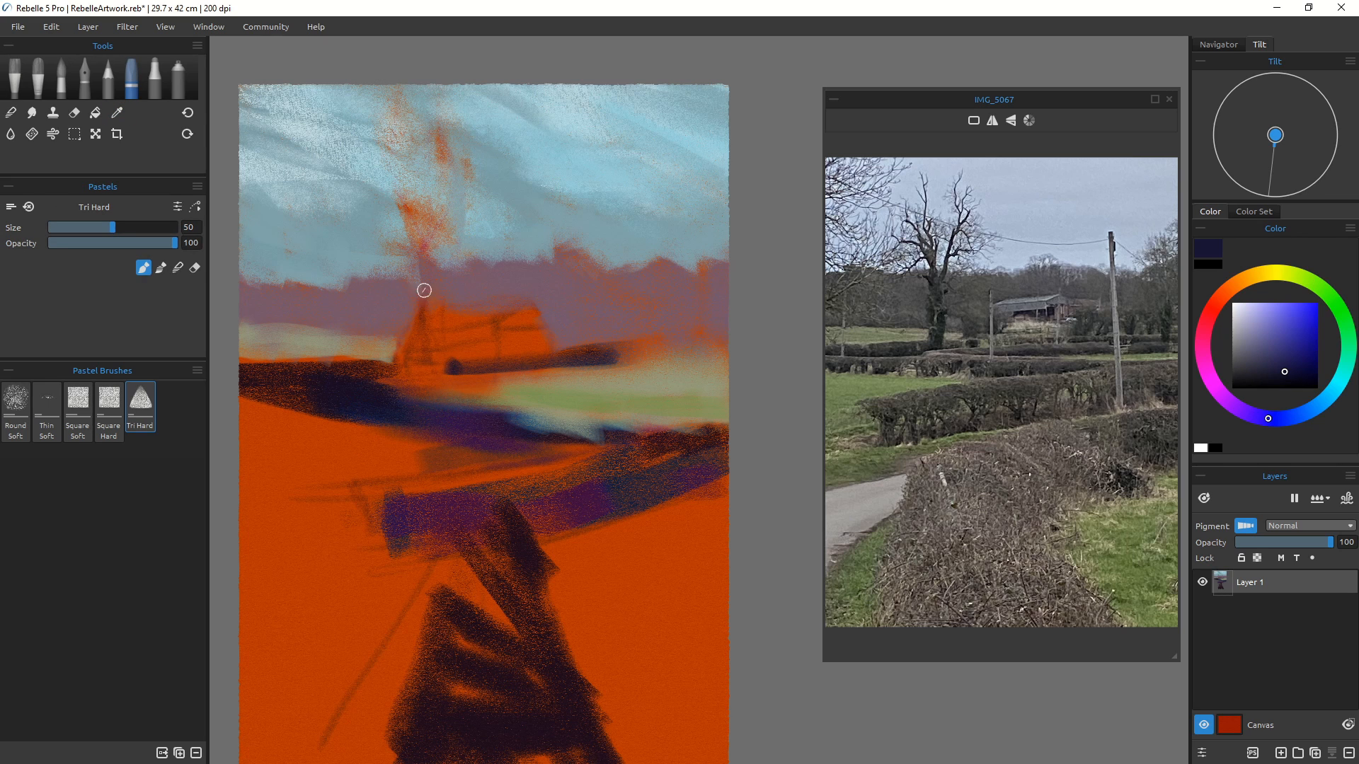
mouse_move(558, 362)
left_mouse_down()
mouse_move(367, 389)
mouse_move(417, 373)
mouse_move(725, 356)
left_mouse_up()
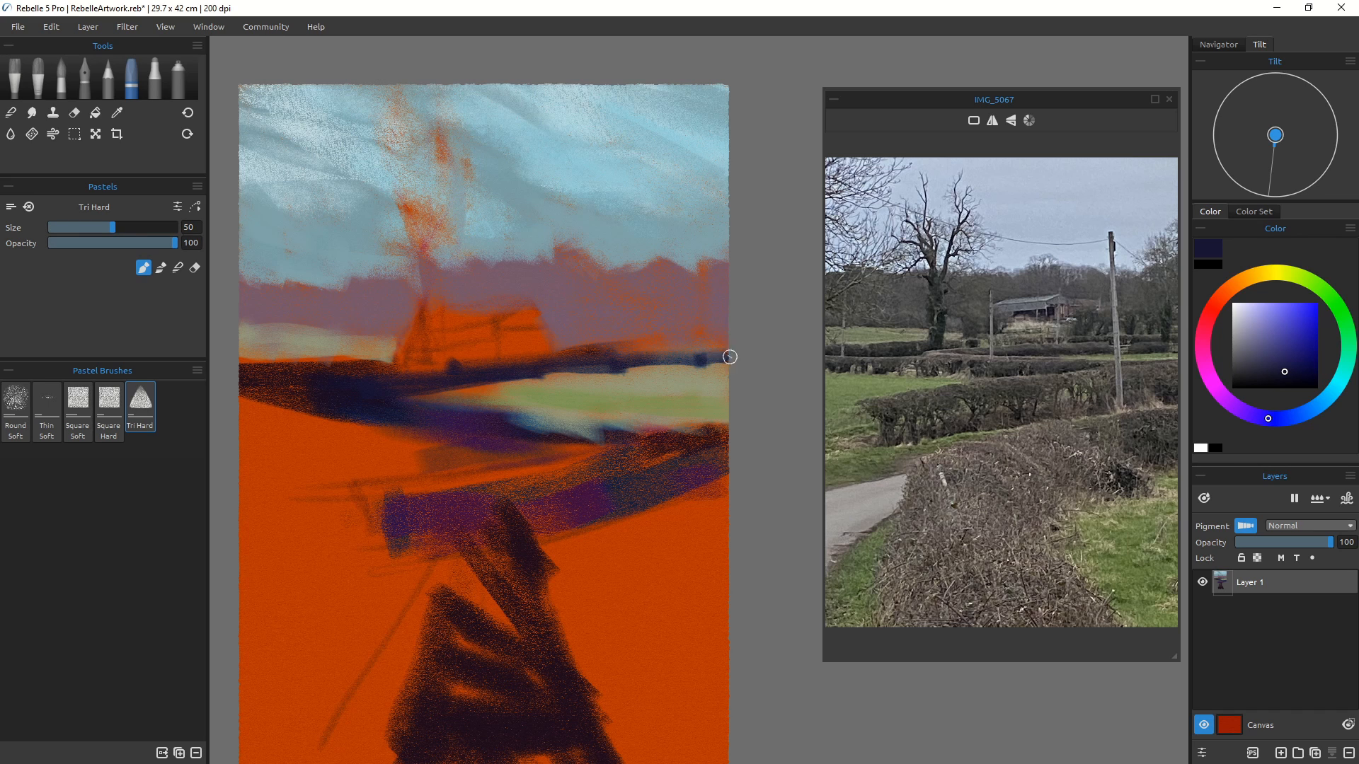
left_click(1254, 335)
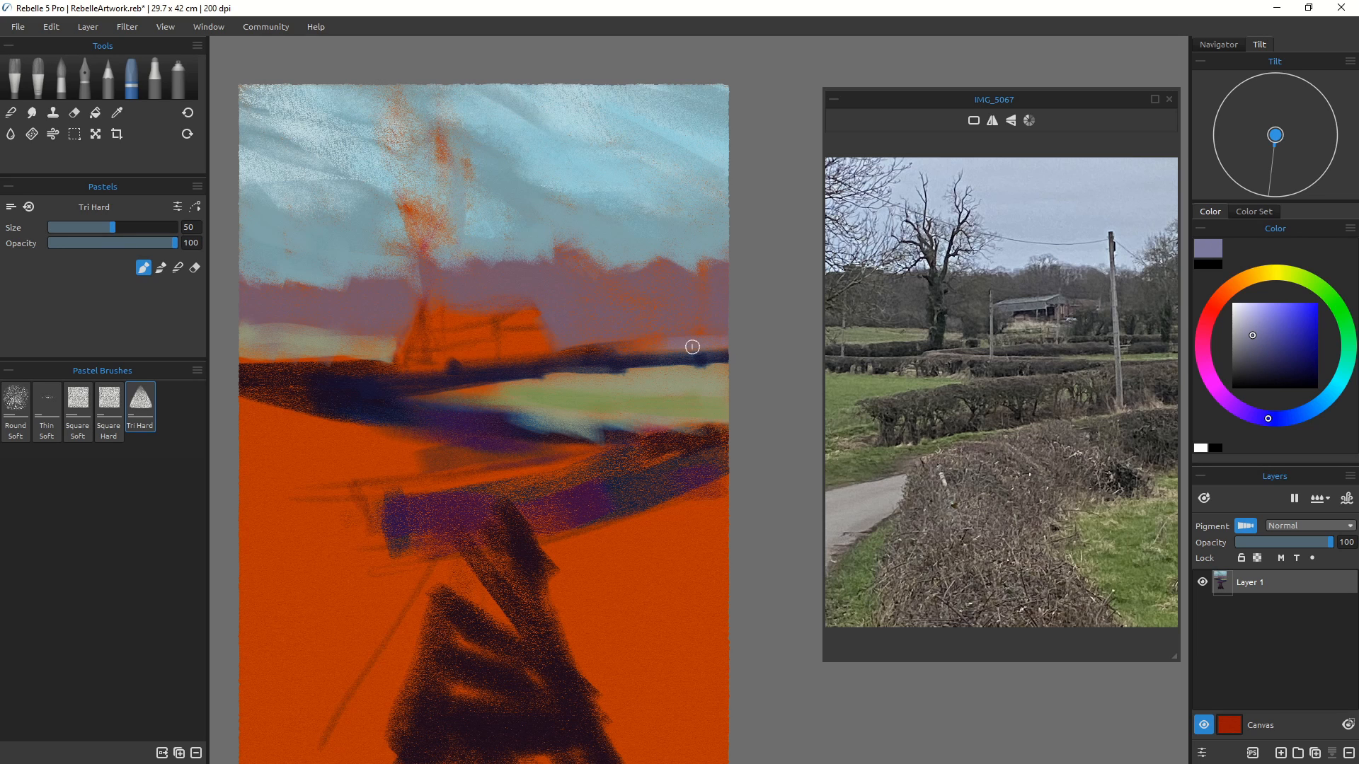
mouse_move(693, 347)
left_mouse_down()
mouse_move(620, 344)
mouse_move(527, 358)
left_mouse_up()
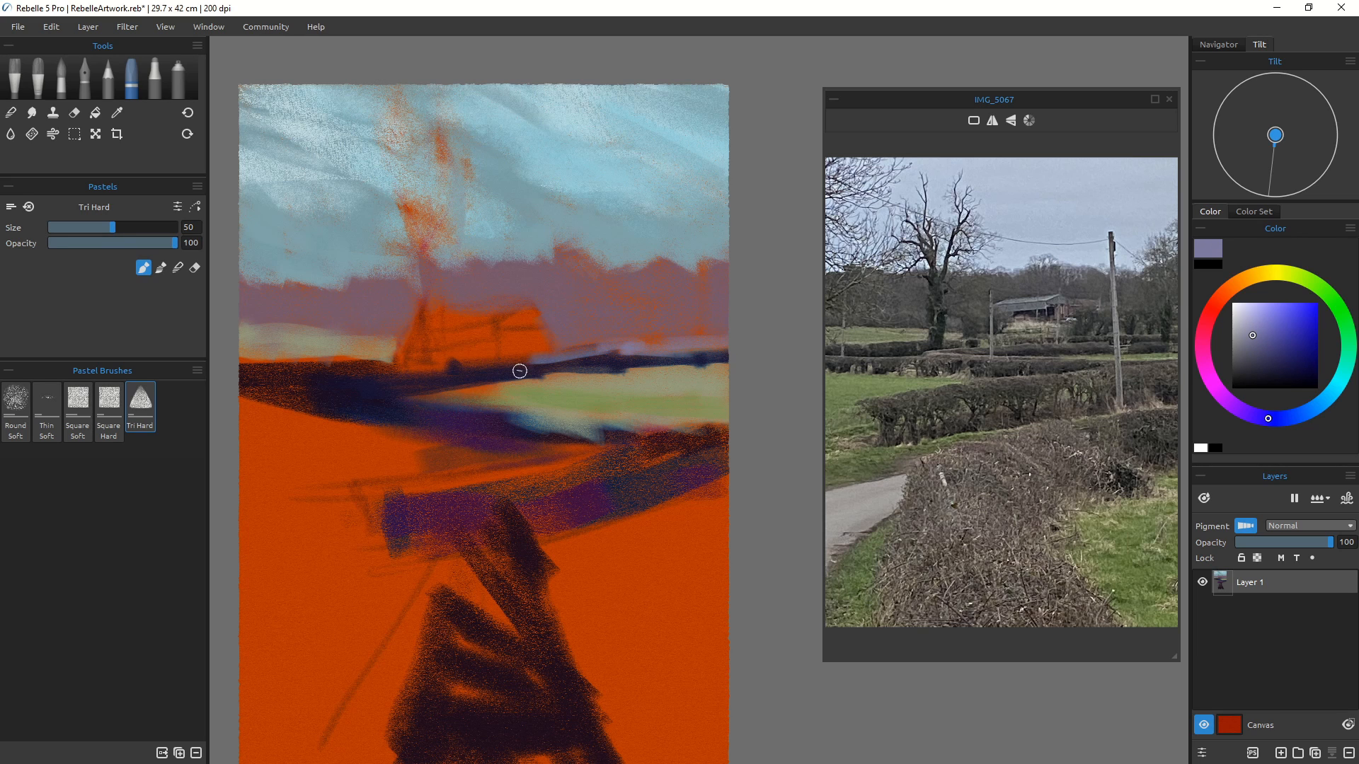
Step: Sample the green from the canvas, shrink the brush to 18, and draw thin green lines along the far field edge
key("bracketleft")
key("bracketleft")
key("bracketleft")
left_click(581, 395, "alt")
key("bracketleft")
key("bracketleft")
key("bracketleft")
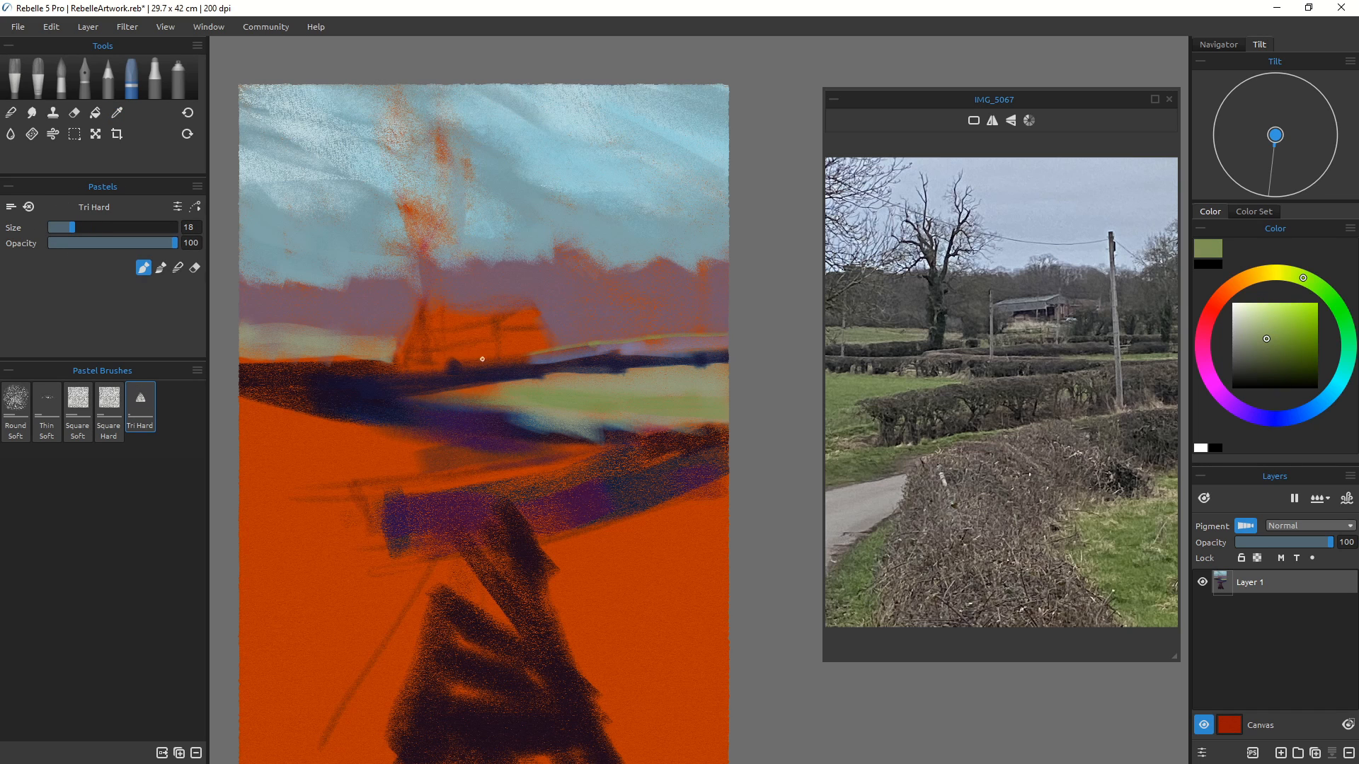
left_click_drag(523, 354, 410, 368)
left_click_drag(235, 360, 313, 358)
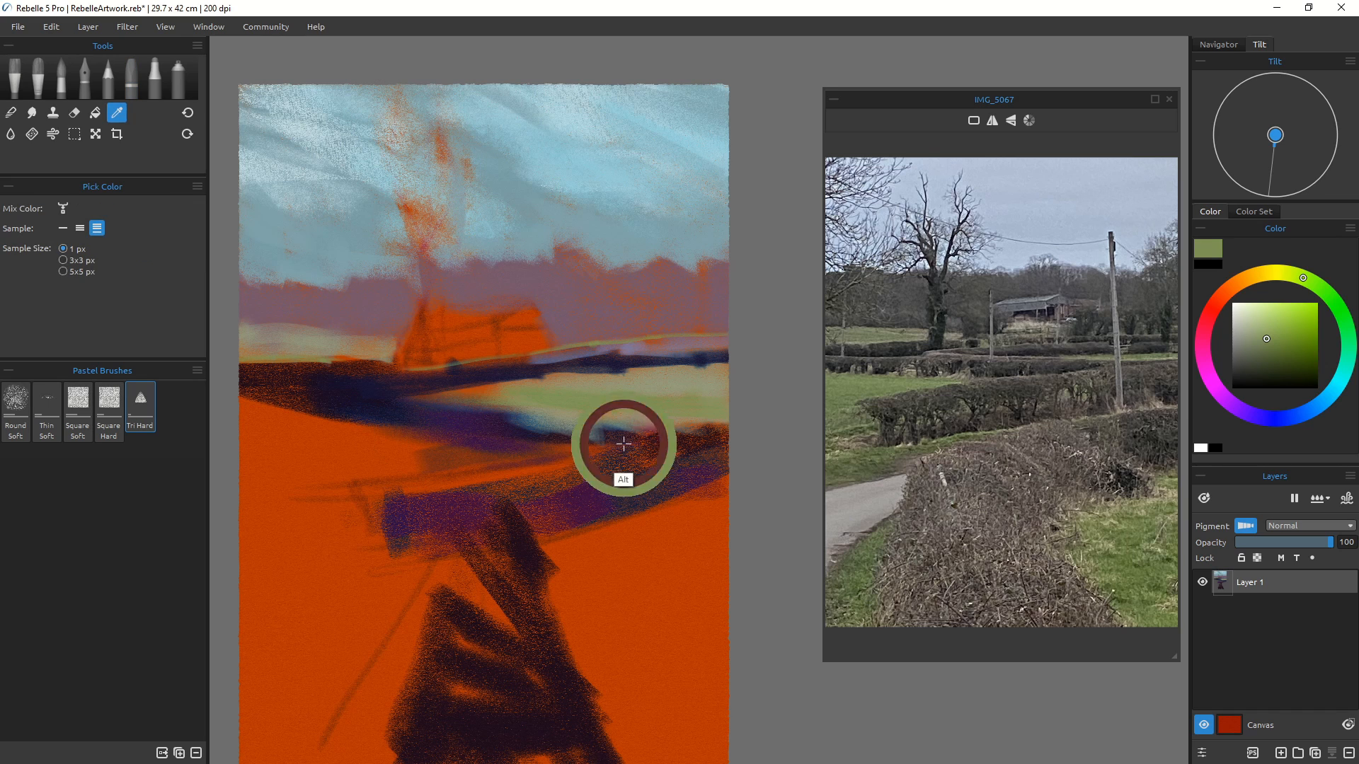
Step: Sample green again and add a thin stroke, then set size 100 and paint broader green strokes on the left field
left_click(640, 400, "alt")
left_click_drag(225, 424, 344, 442)
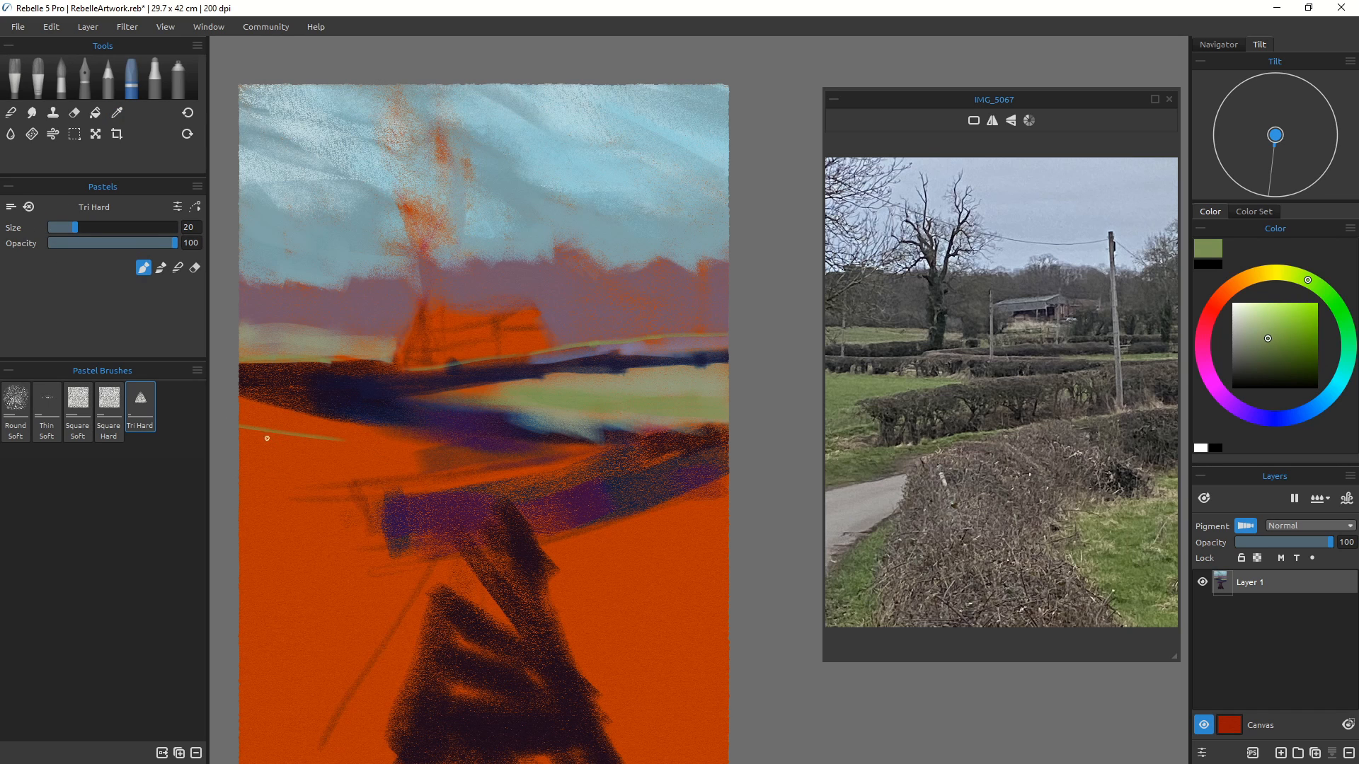
key("bracketright")
key("bracketright")
key("bracketright")
key("bracketright")
key("bracketright")
key("bracketright")
key("bracketright")
key("bracketright")
key("bracketright")
key("bracketright")
key("bracketright")
key("bracketright")
key("bracketright")
key("bracketright")
key("bracketright")
key("bracketright")
left_click_drag(235, 421, 358, 455)
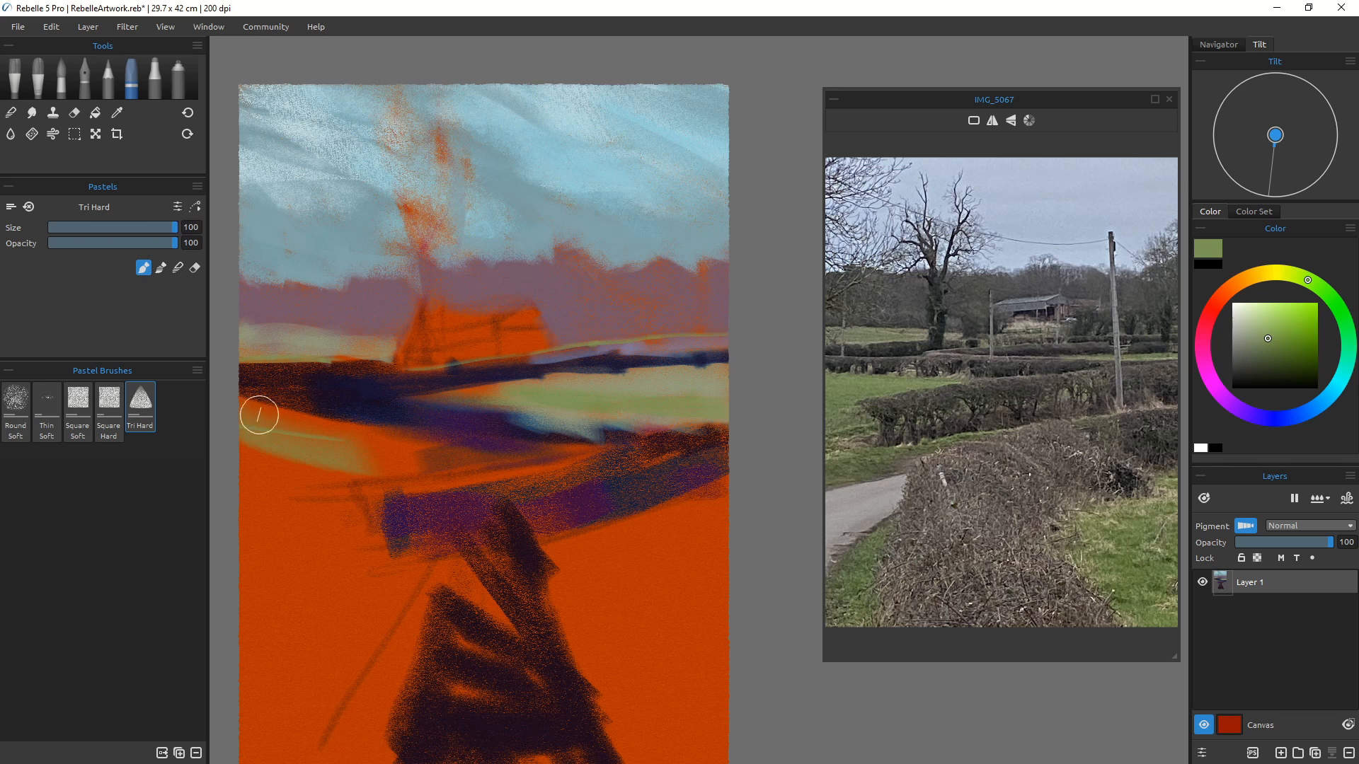
mouse_move(242, 424)
left_mouse_down()
mouse_move(363, 444)
mouse_move(281, 429)
mouse_move(329, 414)
mouse_move(370, 451)
mouse_move(356, 453)
mouse_move(383, 440)
mouse_move(261, 413)
left_mouse_up()
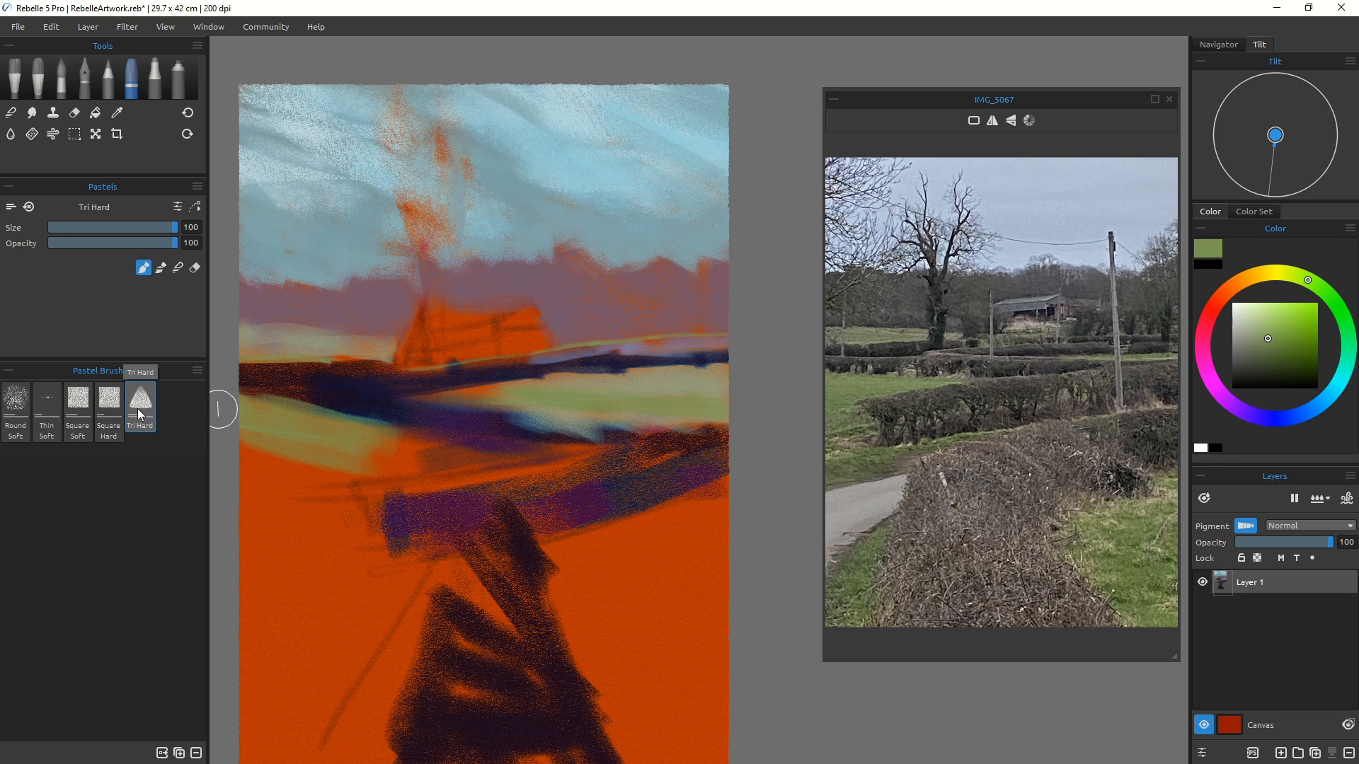
Step: Use the Square Hard and Square Soft pastel brushes at sizes 60 to 100 to block green fields down the left foreground
left_click(110, 408)
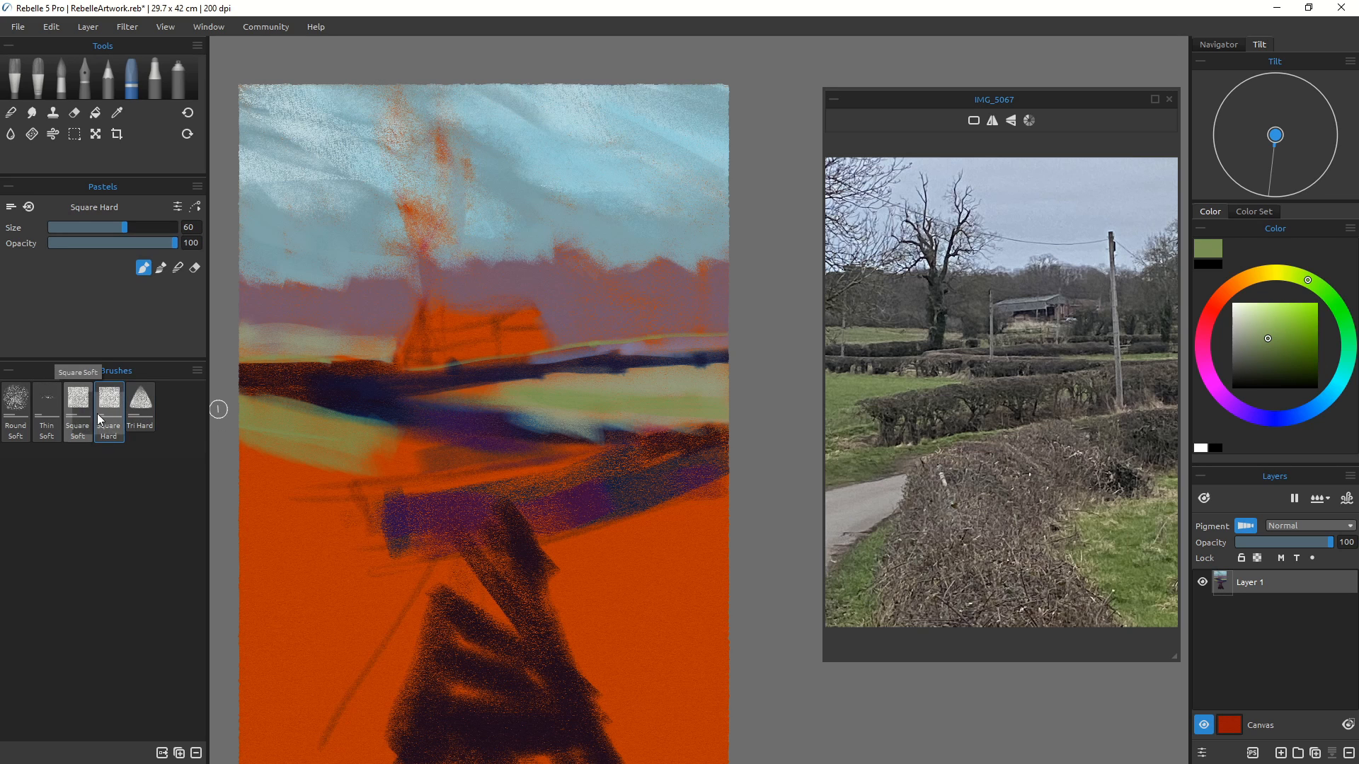
left_click_drag(385, 434, 475, 453)
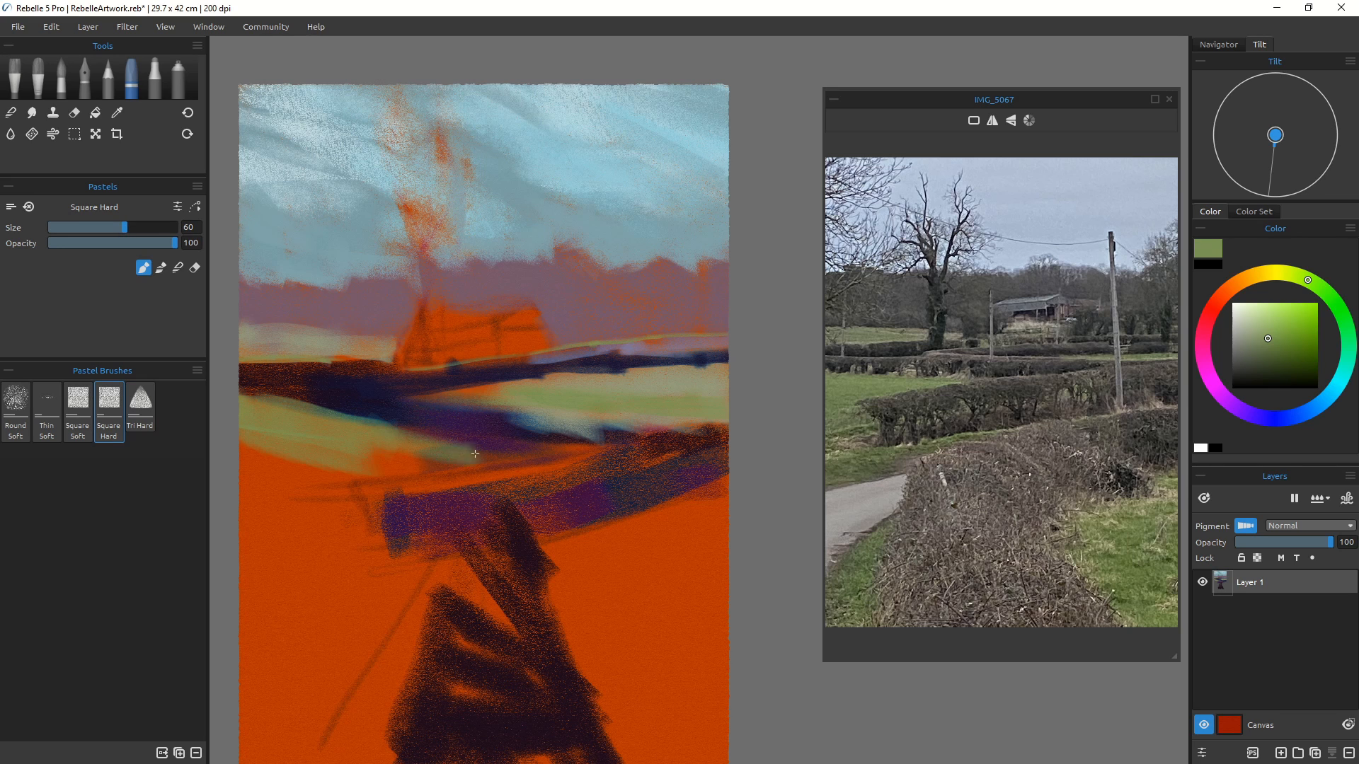
left_click(77, 411)
left_click_drag(339, 449, 425, 453)
mouse_move(343, 425)
left_mouse_down()
mouse_move(525, 455)
mouse_move(283, 493)
left_mouse_up()
key("[")
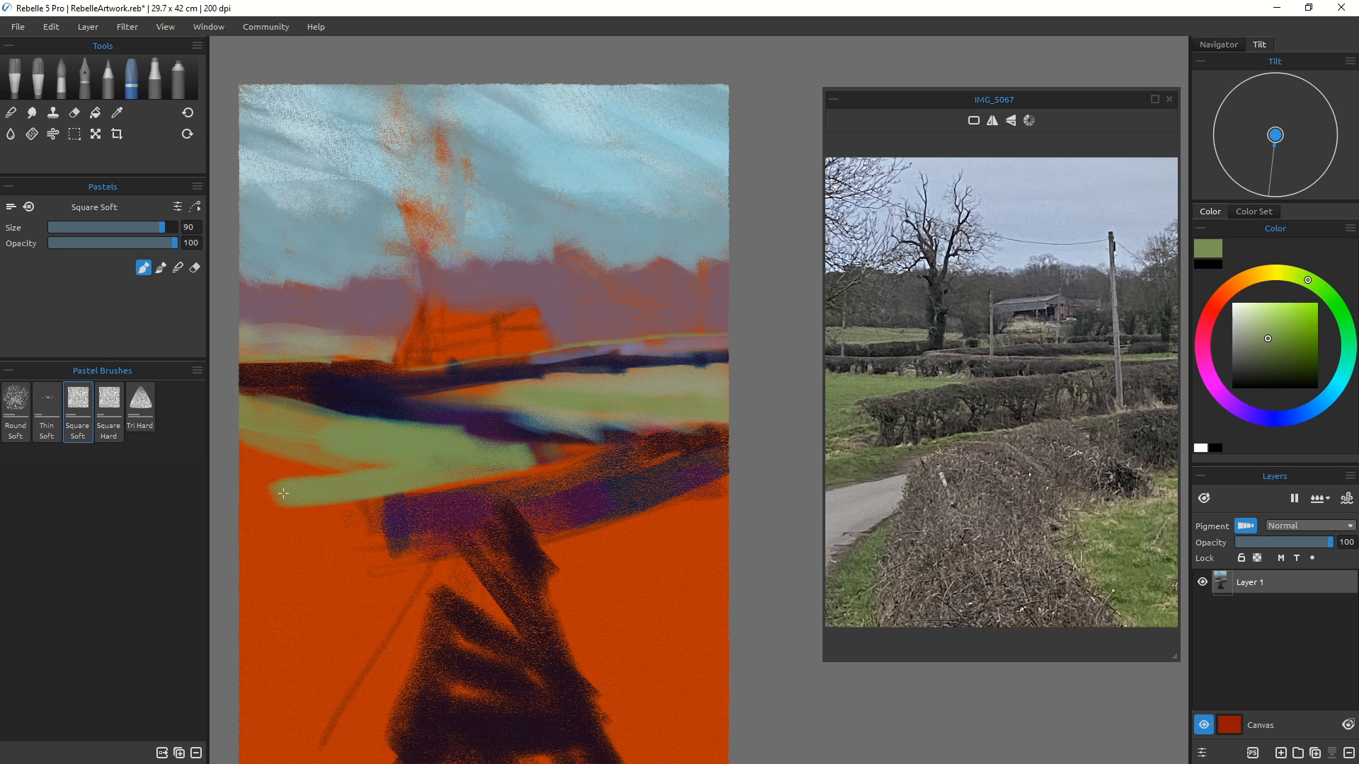
mouse_move(374, 459)
left_mouse_down()
mouse_move(214, 422)
mouse_move(248, 470)
mouse_move(297, 484)
mouse_move(328, 519)
mouse_move(266, 545)
mouse_move(327, 516)
mouse_move(330, 487)
mouse_move(375, 545)
mouse_move(354, 562)
mouse_move(274, 557)
mouse_move(333, 587)
mouse_move(379, 567)
mouse_move(375, 584)
mouse_move(398, 578)
mouse_move(358, 615)
mouse_move(305, 566)
mouse_move(272, 602)
mouse_move(322, 578)
mouse_move(262, 673)
mouse_move(424, 587)
mouse_move(312, 712)
left_mouse_up()
key("]")
mouse_move(423, 594)
left_mouse_down()
mouse_move(347, 722)
mouse_move(369, 733)
mouse_move(364, 754)
mouse_move(352, 734)
mouse_move(274, 743)
mouse_move(297, 753)
mouse_move(337, 735)
mouse_move(252, 665)
left_mouse_up()
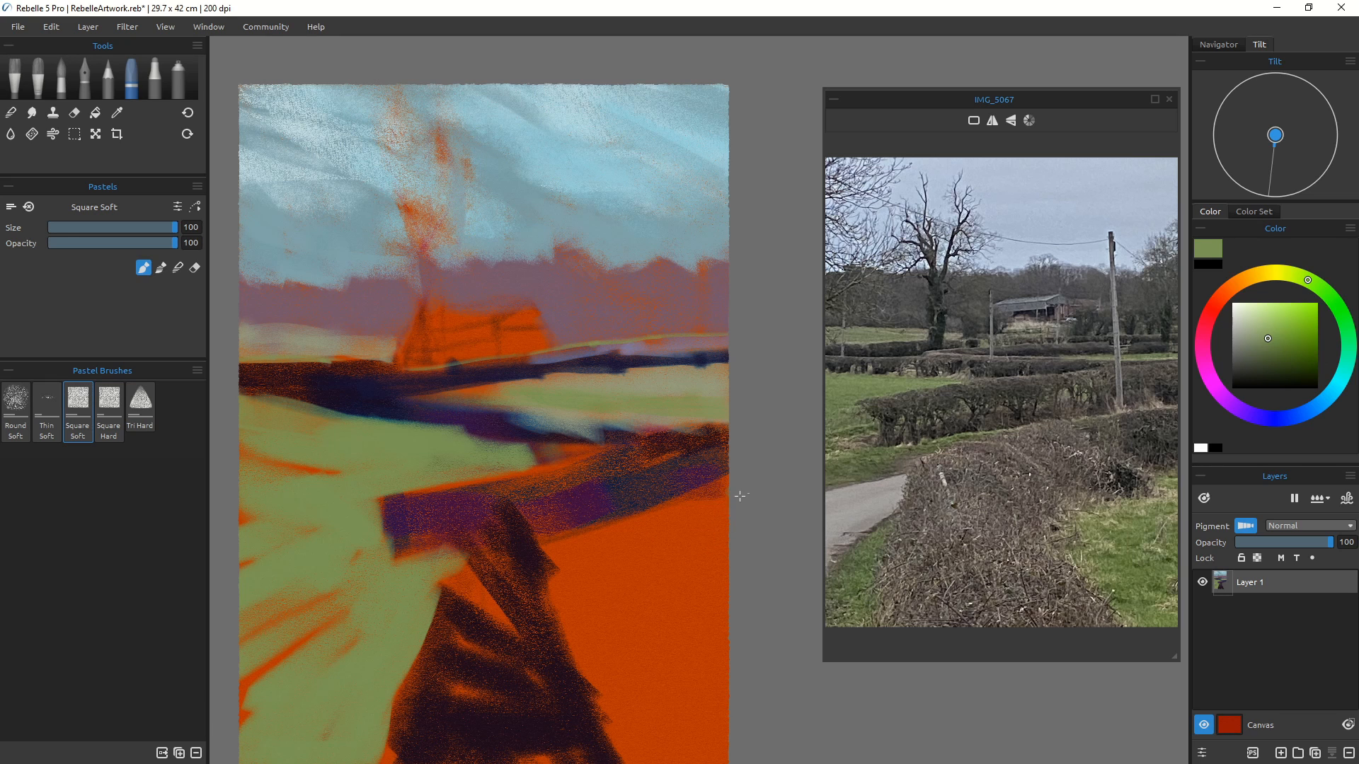
Step: Paint broad green strokes across the right foreground field and bottom right corner
mouse_move(728, 490)
left_mouse_down()
mouse_move(693, 611)
mouse_move(701, 715)
mouse_move(580, 637)
mouse_move(647, 762)
mouse_move(715, 716)
mouse_move(724, 756)
left_mouse_up()
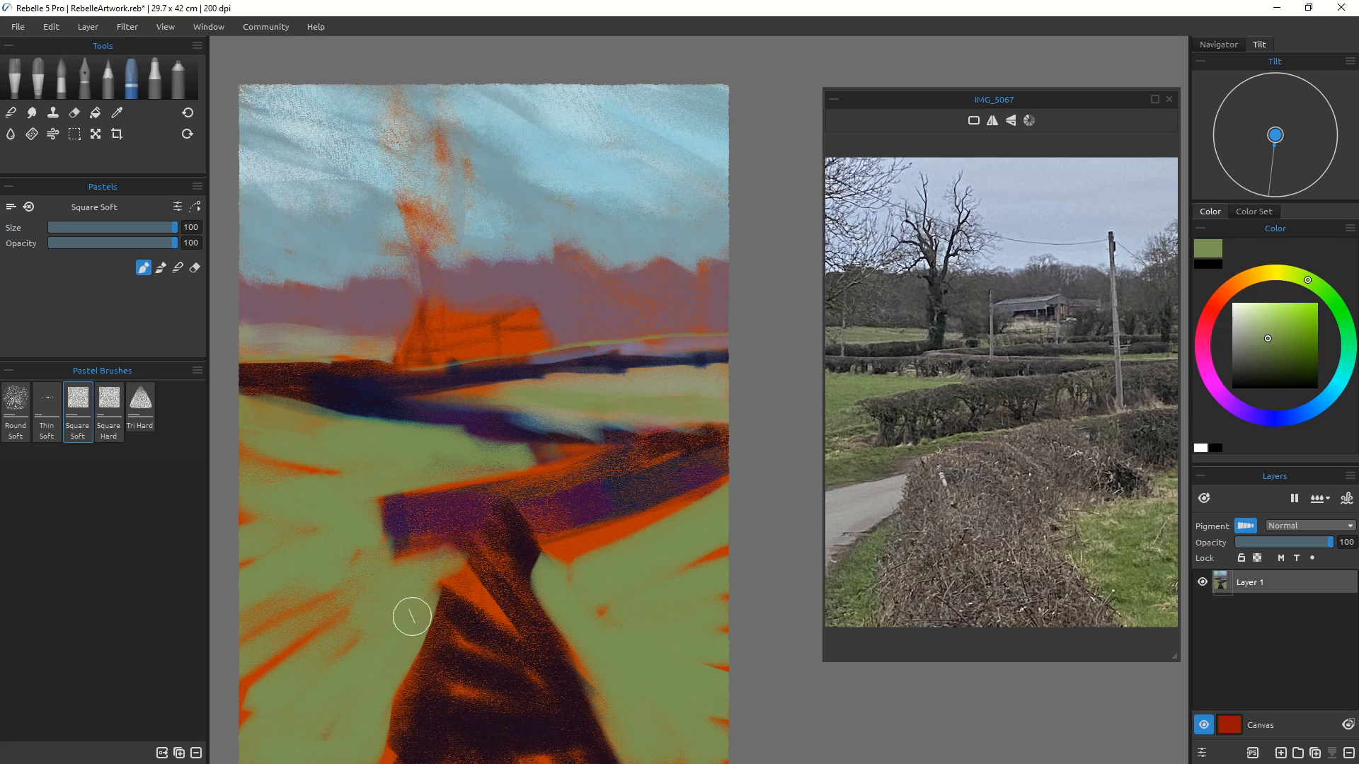
scroll(458, 620, "down", 4)
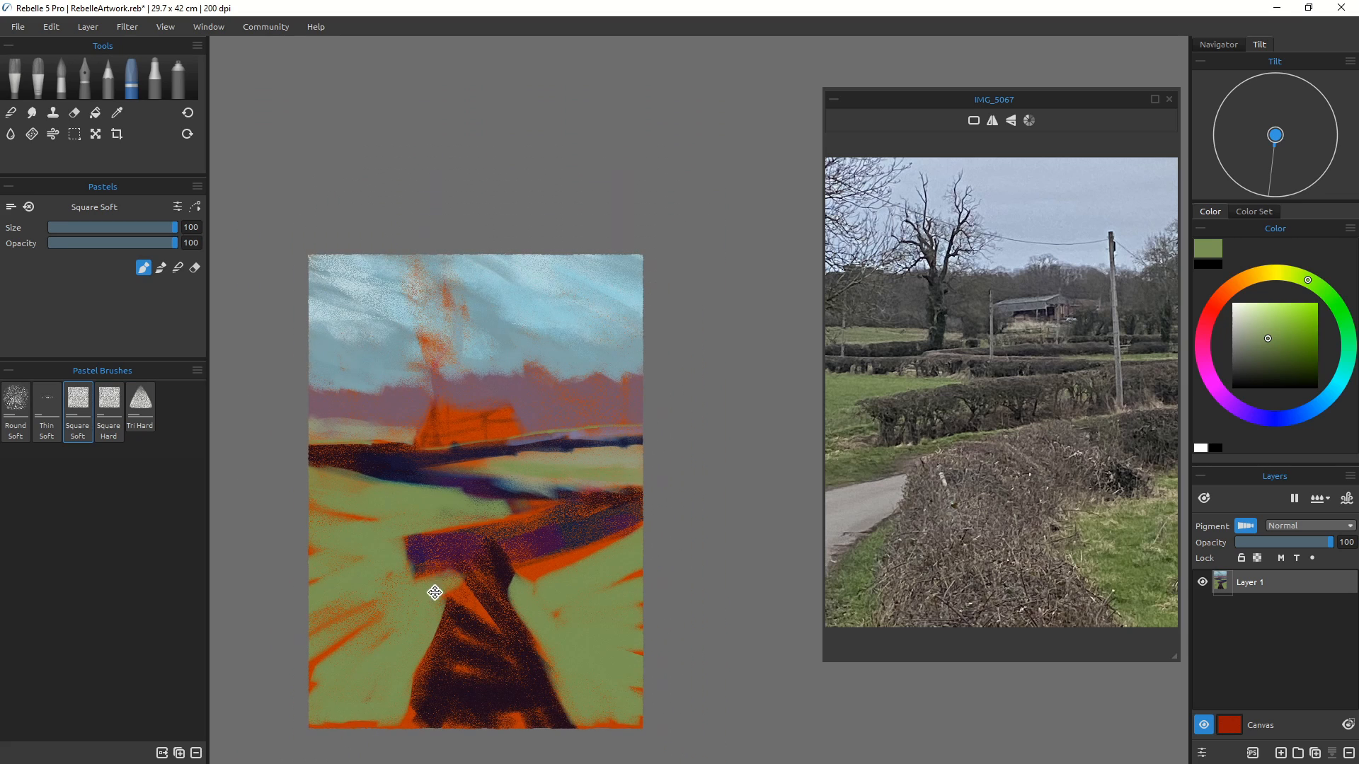
mouse_move(459, 508)
left_mouse_down()
mouse_move(470, 495)
mouse_move(455, 537)
mouse_move(461, 524)
left_mouse_up()
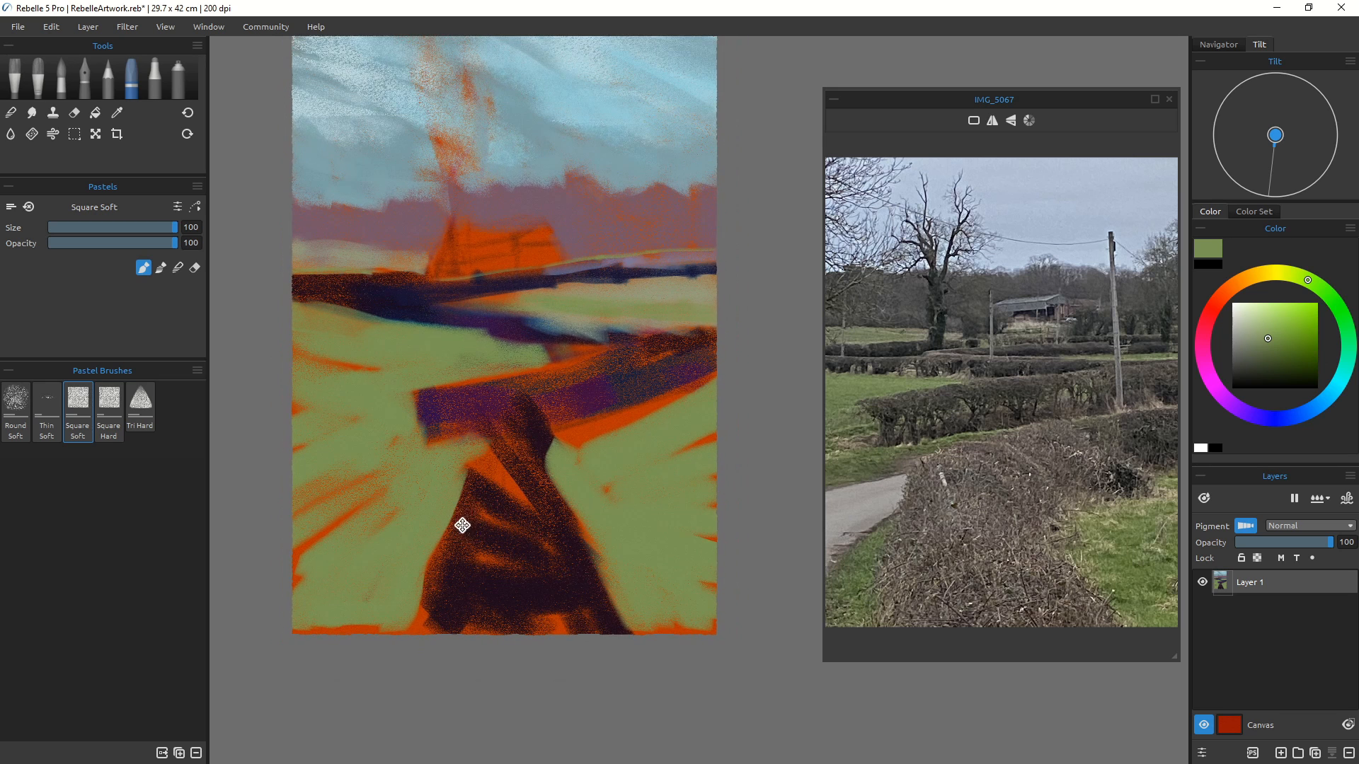
left_click_drag(684, 579, 729, 596)
left_click_drag(647, 623, 689, 640)
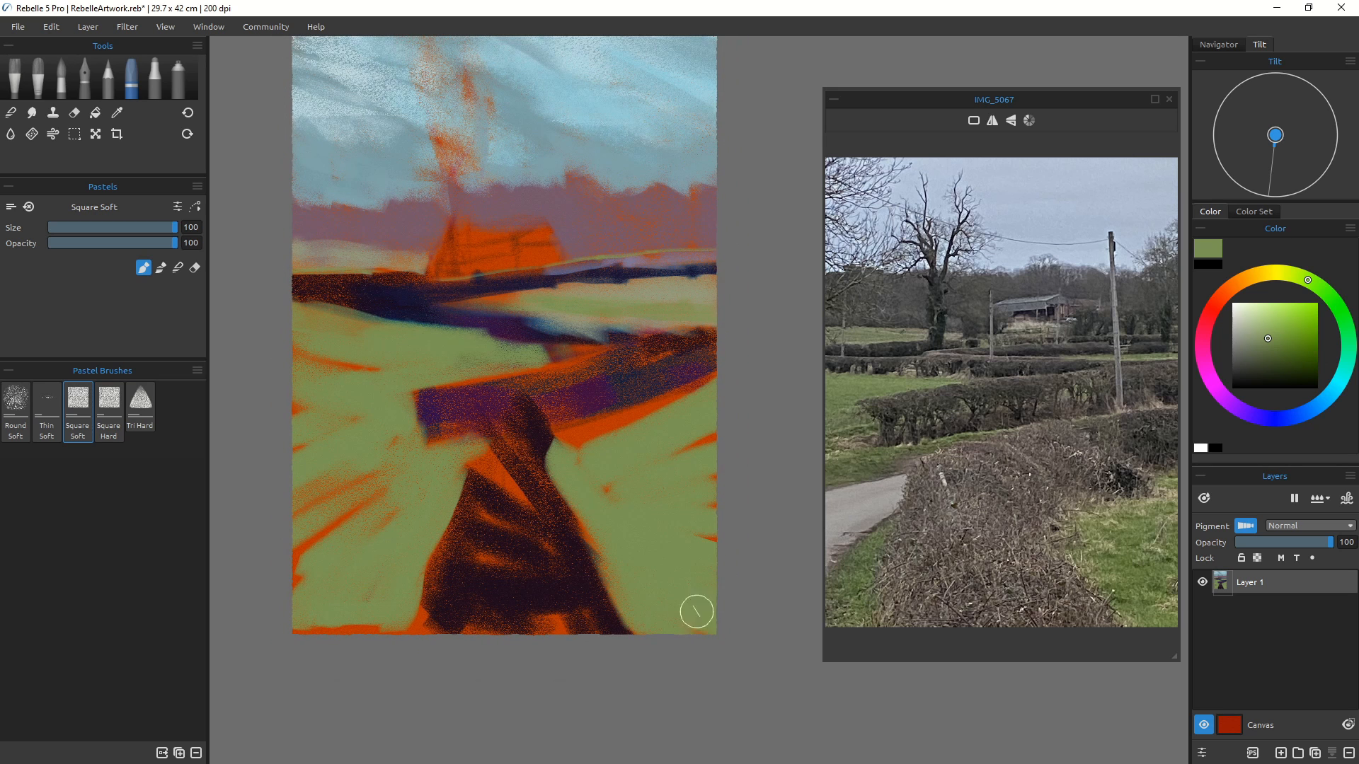
Step: Choose a lighter green and paint light green strokes over the right foreground field
left_click(1260, 315)
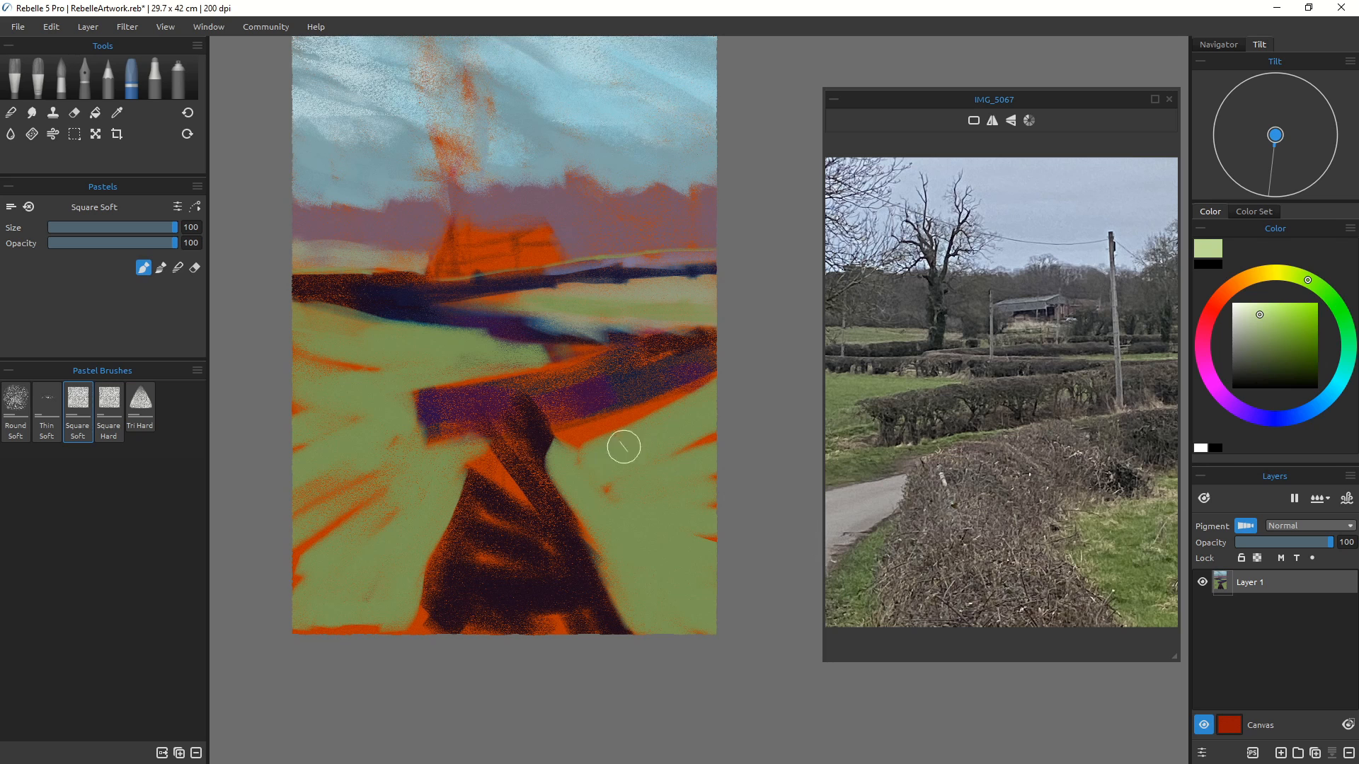
mouse_move(623, 444)
left_mouse_down()
mouse_move(661, 420)
mouse_move(583, 431)
mouse_move(634, 404)
left_mouse_up()
mouse_move(561, 449)
left_mouse_down()
mouse_move(600, 469)
mouse_move(658, 426)
mouse_move(658, 450)
left_mouse_up()
mouse_move(713, 404)
left_mouse_down()
mouse_move(637, 446)
mouse_move(590, 494)
mouse_move(591, 531)
mouse_move(628, 445)
mouse_move(691, 400)
mouse_move(569, 439)
mouse_move(634, 426)
left_mouse_up()
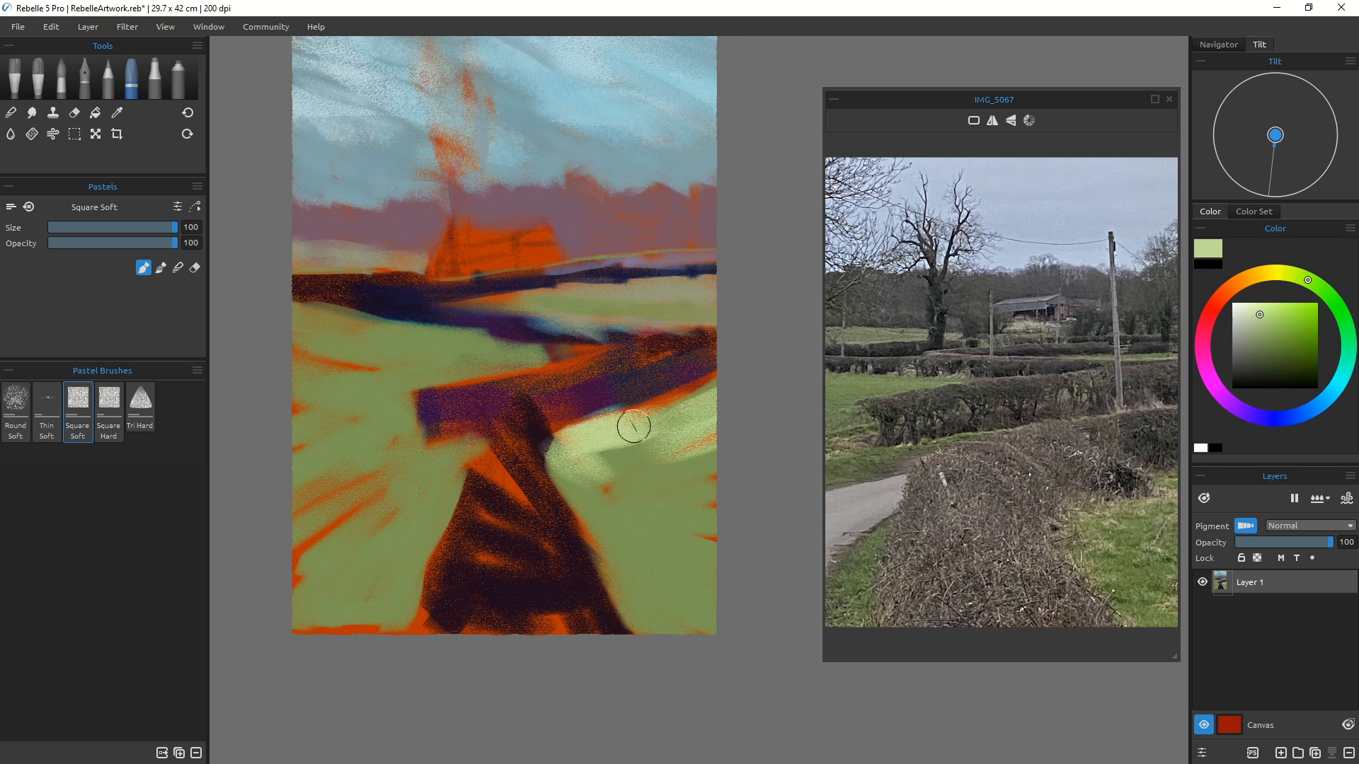
left_click_drag(716, 487, 646, 503)
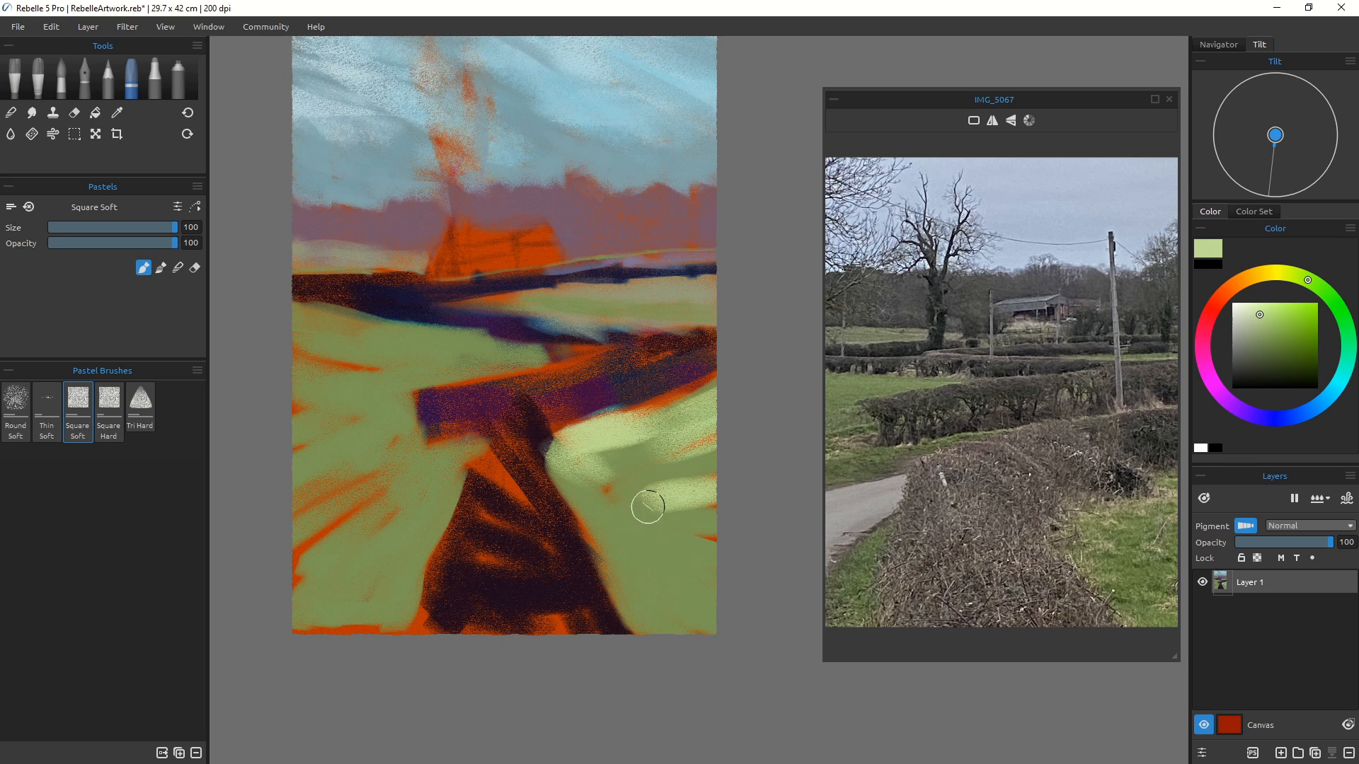
Step: Switch to the Tri Hard pastel brush at size 70 and add a light green stroke on the right field
key("bracketleft")
key("bracketleft")
key("bracketleft")
key("bracketleft")
left_click(140, 403)
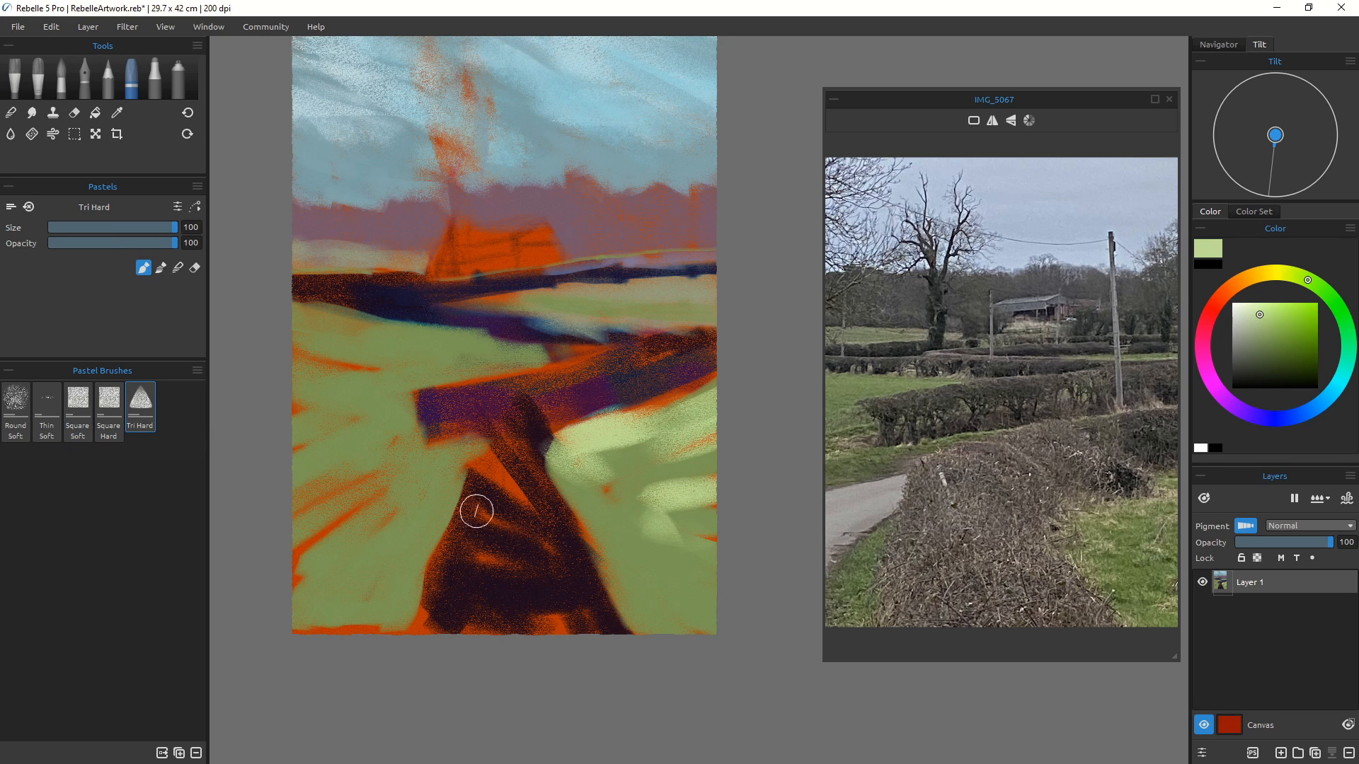
key("bracketleft")
key("bracketleft")
key("bracketleft")
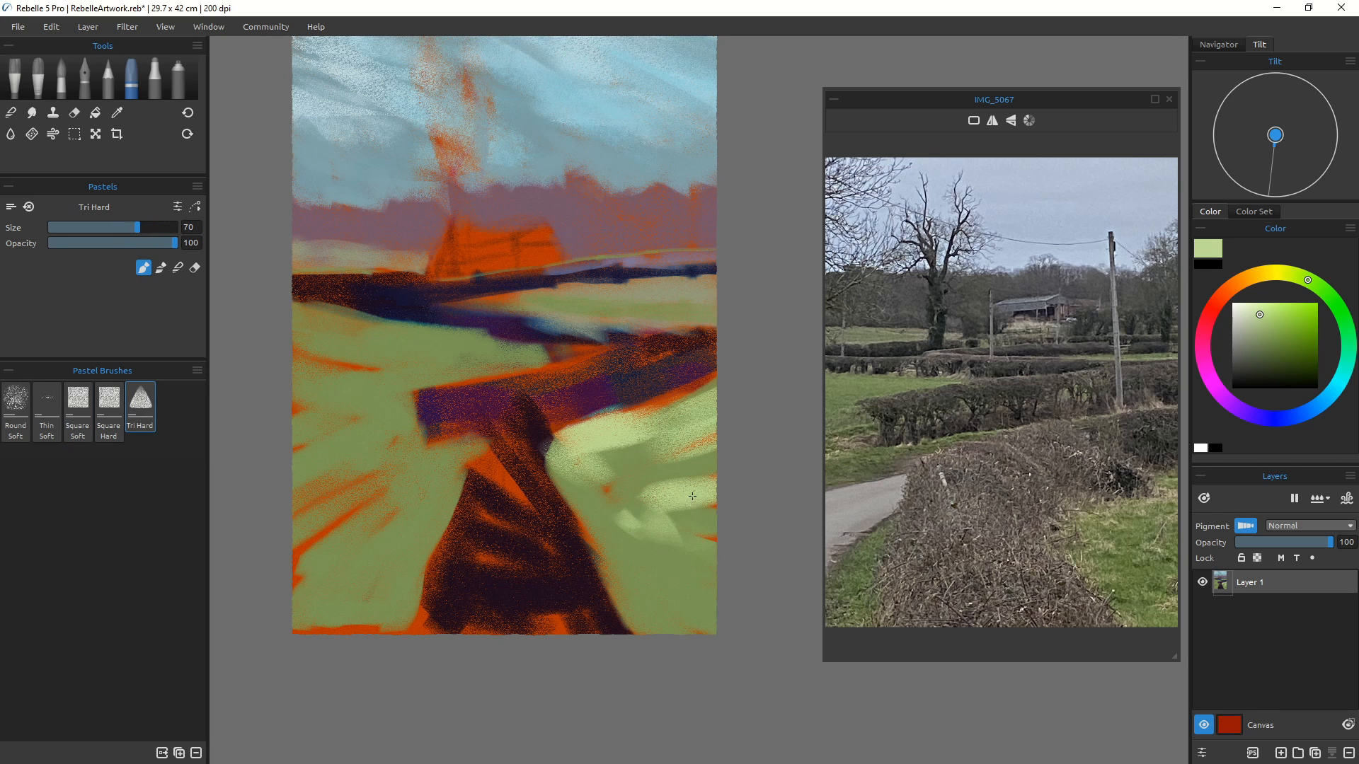
mouse_move(693, 496)
left_mouse_down()
mouse_move(728, 483)
mouse_move(682, 484)
left_mouse_up()
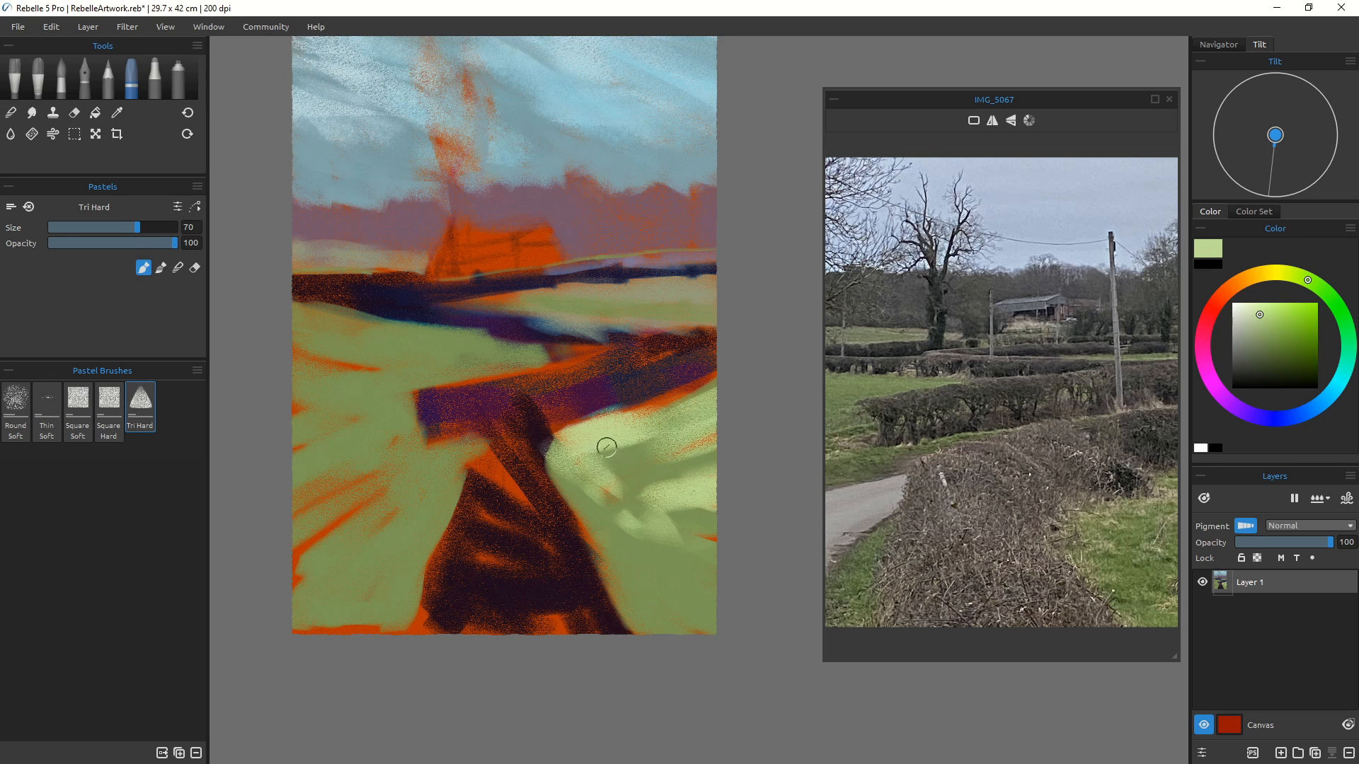
Step: Pick a pale yellow-green and paint strokes across the right field and the left field
left_click(1286, 276)
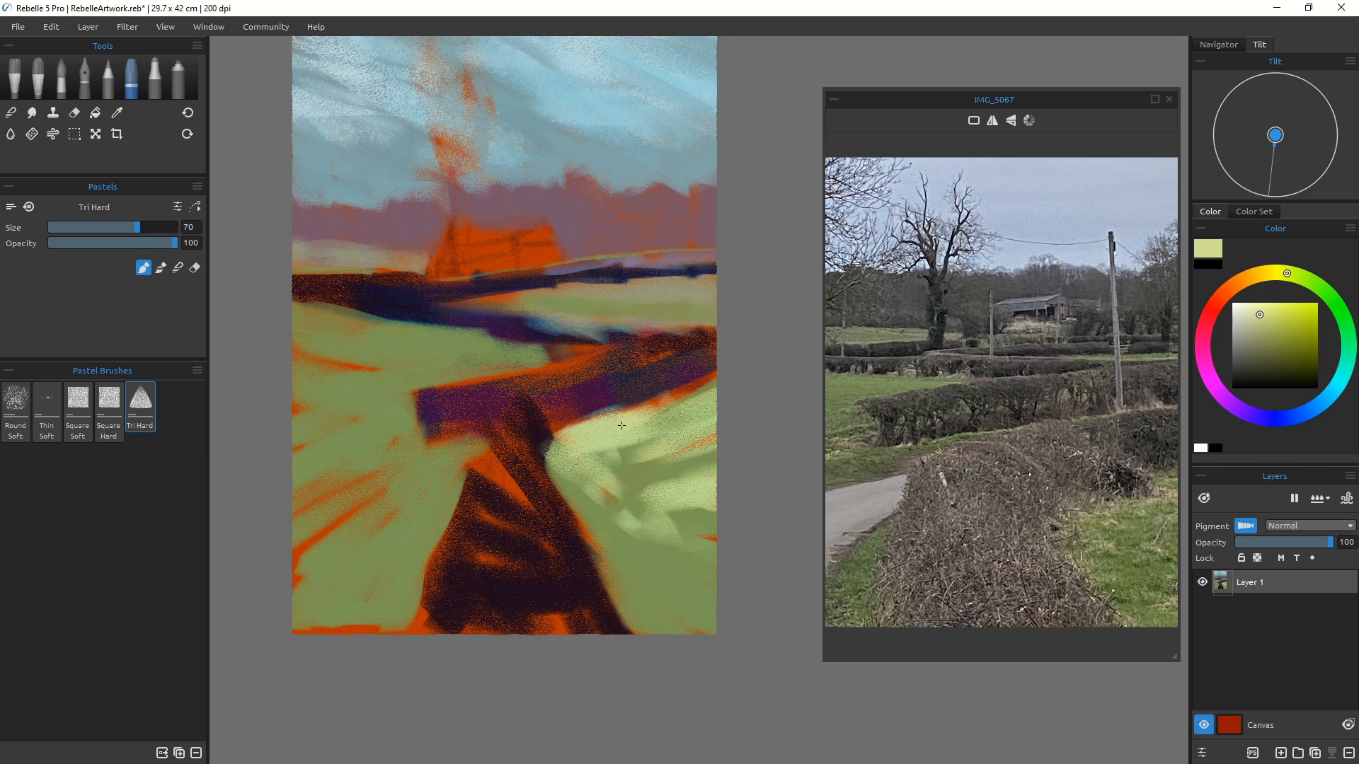
left_click_drag(622, 426, 681, 397)
left_click(1271, 306)
mouse_move(601, 449)
left_mouse_down()
mouse_move(579, 466)
mouse_move(566, 442)
mouse_move(574, 479)
left_mouse_up()
mouse_move(693, 490)
left_mouse_down()
mouse_move(708, 457)
mouse_move(679, 469)
left_mouse_up()
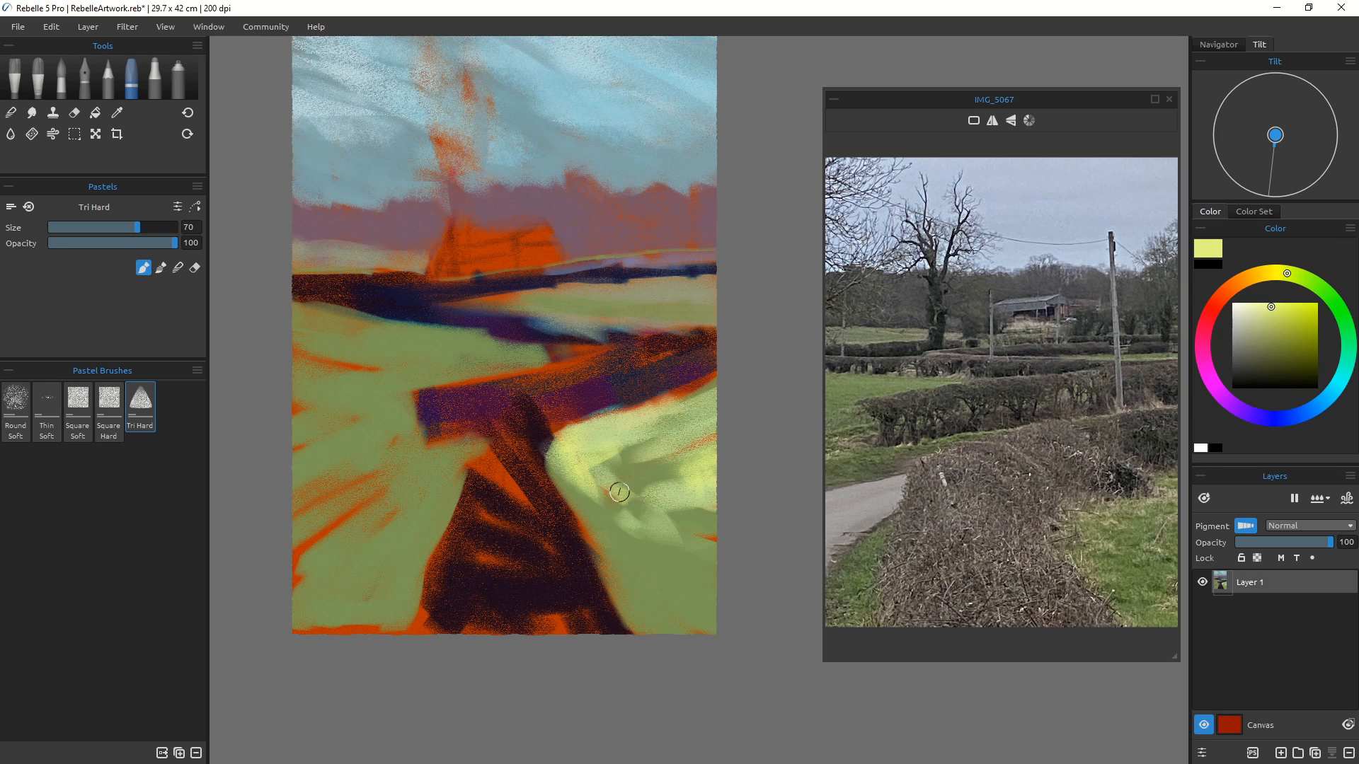
mouse_move(477, 437)
left_mouse_down()
mouse_move(390, 459)
mouse_move(407, 418)
mouse_move(414, 454)
mouse_move(331, 471)
mouse_move(345, 486)
mouse_move(375, 464)
mouse_move(300, 481)
left_mouse_up()
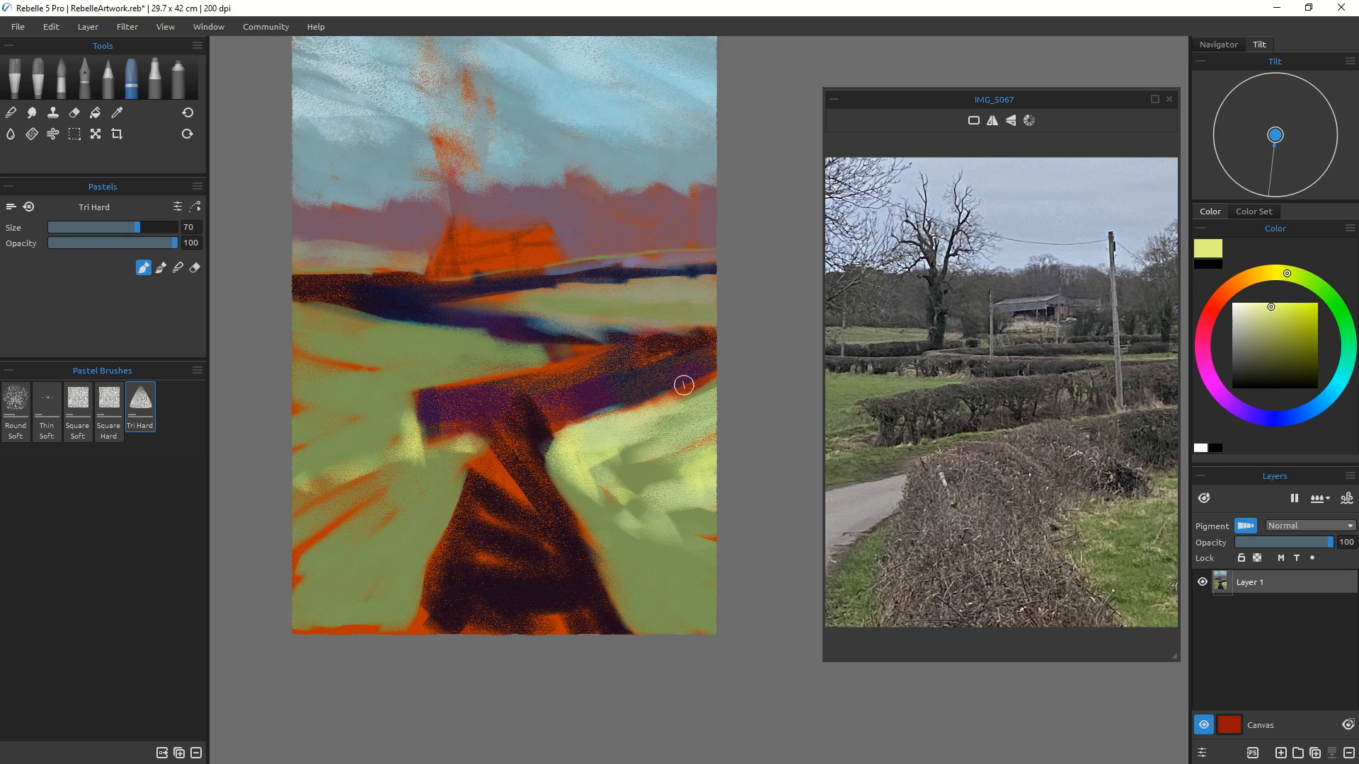
left_click_drag(715, 370, 648, 397)
Step: Pick a dark navy, set the brush to size 35, and draw a dark stroke along the middle hedge
left_click(1262, 414)
left_click(1296, 378)
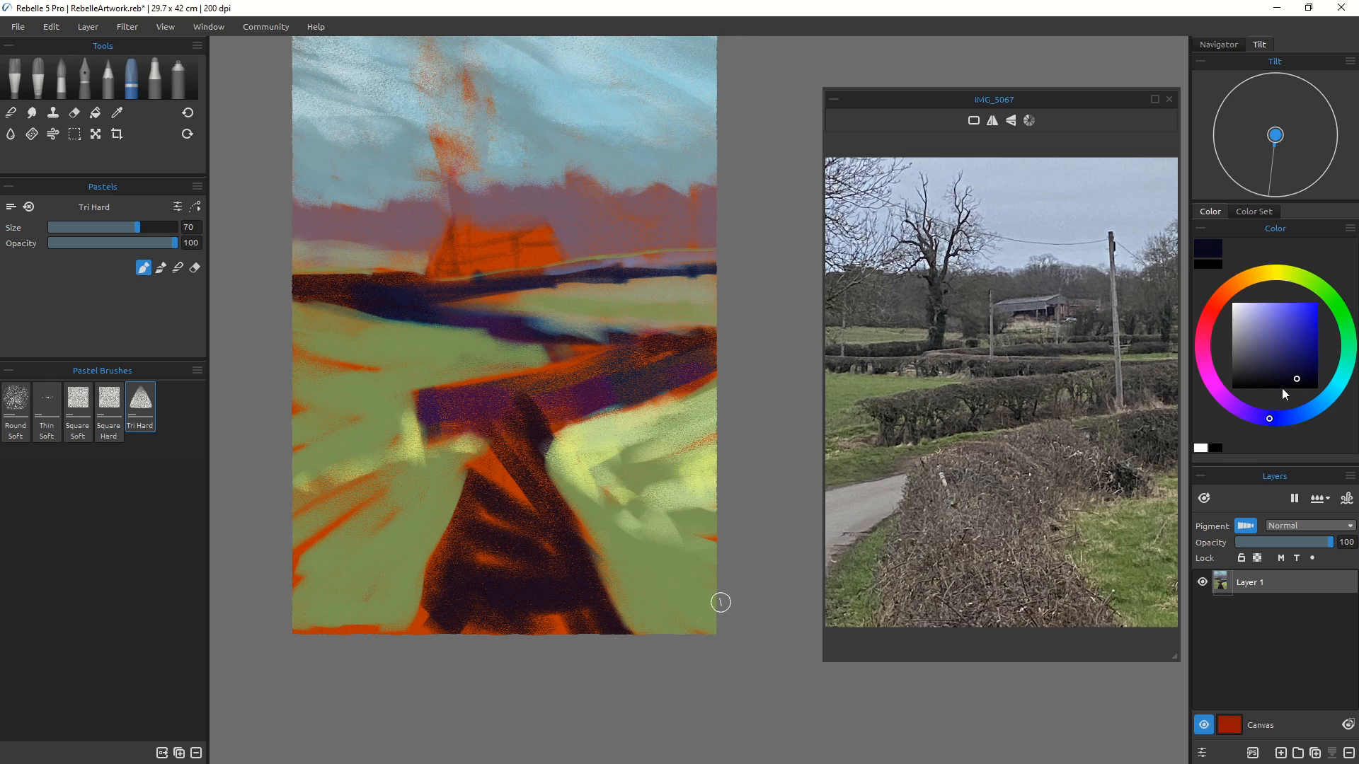
key("bracketleft")
key("bracketleft")
key("bracketleft")
key("bracketleft")
key("bracketleft")
key("bracketleft")
key("bracketleft")
key("bracketleft")
key("bracketright")
left_click_drag(611, 362, 609, 402)
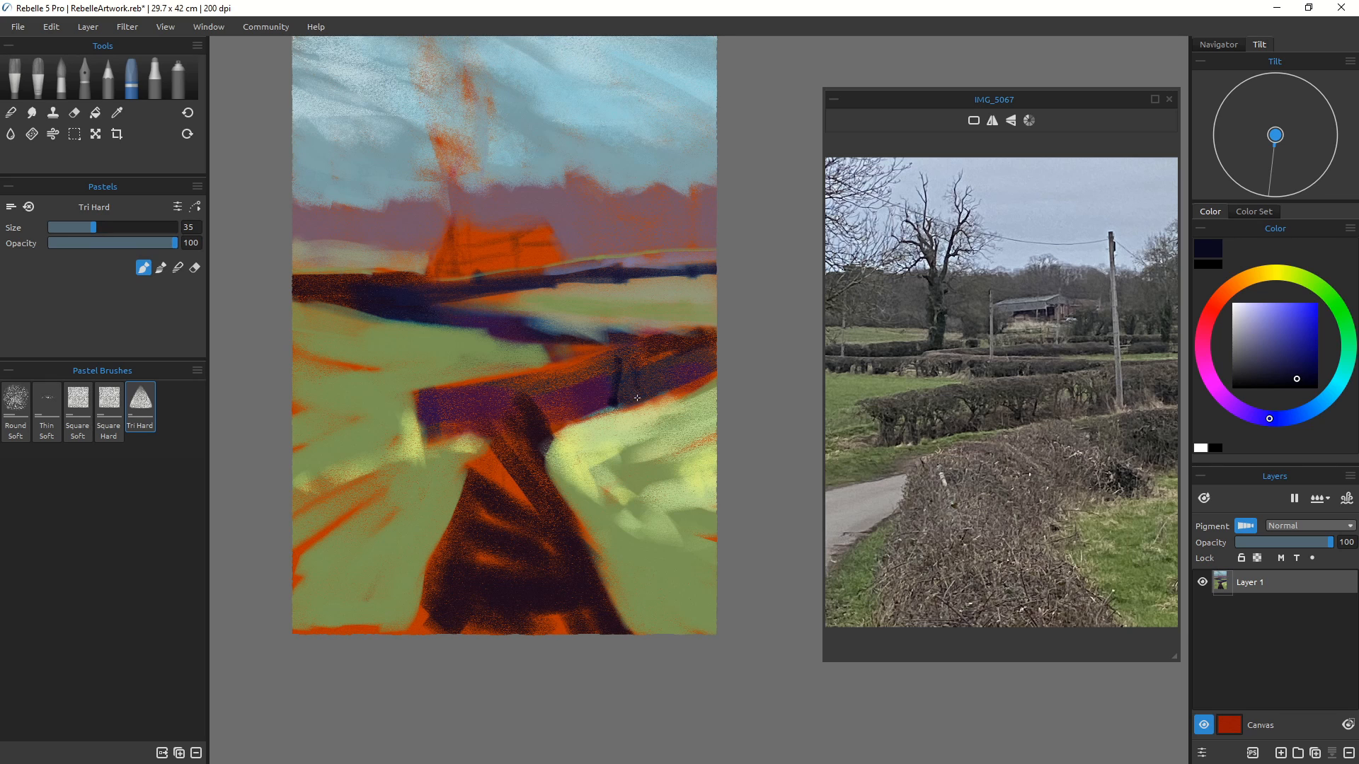
Step: Shrink the brush to size 20 and undo the last two hedge strokes
key("bracketleft")
key("bracketleft")
key("bracketleft")
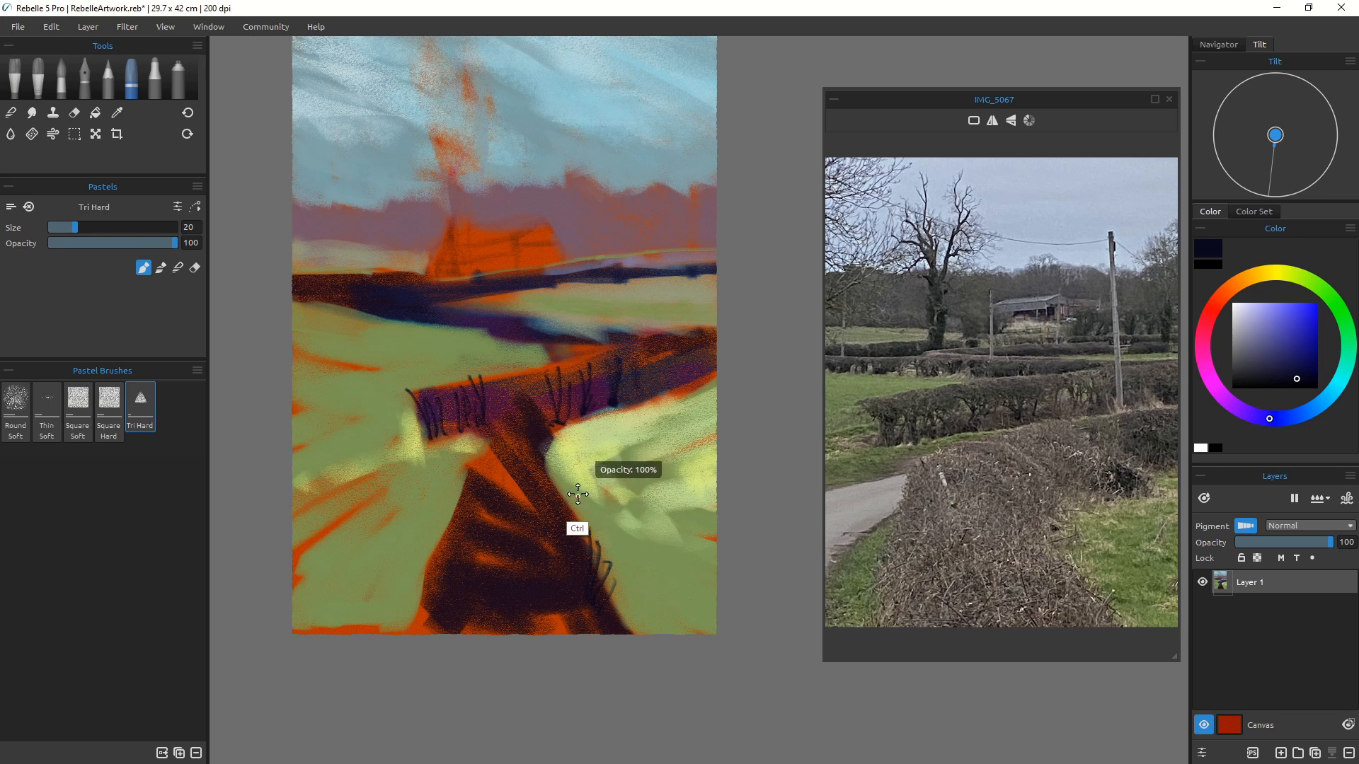
key("ctrl+z")
key("ctrl+z")
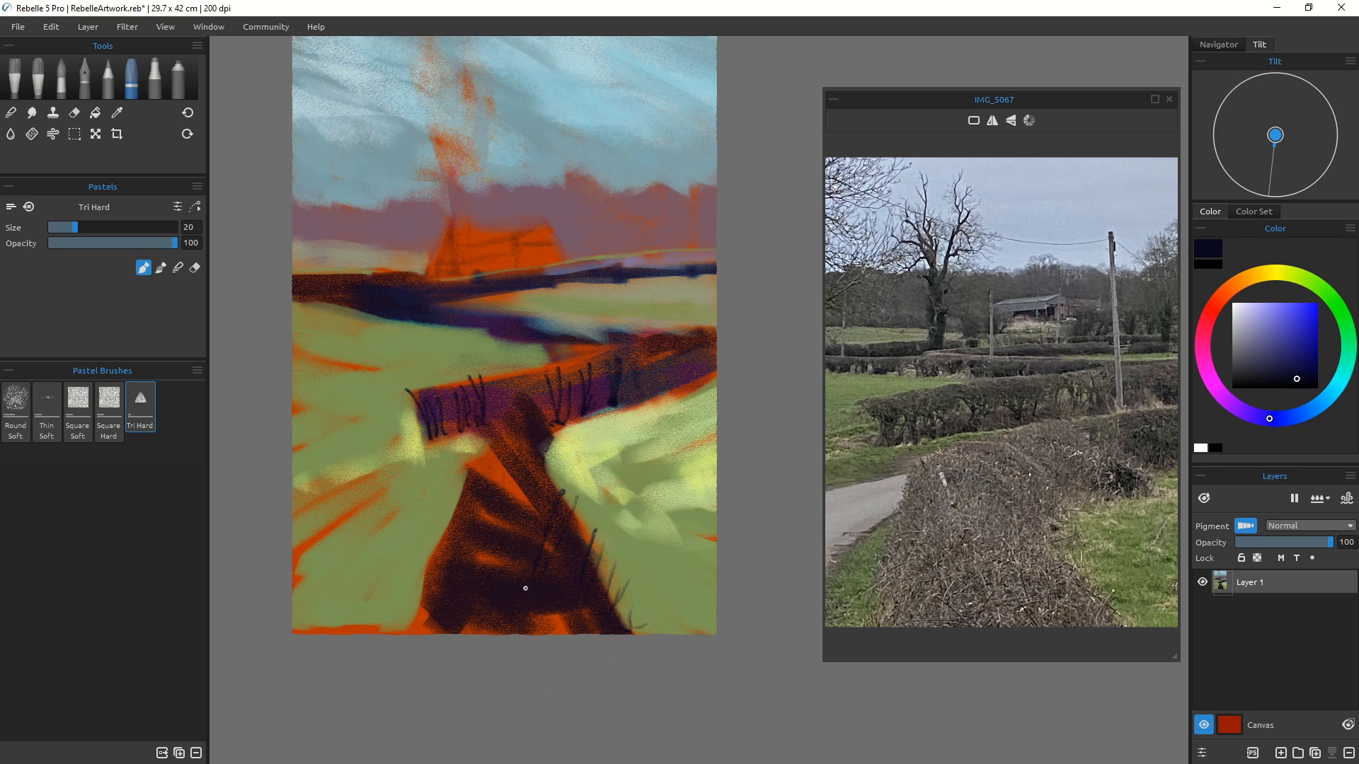
Step: Enlarge the brush to size 90 and paint dark and purple-grey strokes over the foreground hedge
key("bracketright")
key("bracketright")
key("bracketright")
key("bracketright")
key("bracketright")
key("bracketright")
key("bracketright")
key("bracketright")
key("bracketright")
key("bracketright")
key("bracketright")
key("bracketright")
key("bracketright")
key("bracketright")
mouse_move(510, 541)
left_mouse_down()
mouse_move(494, 595)
mouse_move(503, 635)
mouse_move(474, 608)
mouse_move(576, 572)
mouse_move(602, 629)
left_mouse_up()
left_click(1250, 352)
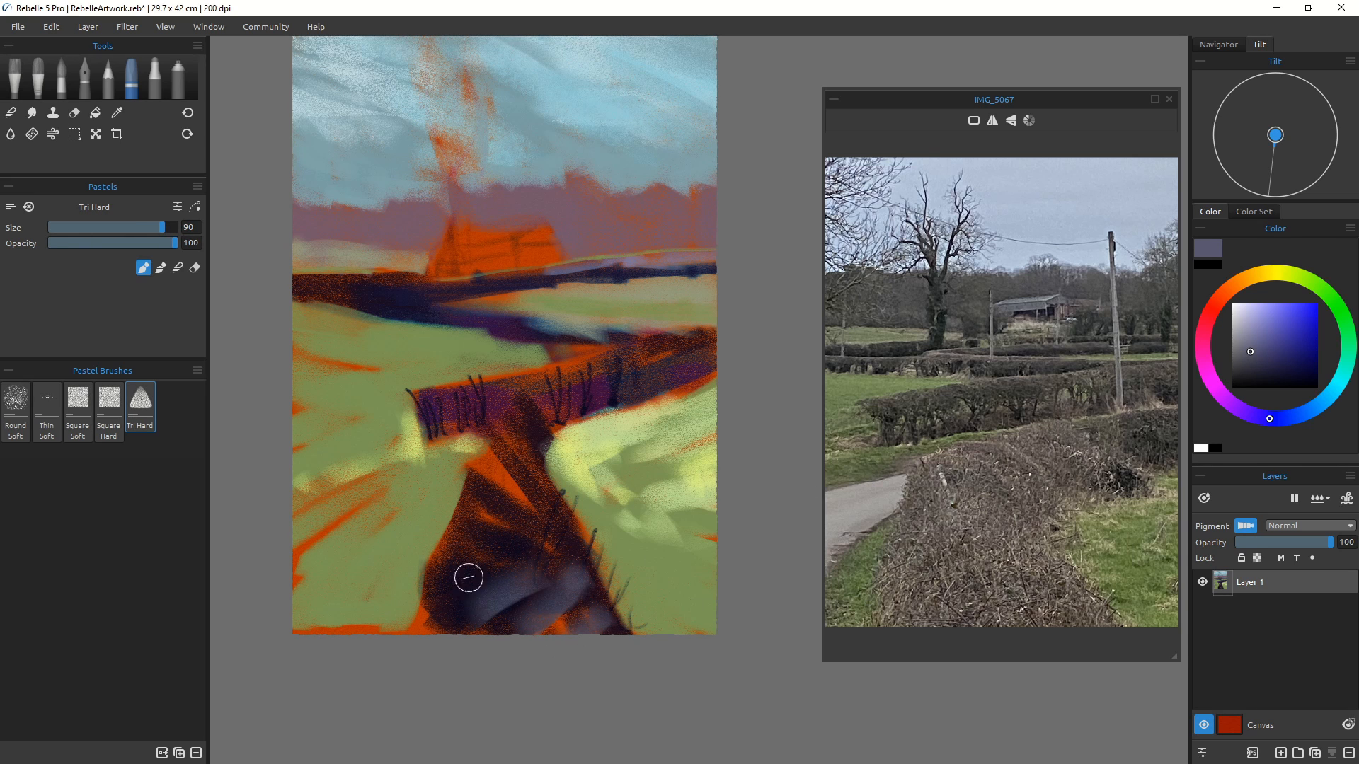
mouse_move(468, 579)
left_mouse_down()
mouse_move(487, 500)
mouse_move(559, 604)
mouse_move(461, 513)
mouse_move(483, 599)
mouse_move(472, 487)
mouse_move(449, 567)
mouse_move(420, 589)
mouse_move(434, 595)
mouse_move(416, 630)
mouse_move(495, 586)
mouse_move(494, 629)
mouse_move(536, 642)
left_mouse_up()
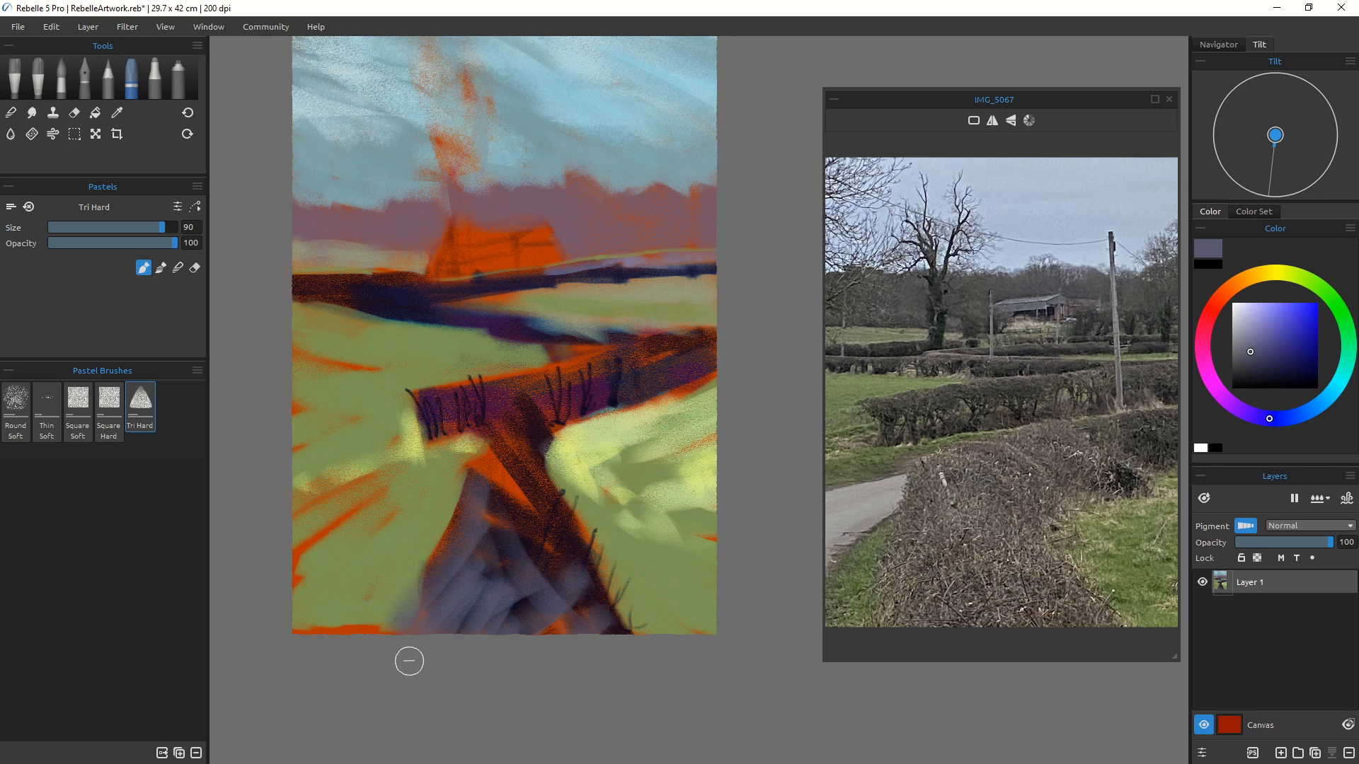
mouse_move(470, 546)
left_mouse_down()
mouse_move(517, 609)
mouse_move(477, 538)
mouse_move(474, 631)
left_mouse_up()
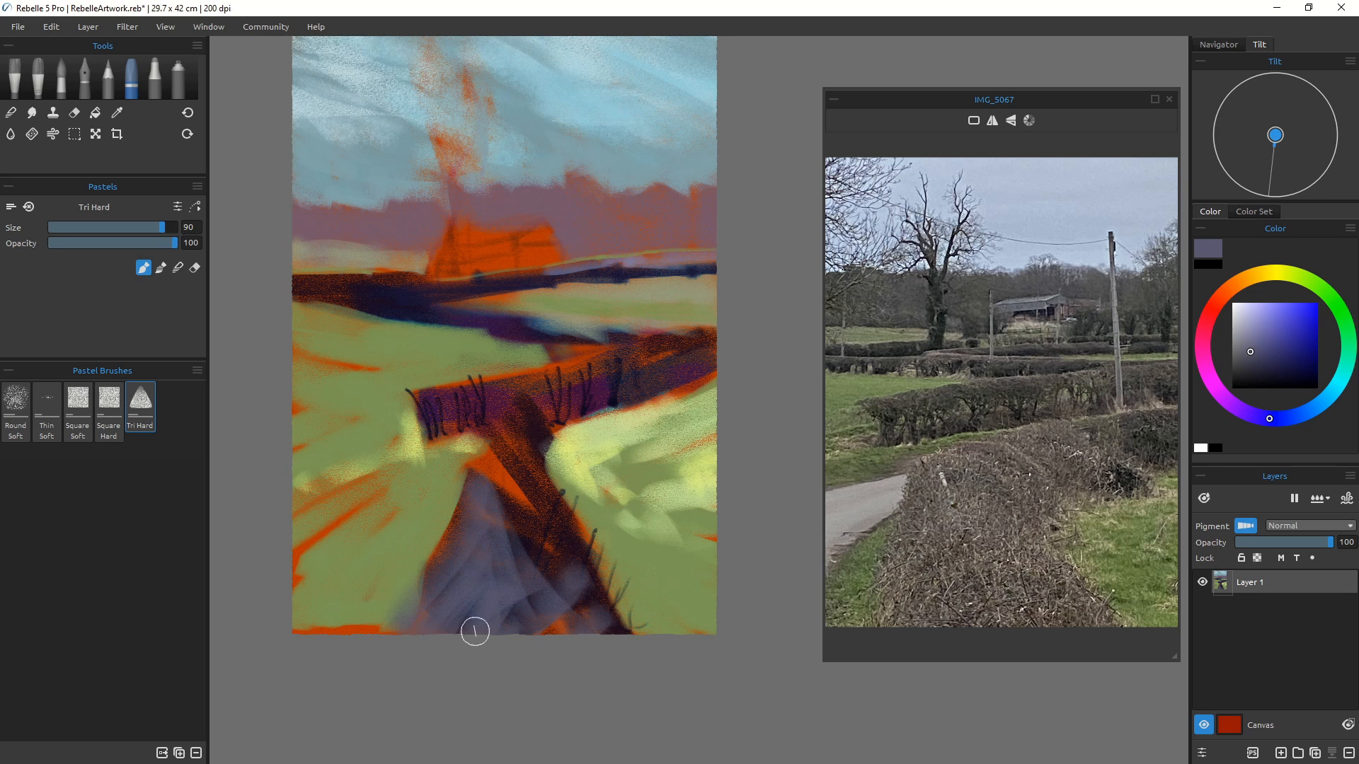
Step: Pick a near-black and add dark strokes along the foreground hedge's left side
left_click(1243, 379)
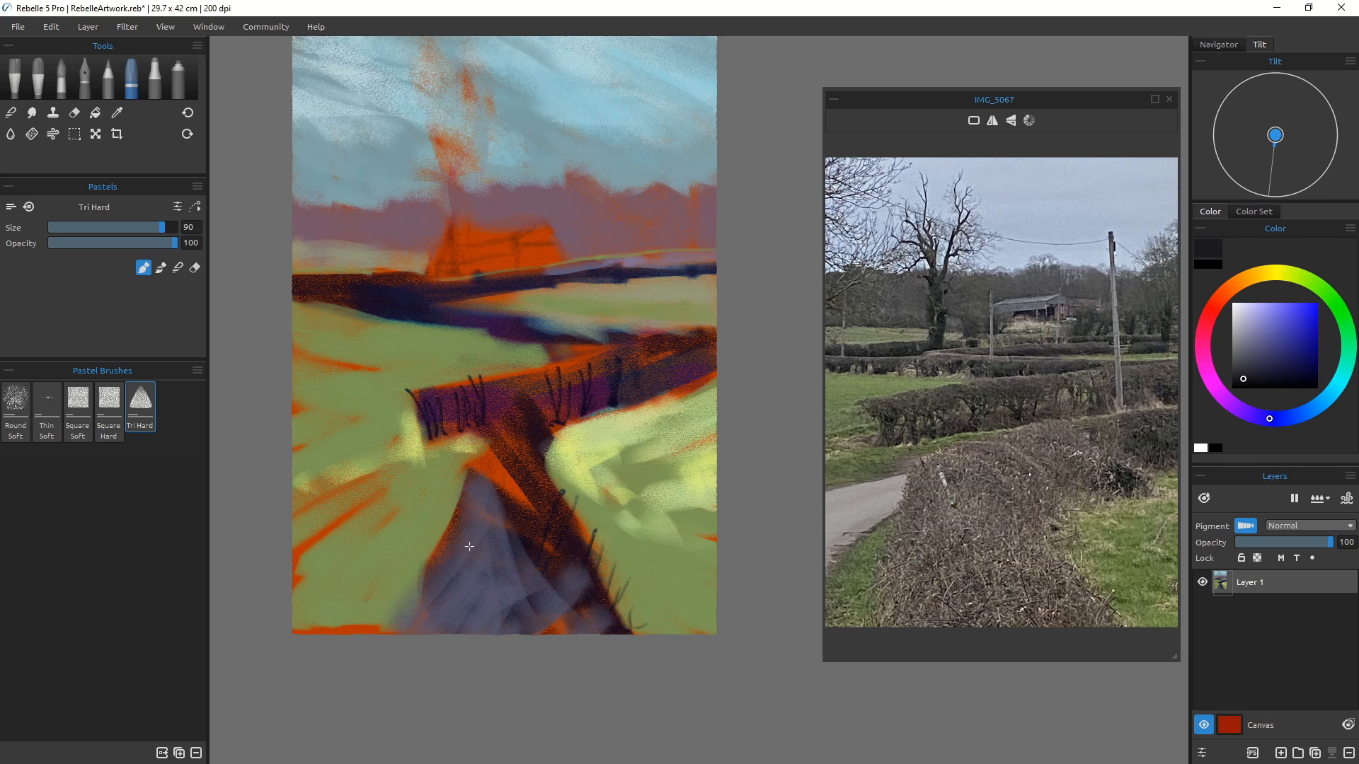
mouse_move(469, 546)
left_mouse_down()
mouse_move(498, 647)
mouse_move(466, 599)
mouse_move(437, 624)
mouse_move(436, 594)
mouse_move(407, 639)
mouse_move(427, 598)
mouse_move(407, 626)
mouse_move(417, 618)
mouse_move(399, 583)
mouse_move(410, 625)
mouse_move(418, 543)
mouse_move(411, 596)
mouse_move(430, 589)
mouse_move(417, 623)
left_mouse_up()
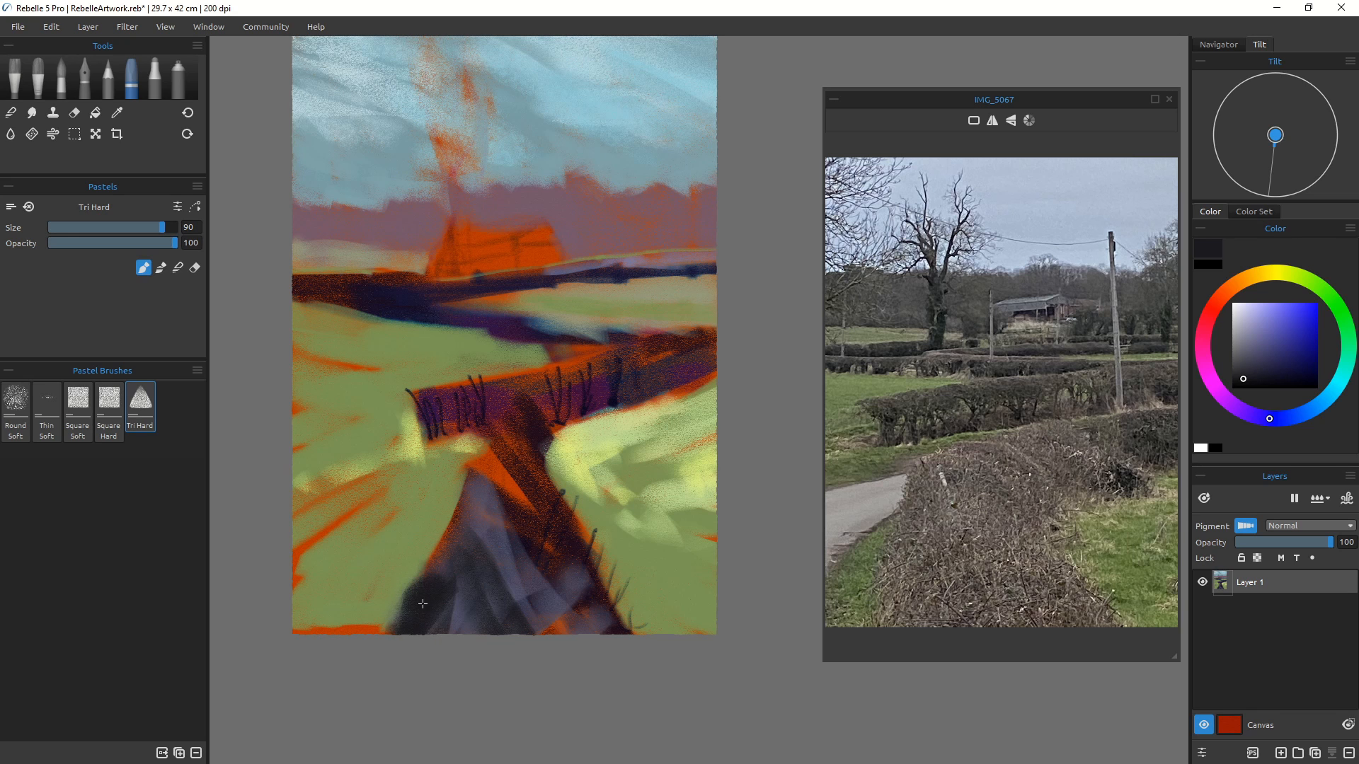
left_click_drag(470, 540, 440, 573)
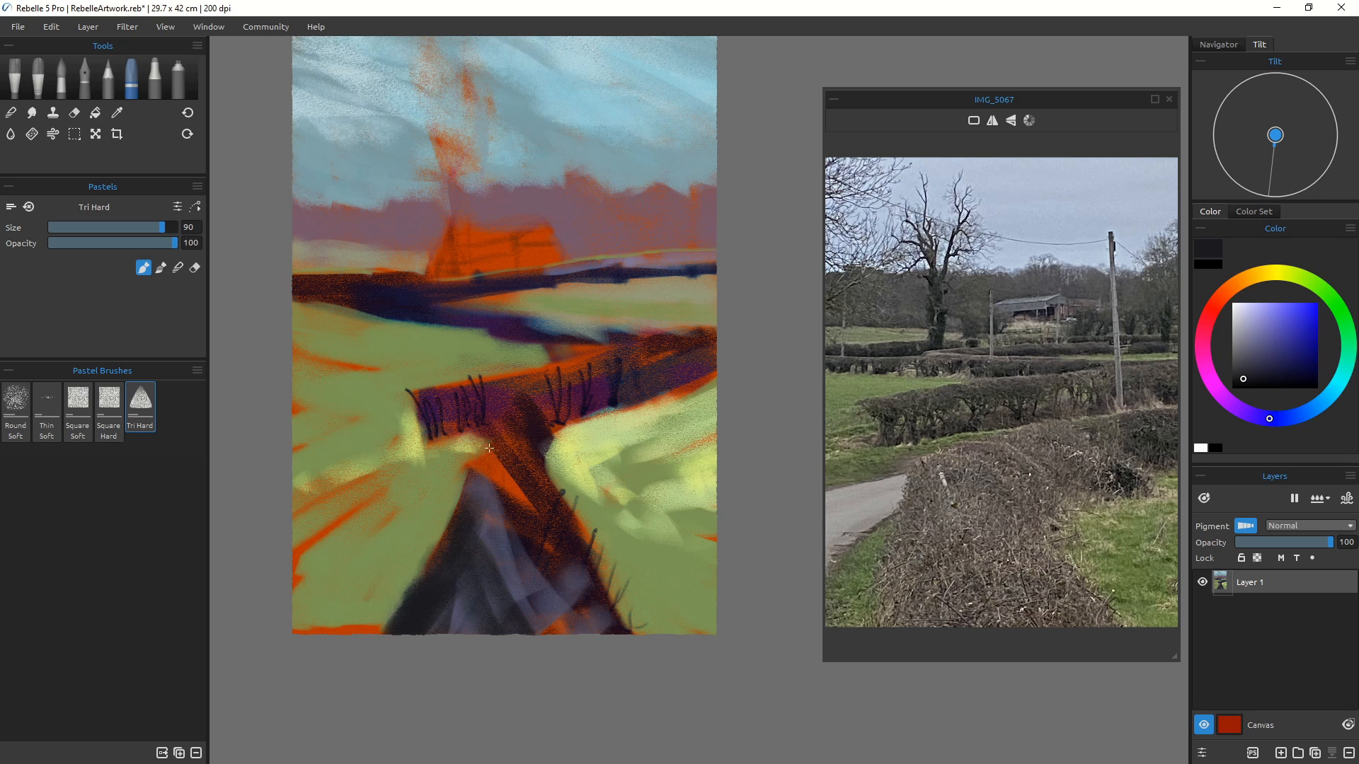
mouse_move(490, 456)
left_mouse_down()
mouse_move(479, 496)
mouse_move(489, 468)
left_mouse_up()
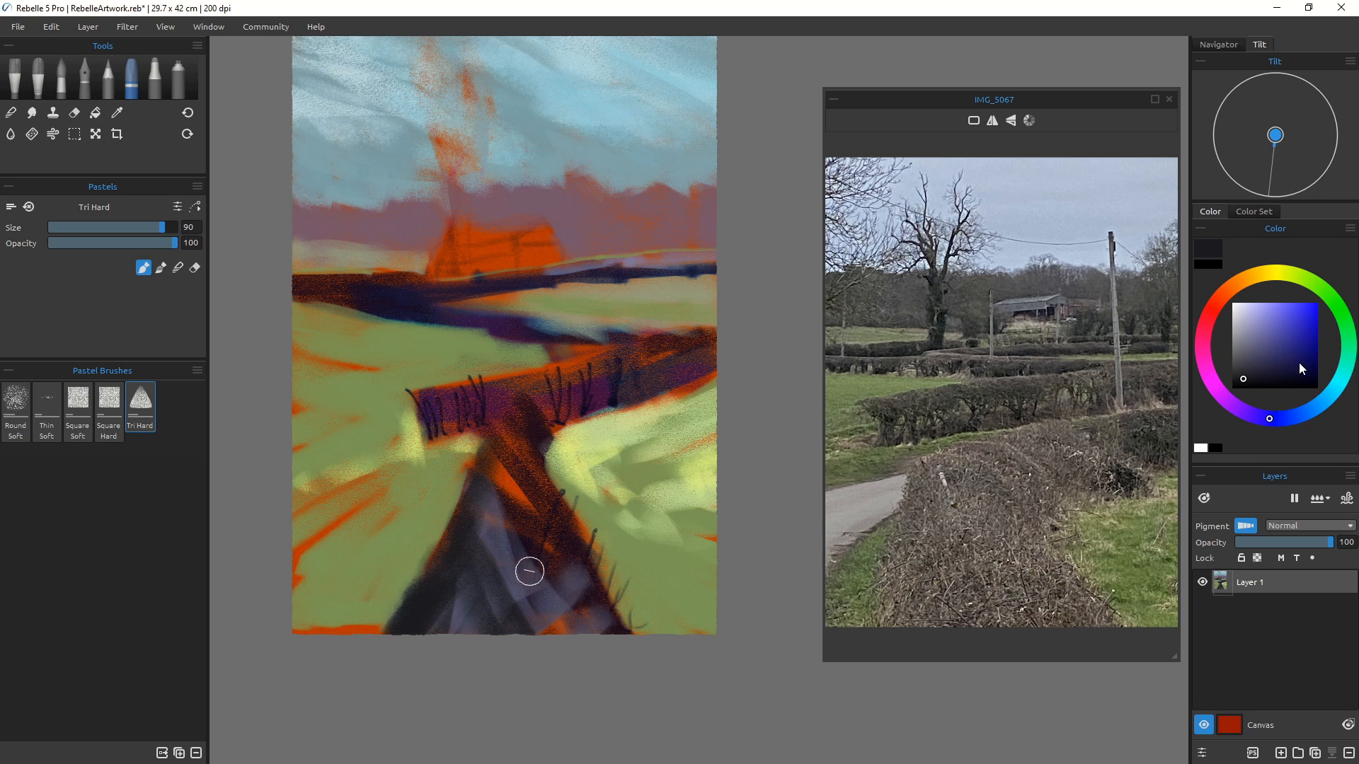
Step: Choose a deep blue-purple and paint strokes up the foreground hedge towards the middle hedge
left_click(1299, 364)
mouse_move(449, 634)
left_mouse_down()
mouse_move(460, 545)
mouse_move(400, 636)
mouse_move(480, 596)
mouse_move(495, 630)
mouse_move(547, 634)
left_mouse_up()
left_click_drag(1272, 436, 1235, 432)
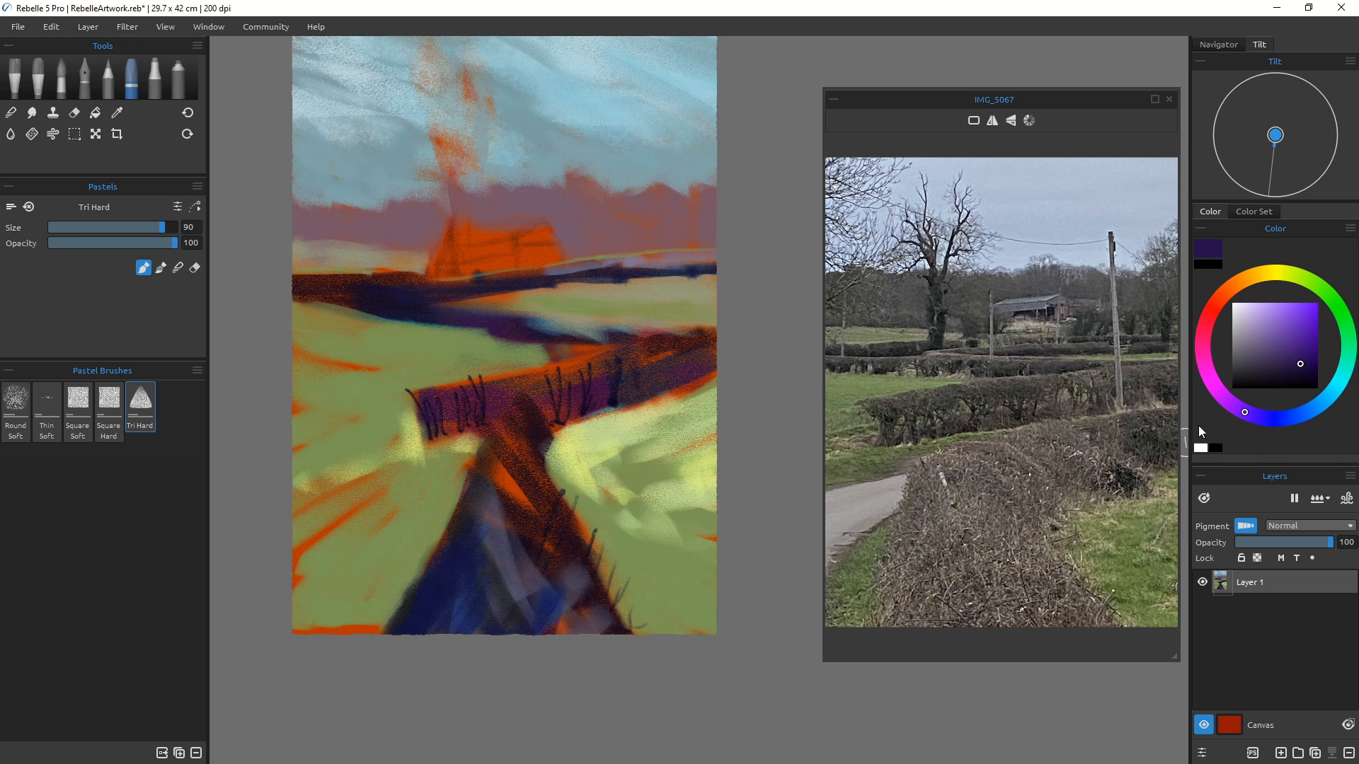
mouse_move(468, 556)
left_mouse_down()
mouse_move(526, 568)
mouse_move(548, 604)
mouse_move(563, 597)
mouse_move(596, 635)
mouse_move(606, 615)
mouse_move(515, 564)
mouse_move(498, 537)
mouse_move(513, 479)
mouse_move(516, 557)
mouse_move(544, 552)
mouse_move(501, 445)
mouse_move(514, 527)
mouse_move(492, 525)
mouse_move(529, 488)
left_mouse_up()
mouse_move(507, 441)
left_mouse_down()
mouse_move(529, 494)
mouse_move(493, 491)
mouse_move(519, 471)
left_mouse_up()
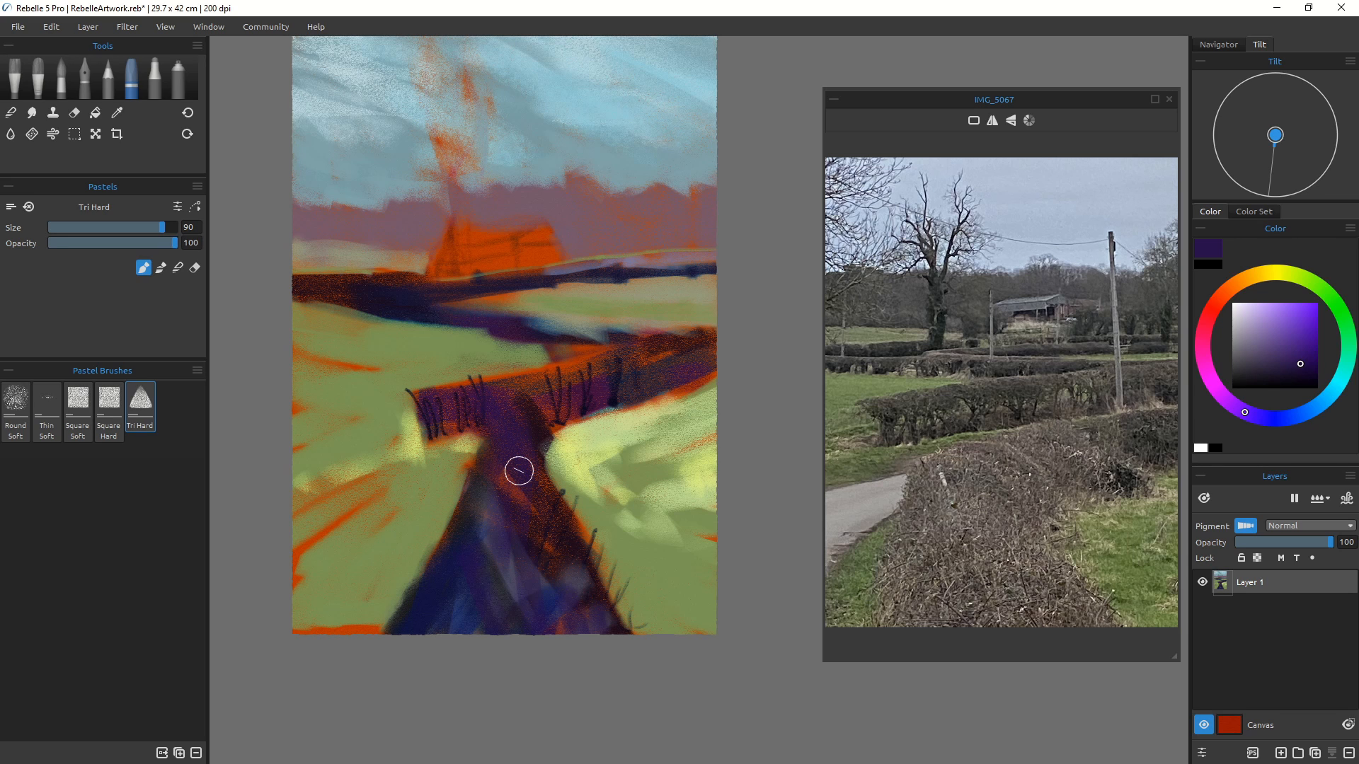
mouse_move(519, 471)
left_mouse_down()
mouse_move(510, 461)
mouse_move(561, 470)
mouse_move(548, 443)
mouse_move(579, 409)
mouse_move(613, 402)
left_mouse_up()
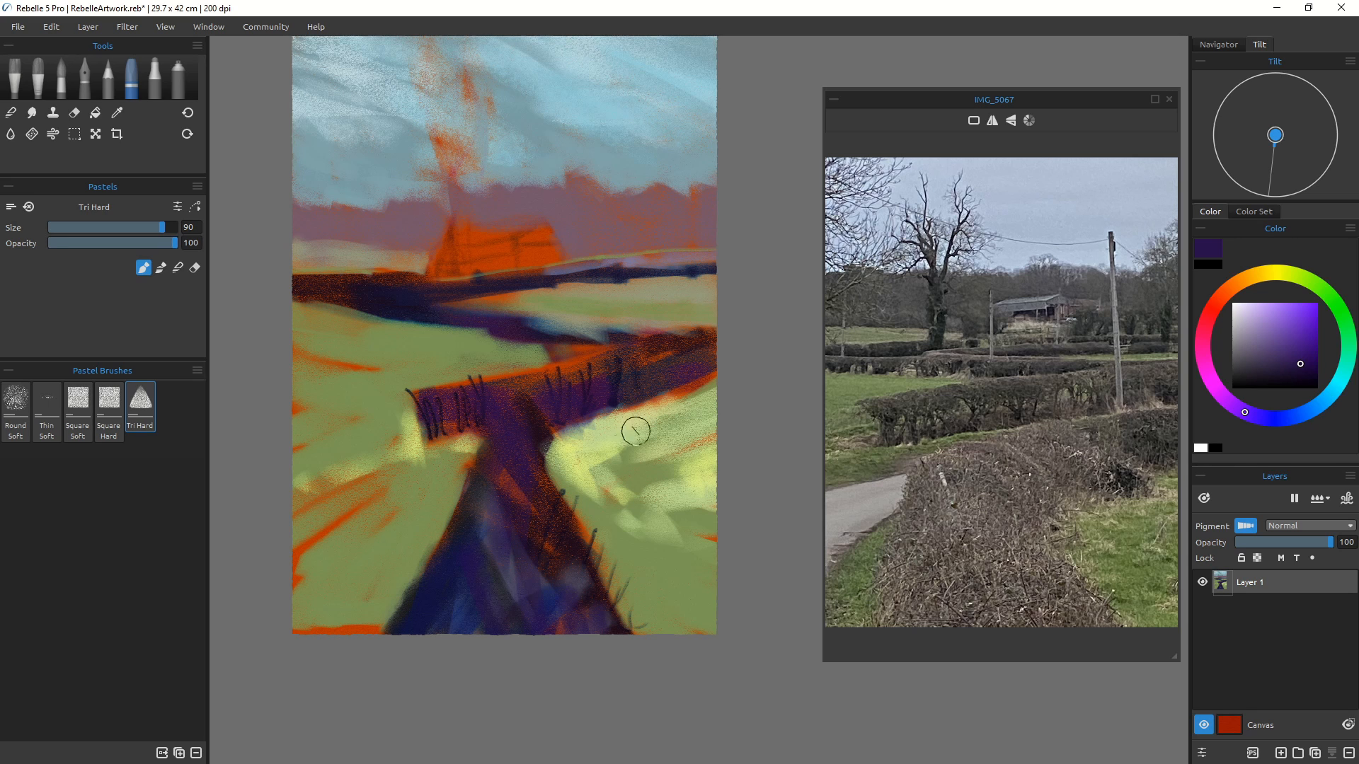
Step: Sample the field green, lighten it, set size 45, and draw light green strokes along the top of the middle hedge
left_click(434, 358, "alt")
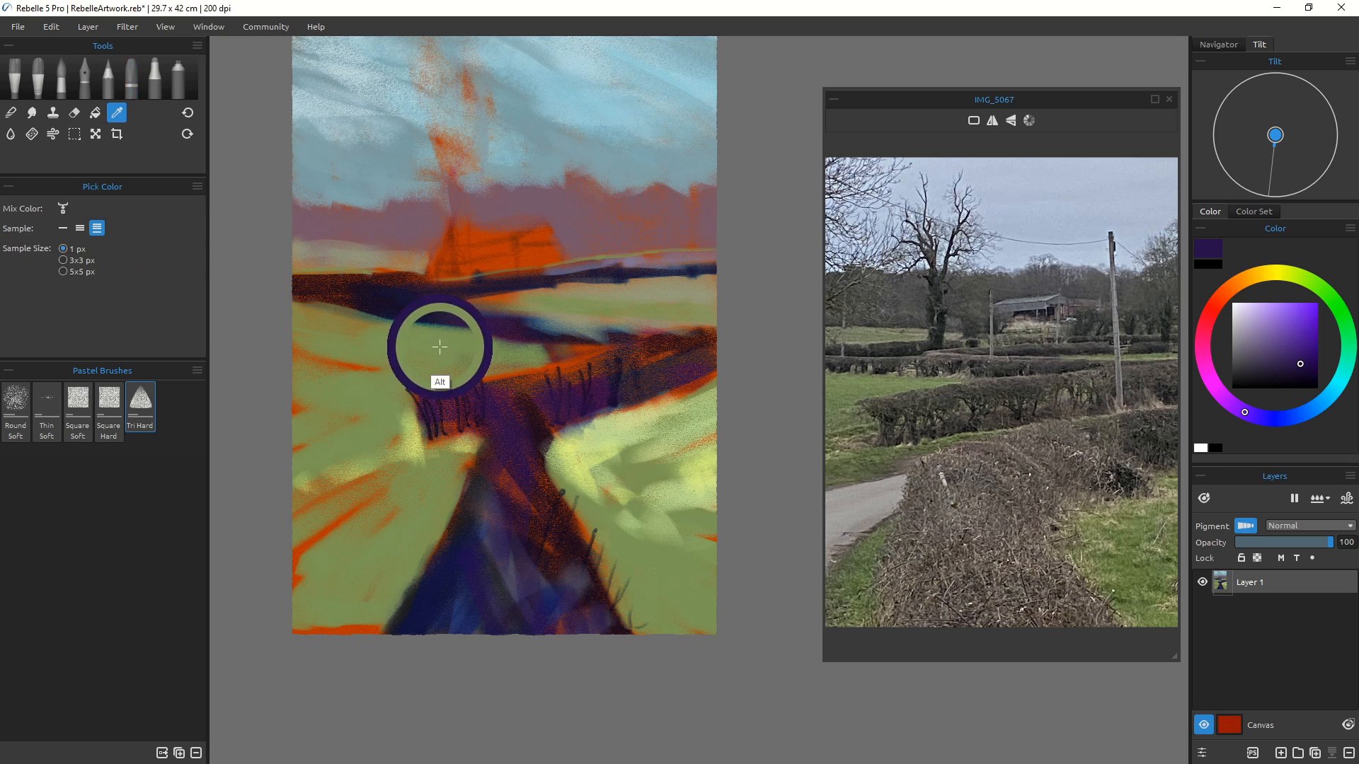
left_click(1252, 314)
left_click(1261, 325)
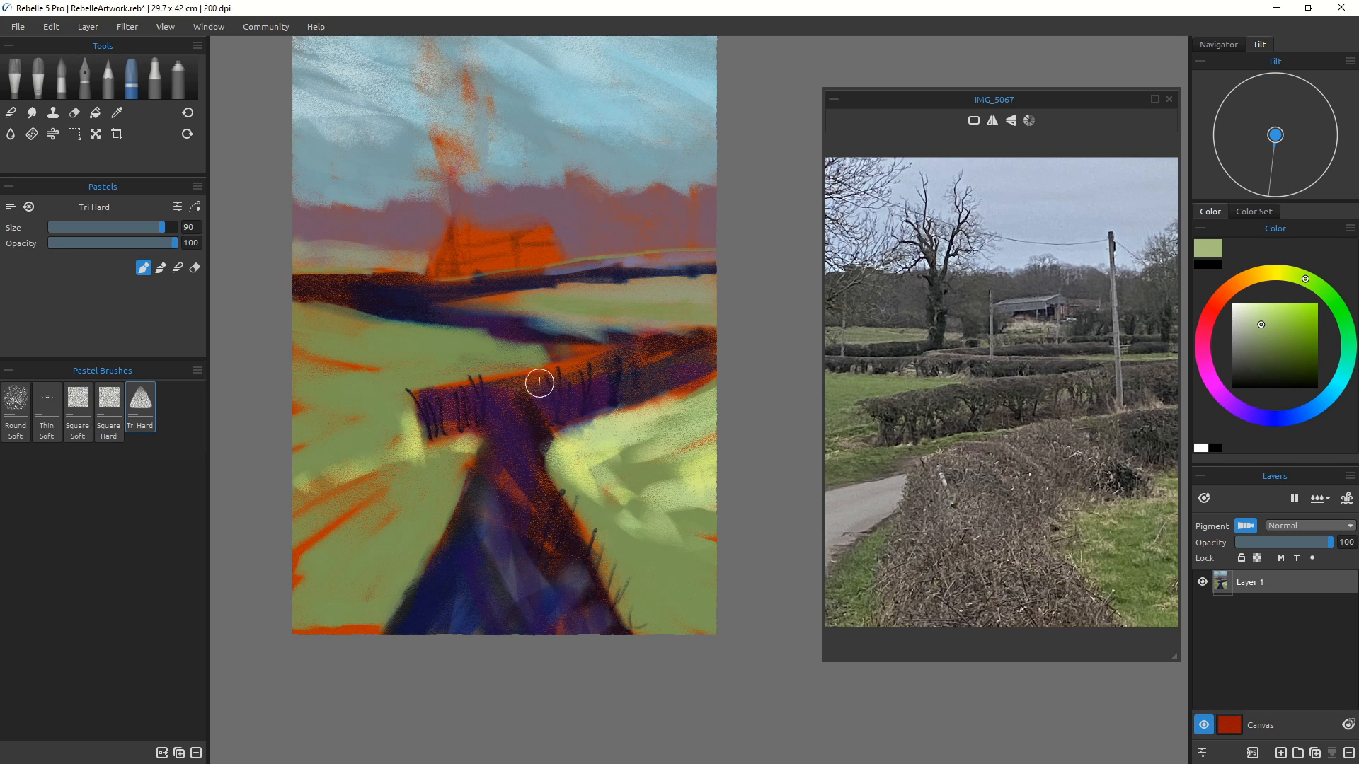
key("bracketleft")
key("bracketleft")
key("bracketleft")
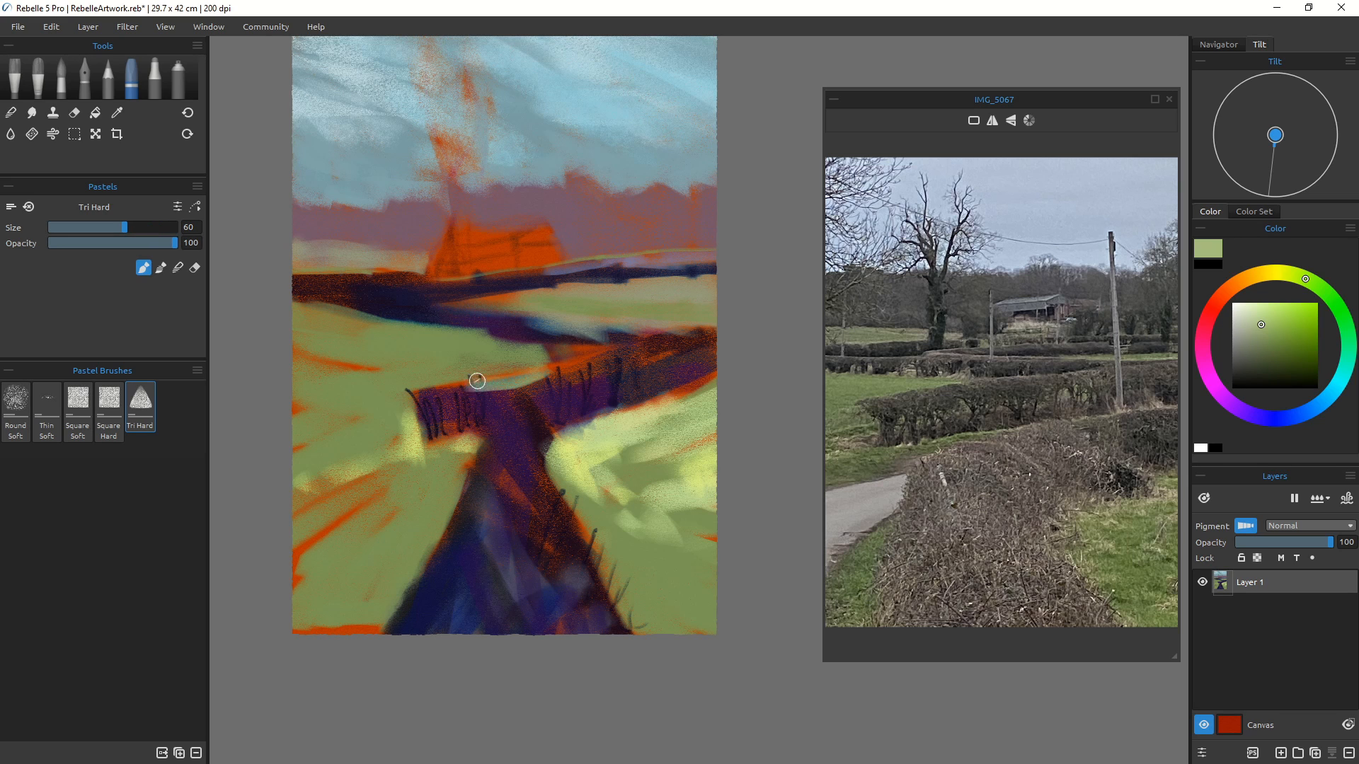
key("bracketleft")
key("bracketleft")
left_click(1265, 313)
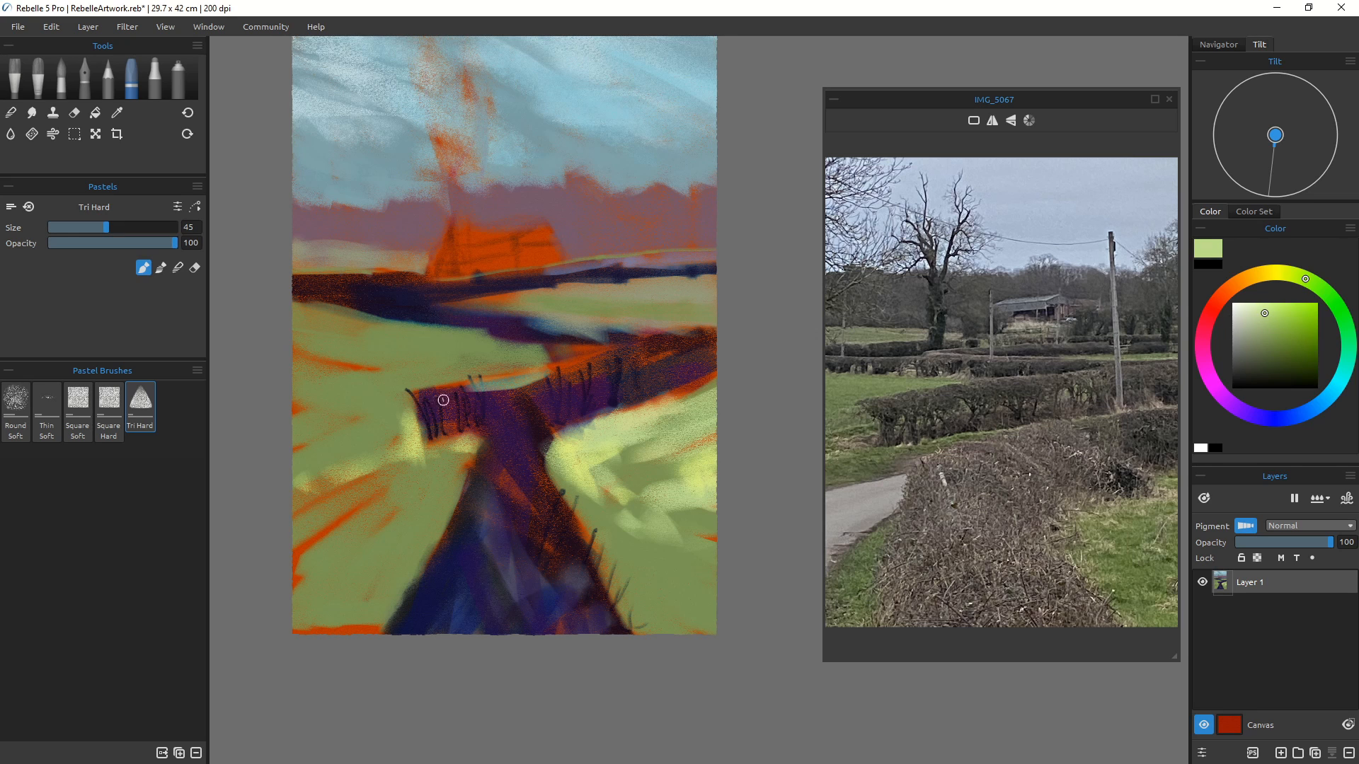
mouse_move(417, 390)
left_mouse_down()
mouse_move(551, 370)
mouse_move(555, 391)
mouse_move(572, 380)
mouse_move(550, 370)
mouse_move(586, 376)
mouse_move(637, 348)
left_mouse_up()
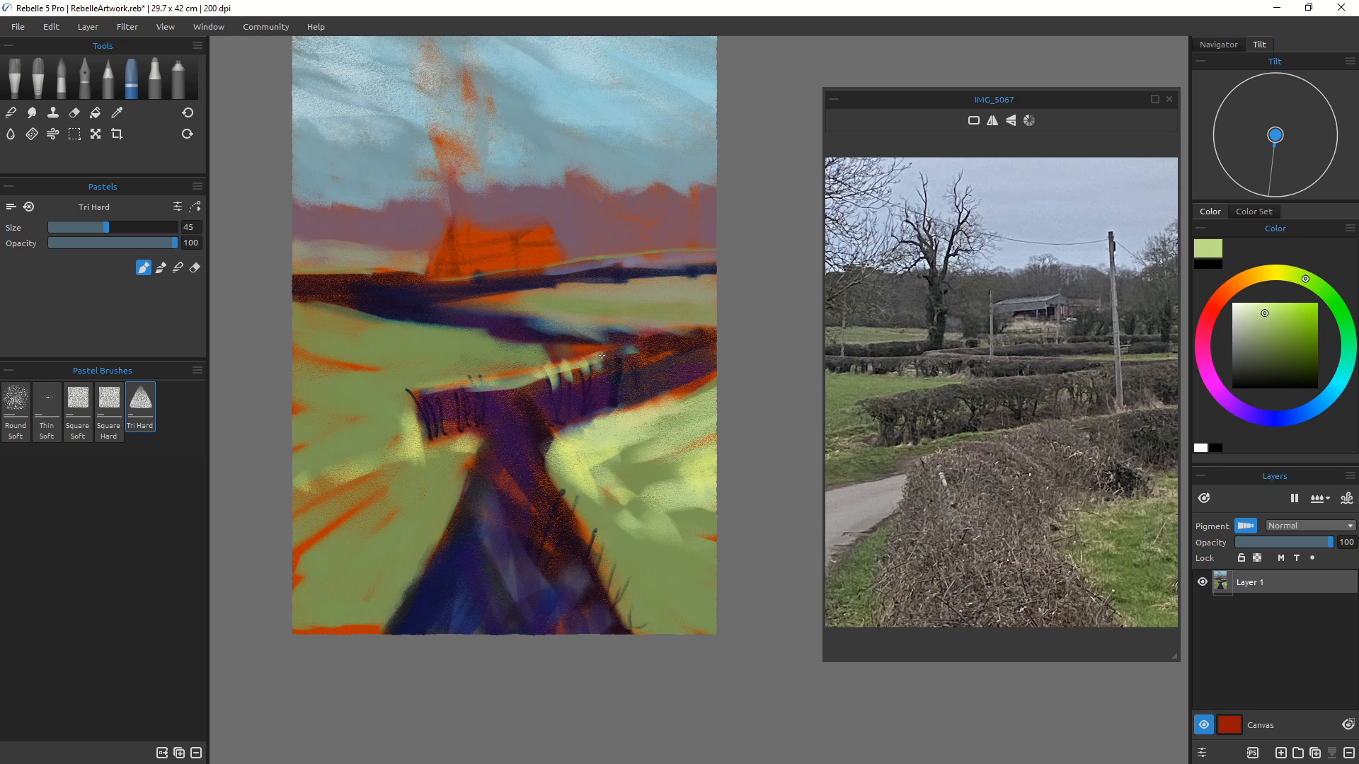
left_click_drag(601, 356, 637, 345)
Step: Reduce the brush to size 30, undo the last six strokes, and dab small light green touches on the hedge and far field
key("bracketleft")
key("bracketleft")
key("bracketleft")
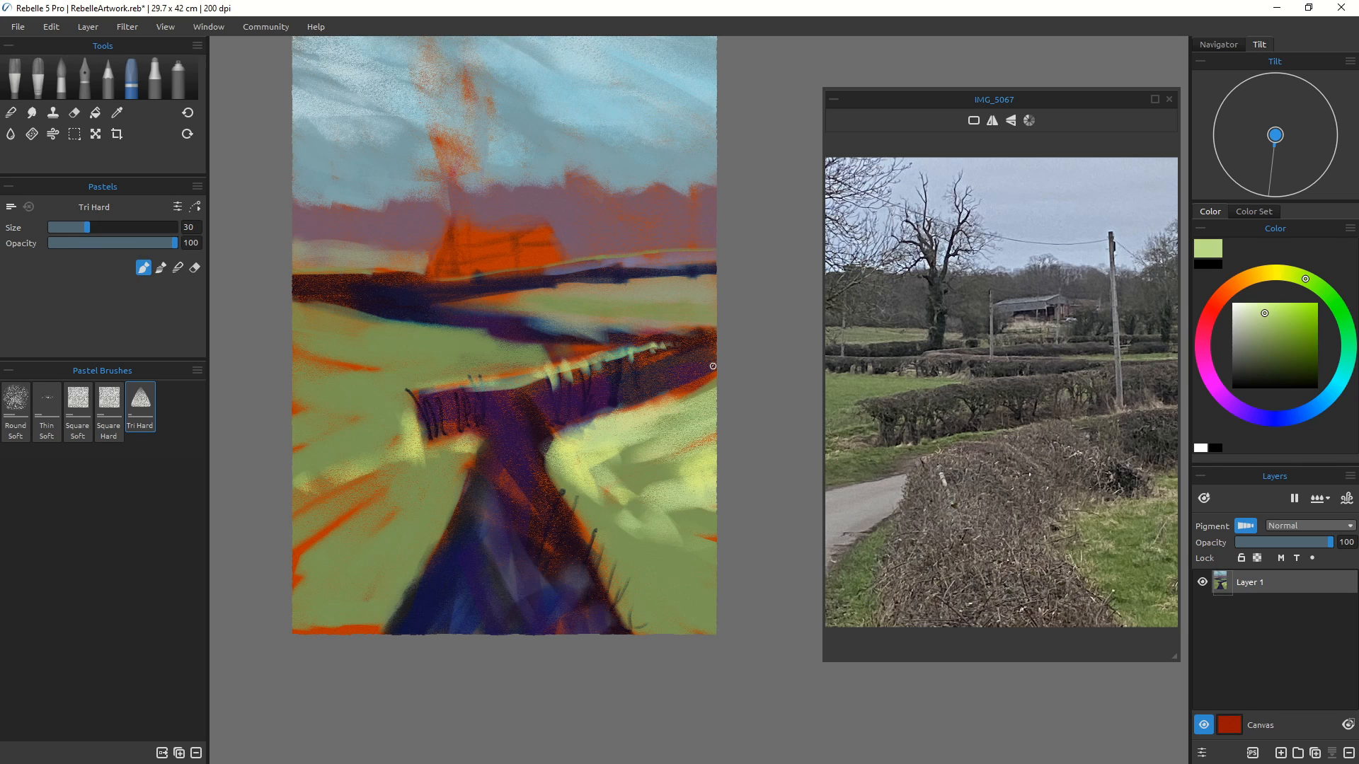
key("ctrl+z")
key("ctrl+z")
key("ctrl+z")
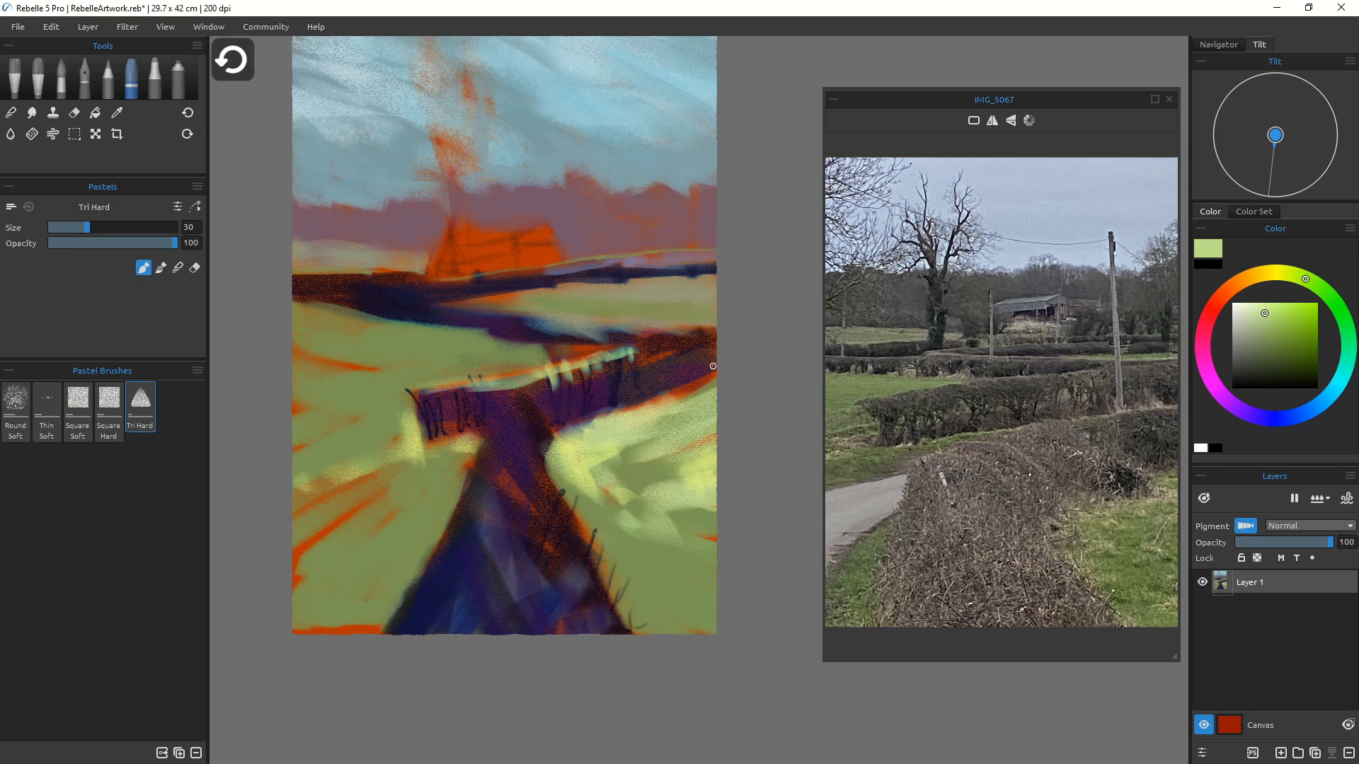
key("ctrl+z")
key("ctrl+z")
key("ctrl+z")
key("ctrl+z")
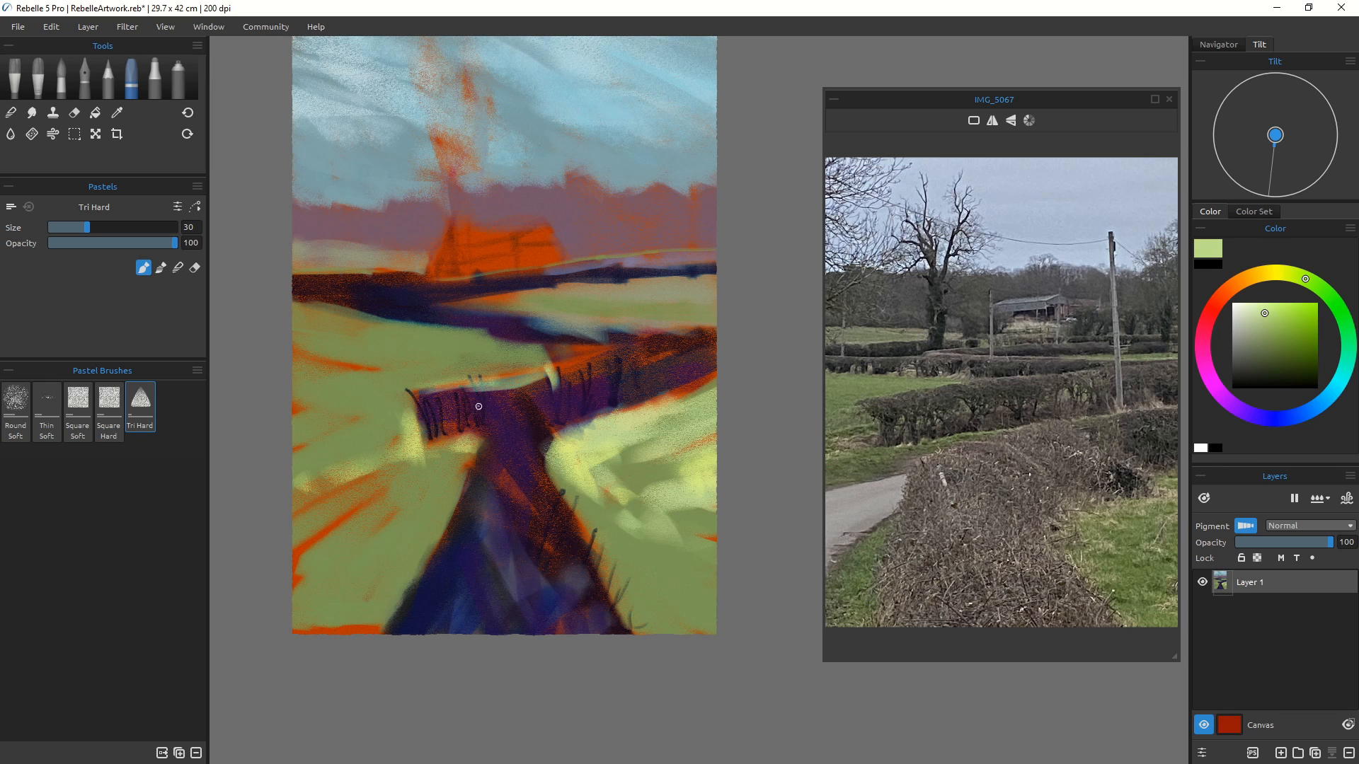
left_click_drag(464, 384, 454, 383)
mouse_move(602, 317)
left_mouse_down()
mouse_move(705, 324)
mouse_move(577, 320)
left_mouse_up()
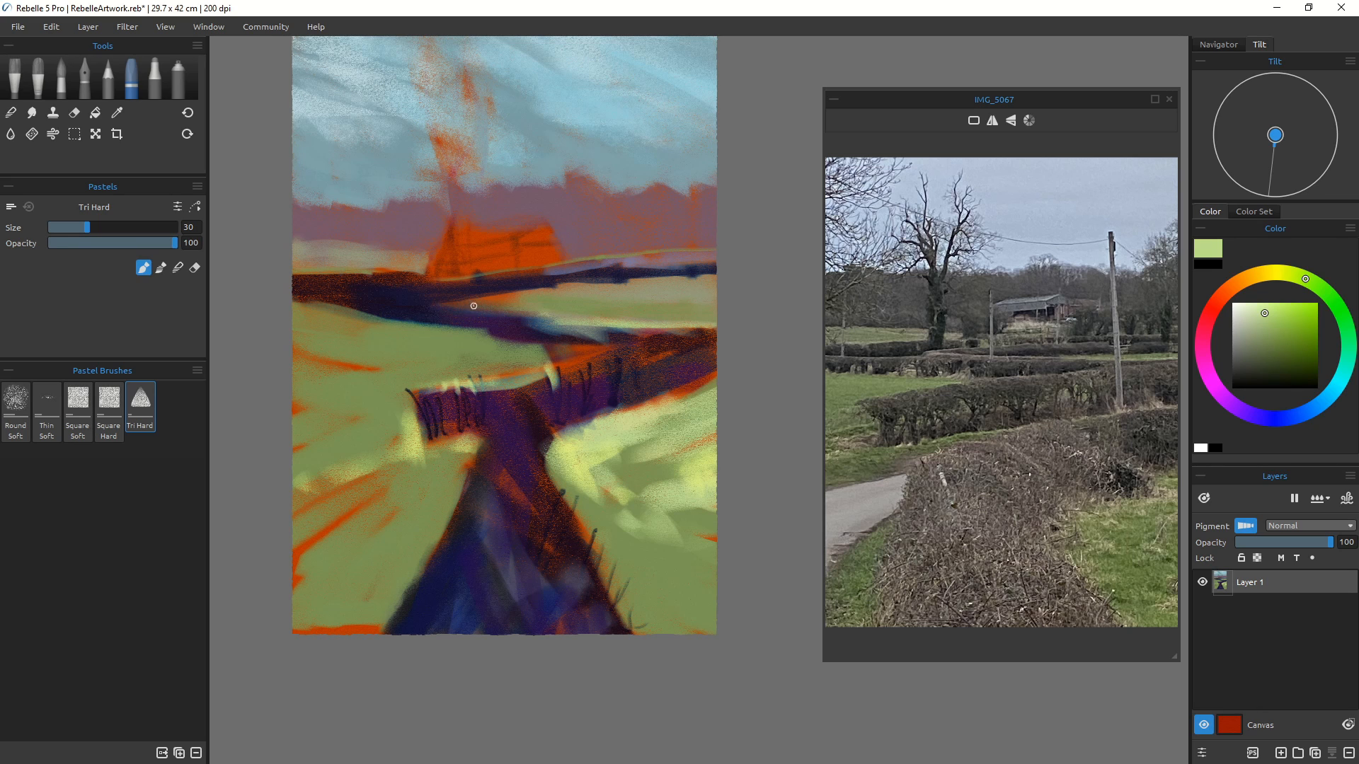
Step: Add more light green strokes along the top edge of the middle hedge
left_click_drag(439, 303, 473, 305)
mouse_move(389, 296)
left_mouse_down()
mouse_move(308, 287)
mouse_move(608, 323)
left_mouse_up()
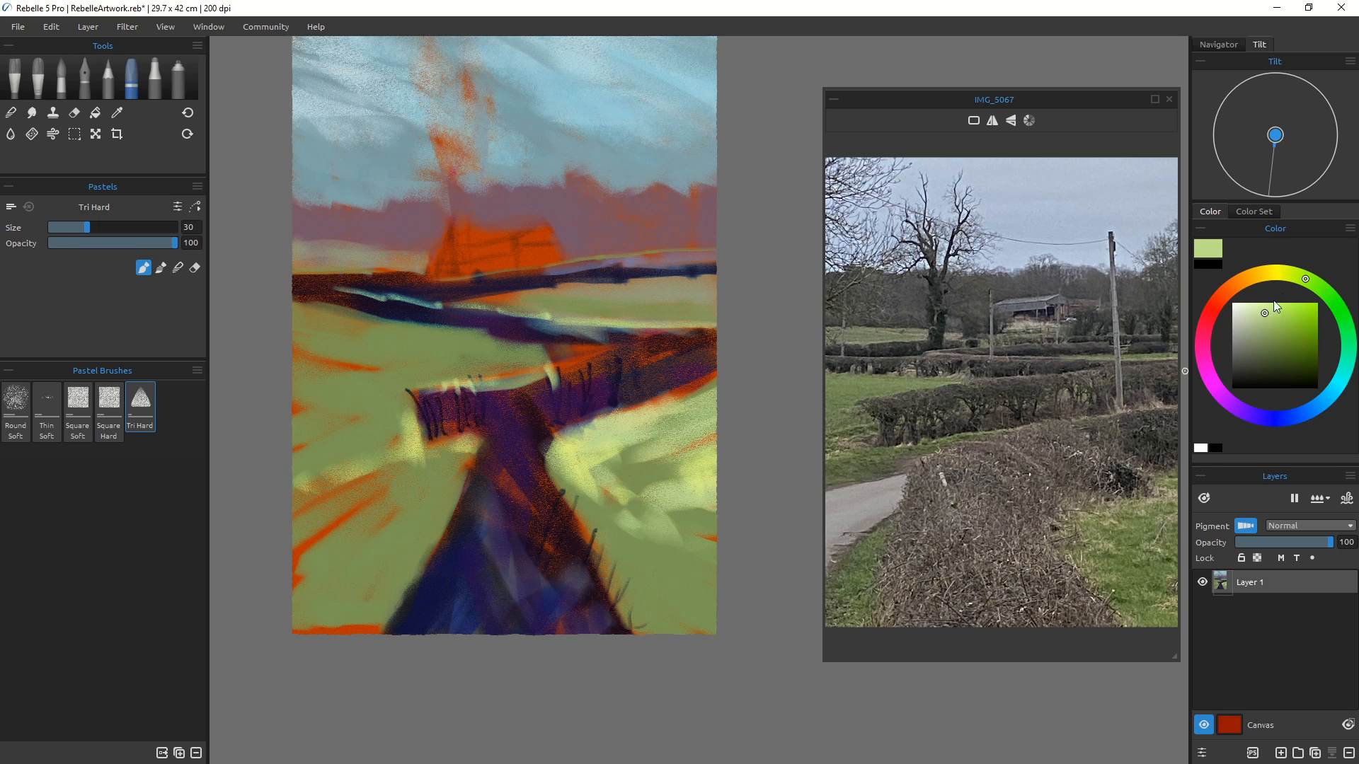
Step: Choose a yellow-green, enlarge the brush to size 60, and sweep a stroke across the upper-left field
left_click(1293, 275)
key("bracketright")
key("bracketright")
key("bracketright")
key("bracketright")
key("bracketright")
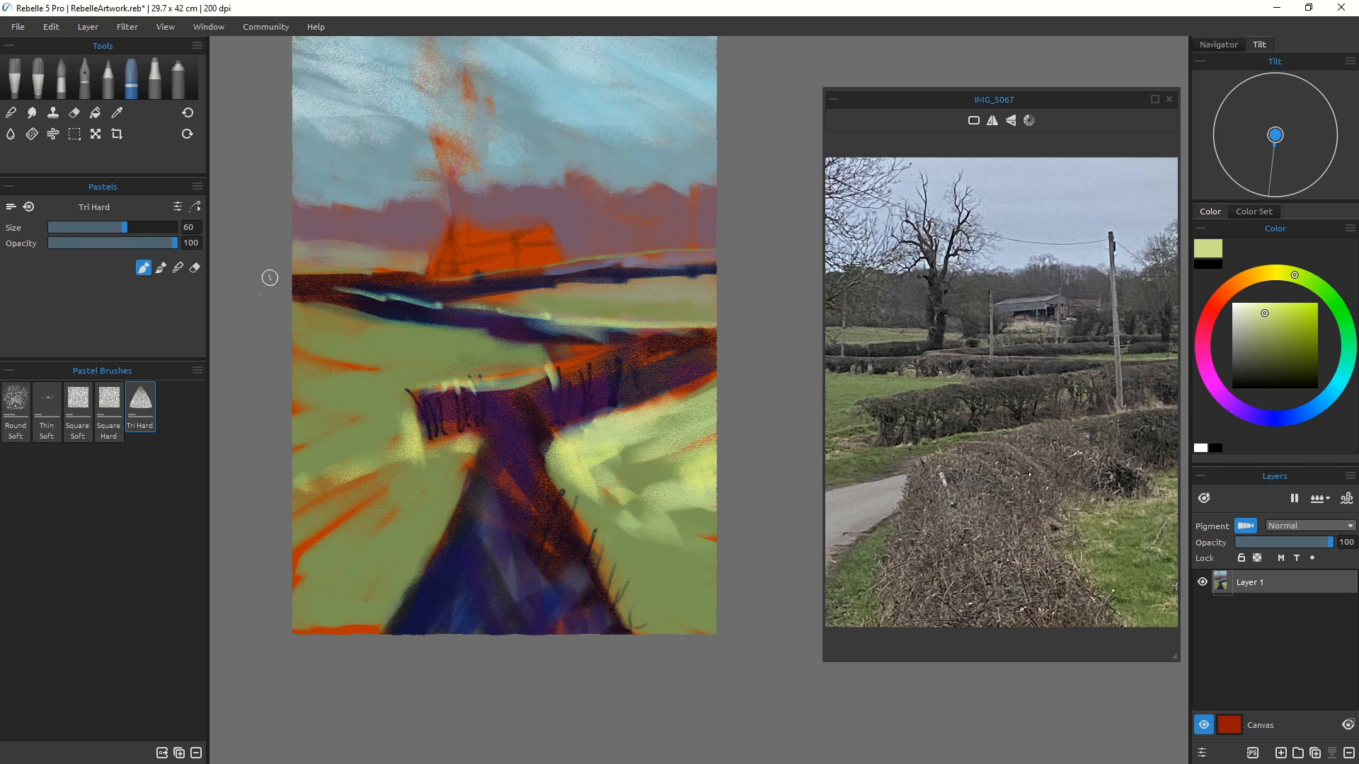
left_click_drag(303, 319, 452, 335)
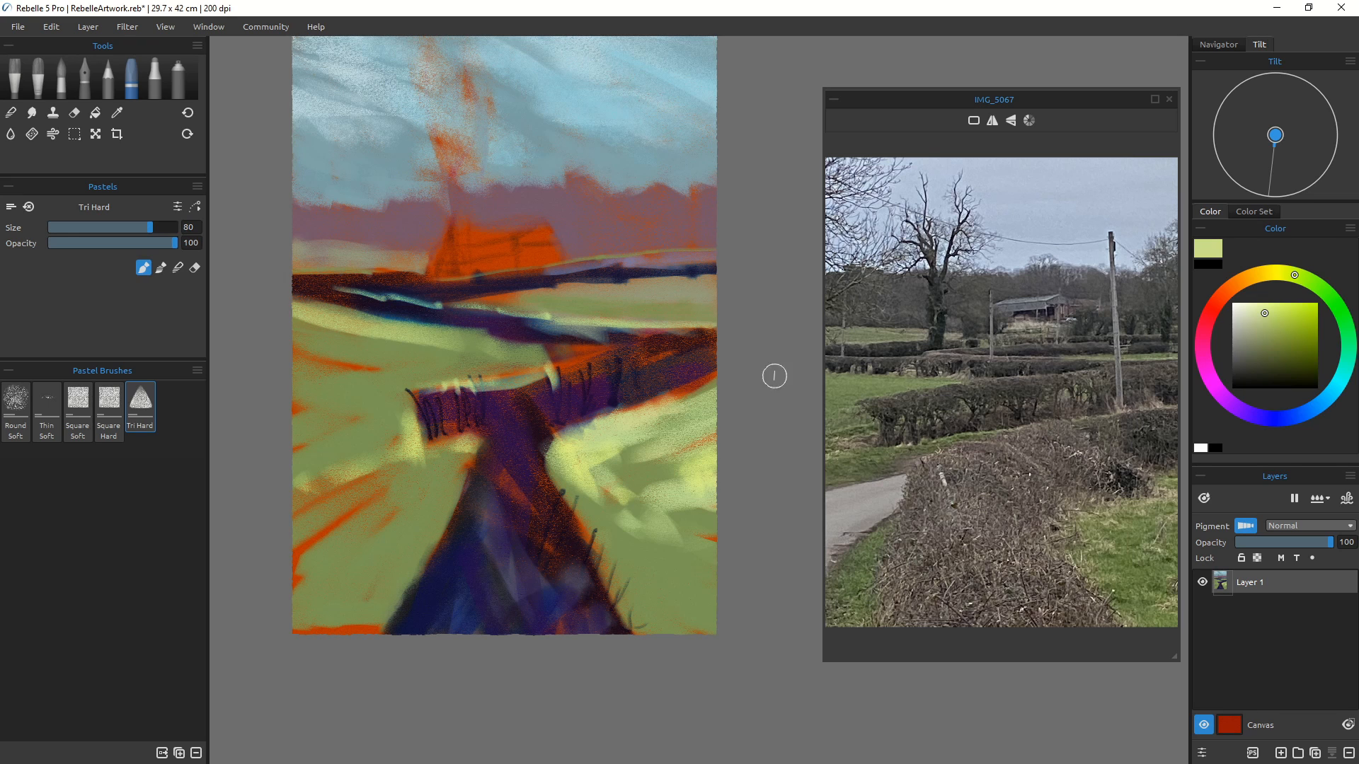
Step: Darken the green, reduce the brush to size 50, and paint strokes across the middle field left of the hedge
left_click(1270, 334)
mouse_move(420, 333)
left_mouse_down()
mouse_move(262, 318)
mouse_move(446, 348)
left_mouse_up()
key("bracketleft")
key("bracketleft")
key("bracketleft")
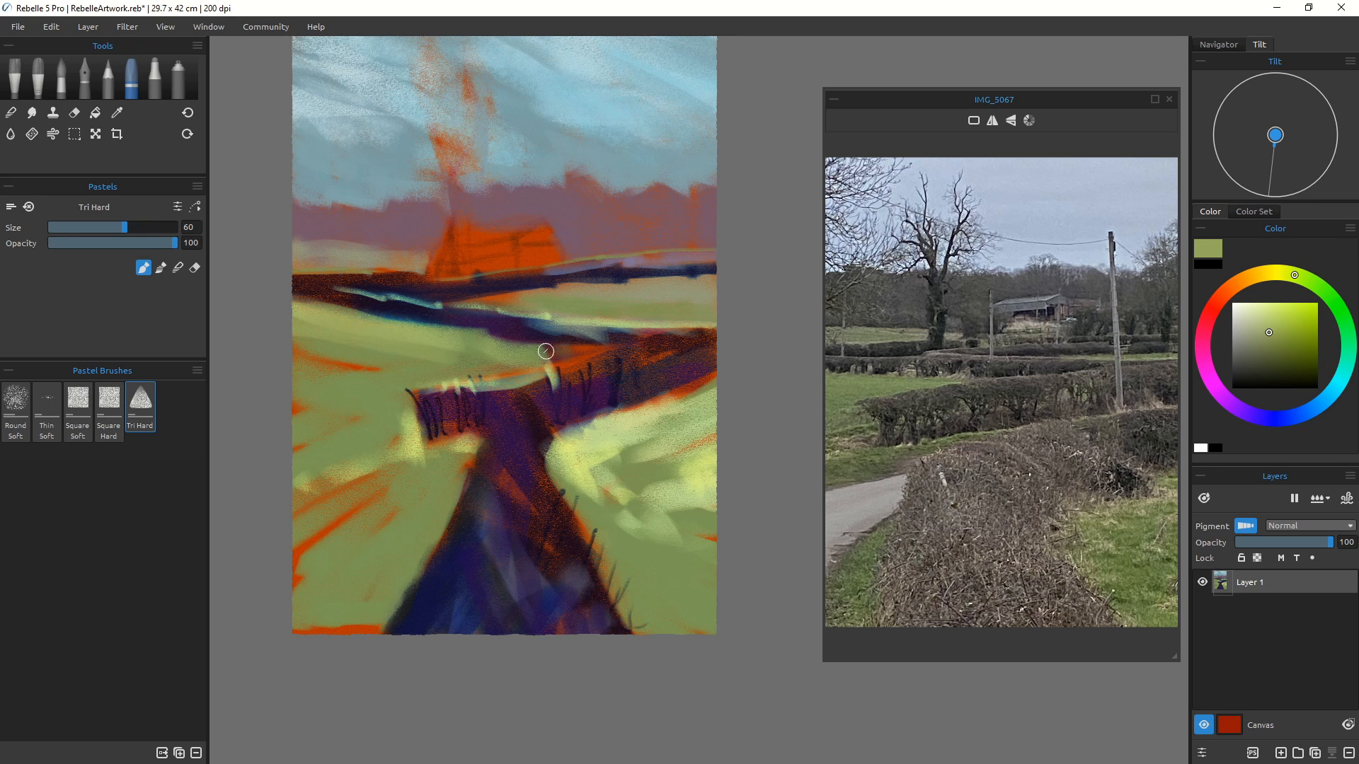
mouse_move(536, 348)
left_mouse_down()
mouse_move(581, 354)
mouse_move(538, 354)
left_mouse_up()
left_click_drag(295, 357, 384, 366)
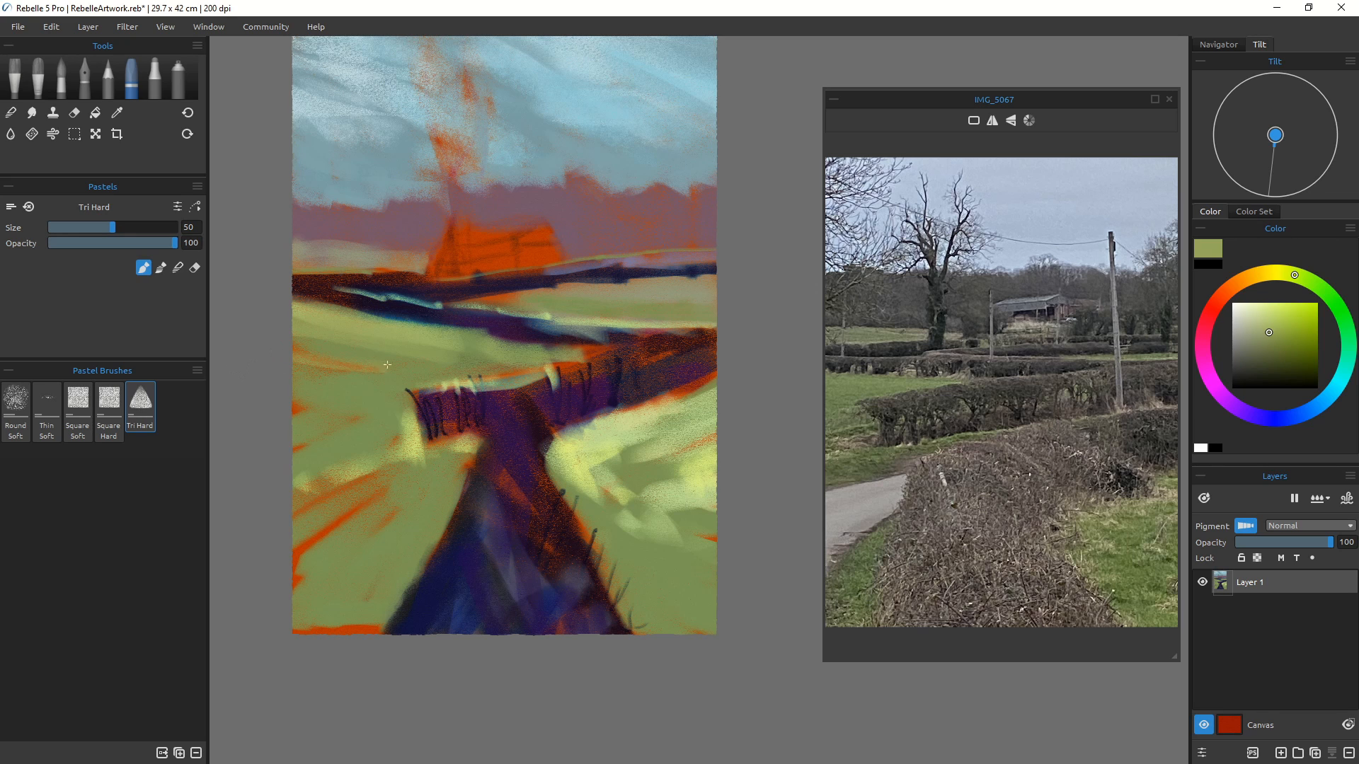
mouse_move(322, 332)
left_mouse_down()
mouse_move(295, 371)
mouse_move(285, 365)
mouse_move(314, 331)
mouse_move(366, 355)
left_mouse_up()
Step: Paint green strokes over the right-hand field and raise the brush size to 100
mouse_move(717, 396)
left_mouse_down()
mouse_move(633, 433)
mouse_move(686, 389)
mouse_move(623, 430)
mouse_move(603, 466)
mouse_move(615, 443)
mouse_move(637, 440)
mouse_move(610, 454)
left_mouse_up()
key("bracketright")
mouse_move(688, 440)
left_mouse_down()
mouse_move(570, 448)
mouse_move(640, 431)
mouse_move(566, 451)
mouse_move(583, 449)
mouse_move(606, 482)
mouse_move(590, 499)
mouse_move(605, 461)
mouse_move(633, 458)
mouse_move(664, 487)
left_mouse_up()
key("bracketright")
key("bracketright")
key("bracketright")
key("bracketright")
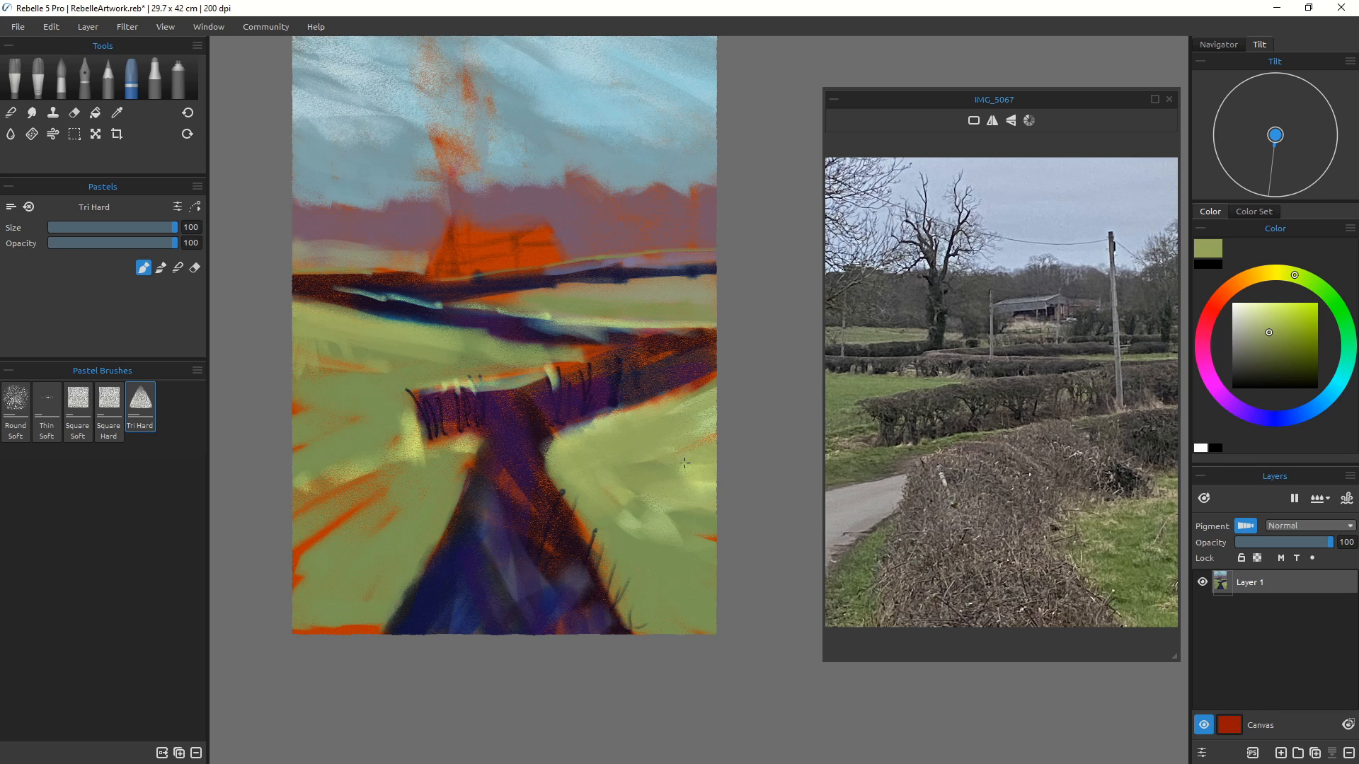
Step: Pick a darker olive green and paint broad strokes over the lower fields on both sides of the foreground hedge
left_click(1294, 350)
mouse_move(679, 539)
left_mouse_down()
mouse_move(731, 516)
mouse_move(673, 548)
mouse_move(702, 573)
left_mouse_up()
mouse_move(595, 498)
left_mouse_down()
mouse_move(678, 517)
mouse_move(675, 484)
mouse_move(604, 551)
mouse_move(604, 531)
mouse_move(606, 518)
mouse_move(649, 564)
mouse_move(637, 535)
mouse_move(684, 580)
mouse_move(645, 598)
mouse_move(711, 610)
mouse_move(651, 624)
left_mouse_up()
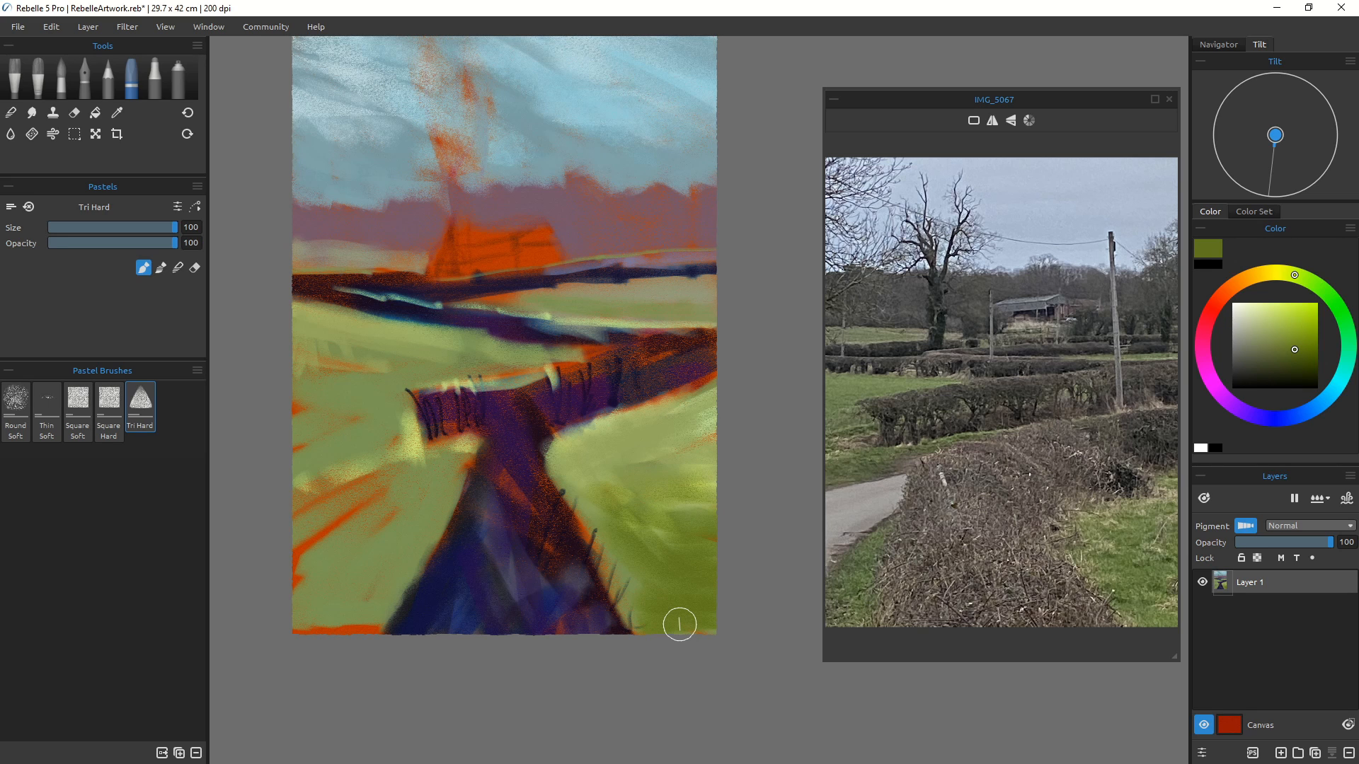
mouse_move(403, 515)
left_mouse_down()
mouse_move(319, 543)
mouse_move(332, 543)
mouse_move(293, 509)
mouse_move(397, 514)
mouse_move(383, 584)
mouse_move(332, 644)
mouse_move(332, 571)
mouse_move(295, 624)
left_mouse_up()
mouse_move(233, 593)
left_mouse_down()
mouse_move(347, 582)
mouse_move(294, 560)
left_mouse_up()
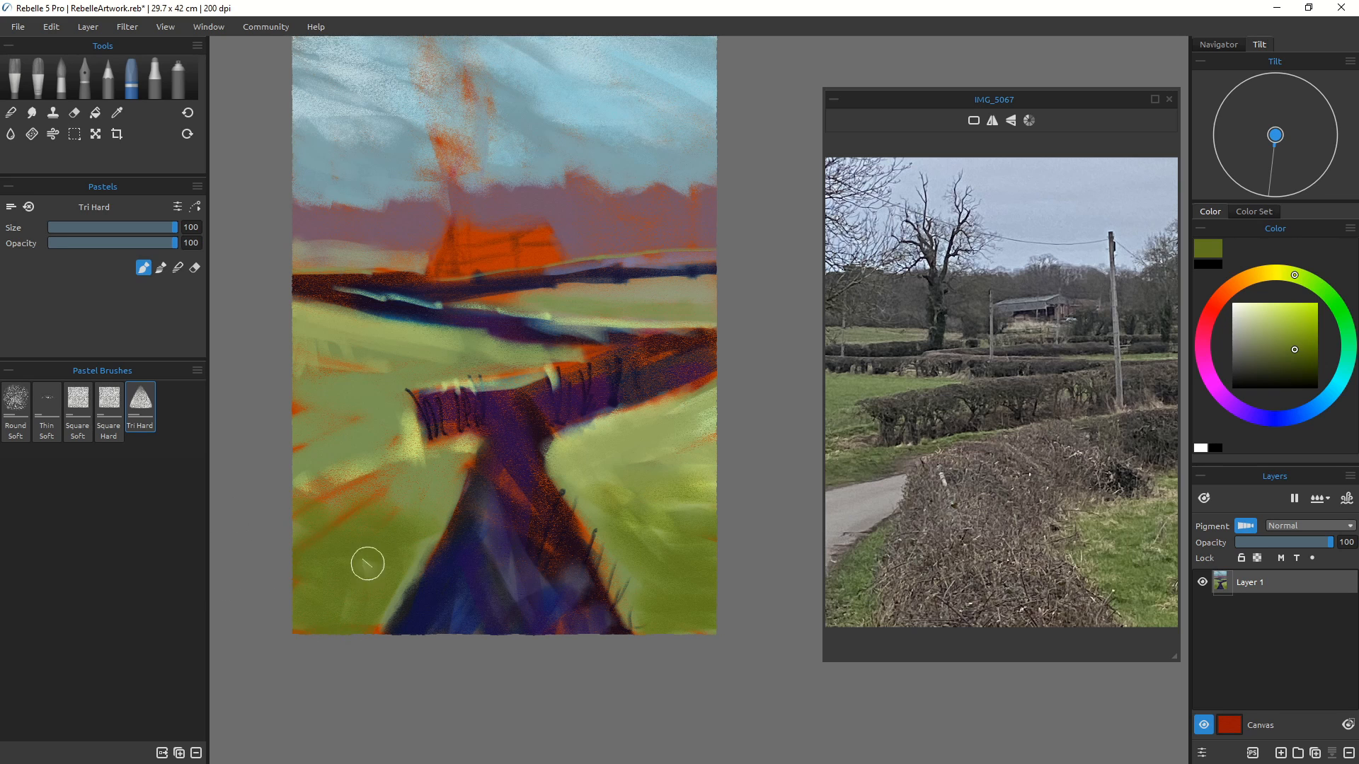
left_click_drag(426, 528, 375, 618)
left_click_drag(462, 467, 438, 499)
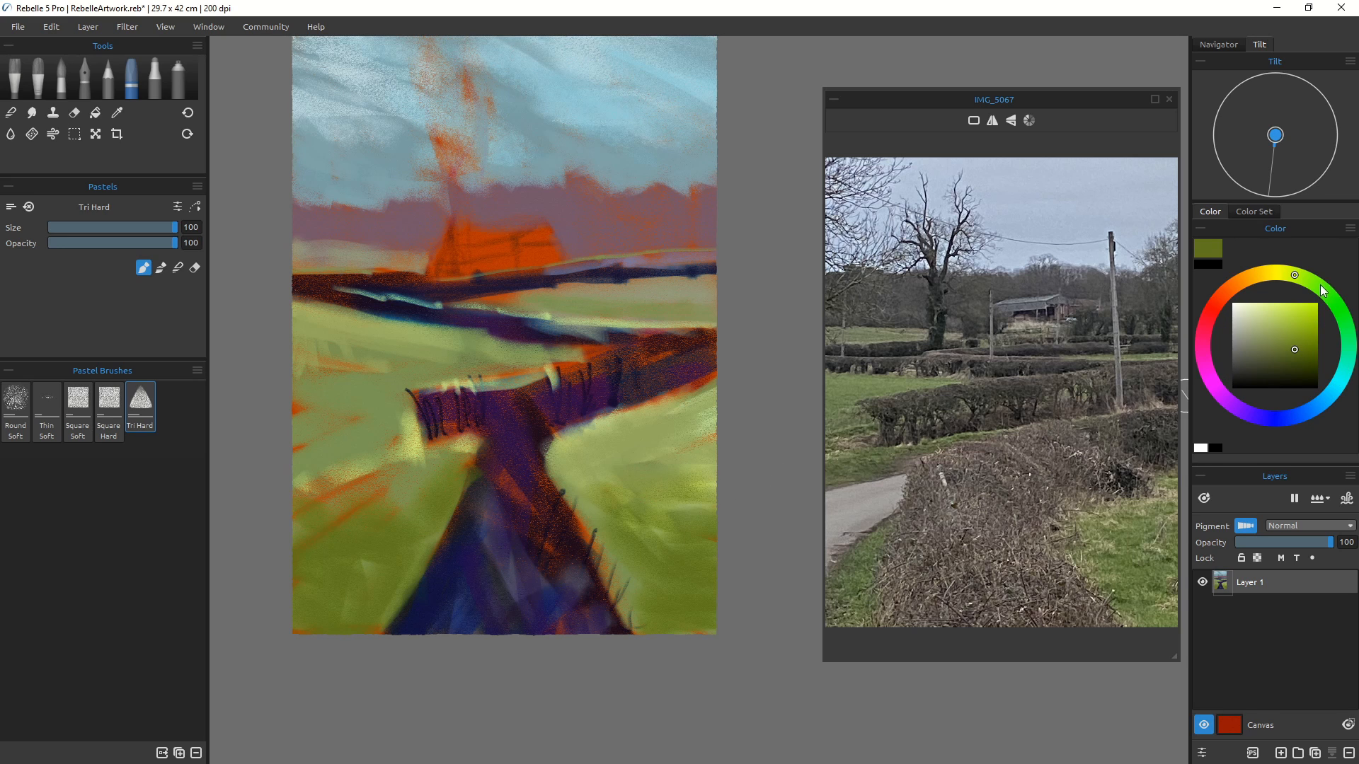
Step: Shift to a richer grass green and add strokes in the lower-right and lower-left foreground fields
left_click(1320, 288)
left_click_drag(606, 546, 662, 593)
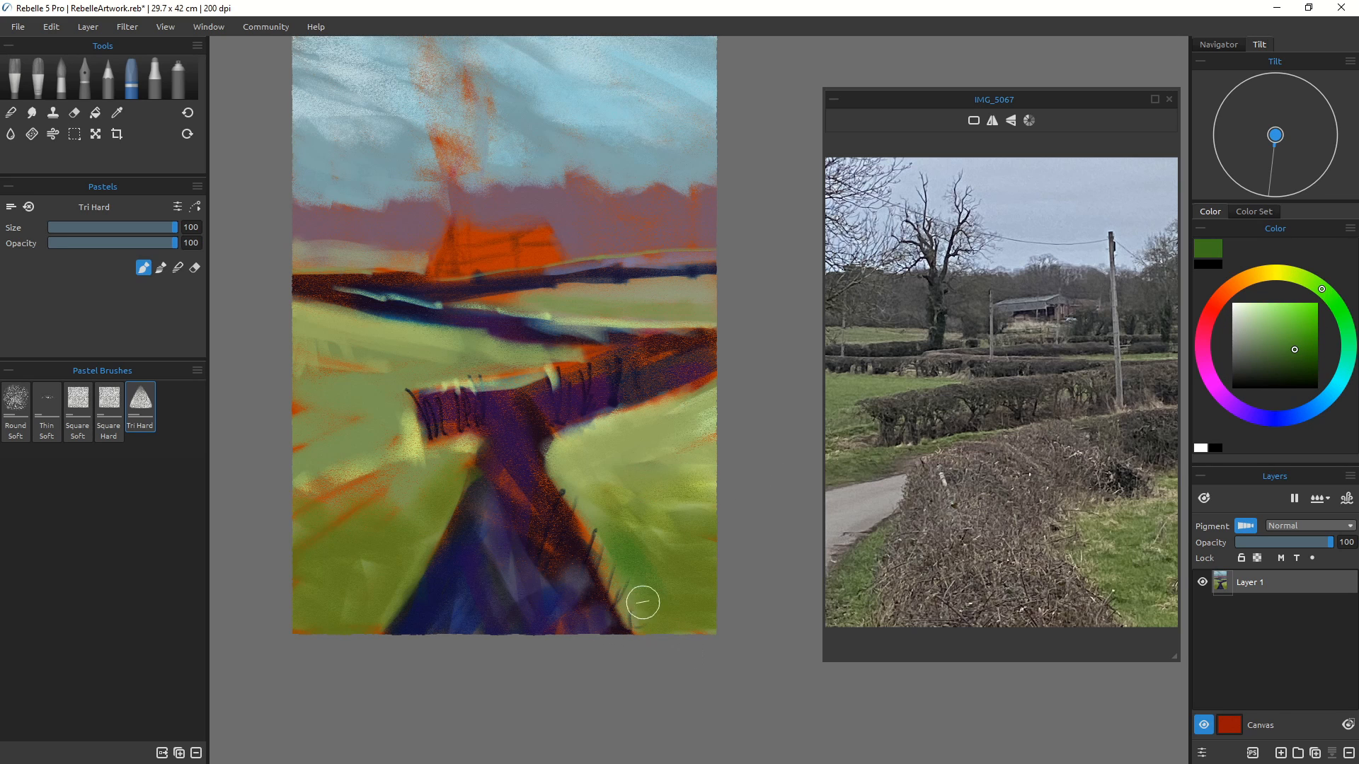
mouse_move(646, 546)
left_mouse_down()
mouse_move(739, 506)
mouse_move(683, 550)
mouse_move(701, 579)
left_mouse_up()
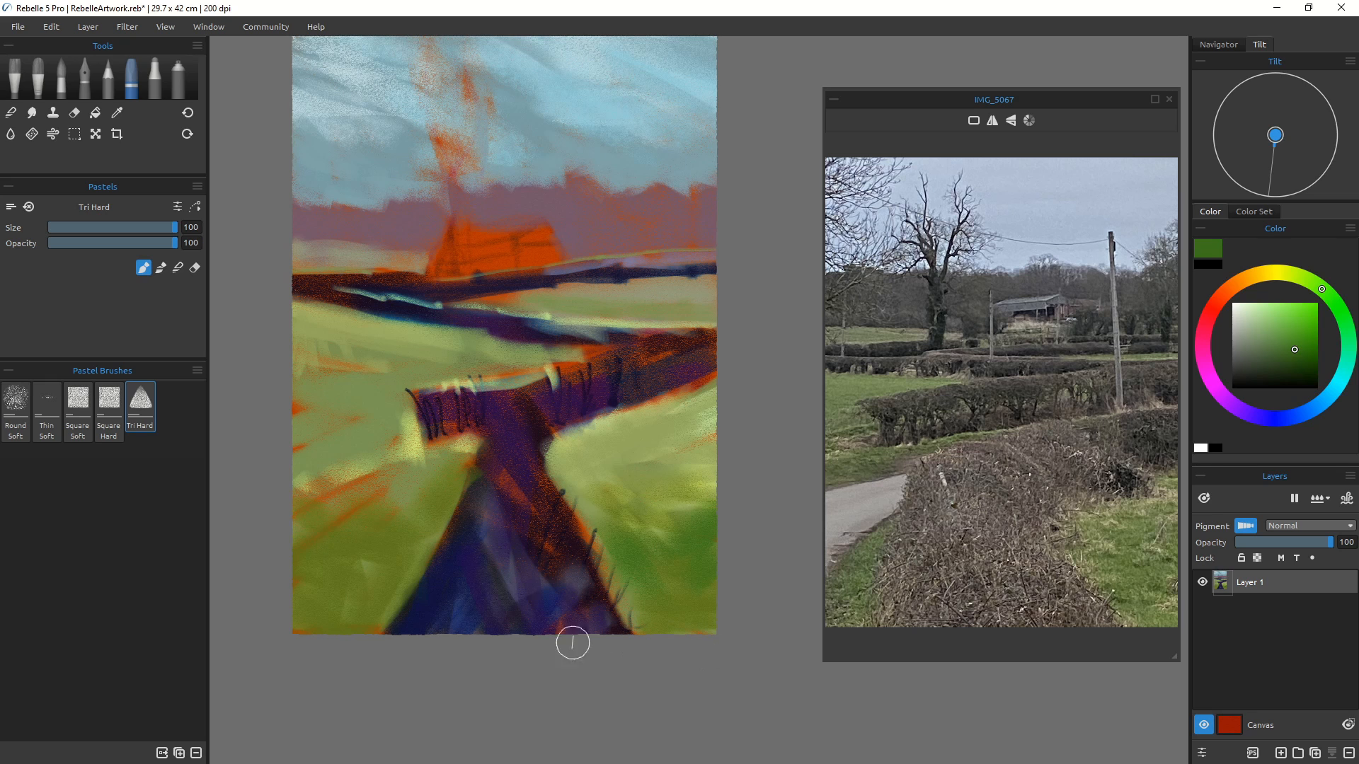
mouse_move(671, 486)
left_mouse_down()
mouse_move(712, 443)
mouse_move(680, 499)
mouse_move(622, 468)
mouse_move(579, 474)
left_mouse_up()
mouse_move(296, 566)
left_mouse_down()
mouse_move(368, 570)
mouse_move(340, 611)
mouse_move(401, 548)
mouse_move(394, 607)
mouse_move(465, 534)
mouse_move(403, 531)
mouse_move(429, 606)
mouse_move(377, 637)
left_mouse_up()
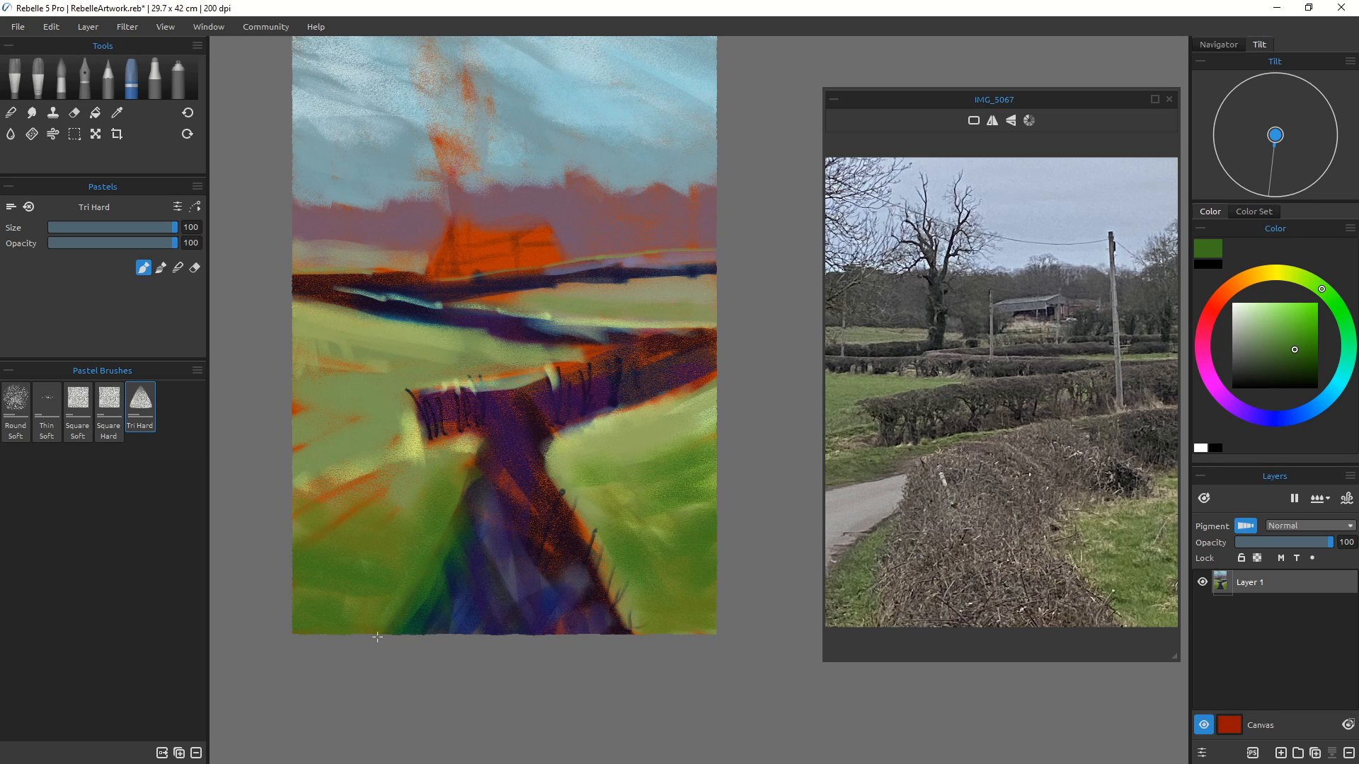
Step: Switch to the Blend tool's Soft brush at size 100 and blend the lower-left field
left_click(11, 112)
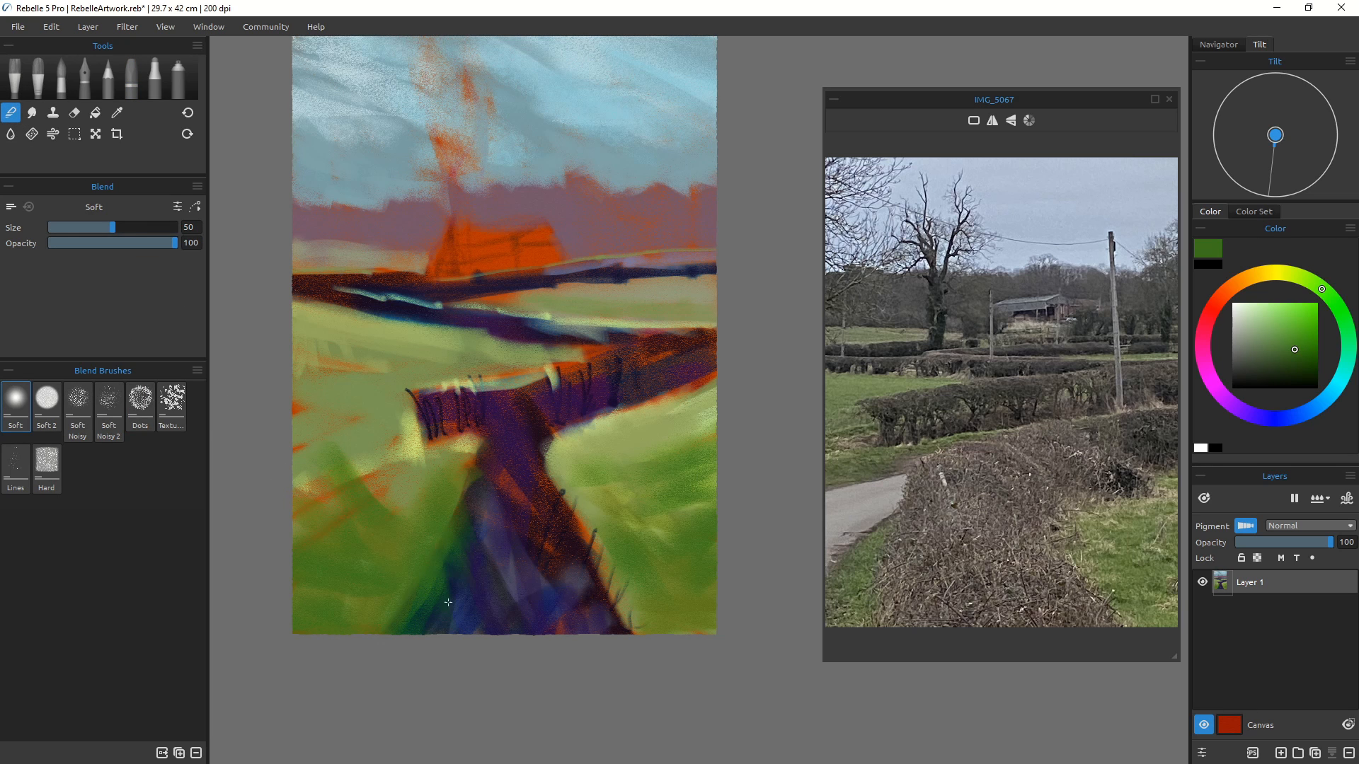
key("bracketright")
key("bracketright")
key("bracketright")
key("bracketright")
key("bracketright")
mouse_move(411, 550)
left_mouse_down()
mouse_move(441, 505)
mouse_move(448, 554)
mouse_move(460, 476)
mouse_move(472, 526)
mouse_move(456, 495)
left_mouse_up()
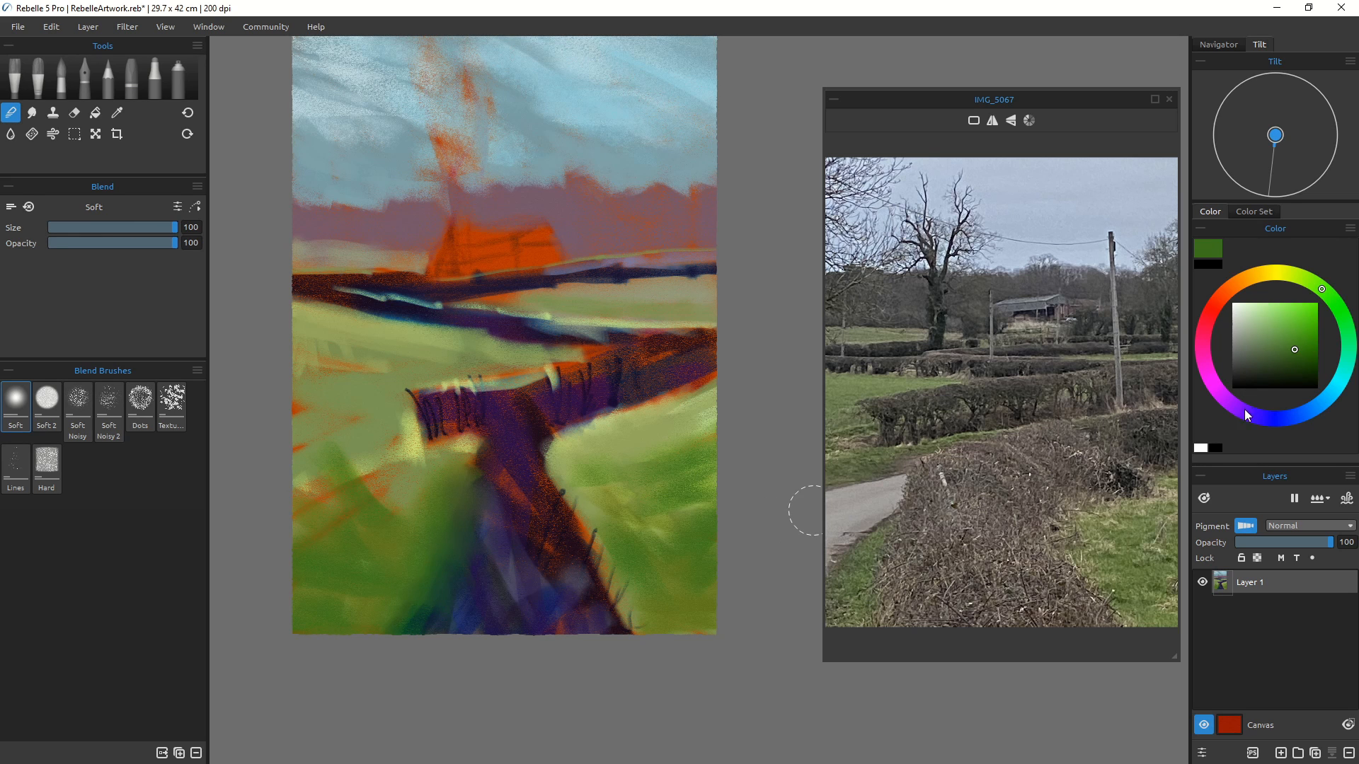
Step: Pick a deep blue-purple and repaint strokes along the foreground hedge with the pastel
left_click(1263, 418)
mouse_move(414, 555)
left_mouse_down()
mouse_move(438, 564)
mouse_move(432, 582)
left_mouse_up()
left_click_drag(436, 515, 476, 516)
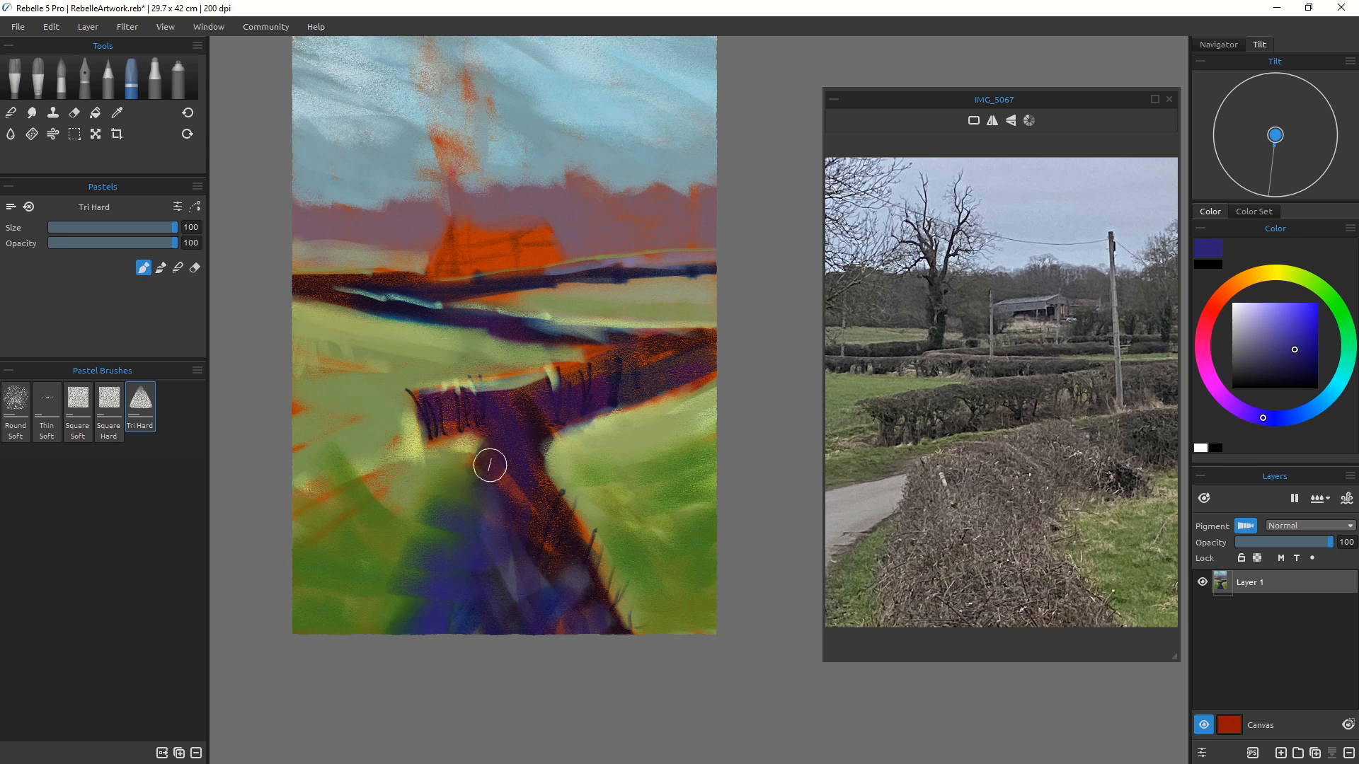
Step: Blend the foreground hedge, the right field, the far hedge line and the left field edges with the Blend tool
left_click(9, 135)
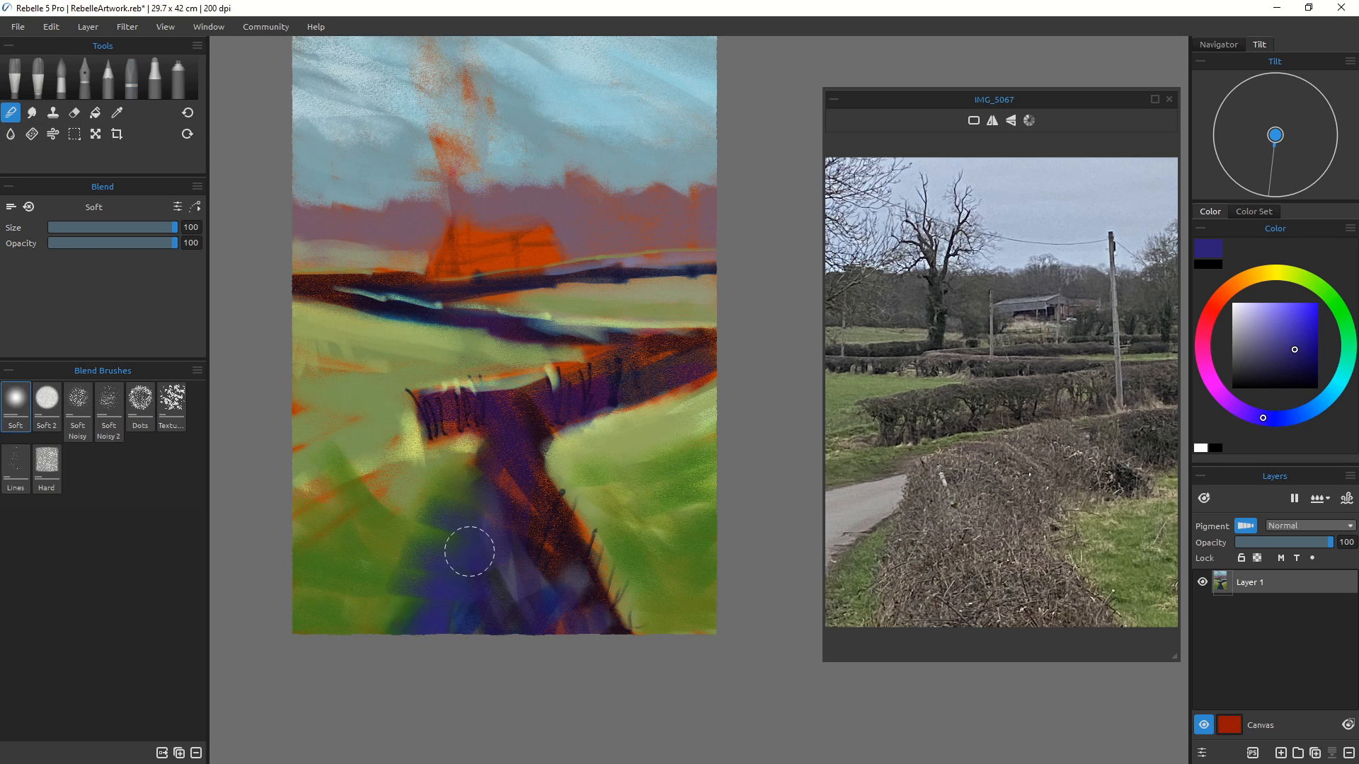
left_click_drag(464, 461, 468, 471)
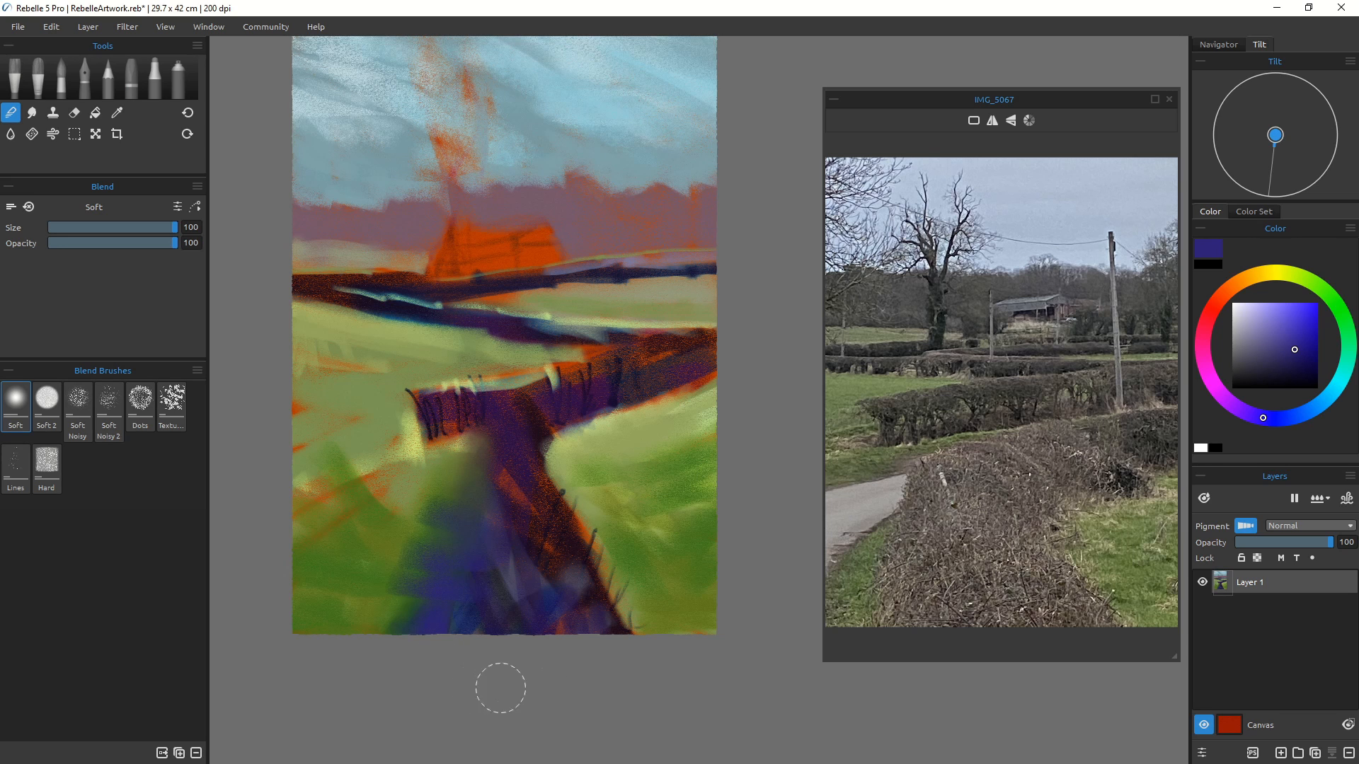
mouse_move(606, 615)
left_mouse_down()
mouse_move(590, 587)
mouse_move(584, 532)
left_mouse_up()
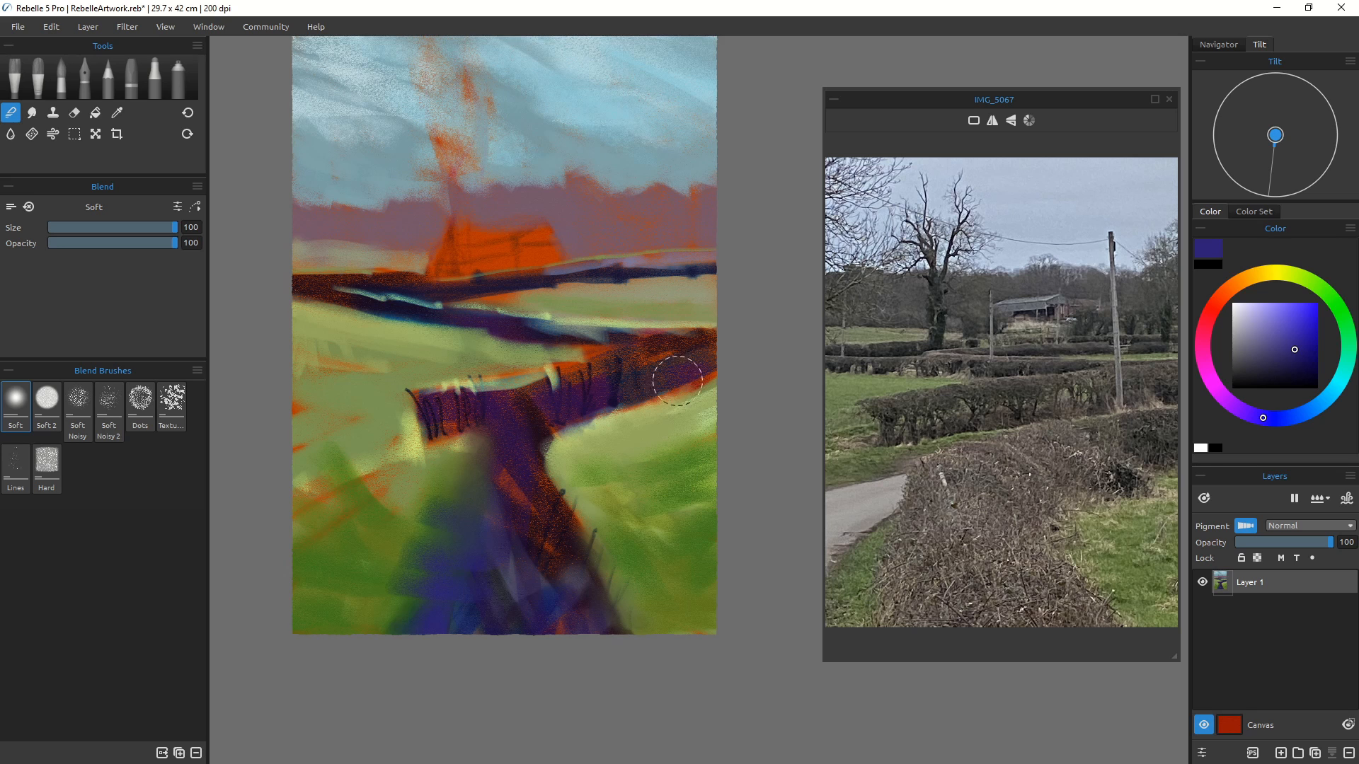
mouse_move(678, 381)
left_mouse_down()
mouse_move(613, 386)
mouse_move(573, 434)
left_mouse_up()
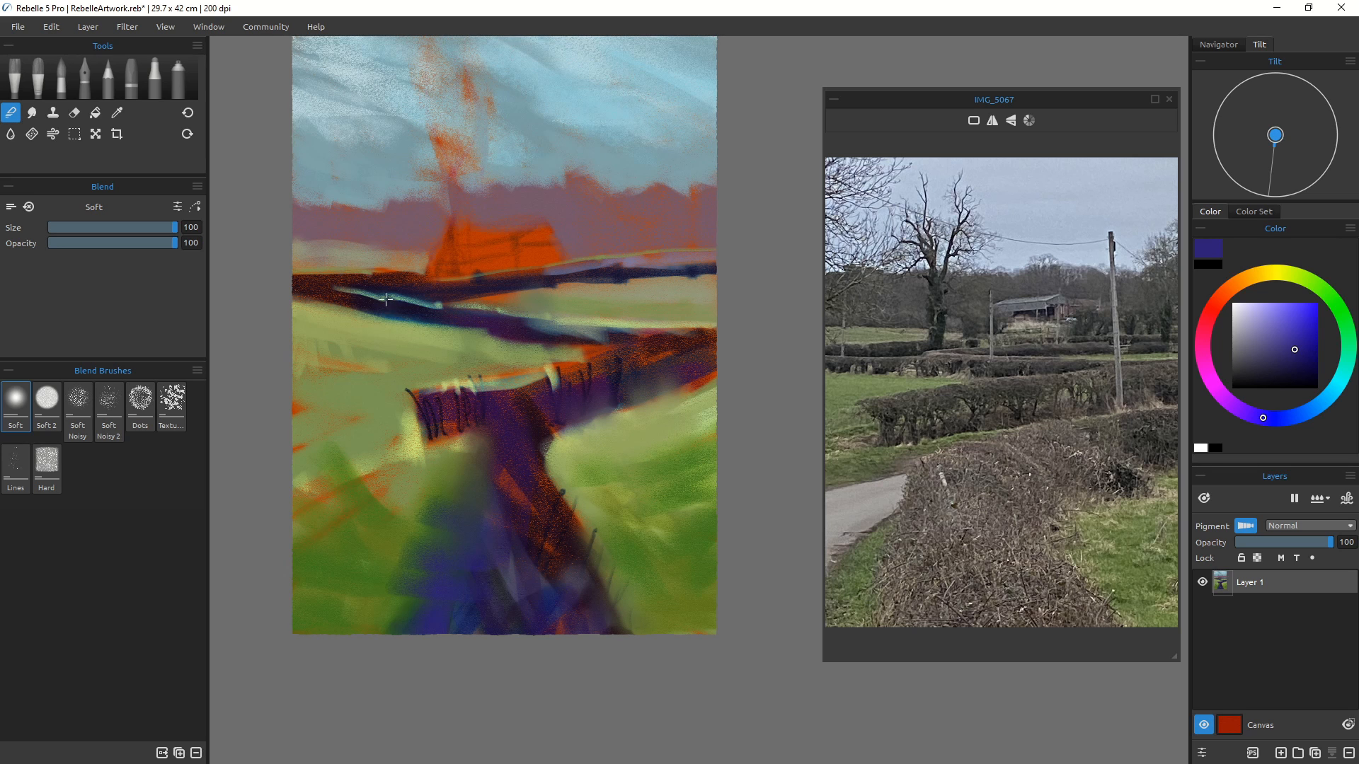
mouse_move(386, 301)
left_mouse_down()
mouse_move(350, 306)
mouse_move(298, 268)
left_mouse_up()
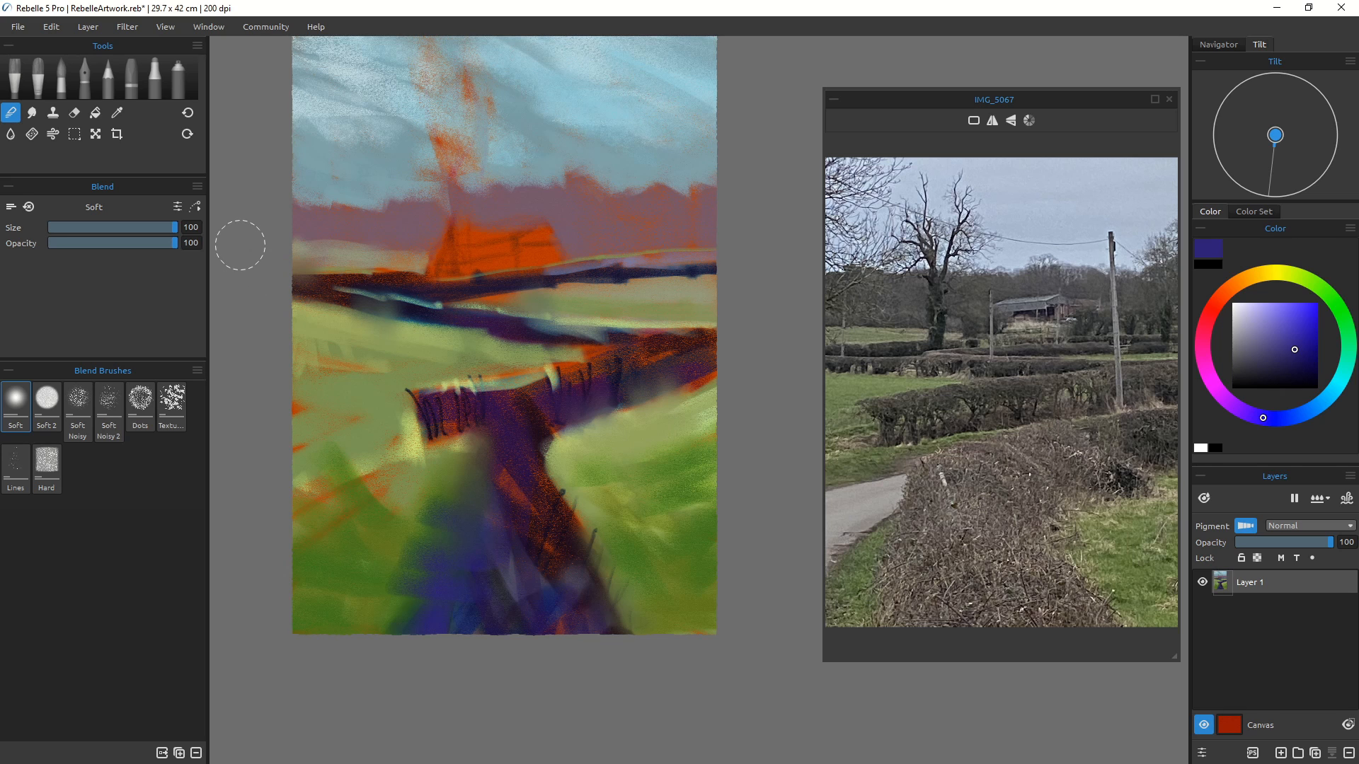
left_click_drag(321, 423, 329, 416)
mouse_move(294, 458)
left_mouse_down()
mouse_move(393, 478)
mouse_move(405, 468)
mouse_move(390, 397)
mouse_move(398, 472)
left_mouse_up()
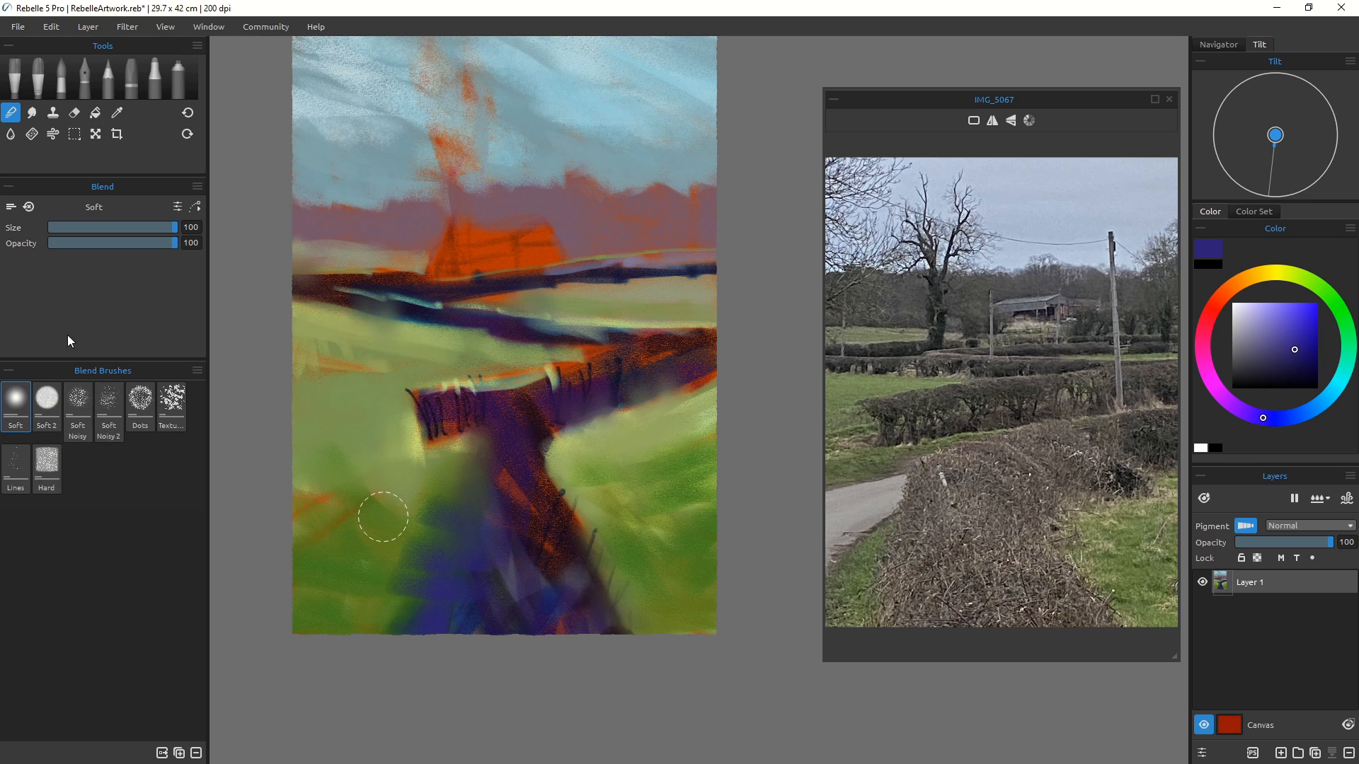
Step: Switch to the Round Soft pastel brush, undo a first stroke, and stroke down the foreground hedge
left_click(132, 80)
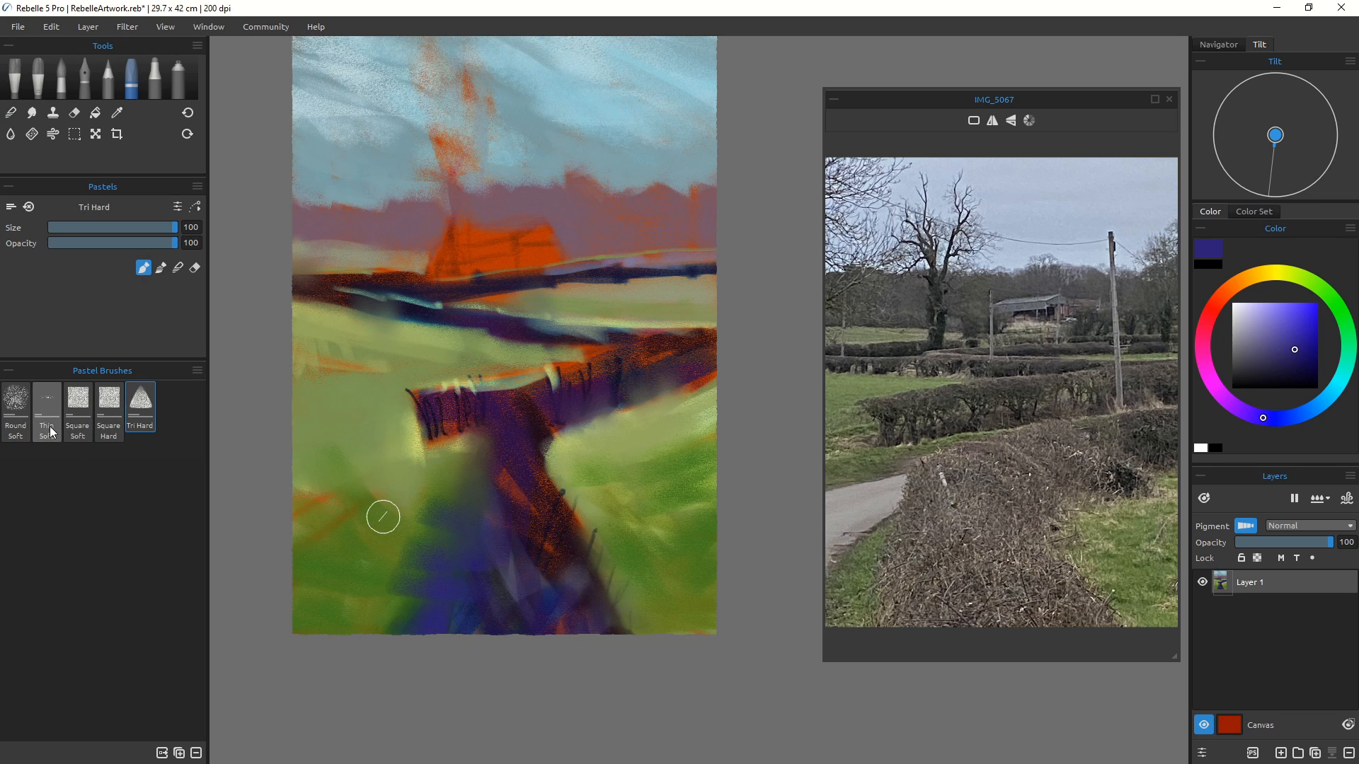
left_click(17, 410)
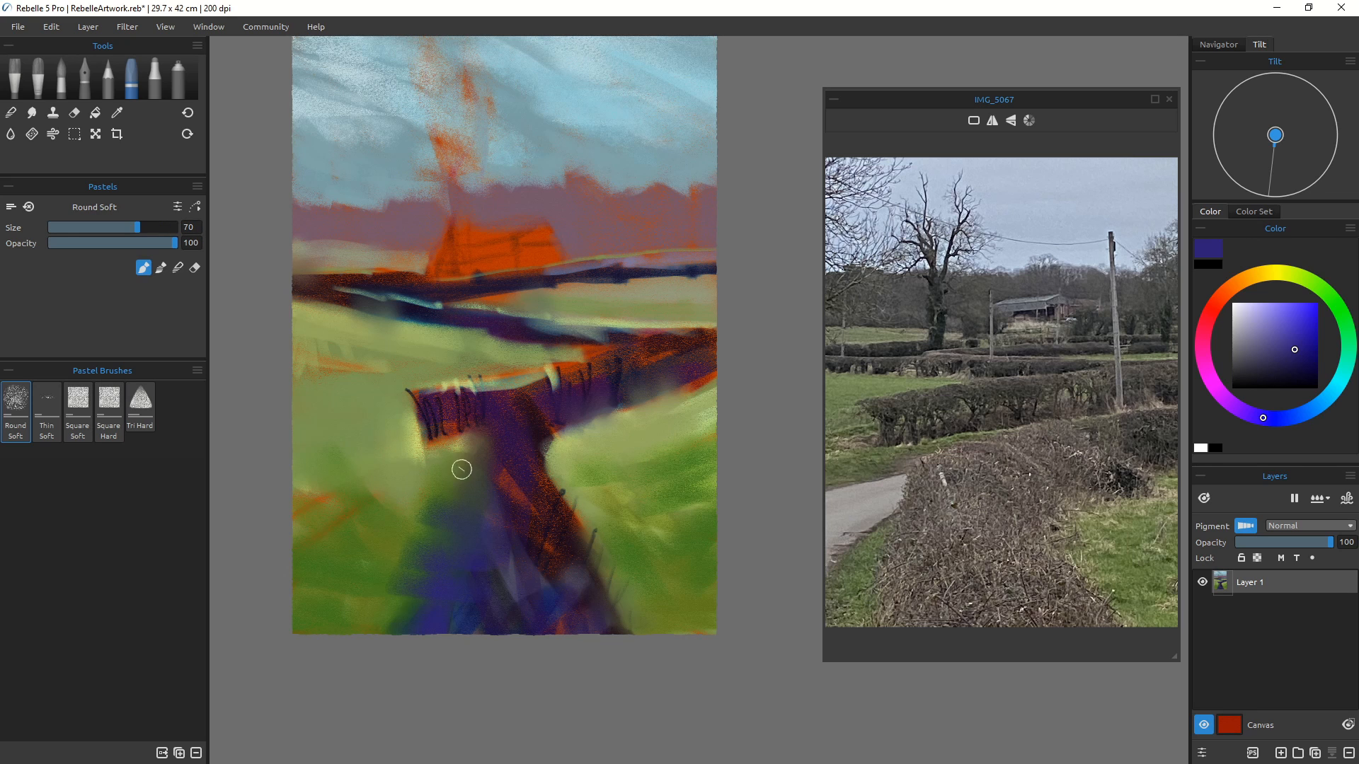
left_click_drag(445, 460, 416, 460)
key("ctrl+z")
left_click_drag(468, 462, 447, 530)
Step: Enlarge the brush to size 100, paint blue-purple strokes down the foreground hedge, and add a darker purple stroke at its base
key("bracketright")
key("bracketright")
key("bracketright")
mouse_move(460, 498)
left_mouse_down()
mouse_move(462, 545)
mouse_move(433, 584)
left_mouse_up()
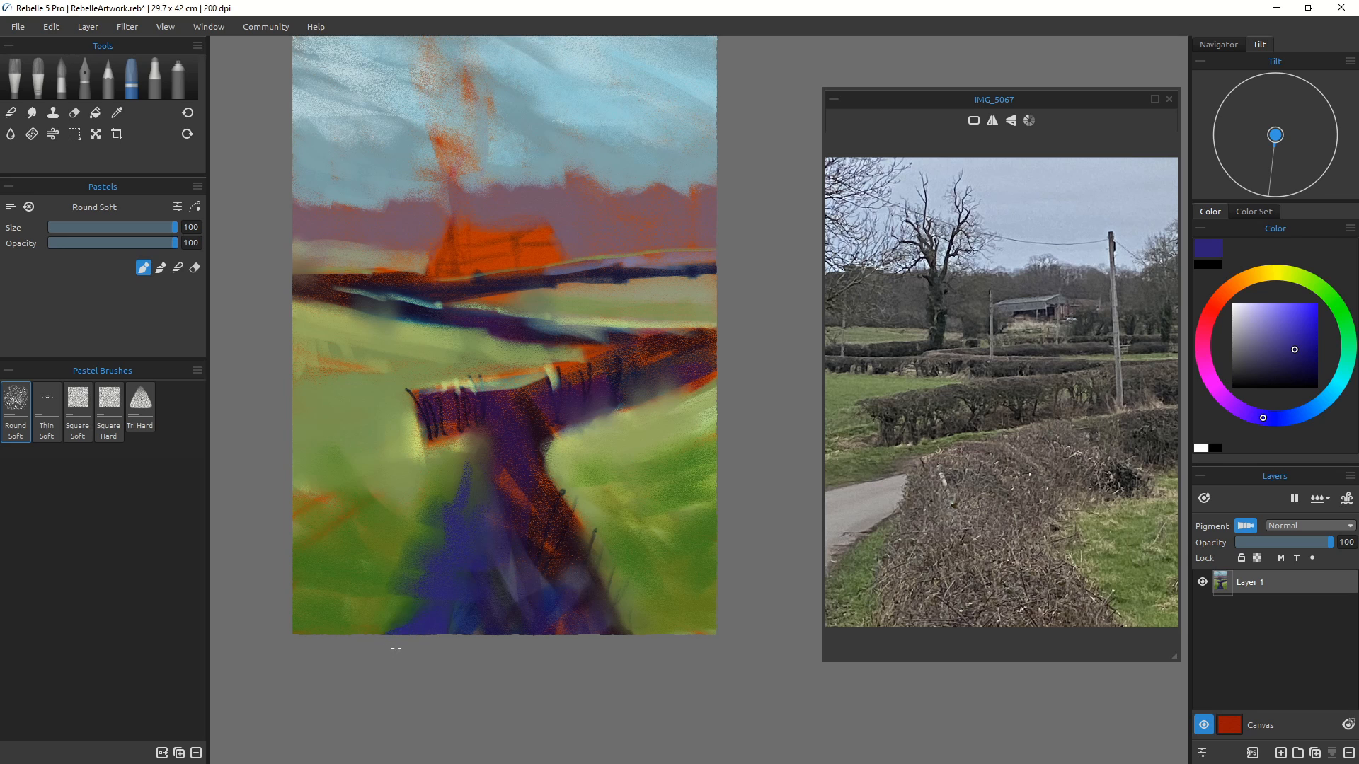
left_click_drag(576, 556, 614, 626)
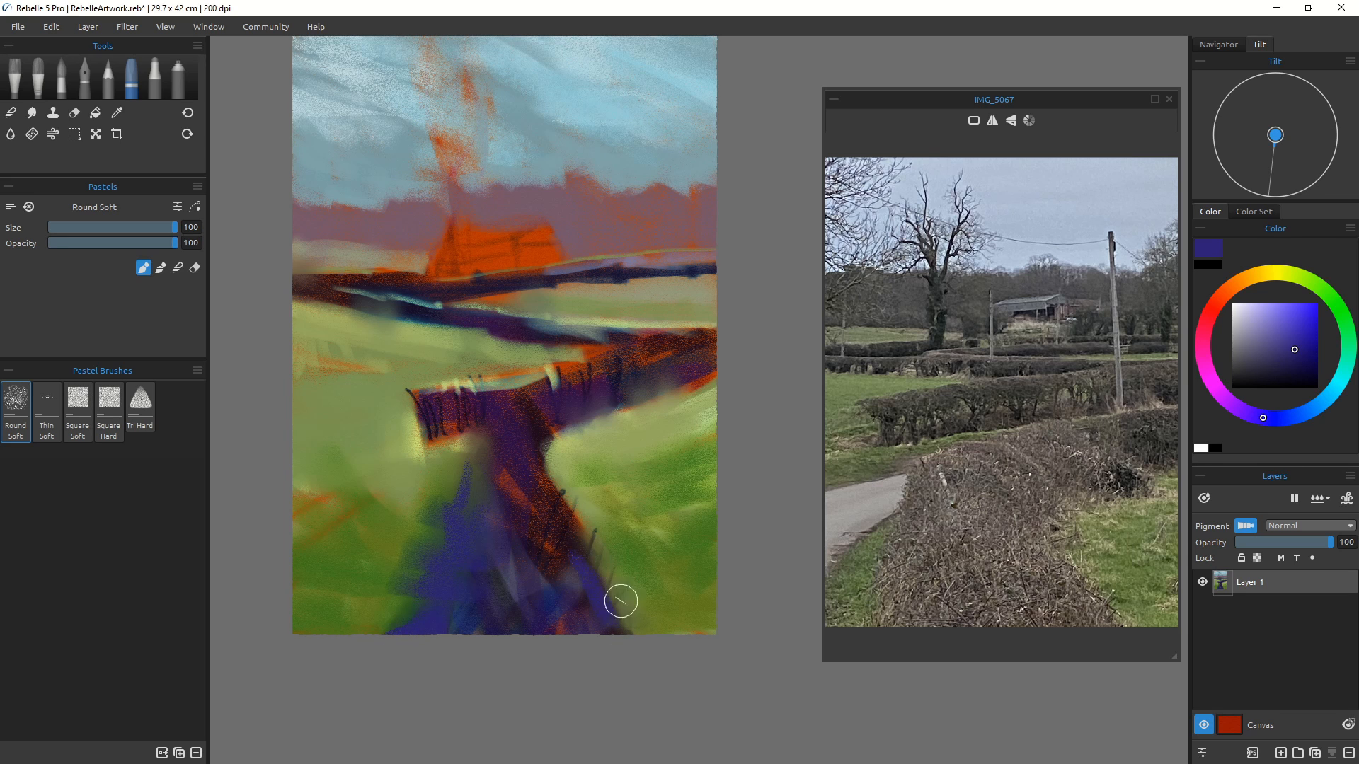
left_click(1263, 373)
mouse_move(603, 554)
left_mouse_down()
mouse_move(609, 631)
mouse_move(626, 633)
mouse_move(593, 609)
mouse_move(584, 525)
mouse_move(573, 596)
mouse_move(573, 573)
mouse_move(586, 620)
mouse_move(632, 627)
left_mouse_up()
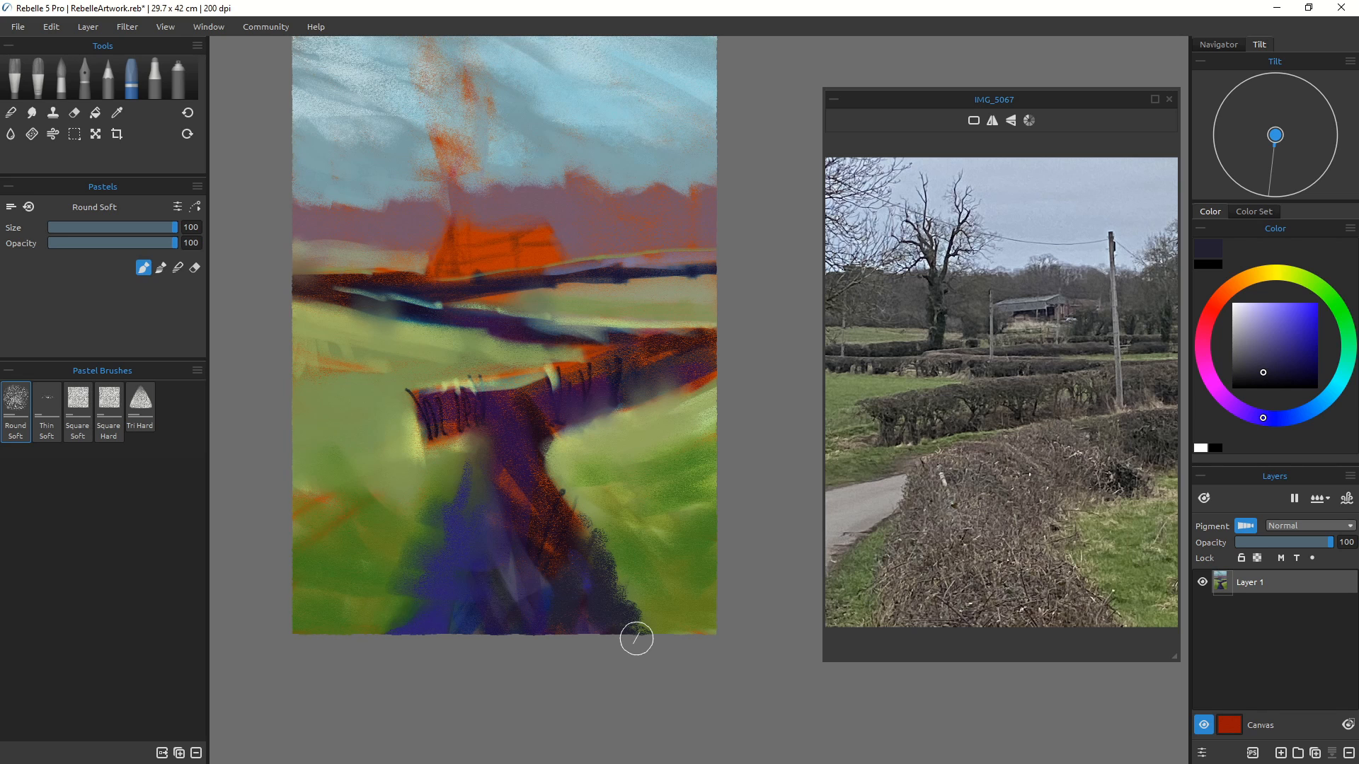
Step: Paint dark purple strokes along the right side of the foreground hedge, reducing the brush size to 70
mouse_move(585, 449)
left_mouse_down()
mouse_move(568, 426)
mouse_move(574, 414)
mouse_move(536, 440)
mouse_move(669, 388)
left_mouse_up()
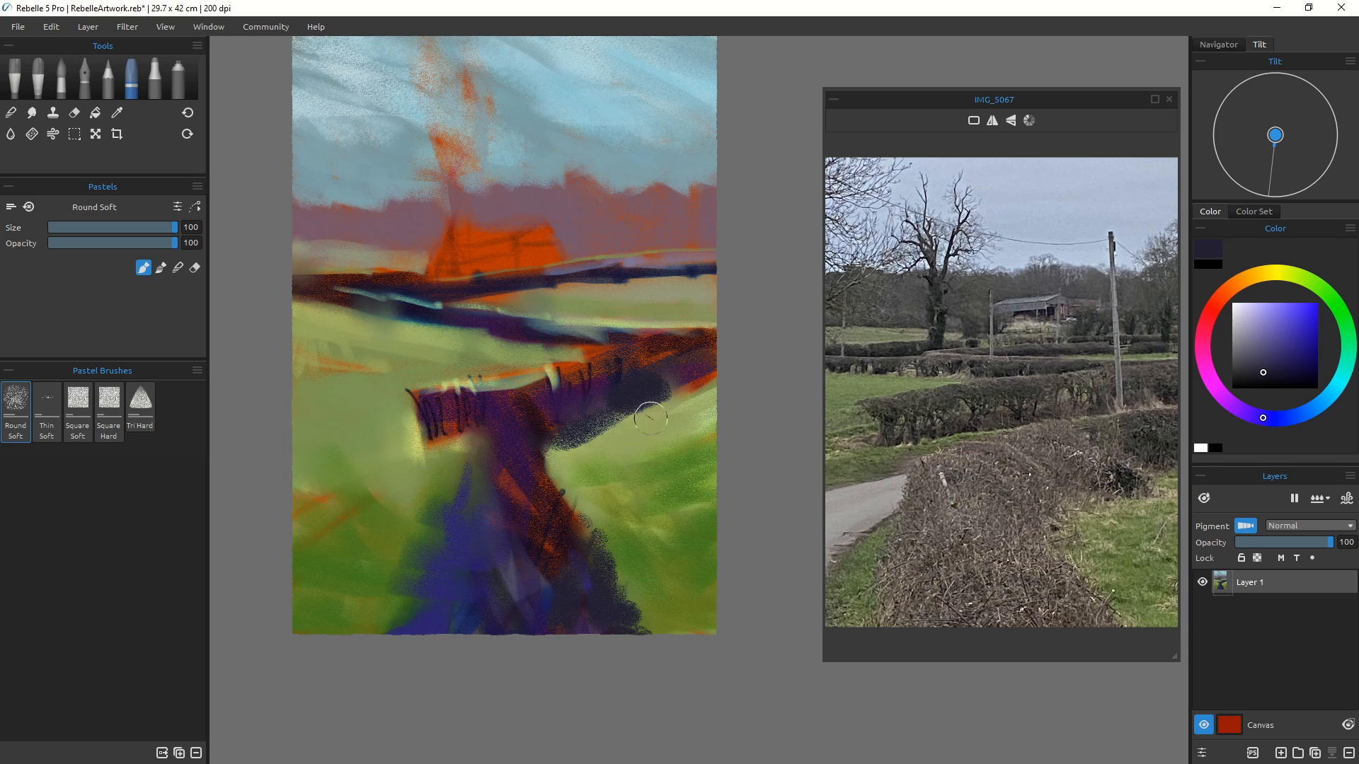
key("bracketleft")
key("bracketleft")
key("bracketleft")
left_click_drag(622, 420, 626, 431)
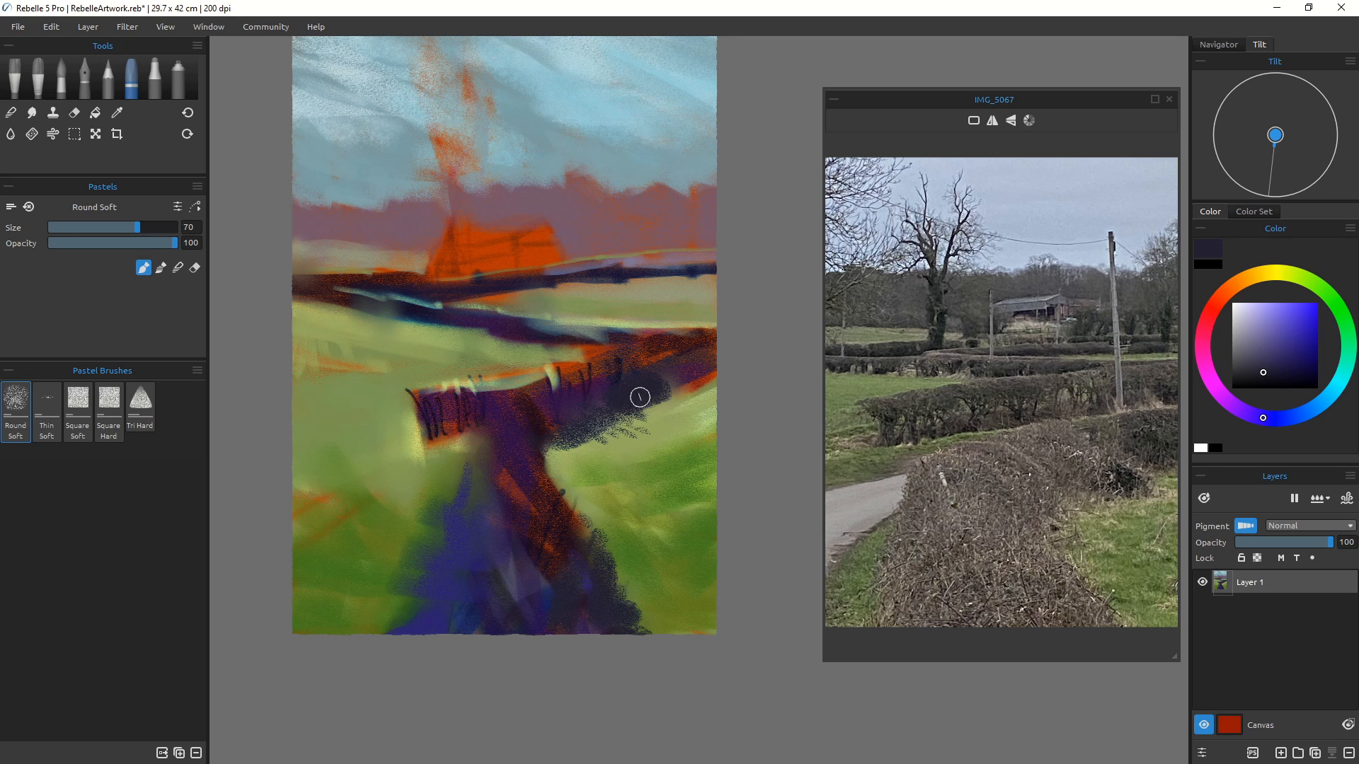
mouse_move(641, 396)
left_mouse_down()
mouse_move(676, 401)
mouse_move(691, 383)
left_mouse_up()
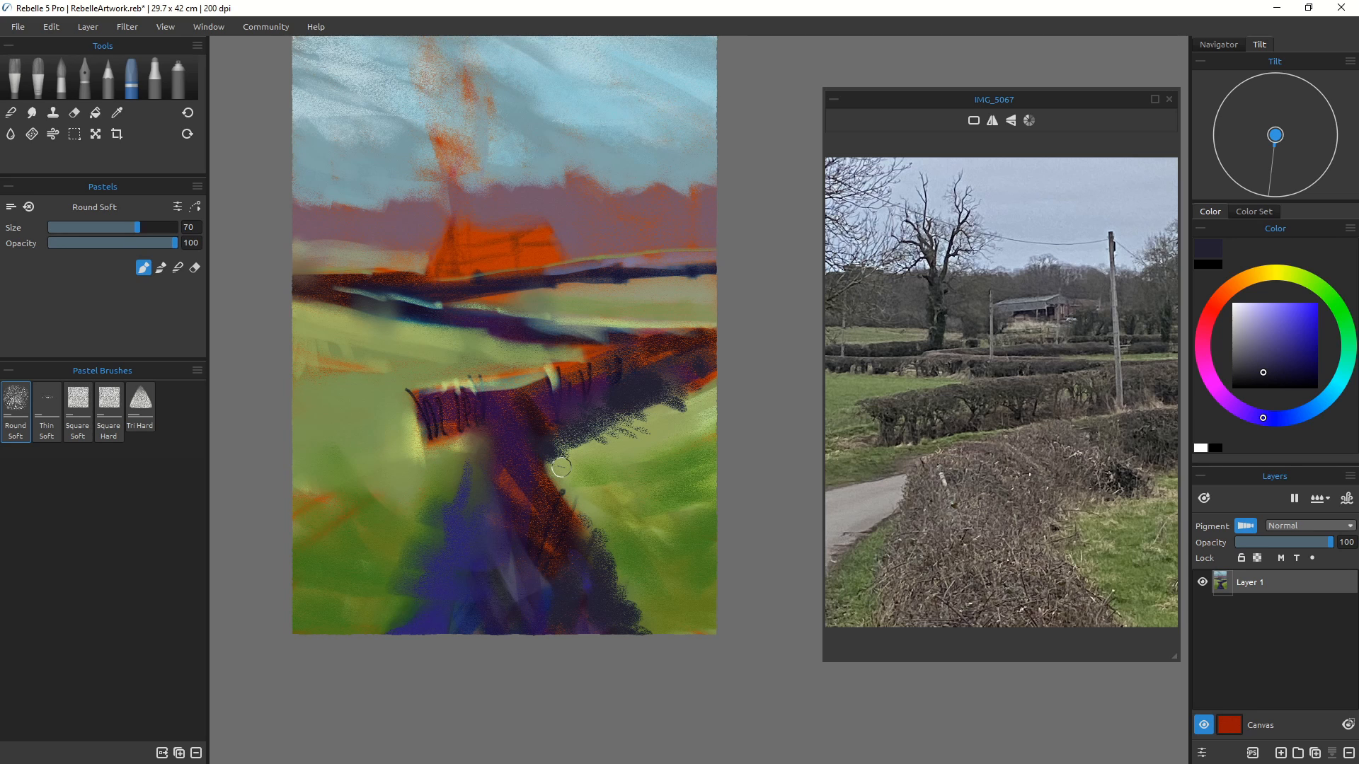
Step: Darken the left end of the far hedge line and the base of the foreground hedge with strokes
left_click_drag(355, 303, 438, 320)
mouse_move(349, 304)
left_mouse_down()
mouse_move(329, 300)
mouse_move(386, 284)
mouse_move(309, 275)
left_mouse_up()
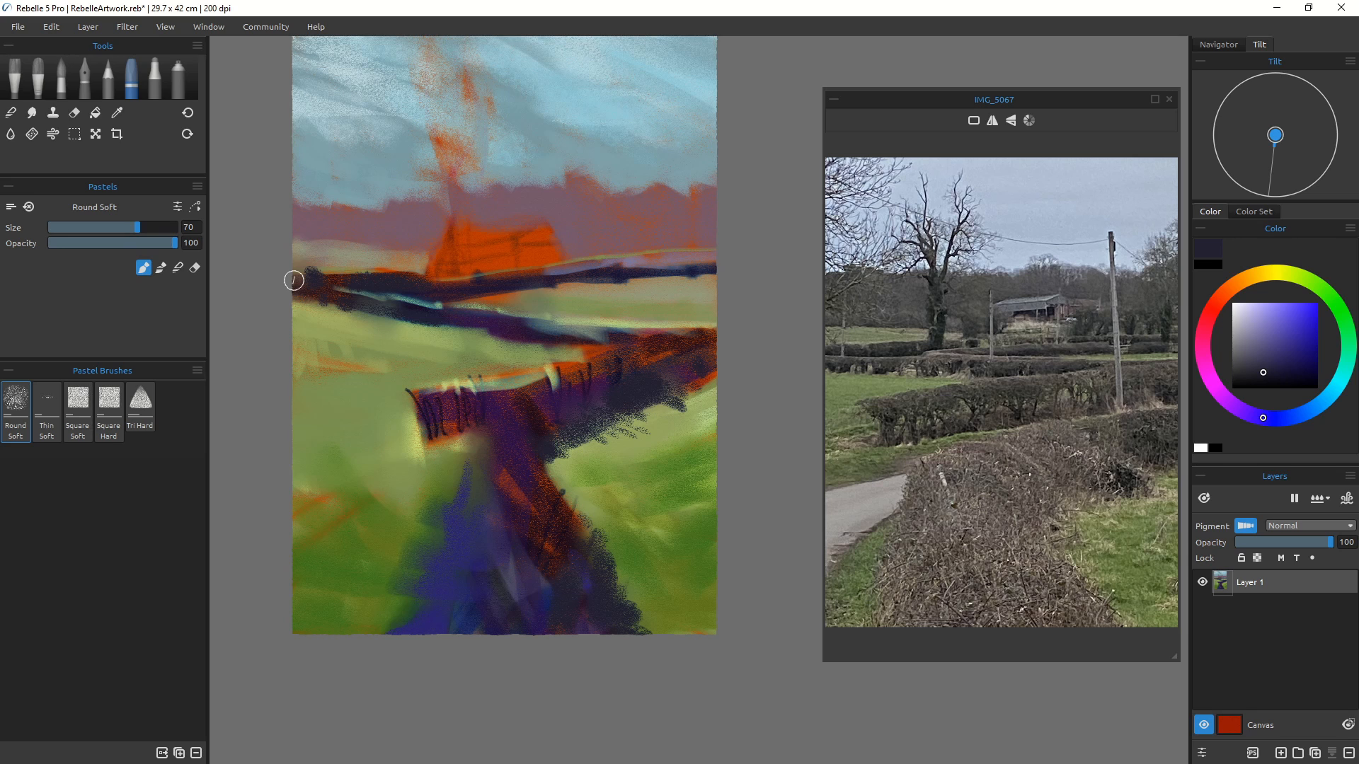
mouse_move(612, 595)
left_mouse_down()
mouse_move(622, 576)
mouse_move(649, 632)
left_mouse_up()
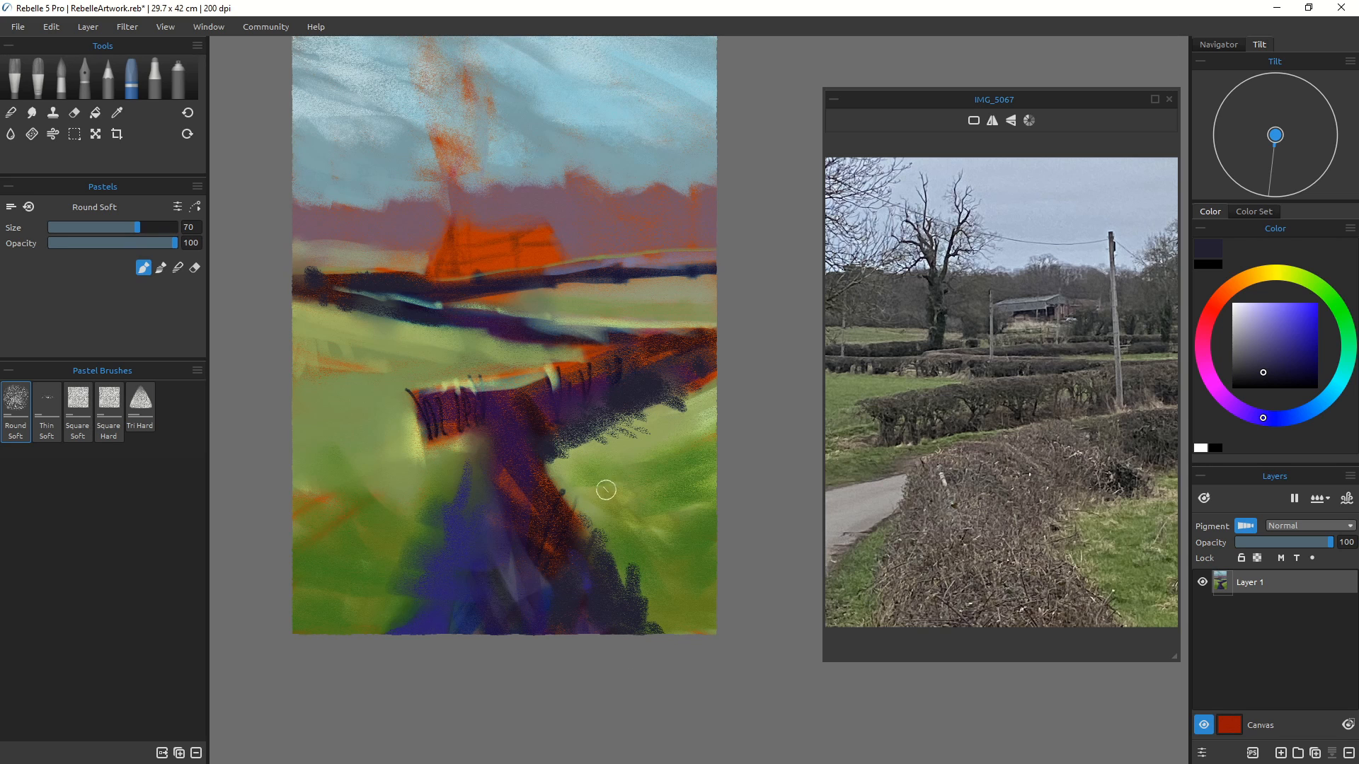
Step: Reduce the brush size to 25 and draw tall grass blades across the bottom of the foreground
key("bracketleft")
key("bracketleft")
key("bracketleft")
key("bracketleft")
key("bracketleft")
key("bracketleft")
key("bracketleft")
key("bracketleft")
key("bracketleft")
mouse_move(613, 555)
left_mouse_down()
mouse_move(627, 538)
mouse_move(619, 569)
mouse_move(641, 588)
left_mouse_up()
left_click_drag(643, 599, 676, 550)
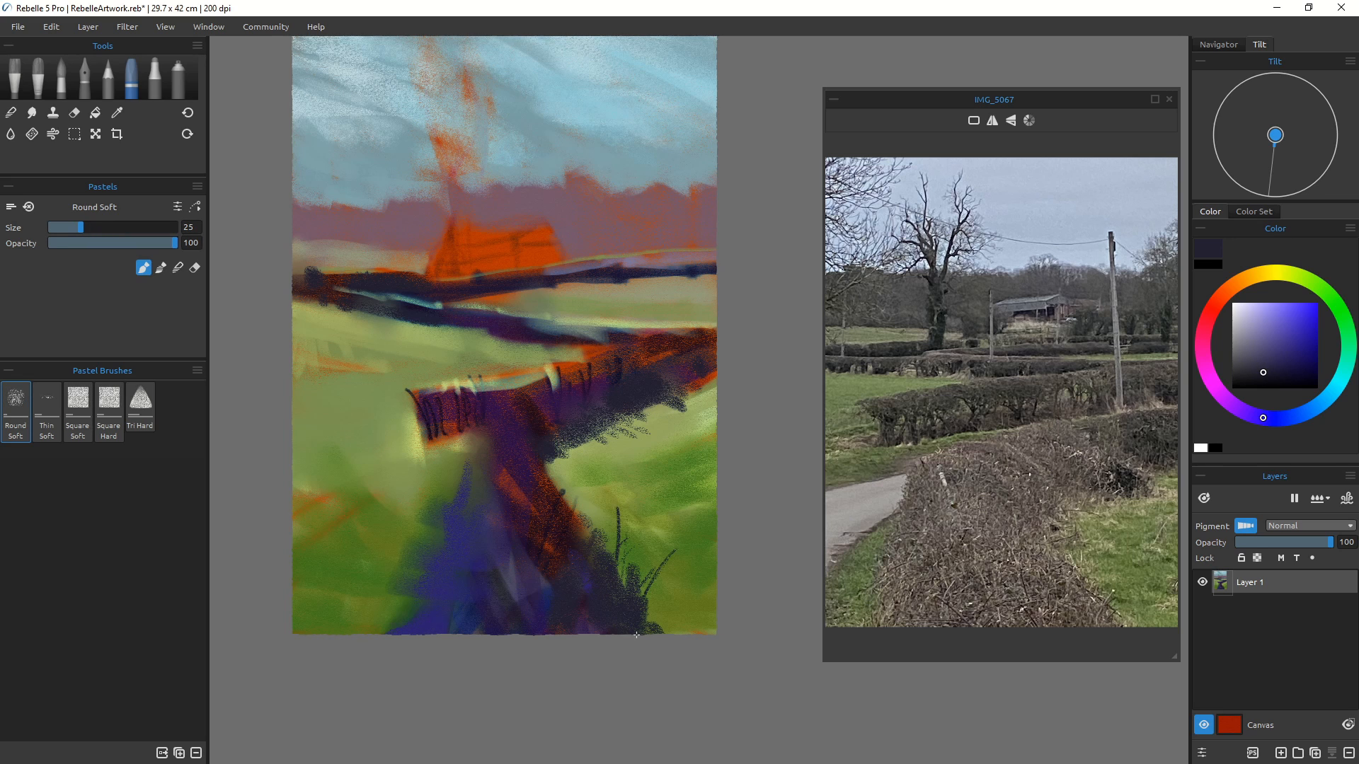
left_click_drag(647, 628, 673, 575)
left_click_drag(599, 510, 594, 531)
left_click_drag(429, 541, 405, 499)
left_click_drag(396, 555, 365, 537)
left_click_drag(370, 595, 417, 634)
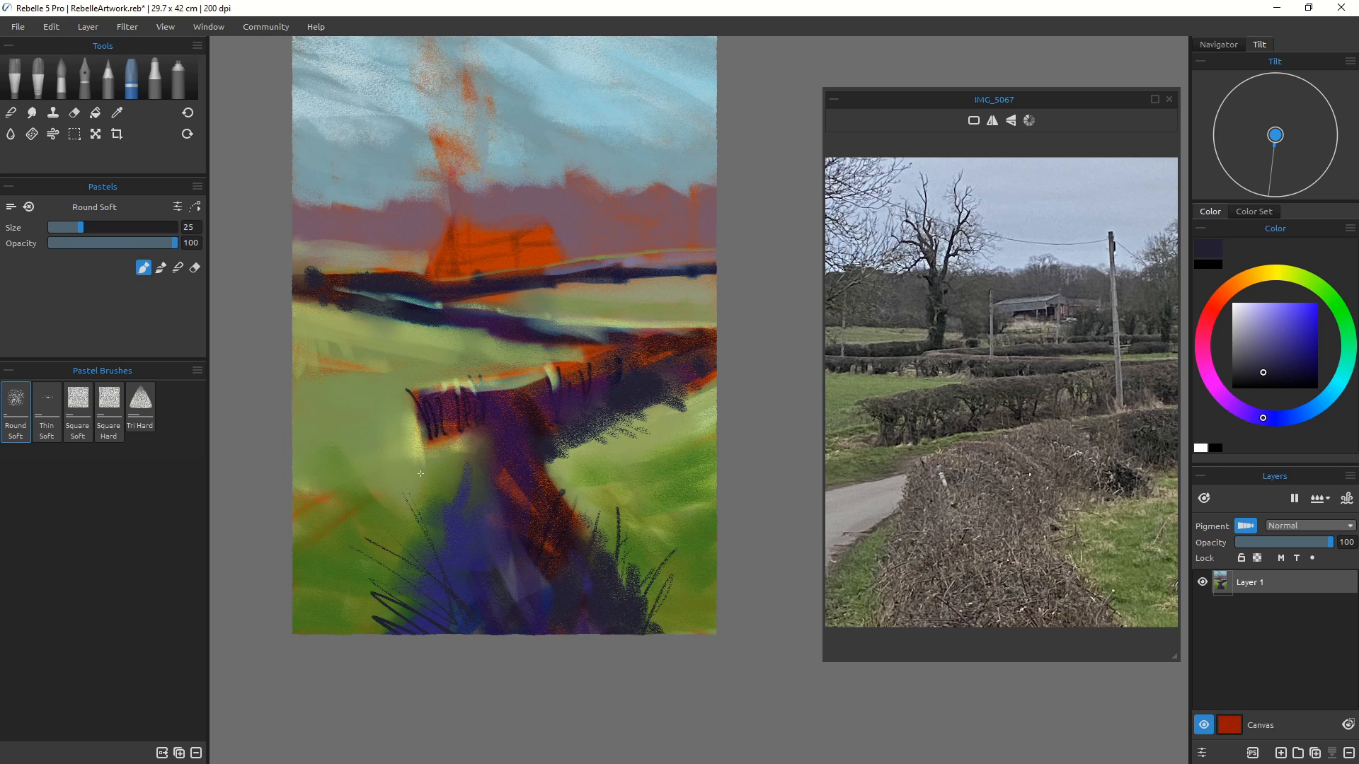
left_click_drag(422, 479, 457, 607)
Step: Add short upright post strokes along the tops of the middle and foreground hedges
left_click_drag(437, 396, 441, 378)
mouse_move(503, 395)
left_mouse_down()
mouse_move(508, 379)
mouse_move(558, 394)
left_mouse_up()
left_click_drag(589, 345, 582, 319)
mouse_move(571, 334)
left_mouse_down()
mouse_move(571, 315)
mouse_move(538, 314)
left_mouse_up()
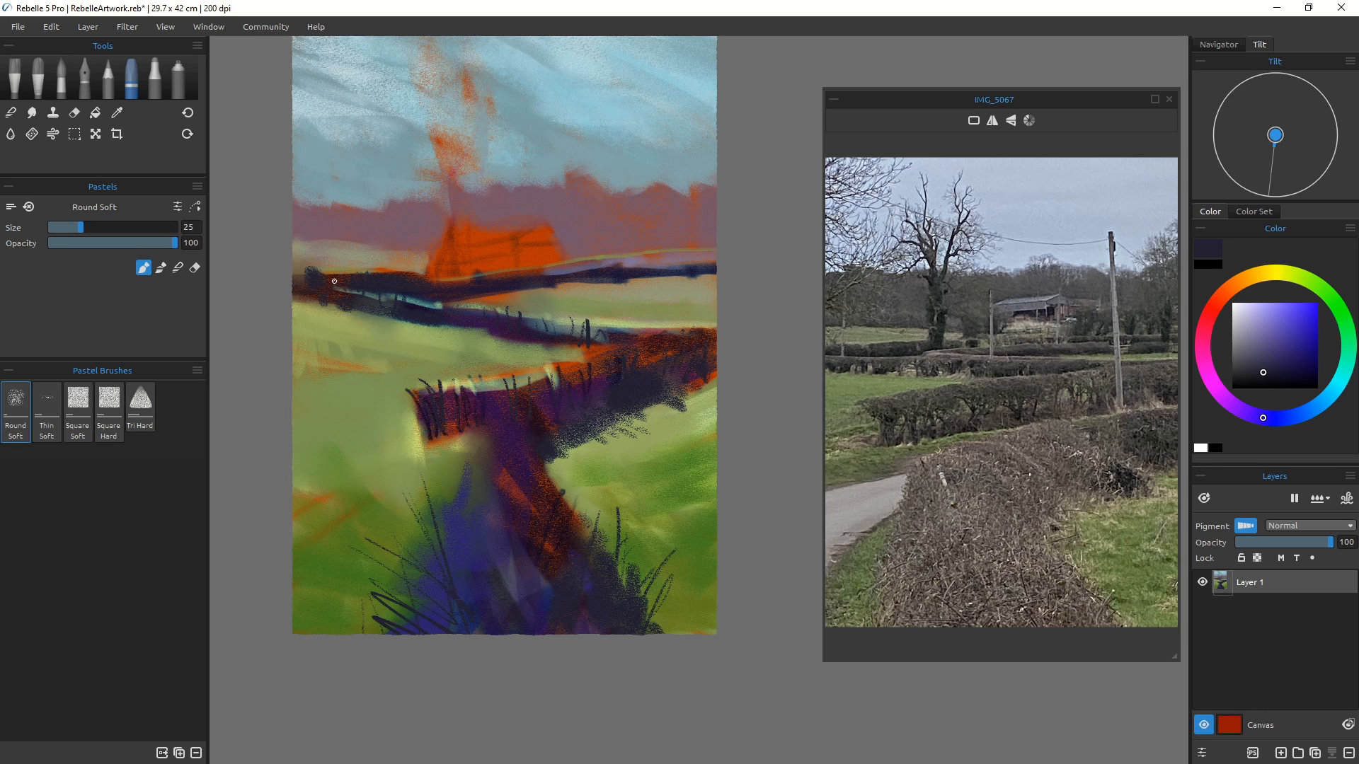
Step: Draw thin dark lines along the far hedge line across the canvas
left_click_drag(365, 275, 276, 270)
mouse_move(626, 266)
left_mouse_down()
mouse_move(664, 259)
mouse_move(626, 267)
left_mouse_up()
left_click_drag(717, 253, 554, 262)
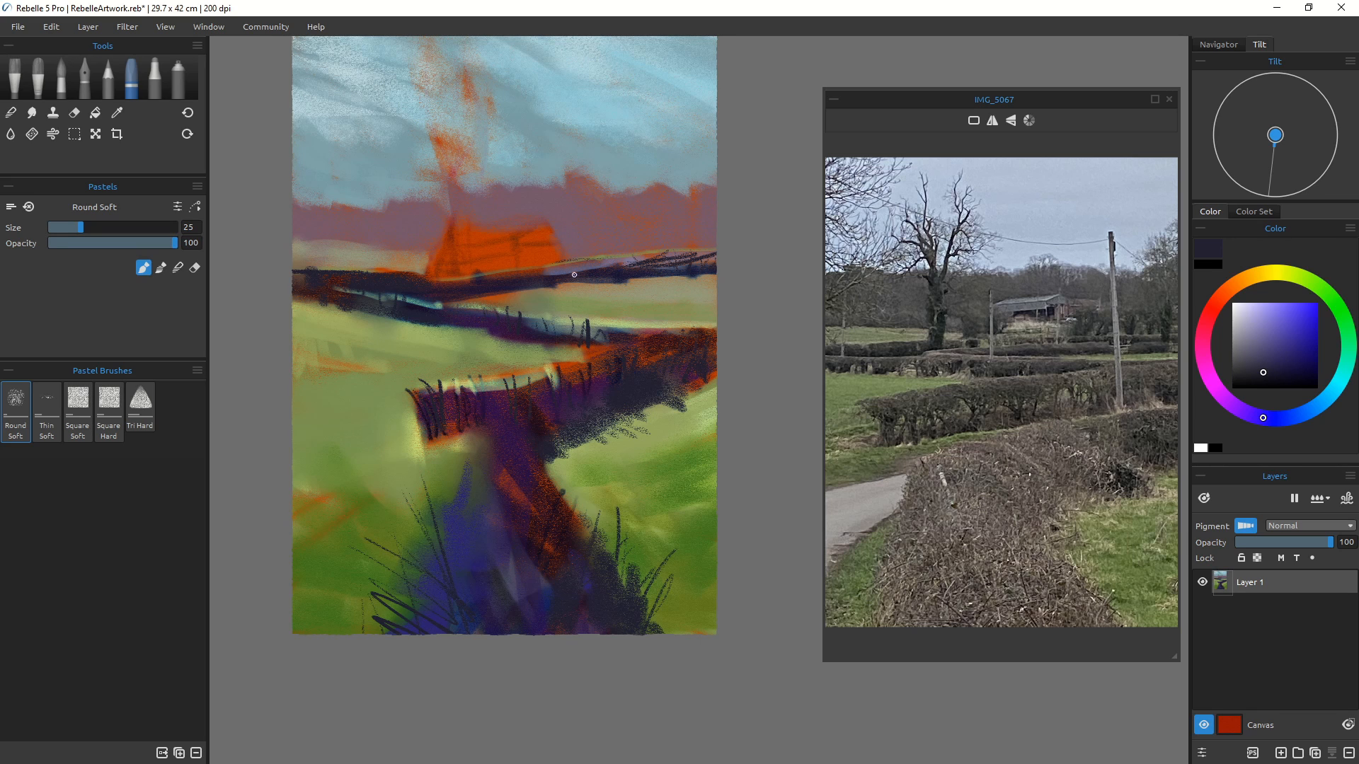
left_click_drag(473, 277, 431, 283)
Step: Outline the barn's roof gable and eaves with thin dark pastel lines
scroll(418, 354, "up", 5)
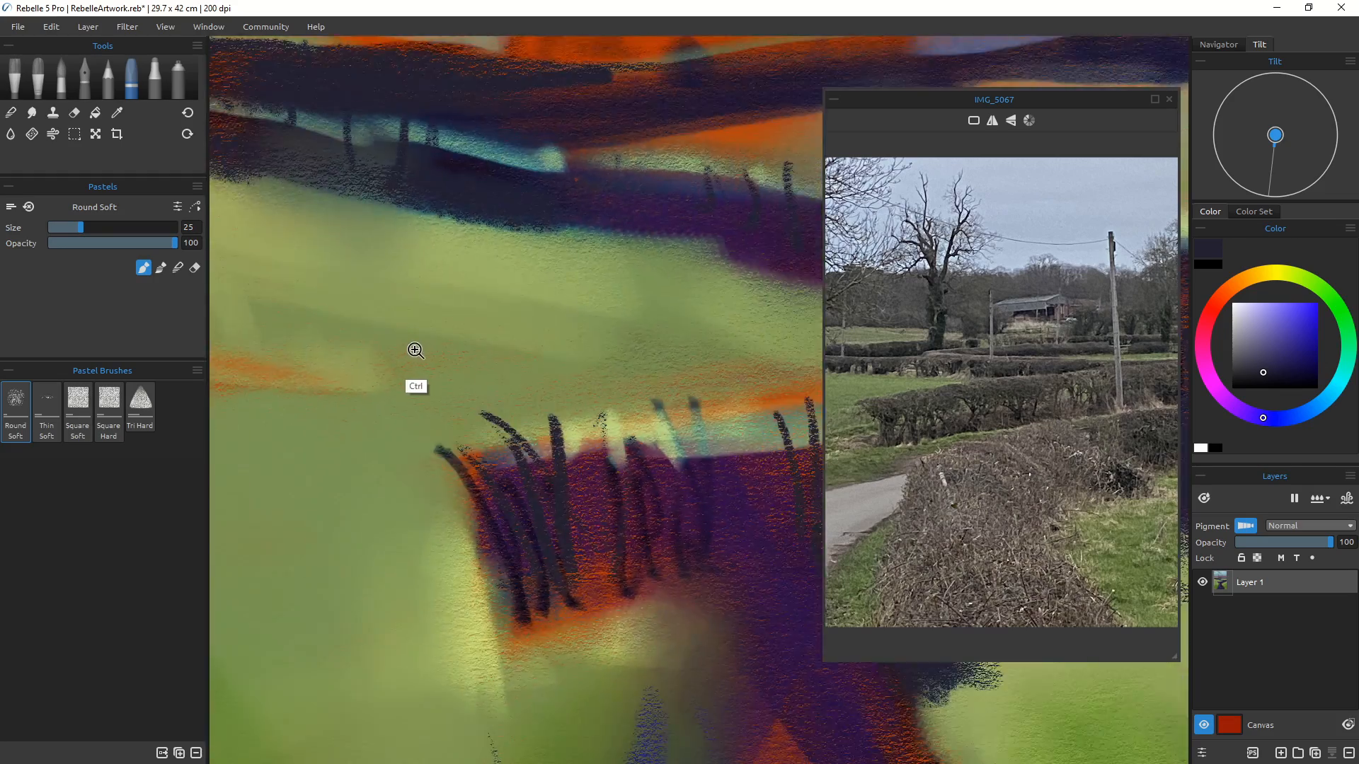
scroll(418, 359, "down", 4)
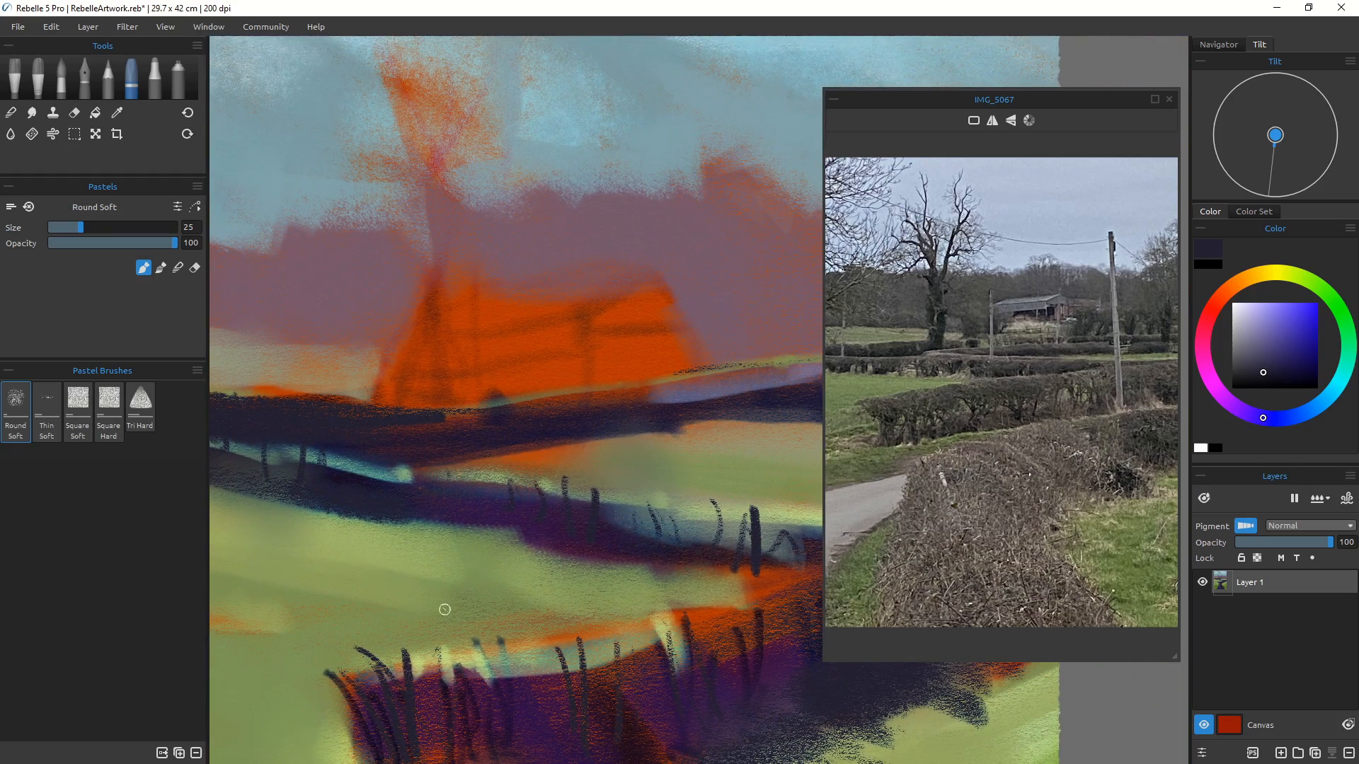
mouse_move(980, 352)
left_mouse_down()
mouse_move(1049, 265)
mouse_move(887, 455)
mouse_move(958, 419)
mouse_move(996, 368)
left_mouse_up()
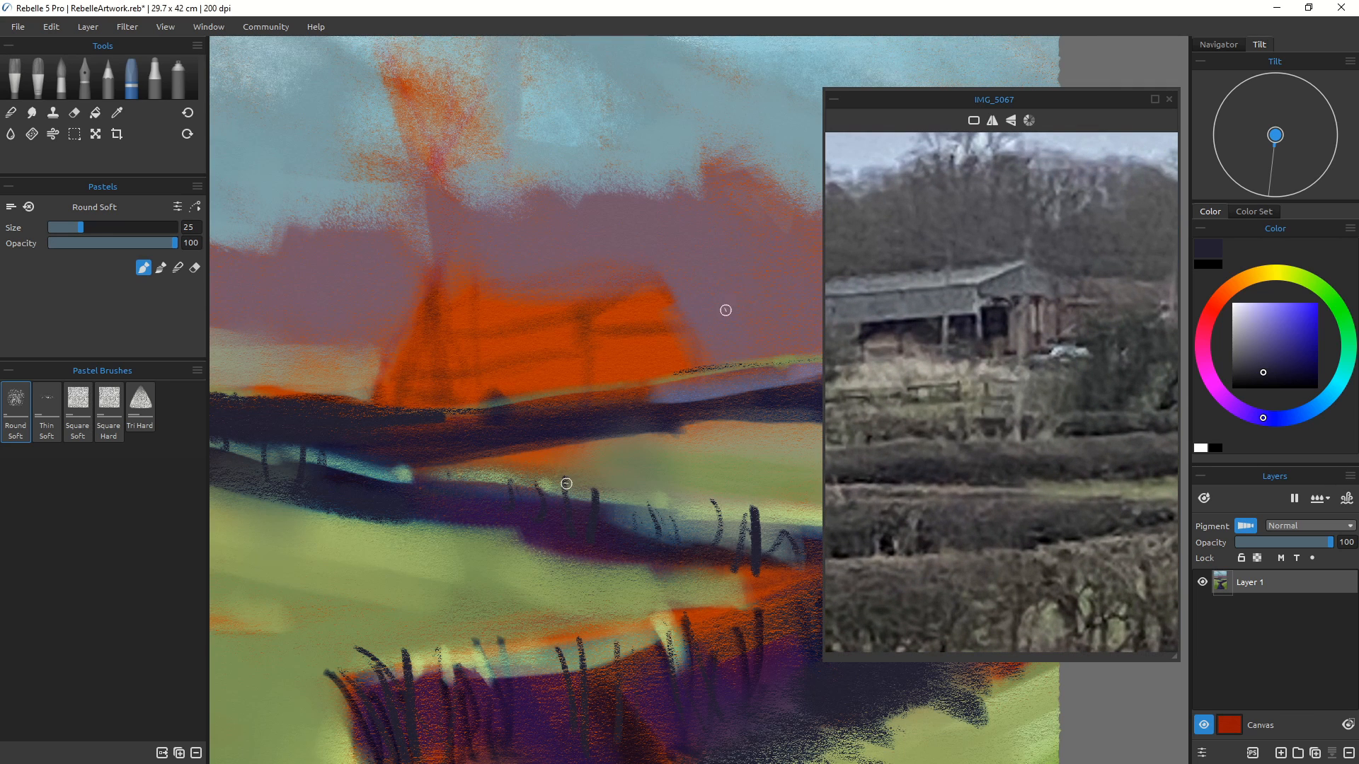
left_click_drag(651, 272, 699, 327)
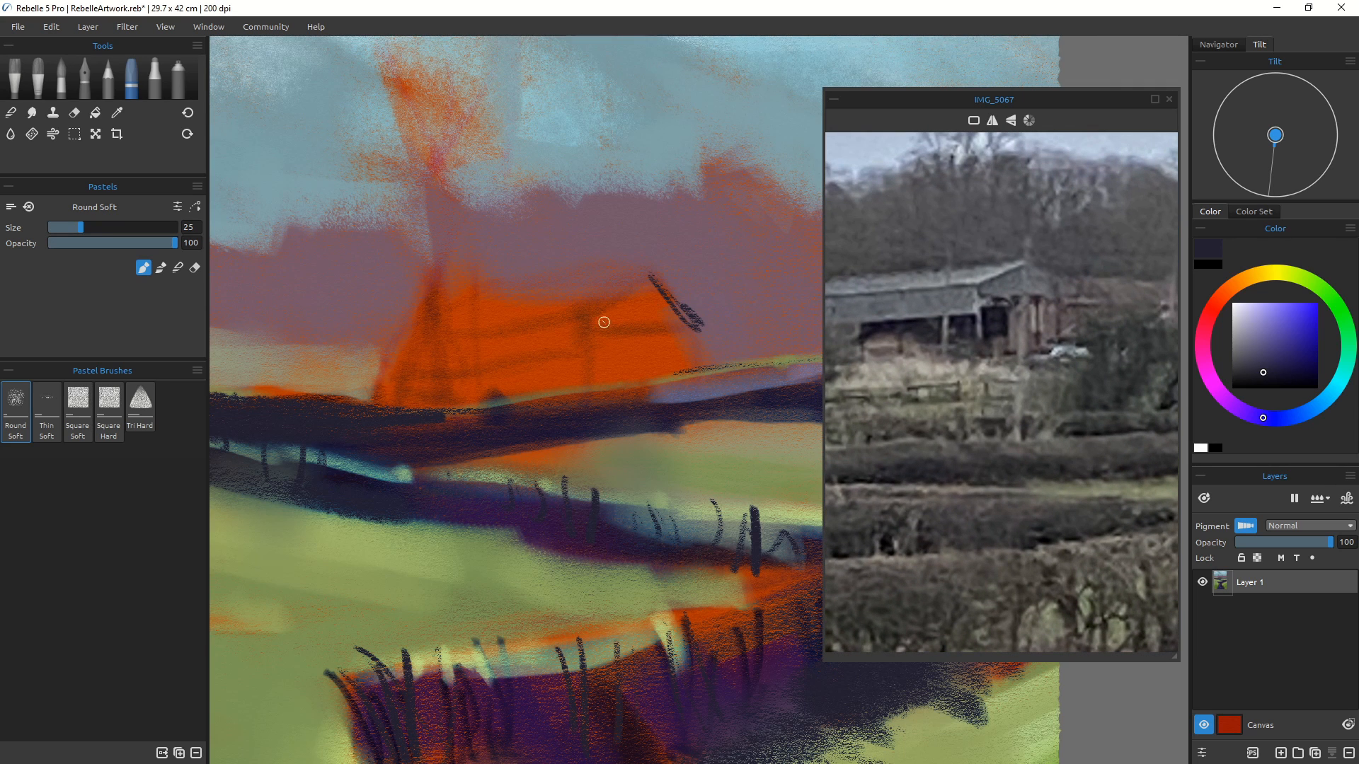
mouse_move(650, 270)
left_mouse_down()
mouse_move(589, 325)
mouse_move(650, 267)
left_mouse_up()
mouse_move(640, 285)
left_mouse_down()
mouse_move(646, 307)
mouse_move(663, 303)
mouse_move(431, 334)
left_mouse_up()
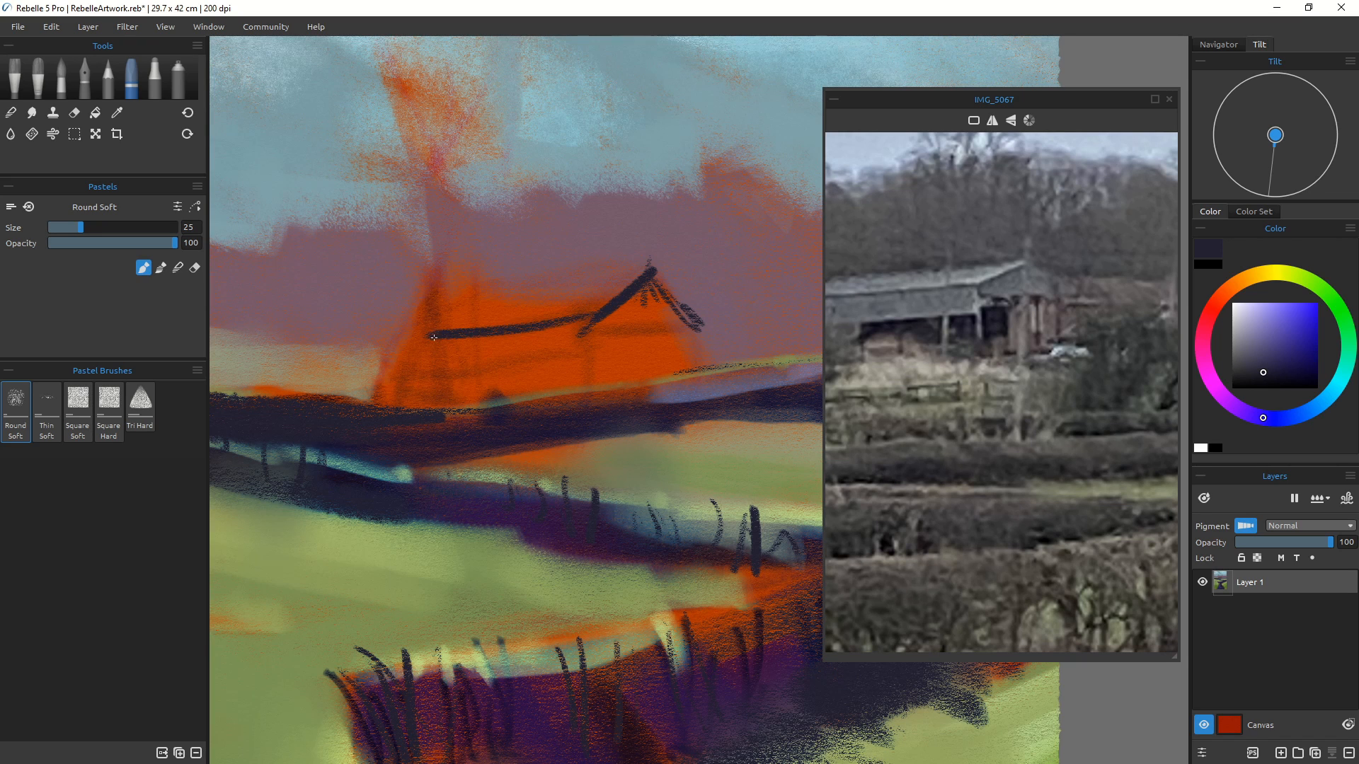
mouse_move(586, 315)
left_mouse_down()
mouse_move(583, 358)
mouse_move(475, 368)
left_mouse_up()
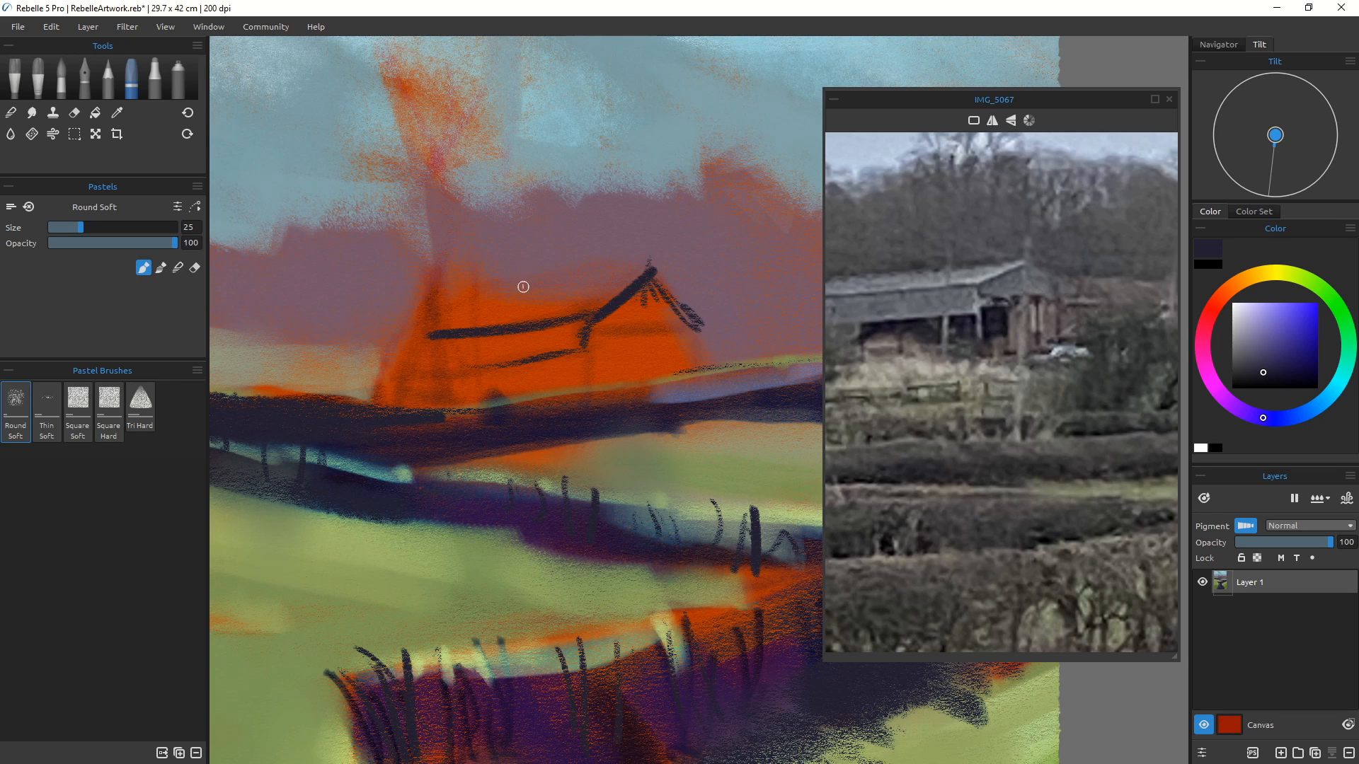
Step: Enlarge the brush to size 45 and paint the barn's dark lower walls
key("]")
key("]")
key("]")
key("]")
mouse_move(578, 358)
left_mouse_down()
mouse_move(579, 390)
mouse_move(492, 388)
left_mouse_up()
mouse_move(492, 388)
left_mouse_down()
mouse_move(570, 358)
mouse_move(433, 376)
left_mouse_up()
left_click_drag(555, 388, 477, 386)
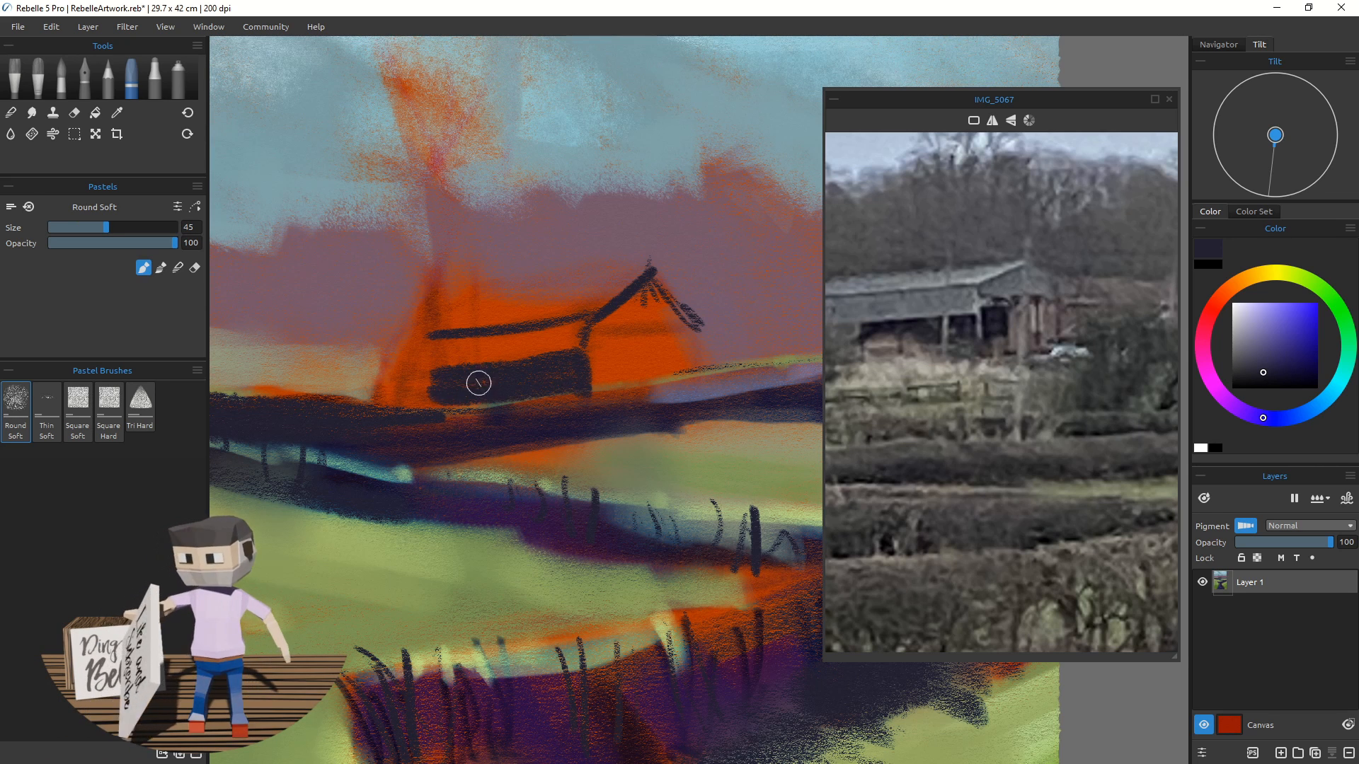
mouse_move(608, 386)
left_mouse_down()
mouse_move(611, 341)
mouse_move(680, 339)
mouse_move(613, 349)
mouse_move(663, 360)
mouse_move(607, 345)
mouse_move(622, 366)
mouse_move(683, 361)
mouse_move(641, 381)
left_mouse_up()
Step: Set the brush size to 20 and draw the barn's right gable edge, roof ridge and a thin fence line beside it
key("bracketright")
key("bracketright")
key("bracketright")
key("bracketright")
key("bracketright")
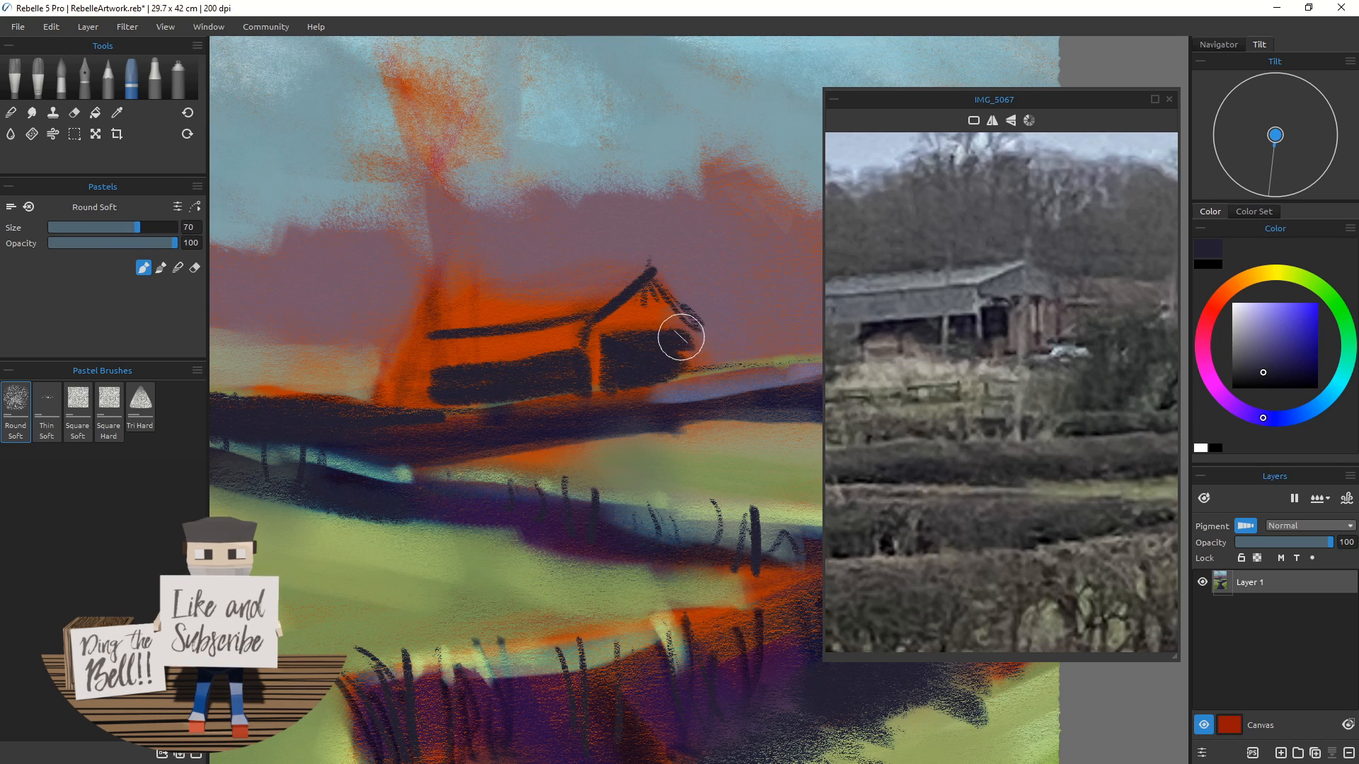
key("bracketleft")
key("bracketleft")
key("bracketleft")
key("bracketleft")
key("bracketleft")
key("bracketleft")
key("bracketleft")
key("bracketleft")
key("bracketleft")
key("bracketleft")
left_click_drag(692, 332, 692, 363)
left_click_drag(690, 332, 693, 366)
mouse_move(683, 340)
left_mouse_down()
mouse_move(680, 367)
mouse_move(696, 334)
mouse_move(696, 372)
mouse_move(677, 350)
mouse_move(700, 367)
mouse_move(715, 334)
left_mouse_up()
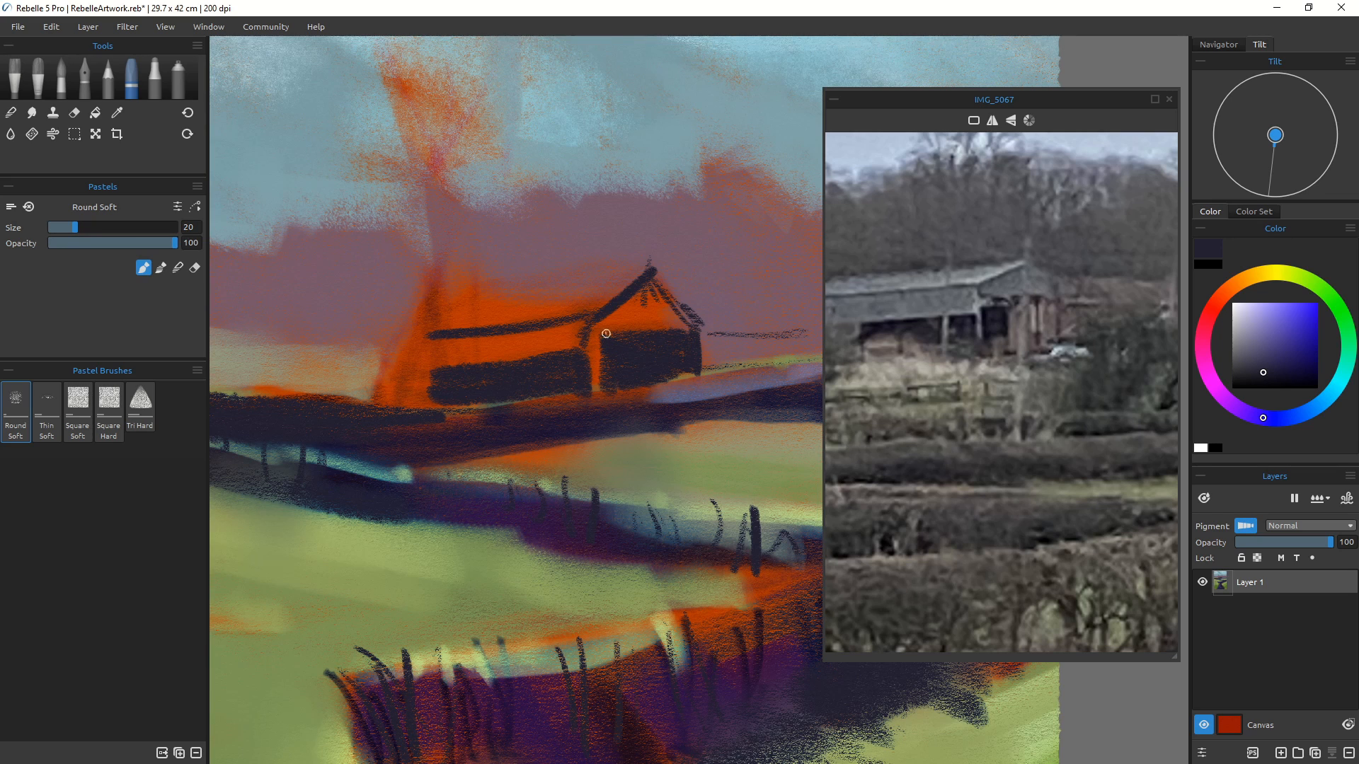
left_click_drag(645, 270, 477, 293)
Step: Sample the barn's orange to paint two vertical posts on its front, then sample dark and stroke beside them
left_click(538, 349, "alt")
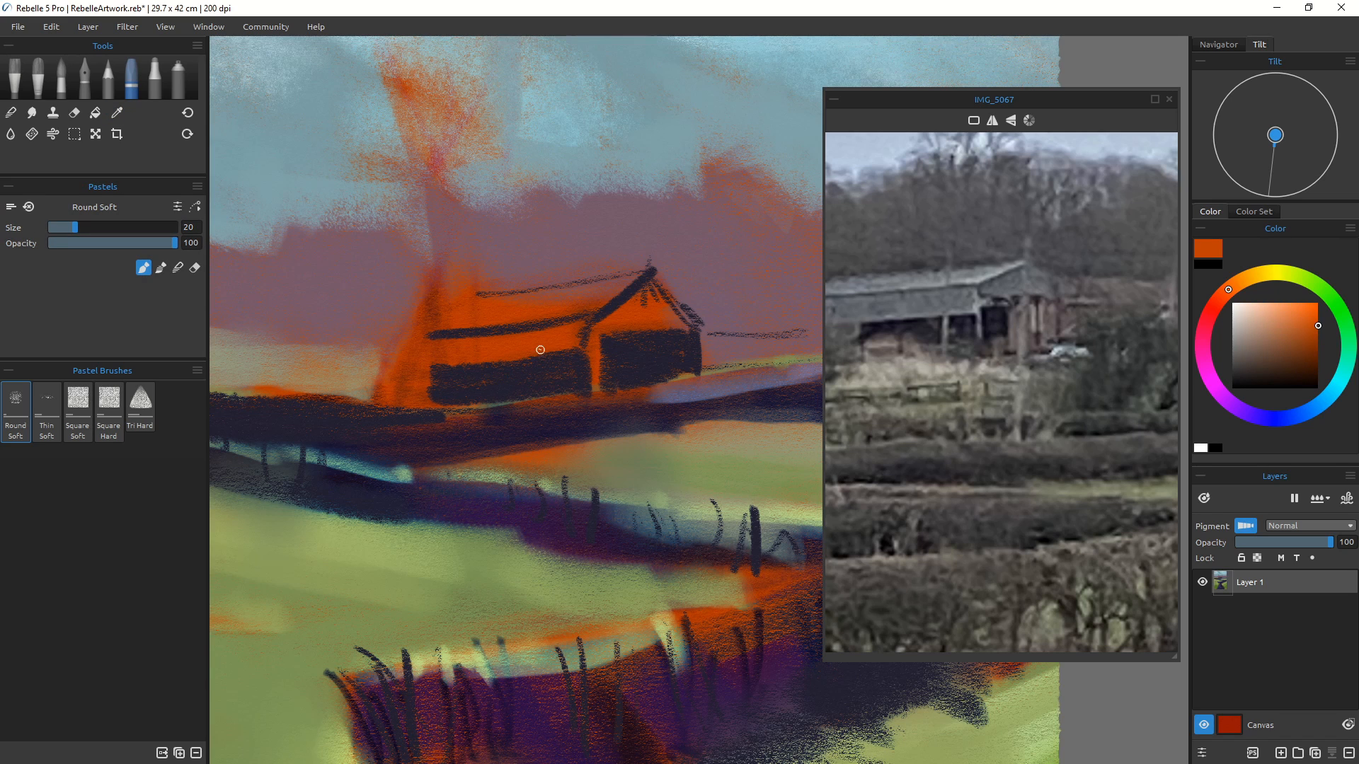
left_click_drag(540, 348, 540, 390)
left_click_drag(589, 323, 589, 387)
left_click(602, 361, "alt")
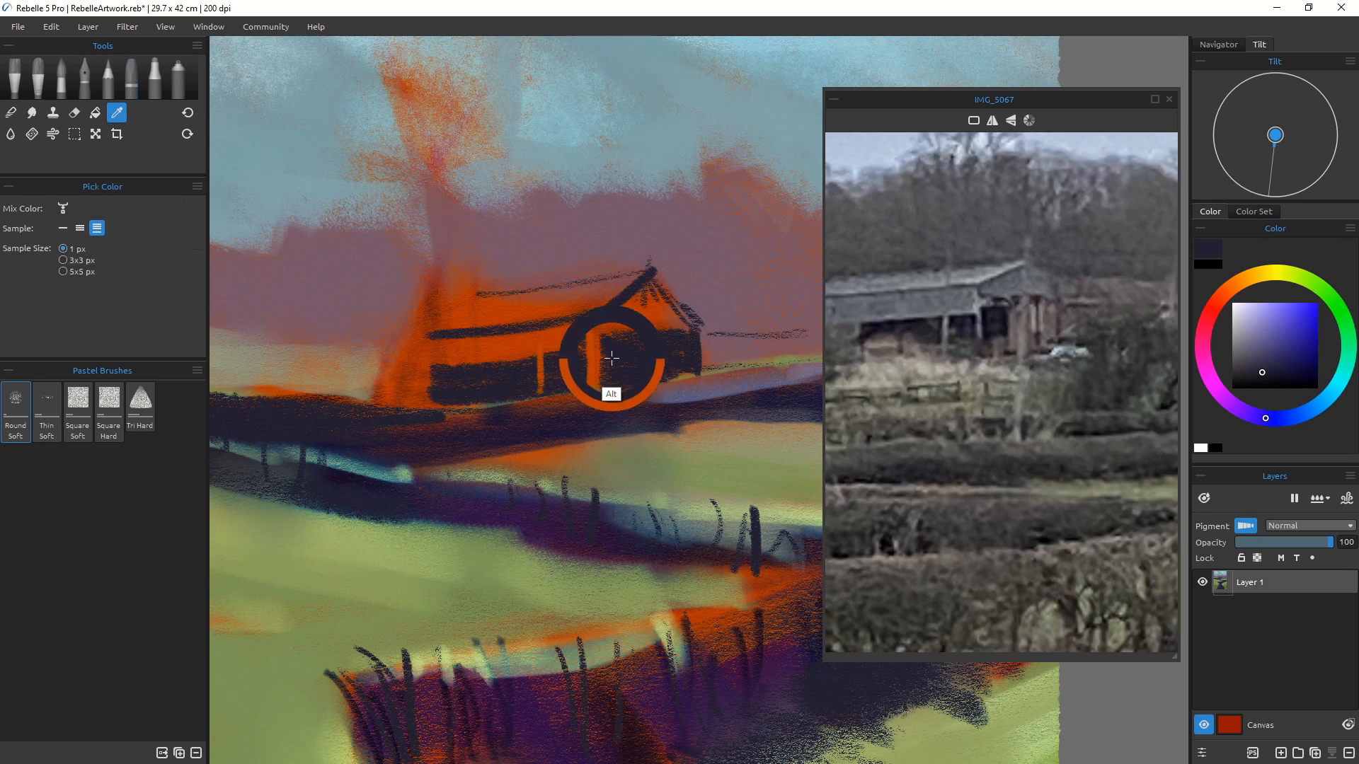
left_click_drag(599, 333, 598, 390)
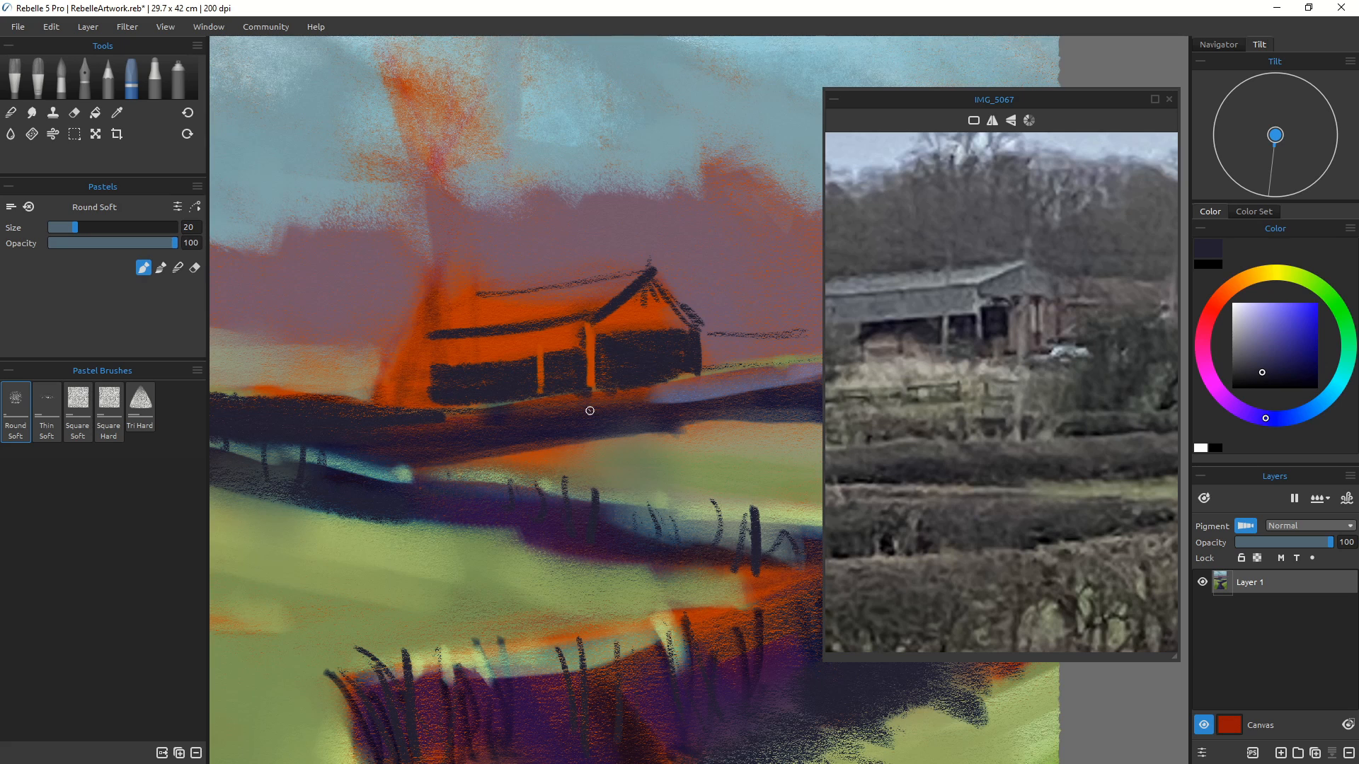
Step: Pick a pale lavender, enlarge the brush to size 35, and paint the barn's roof
scroll(476, 432, "down", 5, "ctrl")
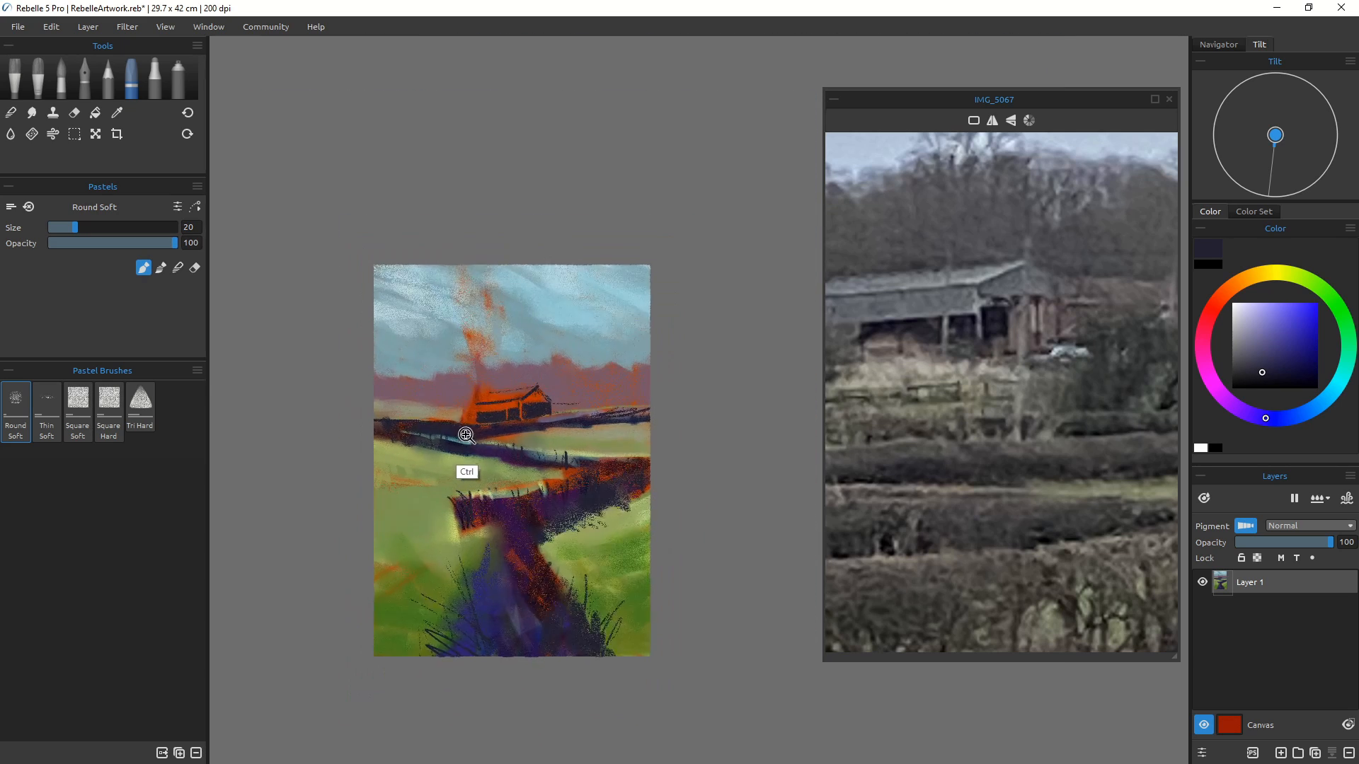
scroll(466, 434, "up", 2)
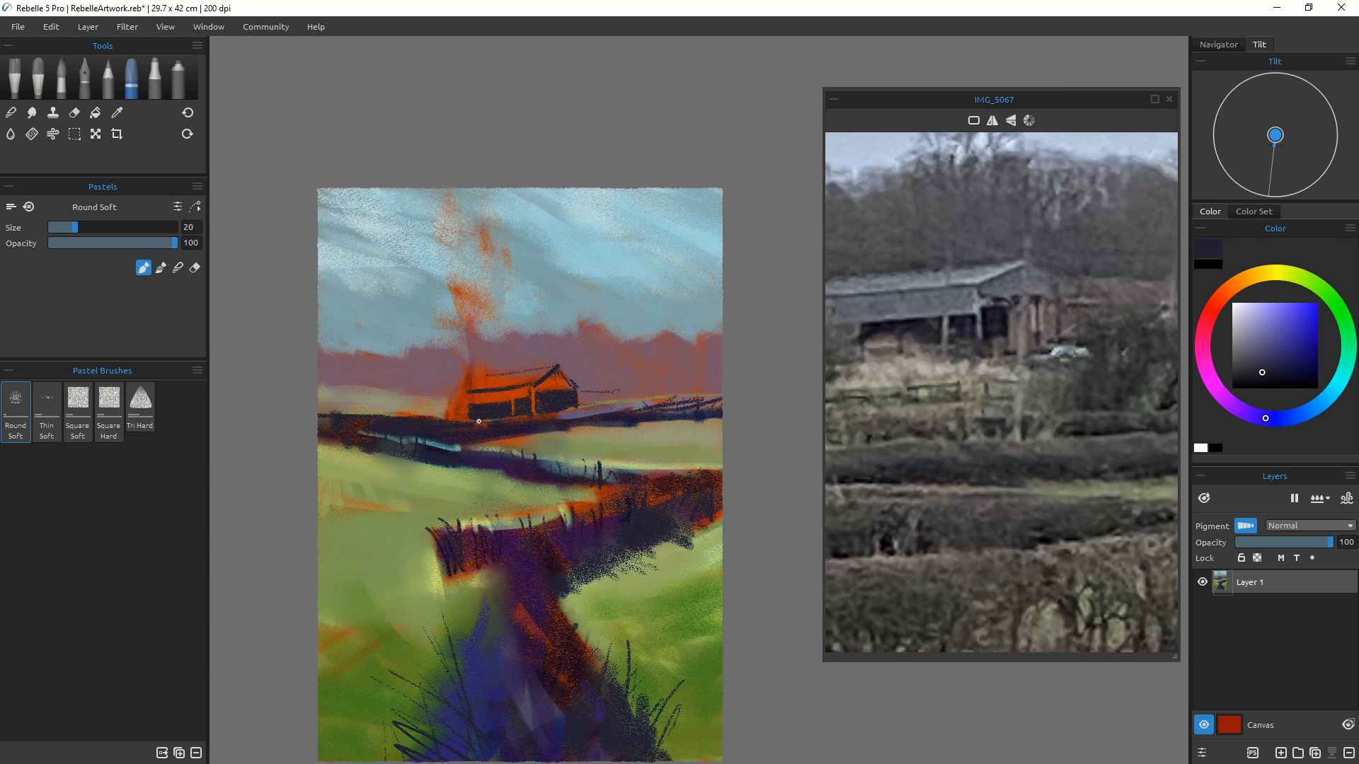
scroll(956, 463, "down", 3, "ctrl")
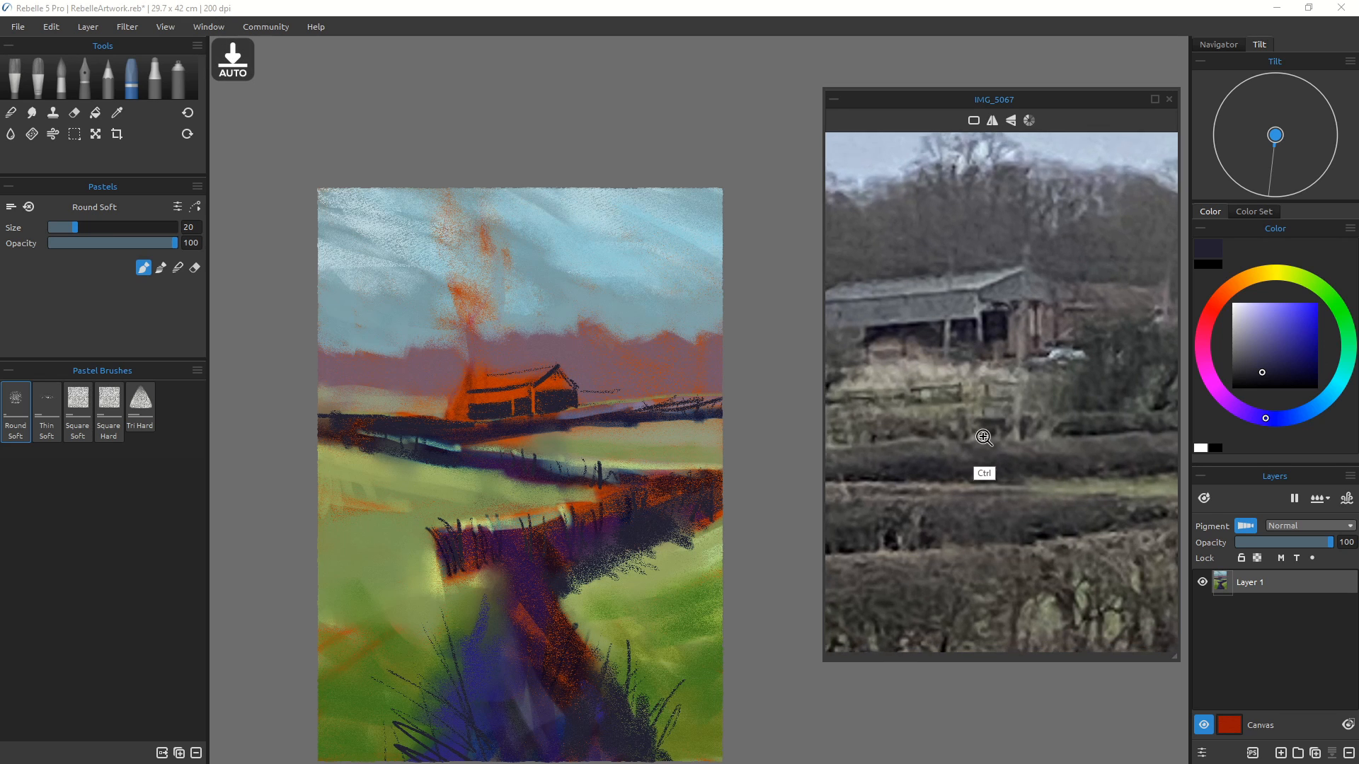
left_click_drag(933, 439, 998, 461)
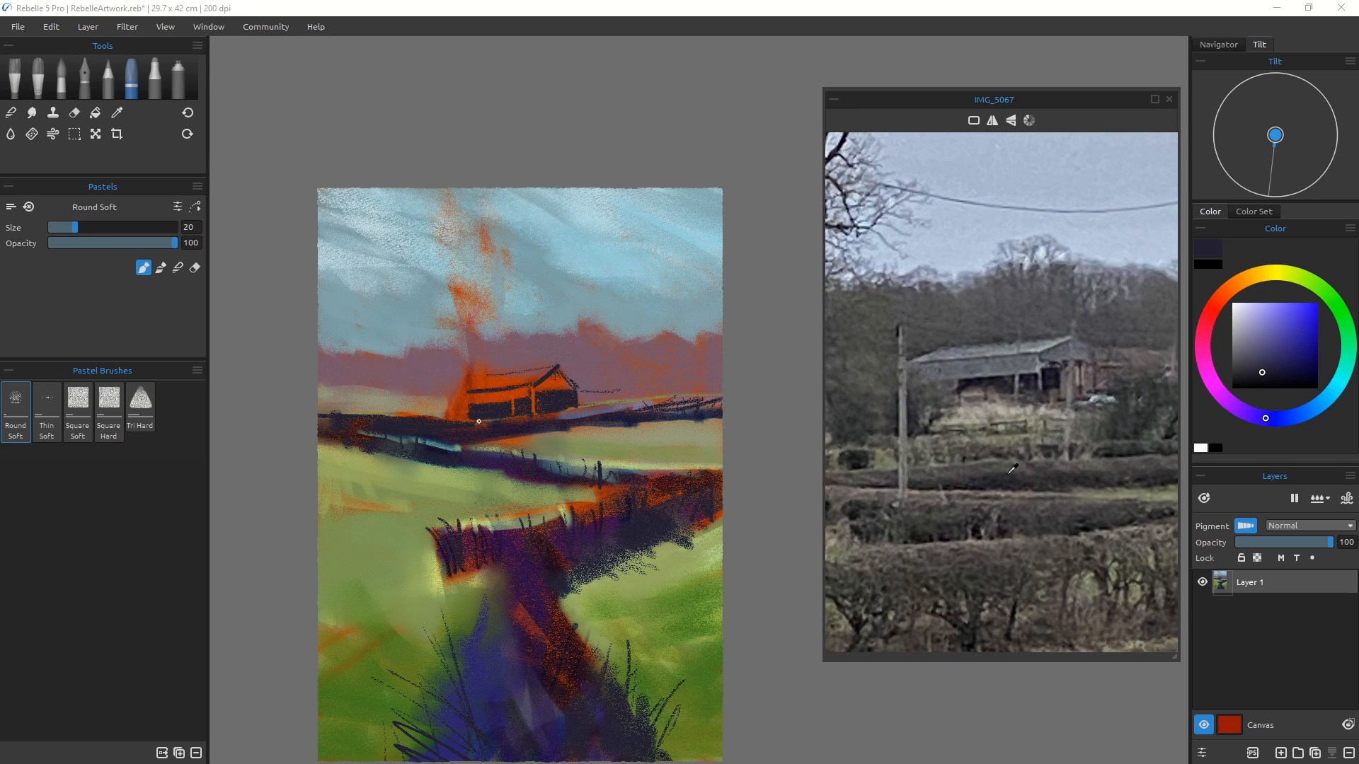
left_click(1245, 314)
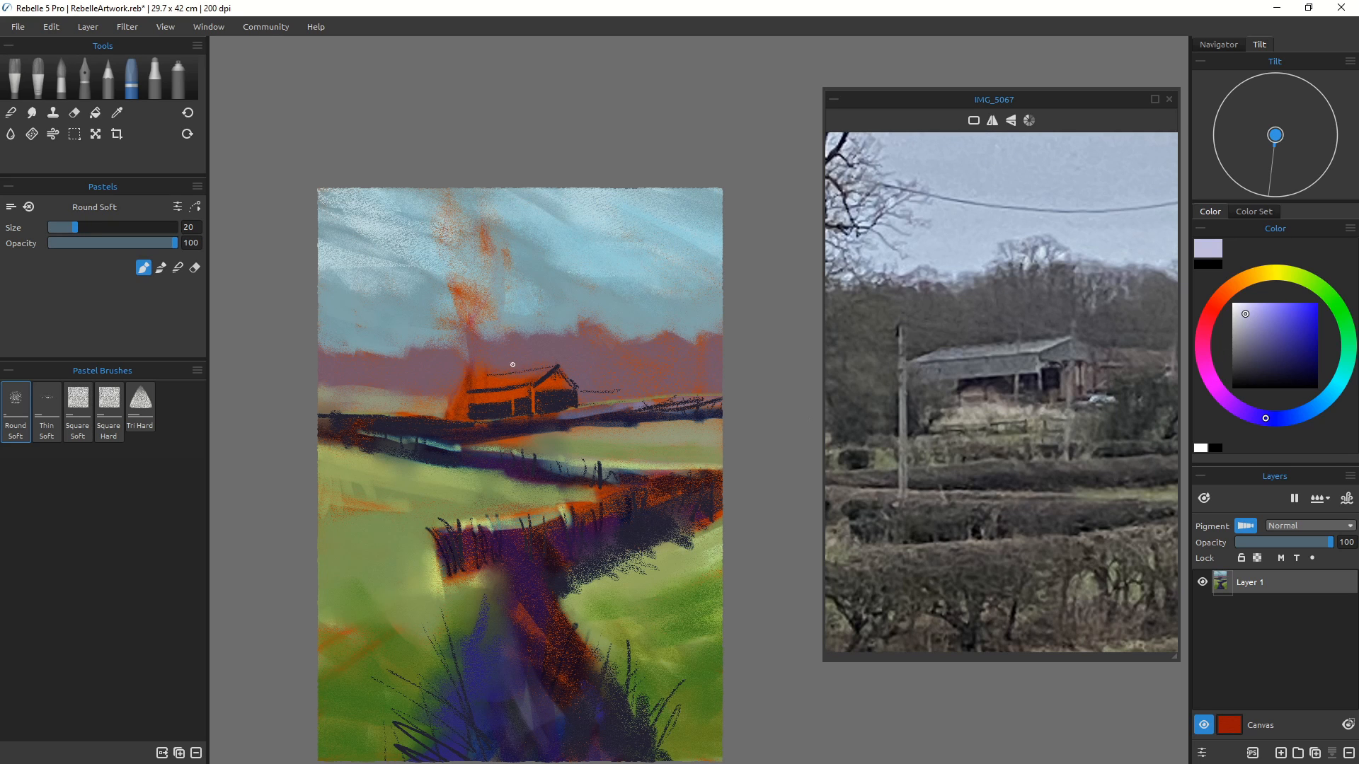
key("bracketright")
key("bracketright")
key("bracketright")
mouse_move(492, 381)
left_mouse_down()
mouse_move(533, 370)
mouse_move(482, 377)
mouse_move(550, 365)
mouse_move(474, 385)
mouse_move(528, 372)
left_mouse_up()
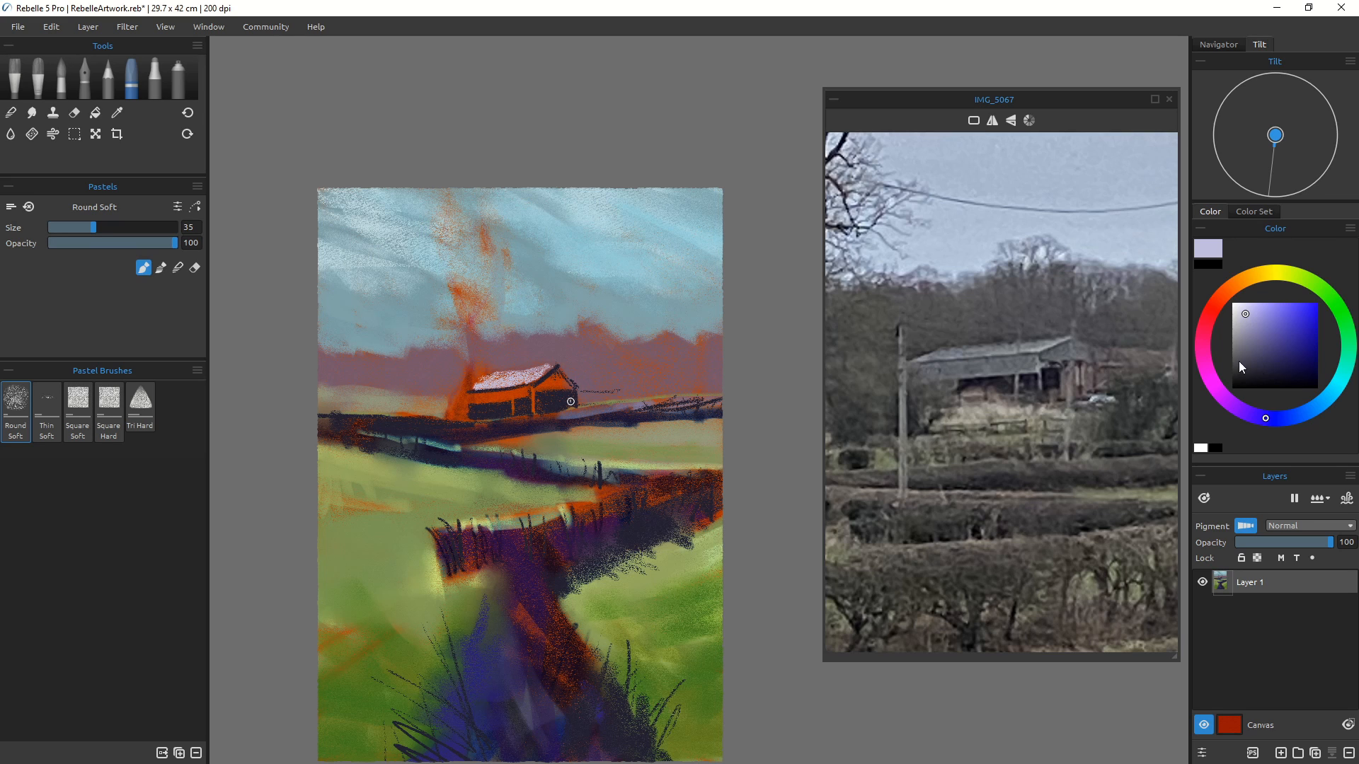
Step: Pick mid and light purple tones and paint the barn's front walls and its right end
left_click(1259, 341)
mouse_move(531, 376)
left_mouse_down()
mouse_move(479, 387)
mouse_move(540, 372)
mouse_move(531, 380)
left_mouse_up()
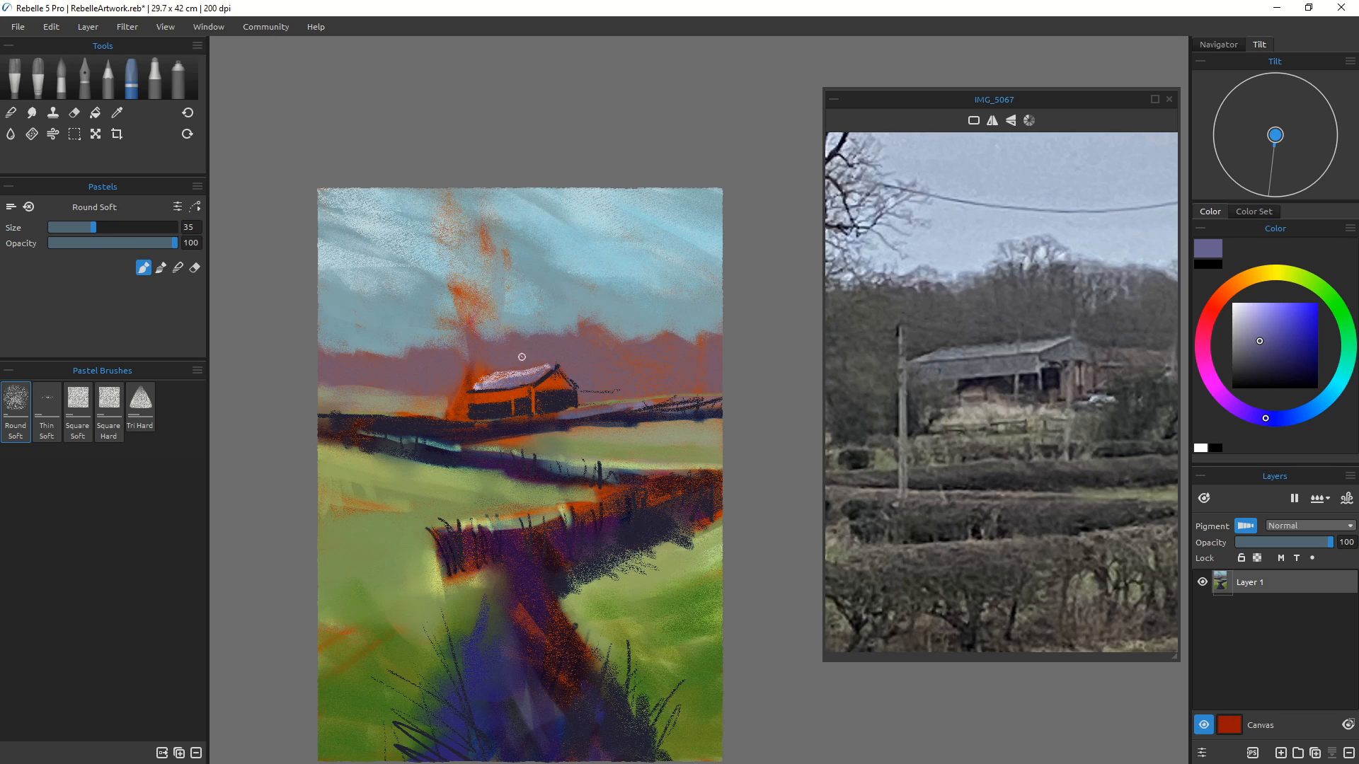
left_click_drag(530, 385, 531, 412)
left_click(1259, 327)
mouse_move(531, 387)
left_mouse_down()
mouse_move(532, 411)
mouse_move(511, 415)
mouse_move(523, 395)
mouse_move(482, 393)
mouse_move(558, 383)
left_mouse_up()
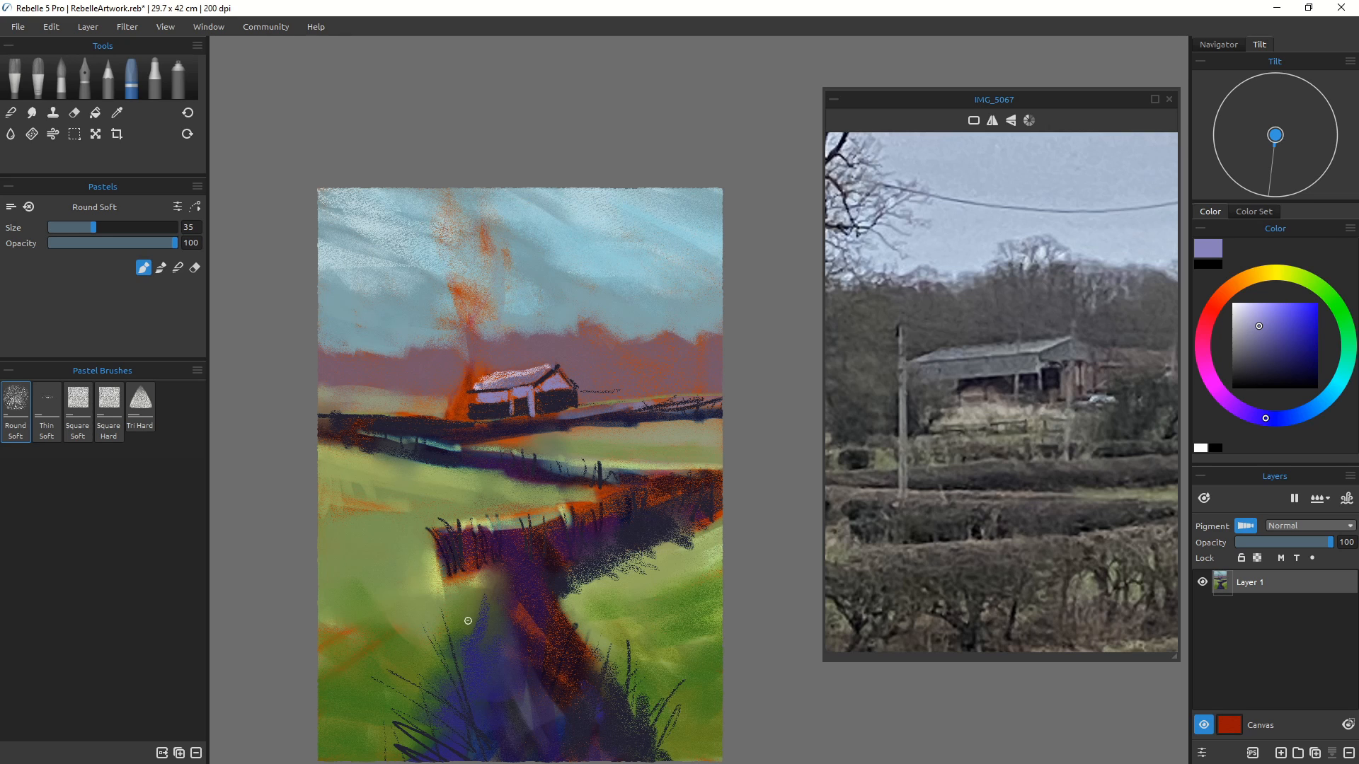
left_click_drag(579, 391, 619, 390)
left_click(12, 114)
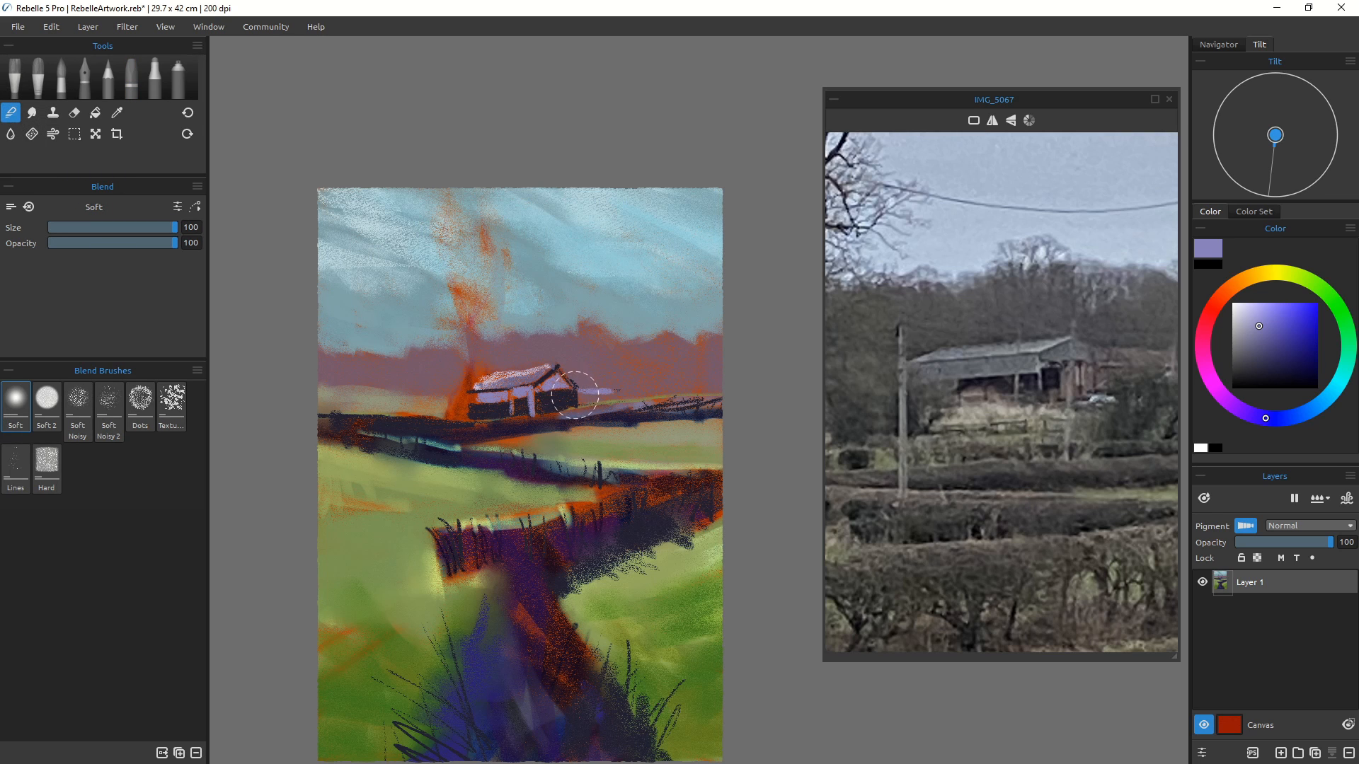
key("[")
key("[")
key("[")
key("[")
key("[")
key("[")
key("[")
key("[")
key("[")
key("[")
key("[")
key("[")
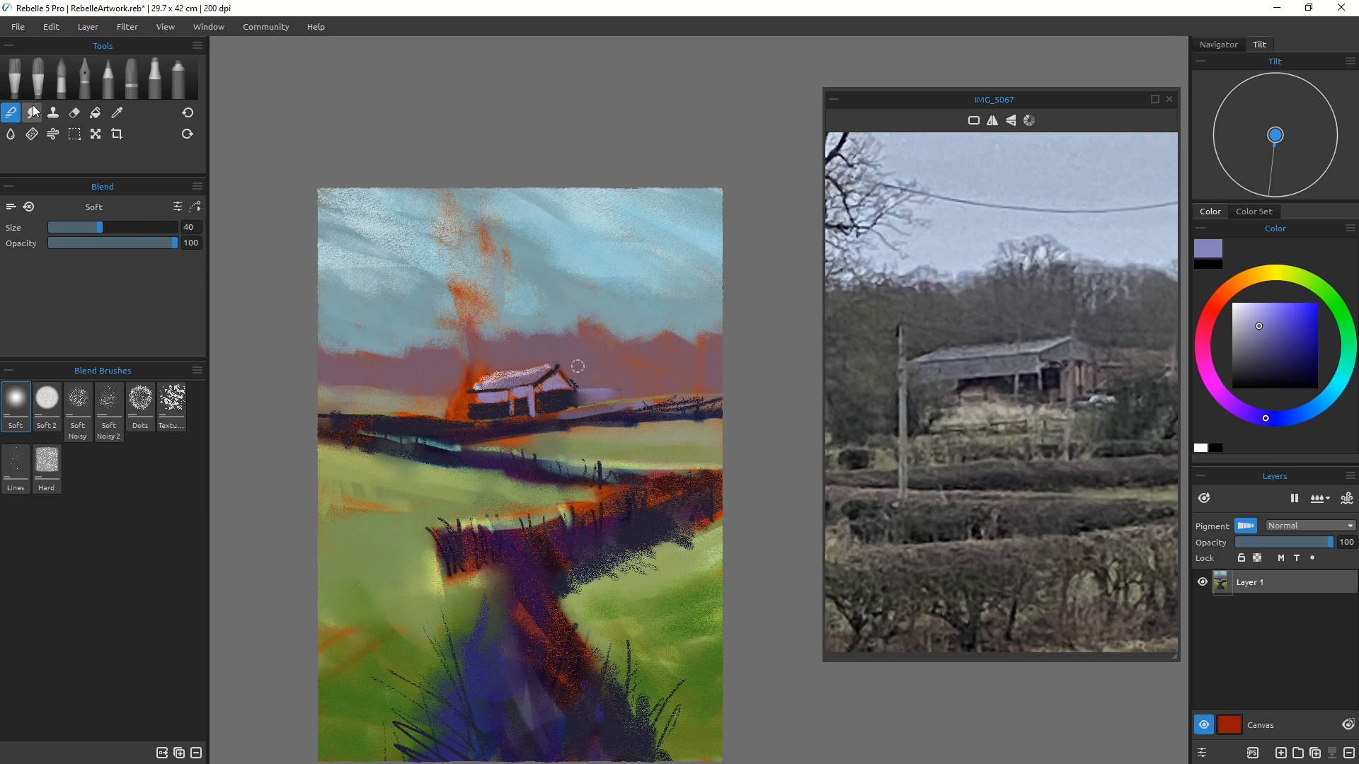
left_click(130, 79)
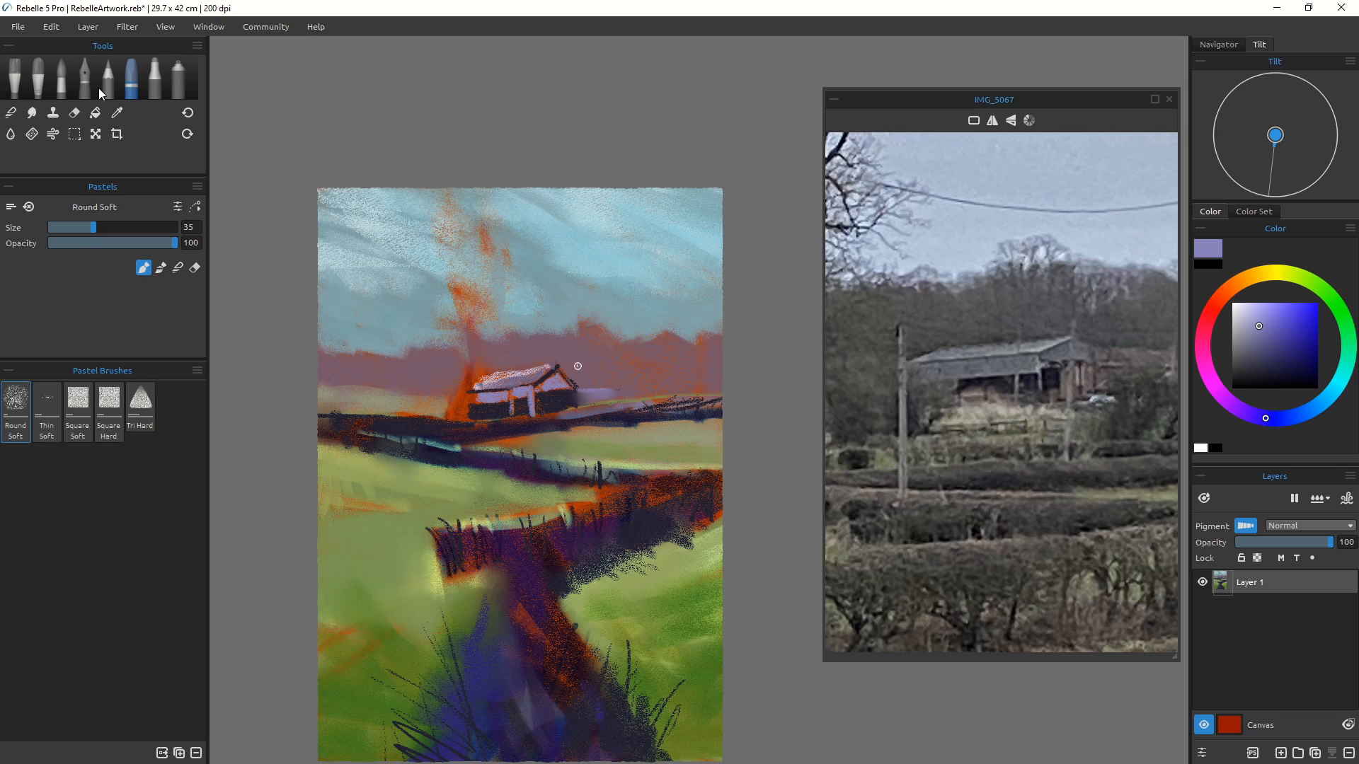
Step: Sample a dark tone and darken the barn's lower walls and the area to its right
left_click(551, 400, "alt")
mouse_move(610, 393)
left_mouse_down()
mouse_move(579, 398)
mouse_move(628, 394)
mouse_move(579, 399)
mouse_move(625, 386)
left_mouse_up()
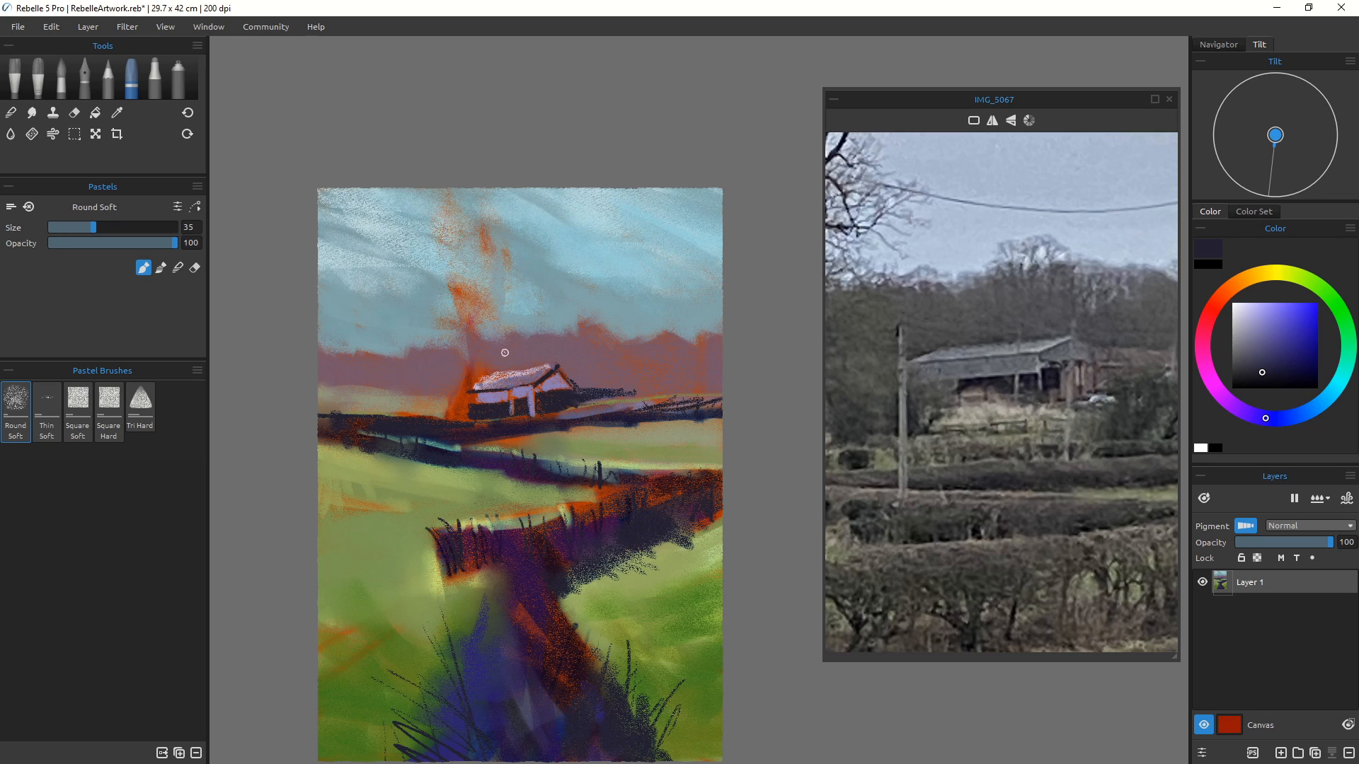
scroll(505, 399, "up", 3)
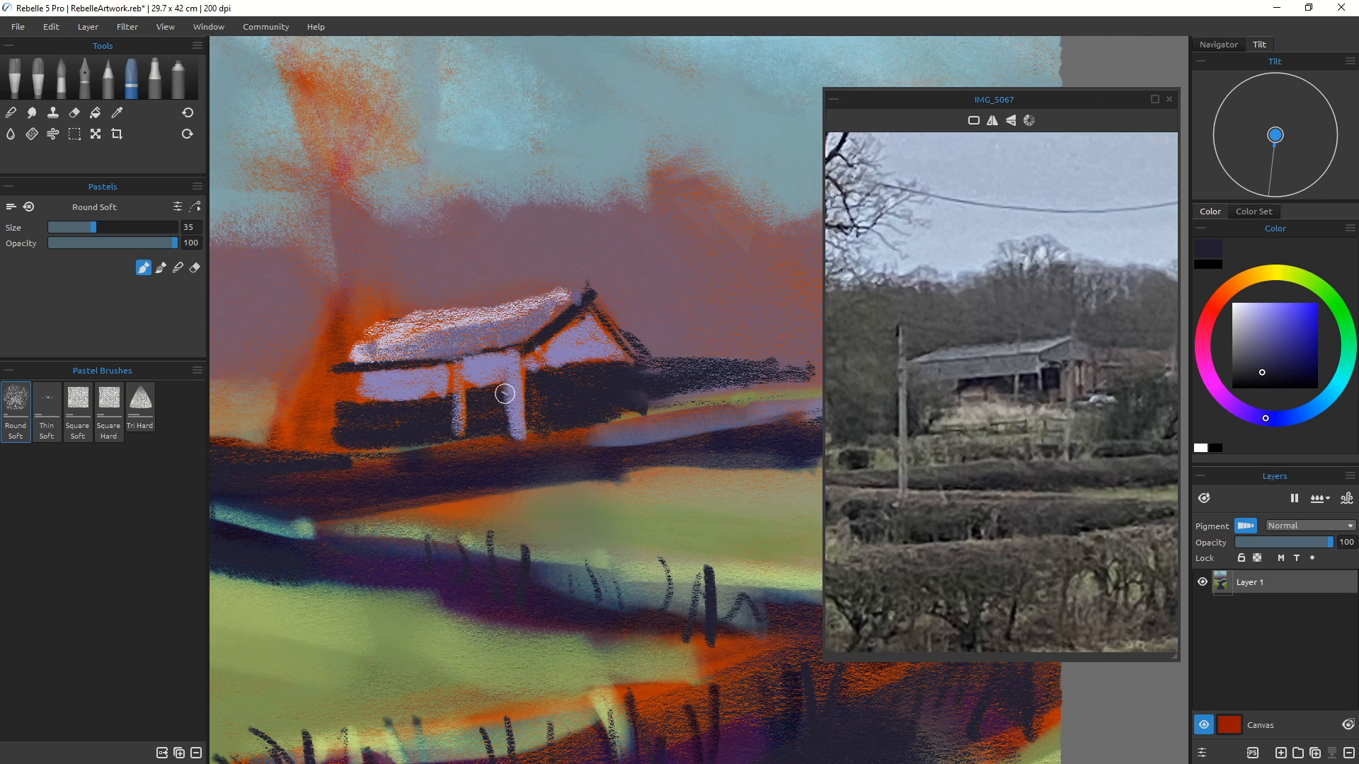
mouse_move(504, 394)
left_mouse_down()
mouse_move(510, 421)
mouse_move(511, 382)
mouse_move(513, 429)
mouse_move(496, 393)
mouse_move(507, 383)
mouse_move(433, 415)
mouse_move(446, 400)
mouse_move(451, 430)
mouse_move(449, 396)
mouse_move(361, 402)
left_mouse_up()
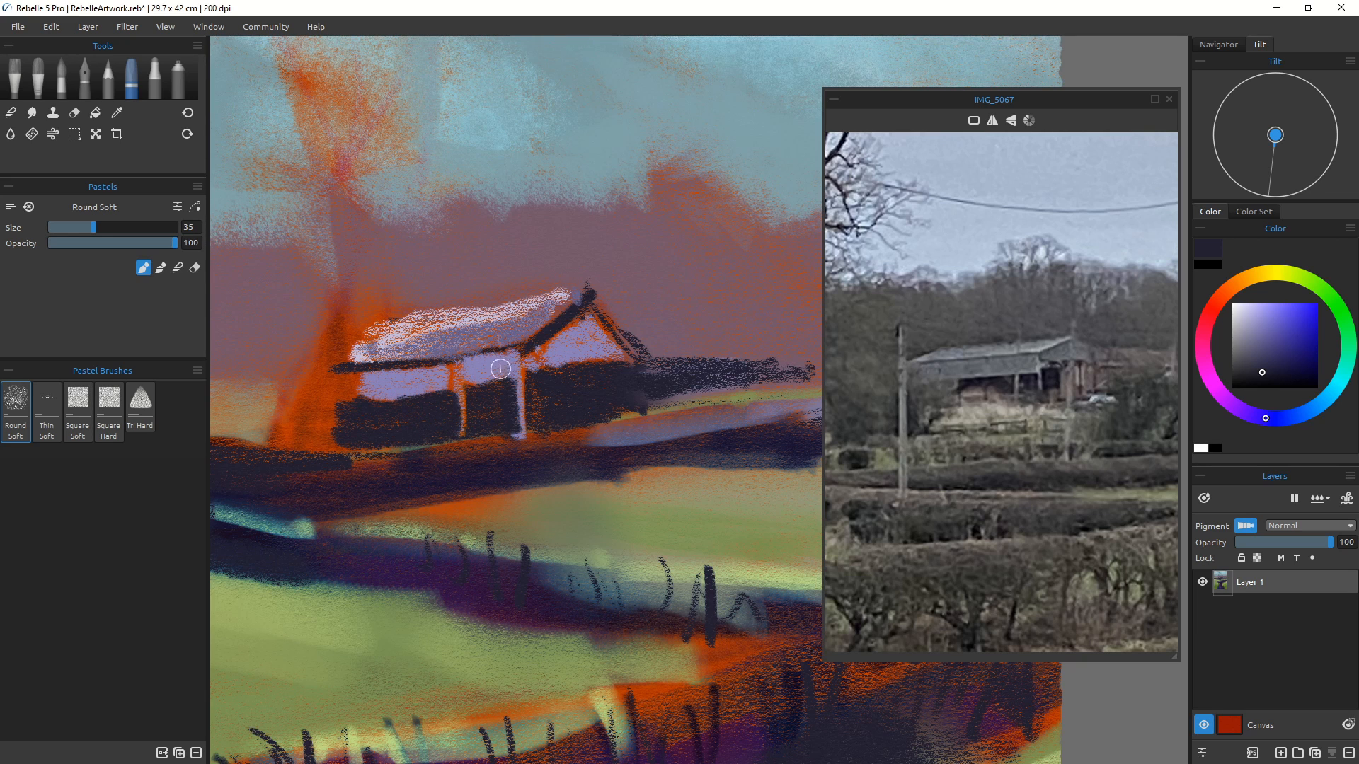
Step: Reduce the pastel to size 14 and draw dark lines along the barn's roof edges and a front post
key("bracketleft")
key("bracketleft")
key("bracketleft")
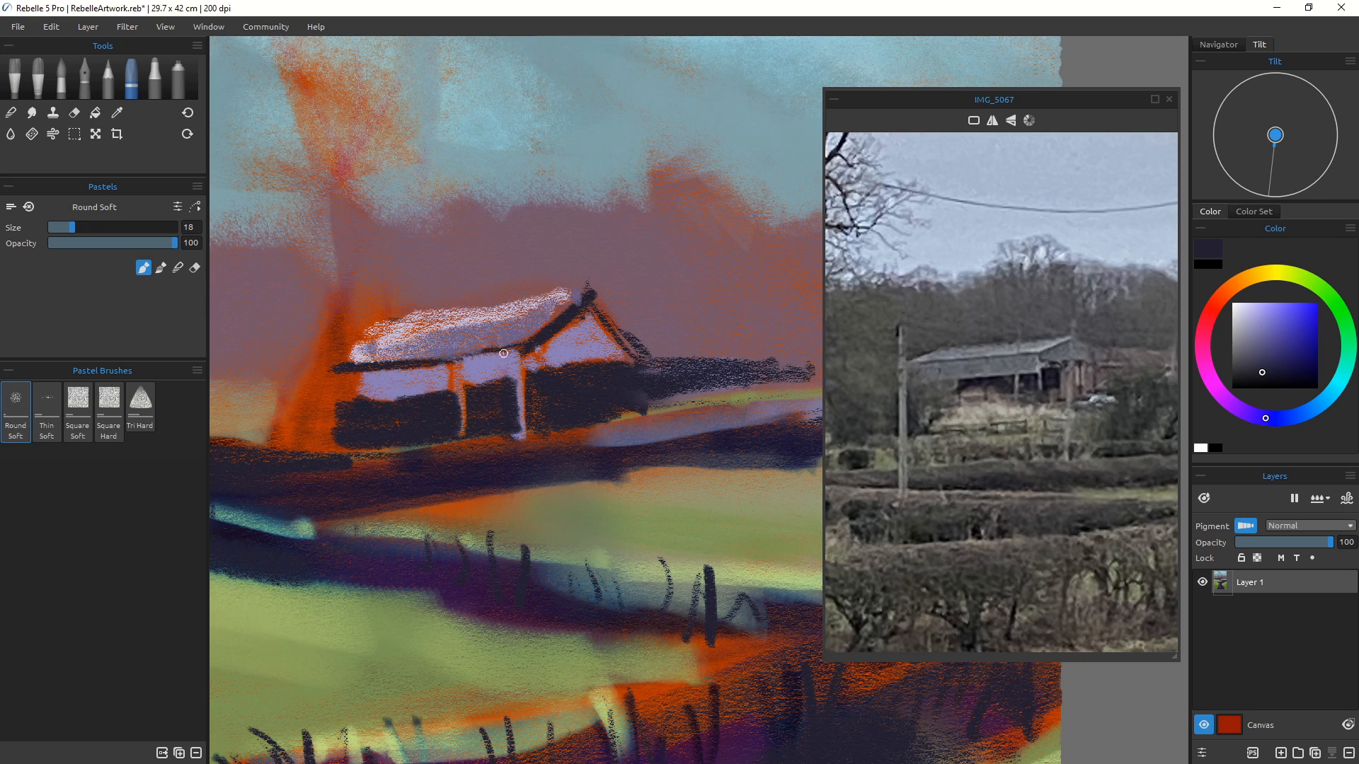
key("bracketleft")
left_click_drag(527, 344, 423, 362)
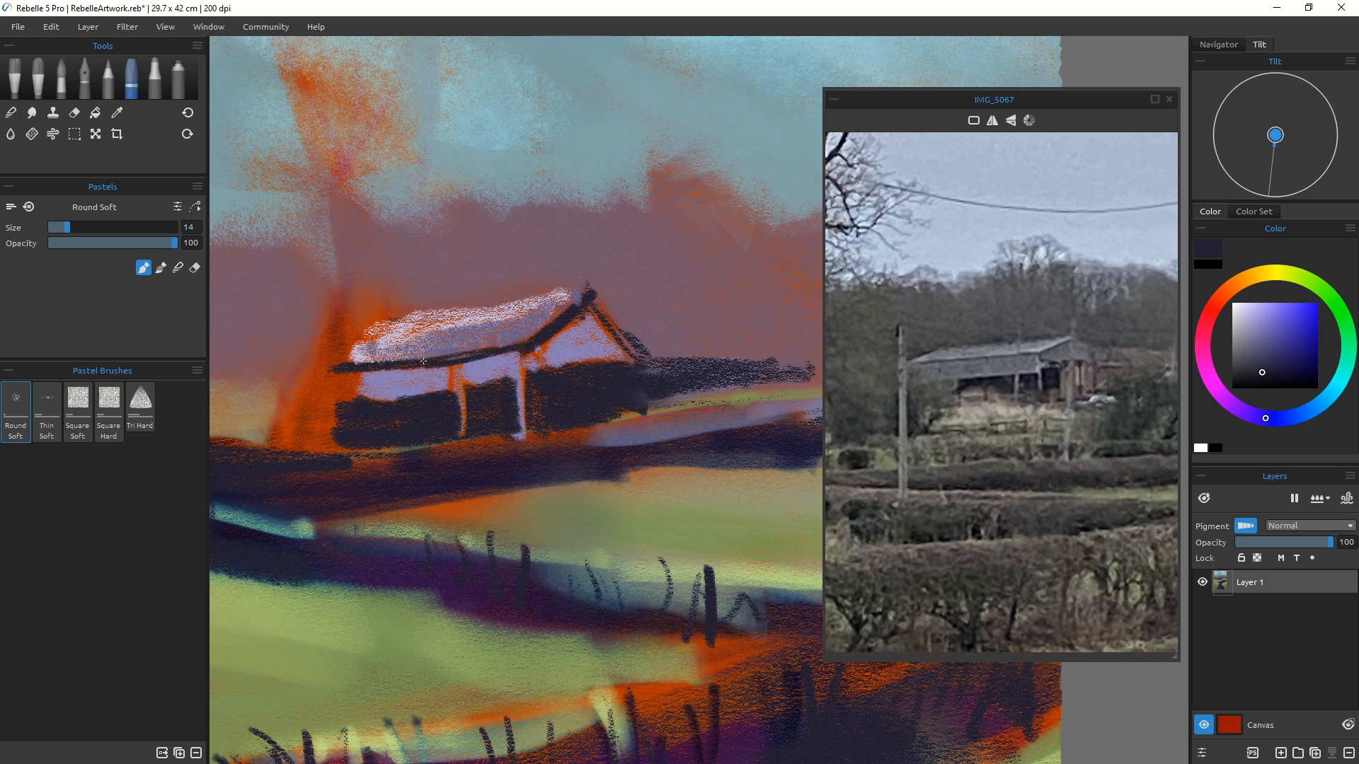
left_click_drag(584, 303, 533, 339)
left_click_drag(585, 294, 563, 312)
left_click_drag(380, 365, 383, 401)
Step: Switch to the Soft blender at size 40 and soften the barn's lower left wall
left_click(11, 113)
mouse_move(340, 382)
left_mouse_down()
mouse_move(374, 415)
mouse_move(379, 376)
mouse_move(364, 414)
mouse_move(350, 392)
mouse_move(353, 421)
mouse_move(359, 384)
mouse_move(376, 385)
mouse_move(376, 417)
mouse_move(426, 405)
mouse_move(374, 422)
mouse_move(369, 393)
left_mouse_up()
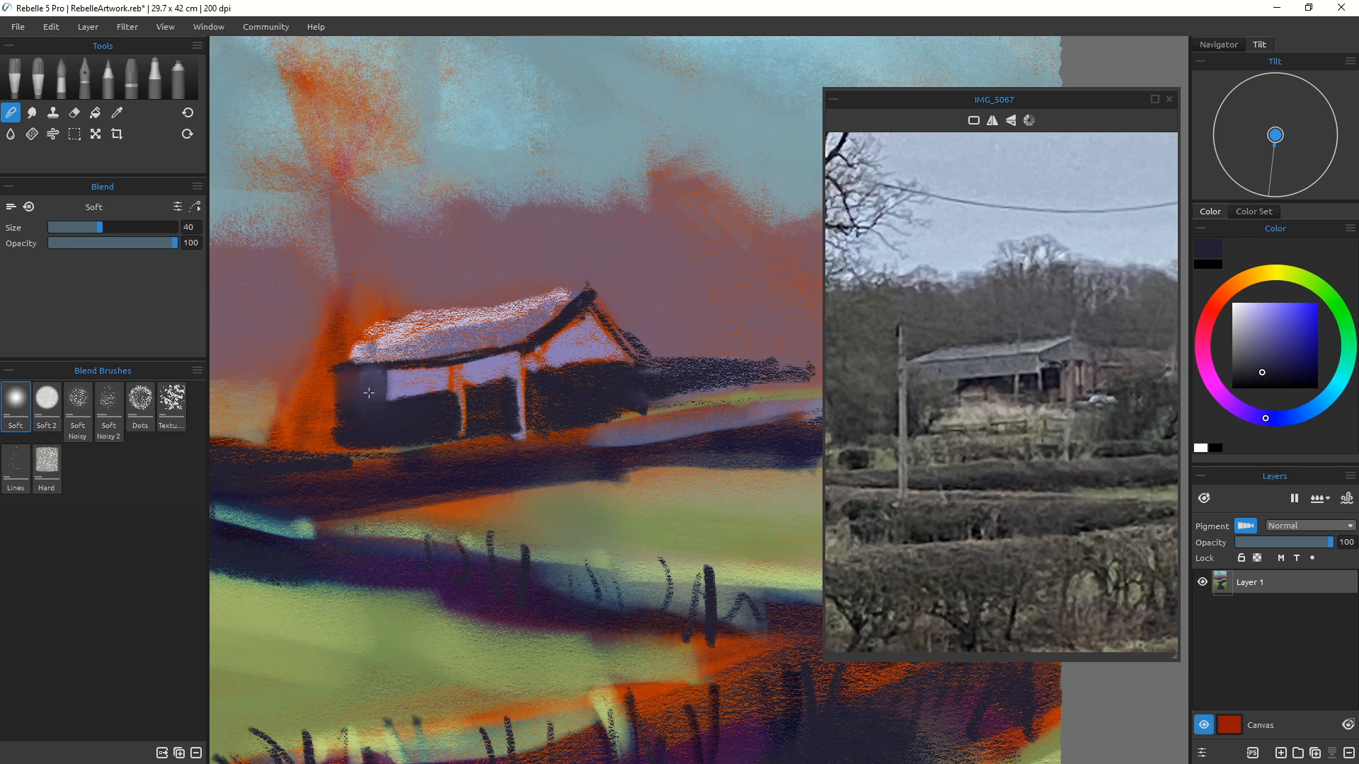
Step: Switch back to the Round Soft pastel and paint a dark tree trunk left of the barn, enlarging to size 50
scroll(384, 462, "down", 6)
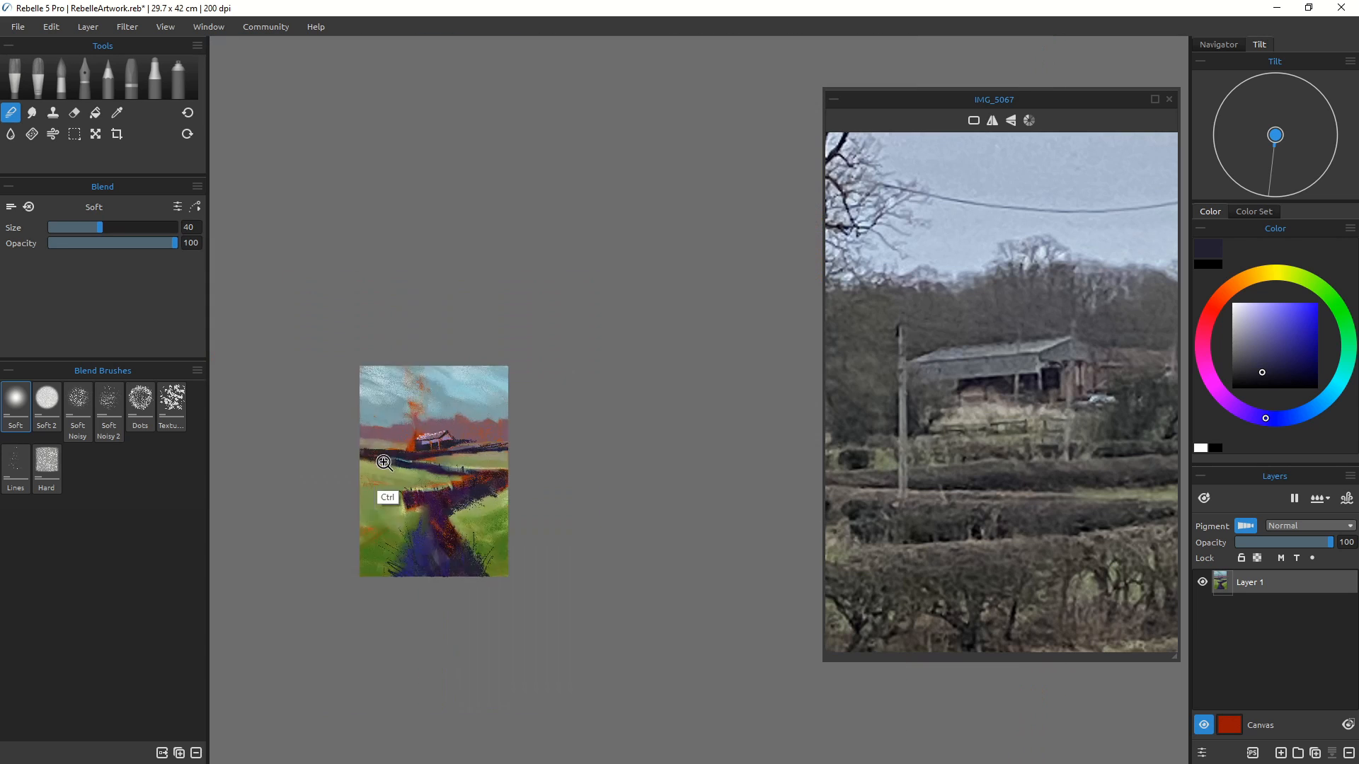
scroll(383, 462, "up", 5)
left_click_drag(396, 495, 473, 493)
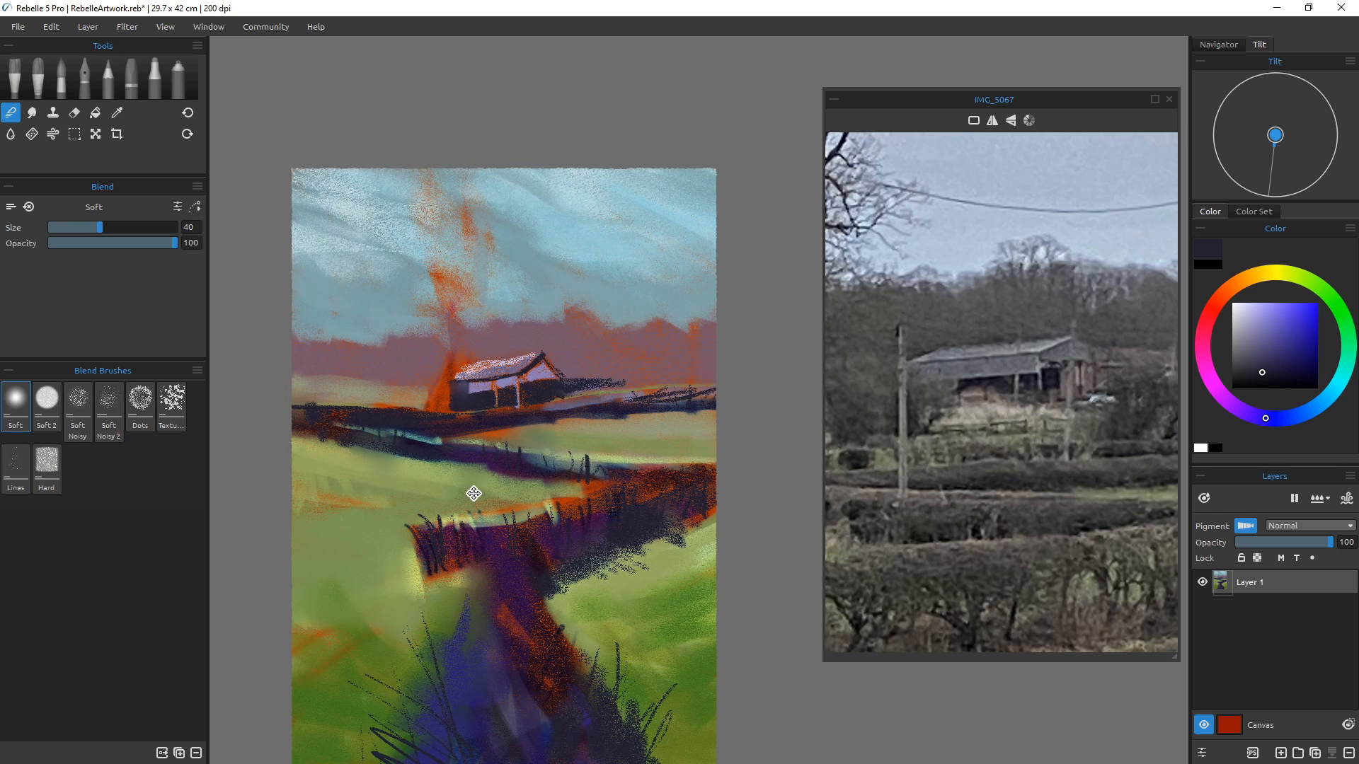
scroll(470, 489, "down", 2)
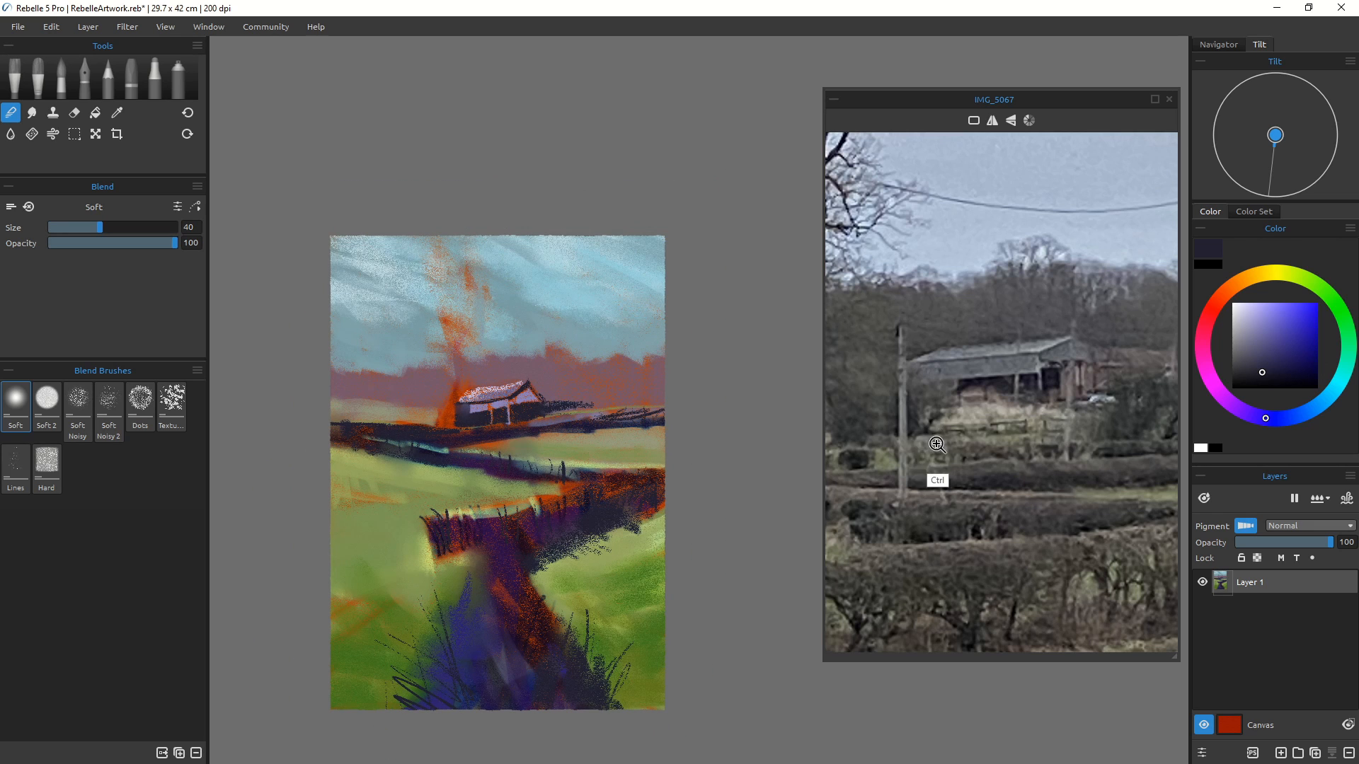
scroll(925, 491, "down", 4)
scroll(946, 484, "up", 4)
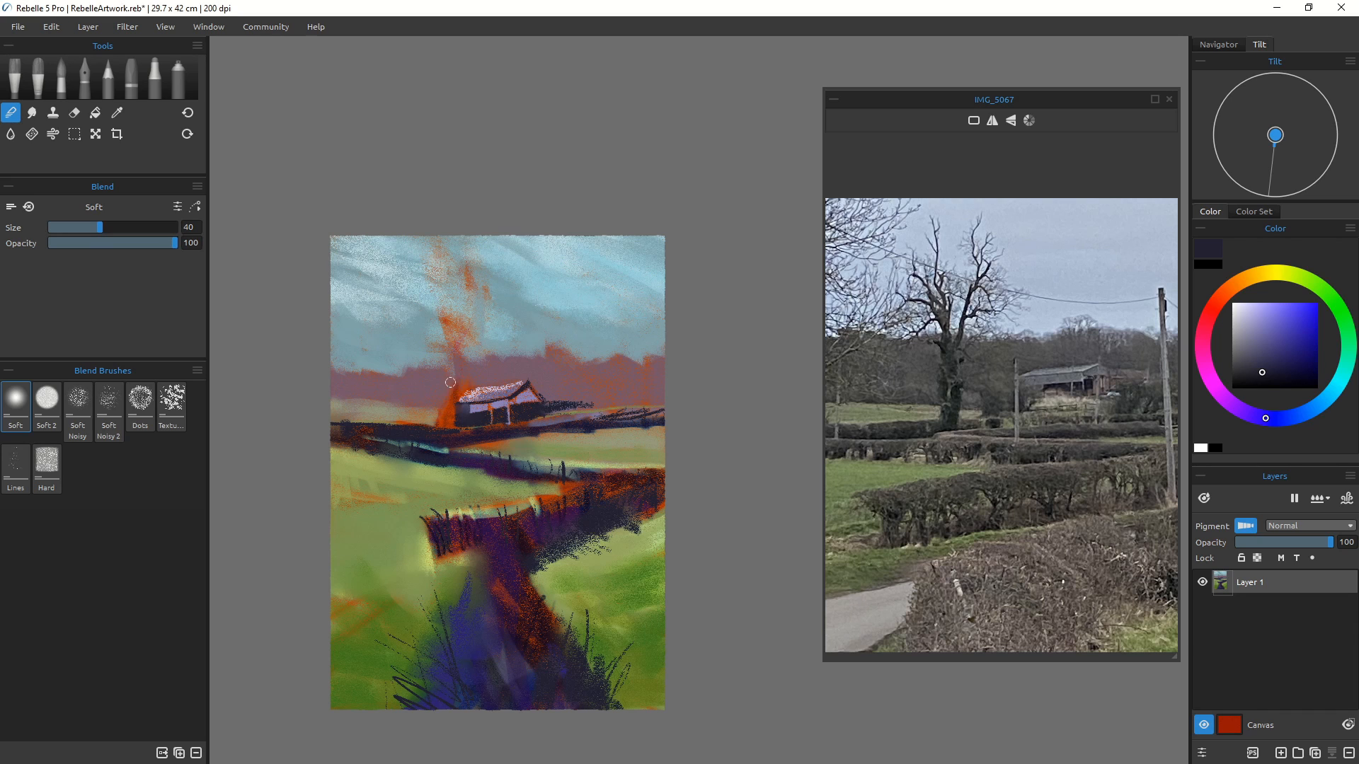
left_click(130, 77)
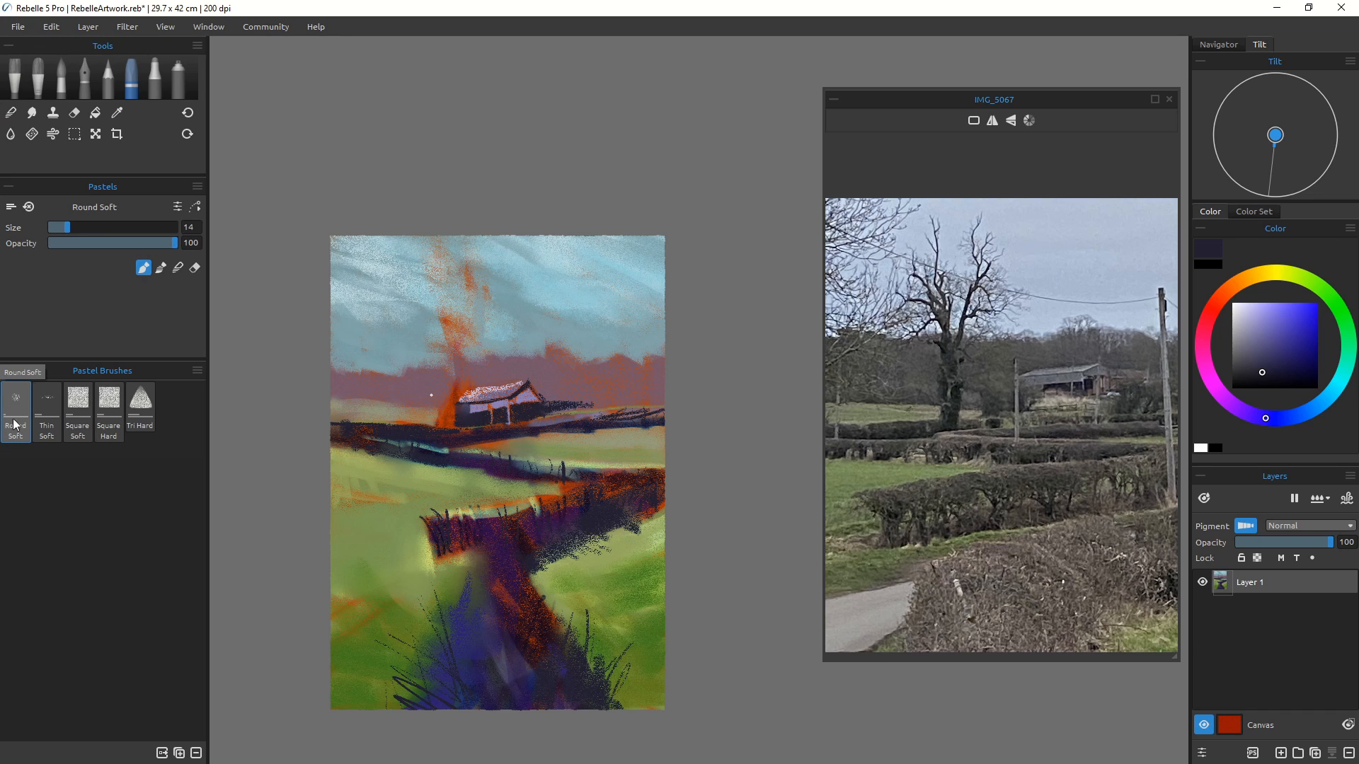
left_click_drag(456, 369, 457, 423)
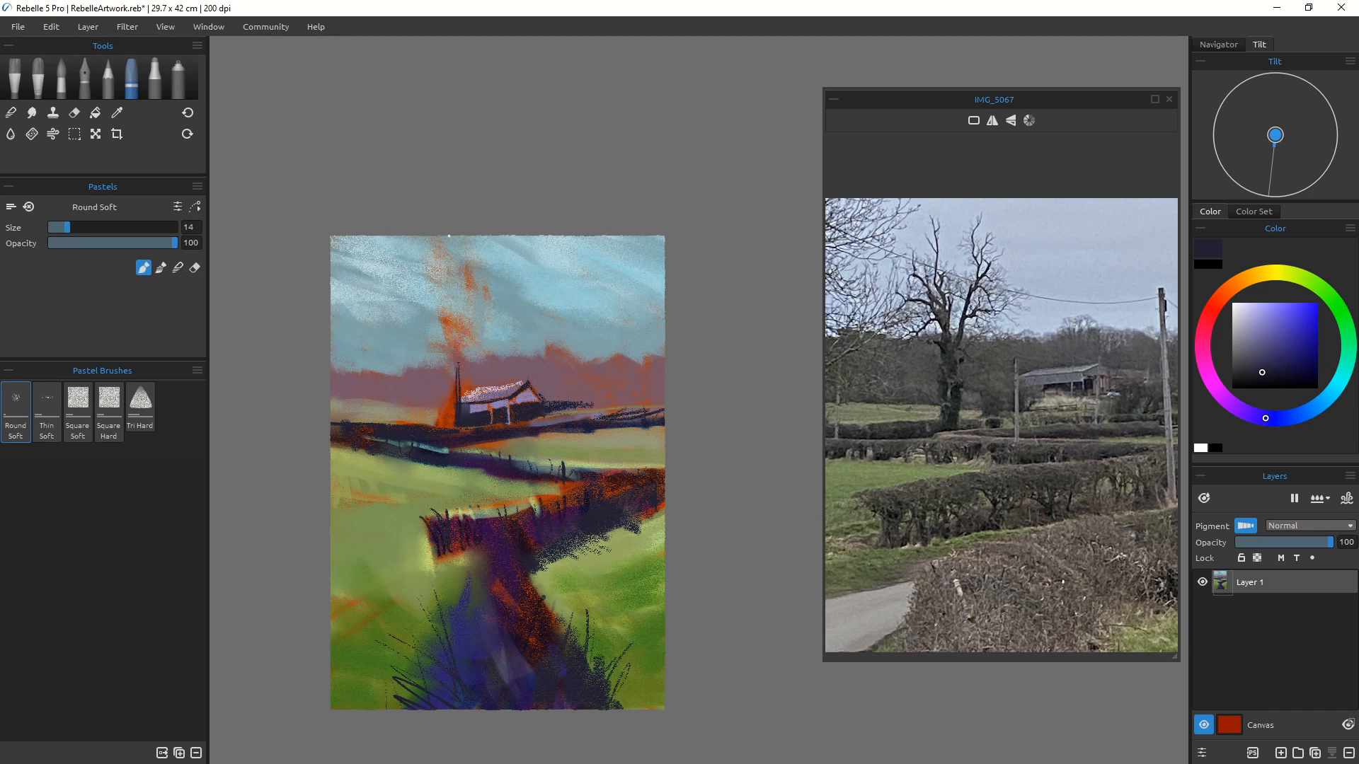
key("bracketright")
key("bracketright")
key("bracketright")
key("bracketright")
key("bracketright")
key("bracketright")
key("bracketright")
key("bracketright")
left_click_drag(458, 367, 458, 415)
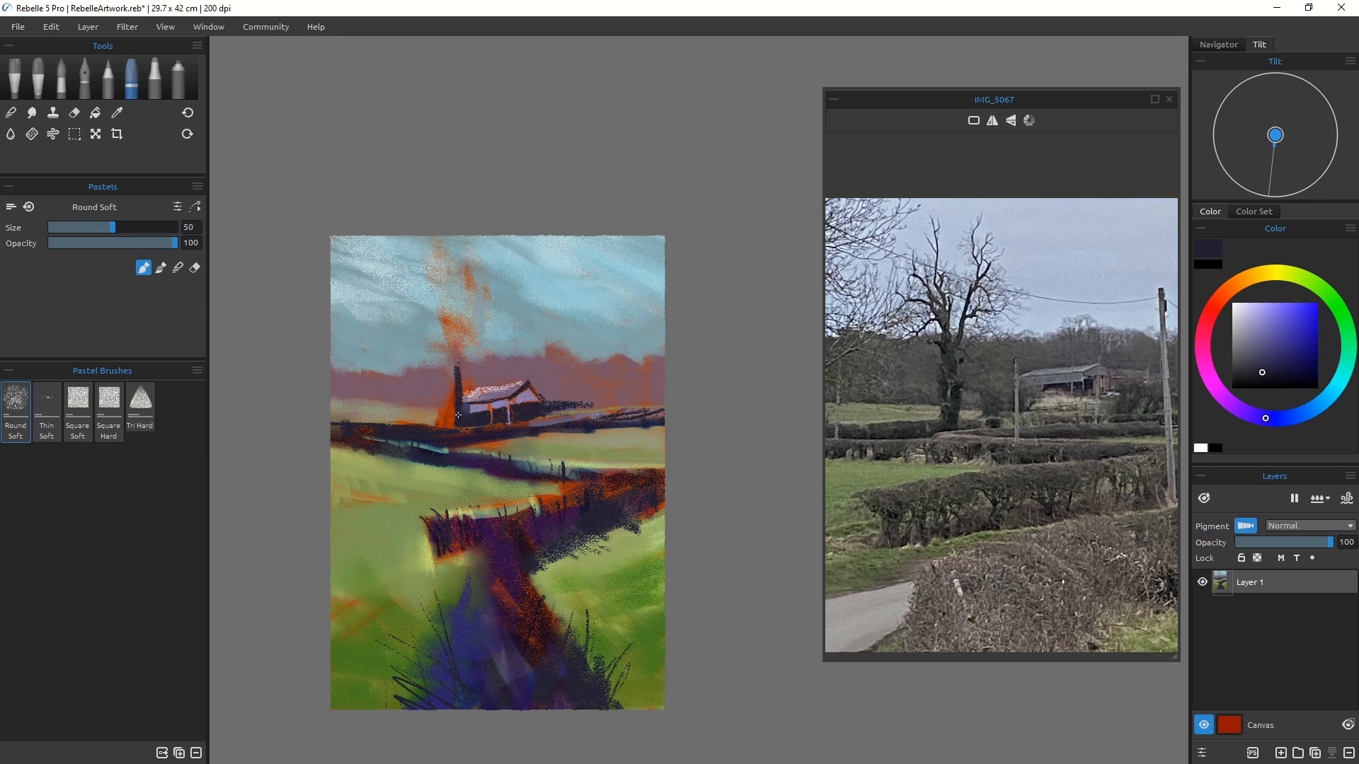
Step: Reduce the brush to size 25 and extend the trunk upward, drawing the tree's main branches
key("bracketleft")
left_click_drag(447, 284, 460, 394)
key("bracketleft")
key("bracketleft")
key("bracketleft")
key("bracketleft")
left_click_drag(433, 255, 444, 314)
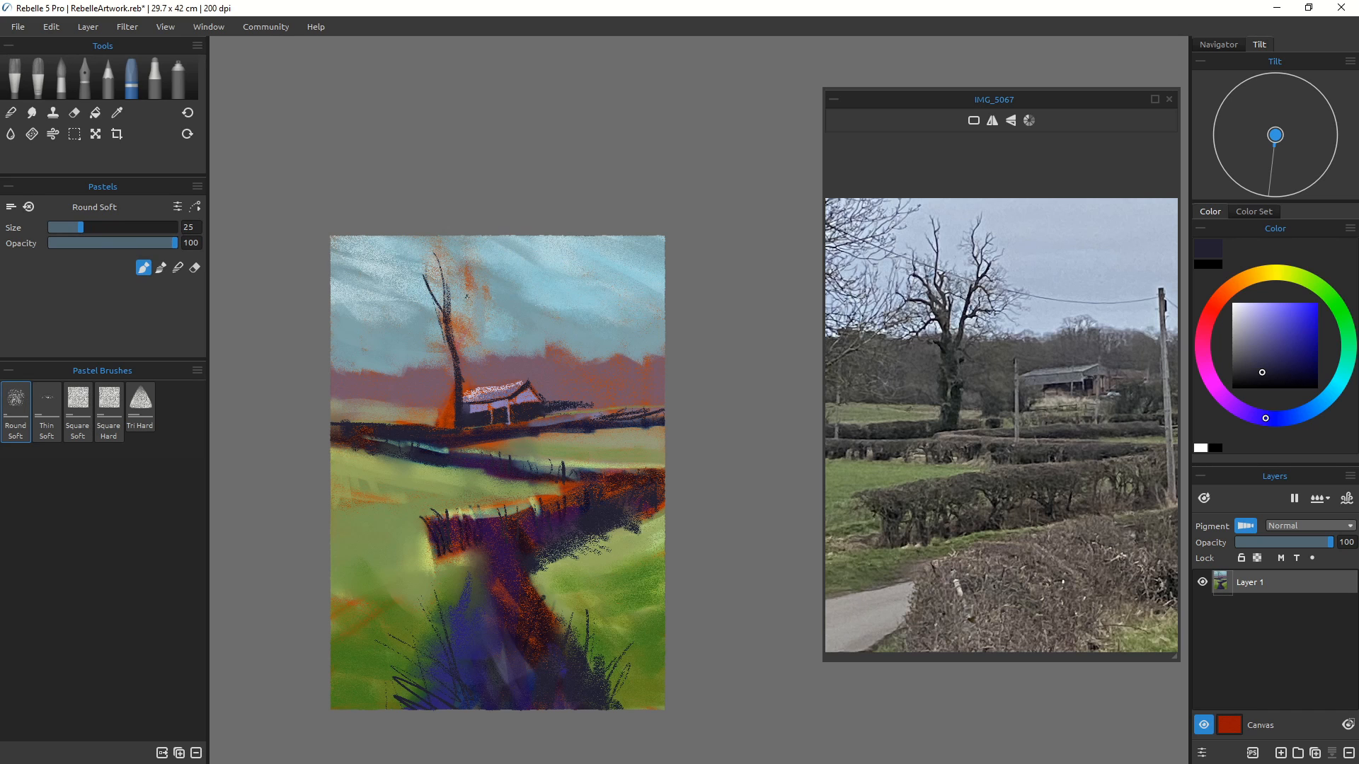
left_click_drag(471, 304, 467, 340)
left_click_drag(475, 262, 460, 382)
mouse_move(493, 284)
left_mouse_down()
mouse_move(487, 311)
mouse_move(473, 313)
left_mouse_up()
mouse_move(482, 259)
left_mouse_down()
mouse_move(473, 282)
mouse_move(464, 271)
mouse_move(479, 292)
mouse_move(467, 304)
mouse_move(428, 317)
mouse_move(400, 299)
mouse_move(418, 312)
mouse_move(425, 279)
mouse_move(446, 288)
mouse_move(433, 293)
left_mouse_up()
mouse_move(424, 283)
left_mouse_down()
mouse_move(400, 261)
mouse_move(391, 270)
mouse_move(451, 333)
left_mouse_up()
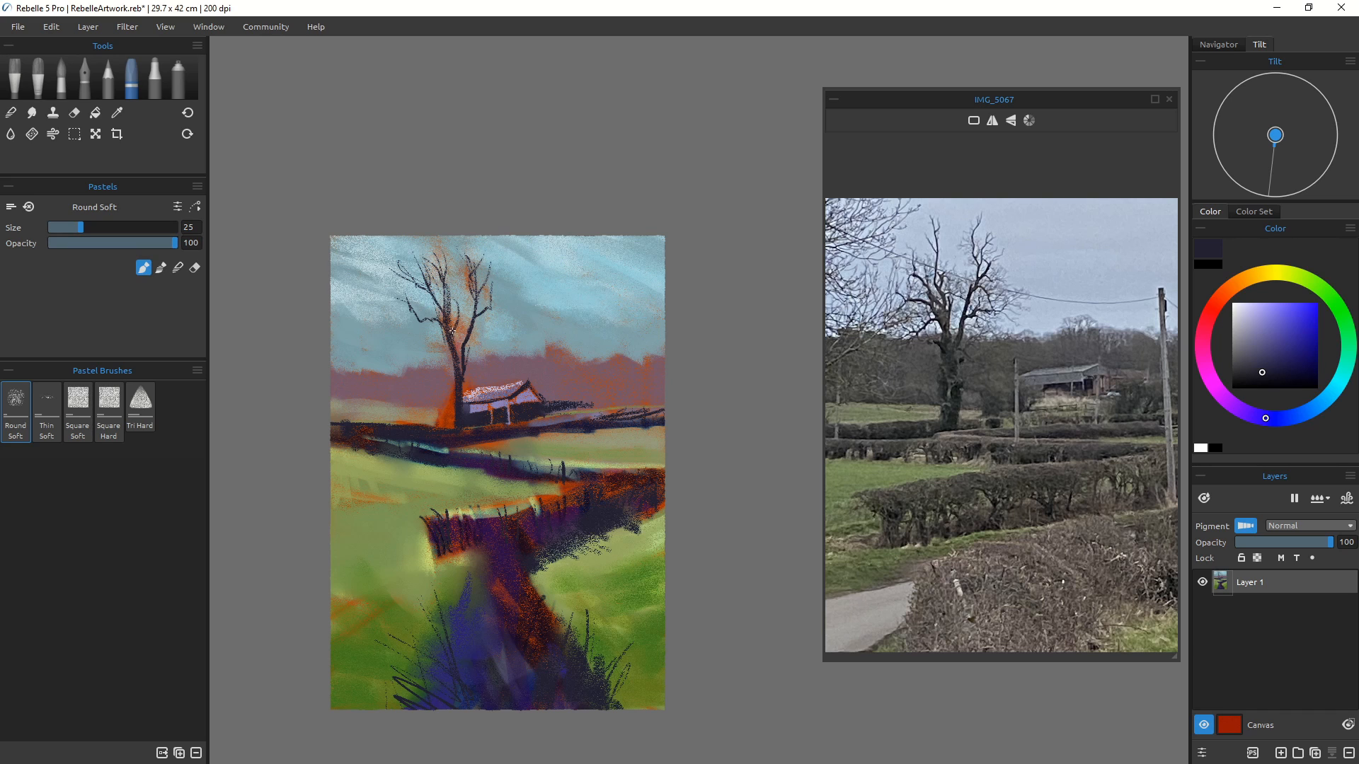
Step: Add more branches and twigs to the top of the tree's crown
left_click_drag(441, 280, 452, 348)
mouse_move(485, 327)
left_mouse_down()
mouse_move(493, 290)
mouse_move(468, 334)
mouse_move(454, 313)
left_mouse_up()
left_click_drag(468, 245, 467, 276)
left_click_drag(479, 229, 470, 252)
mouse_move(487, 234)
left_mouse_down()
mouse_move(479, 280)
mouse_move(474, 269)
left_mouse_up()
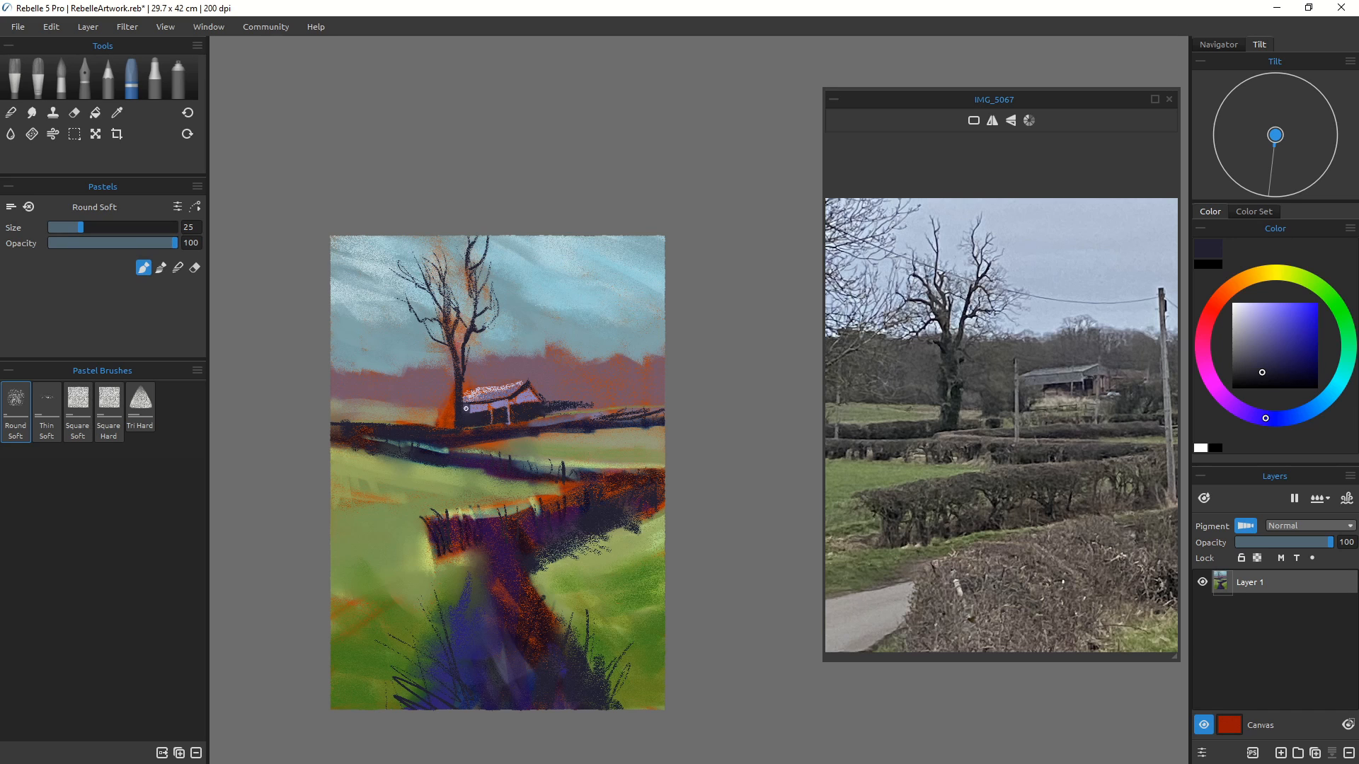
mouse_move(474, 274)
left_mouse_down()
mouse_move(467, 340)
mouse_move(469, 280)
mouse_move(442, 222)
left_mouse_up()
mouse_move(451, 223)
left_mouse_down()
mouse_move(478, 256)
mouse_move(493, 236)
mouse_move(474, 288)
mouse_move(499, 253)
mouse_move(477, 296)
left_mouse_up()
left_click_drag(472, 289, 465, 333)
Step: Sample the sky blue and paint sky between the tree's upper branches
scroll(419, 340, "up", 3)
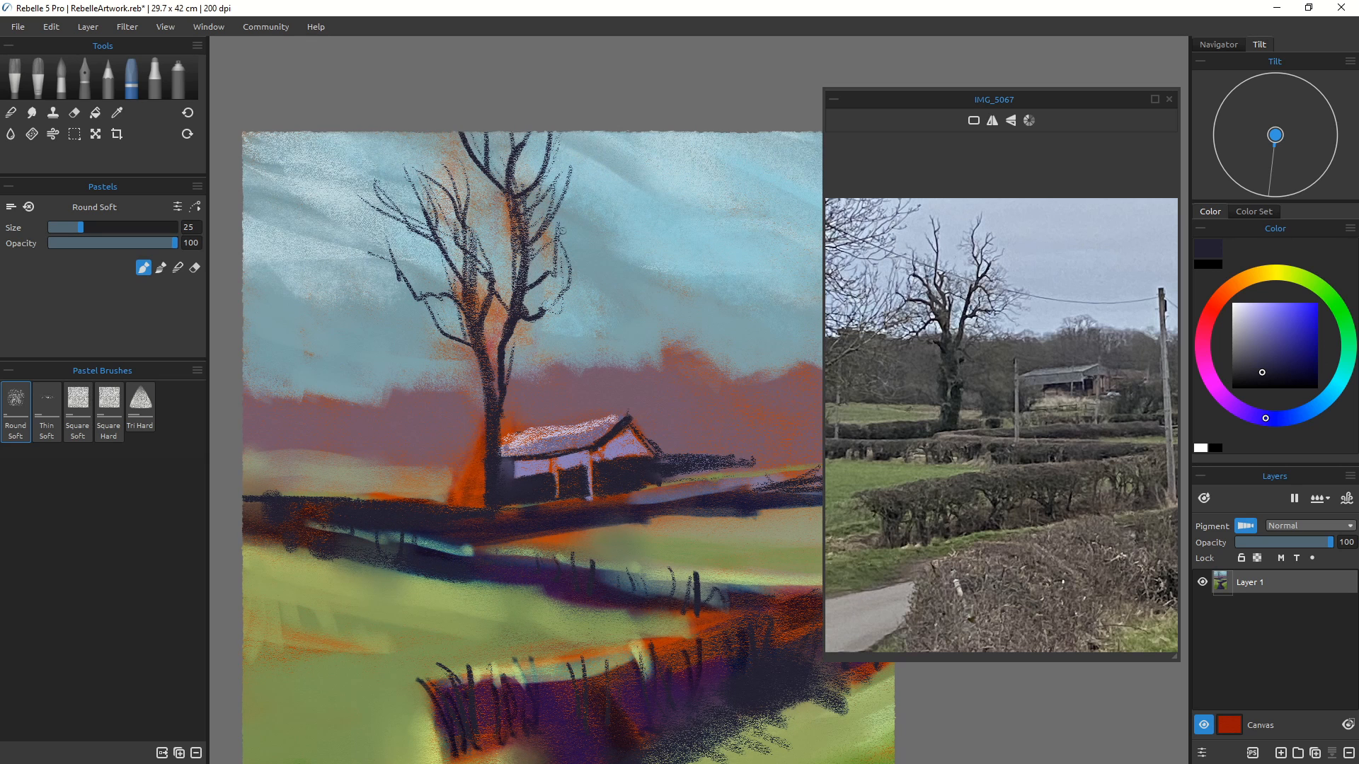
left_click(557, 233, "alt")
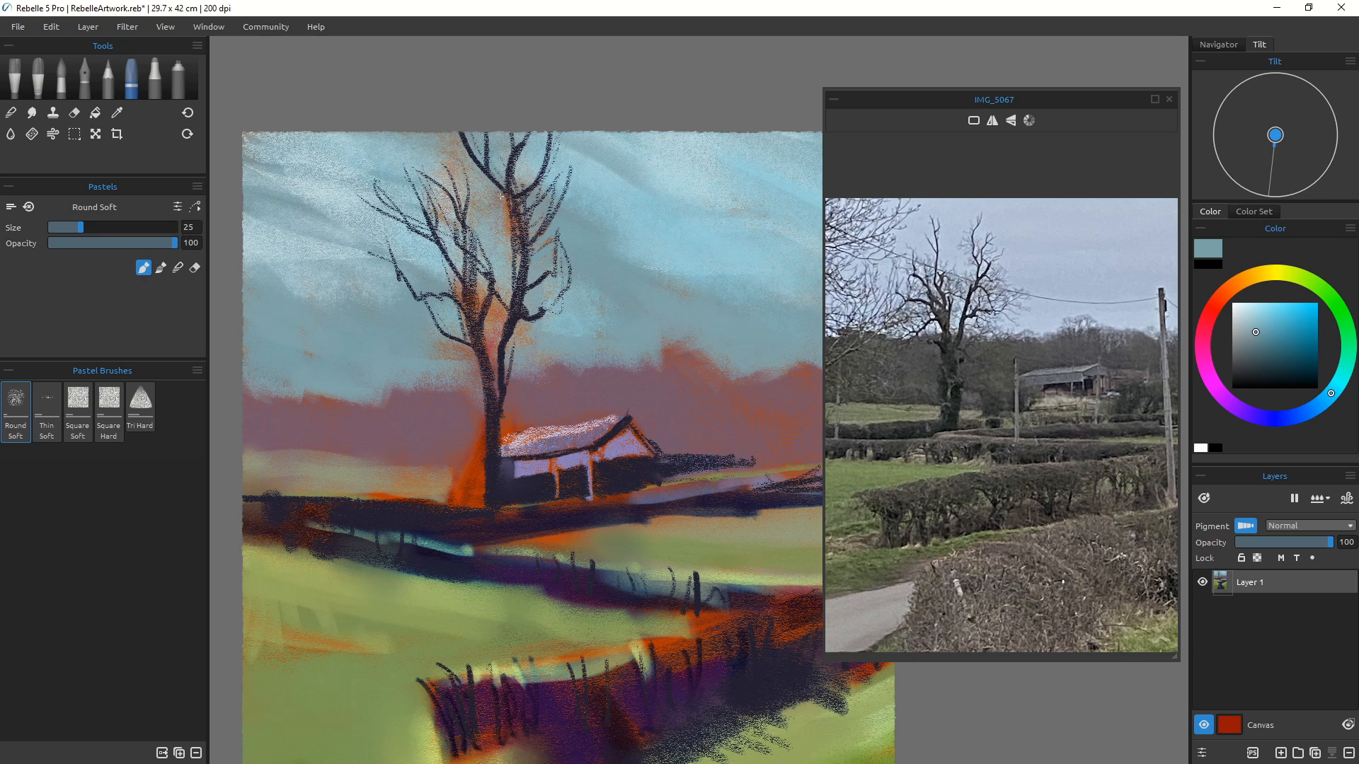
left_click_drag(515, 259, 509, 195)
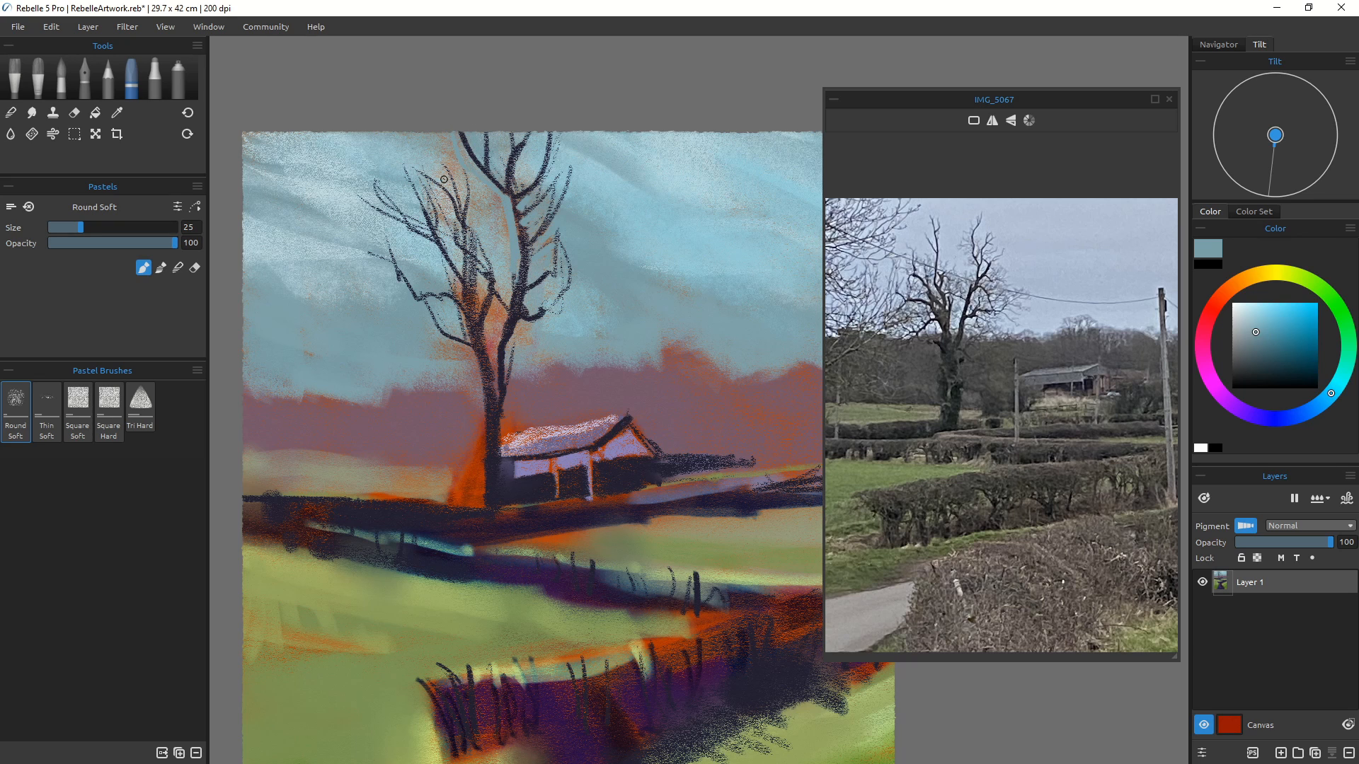
left_click(410, 149, "alt")
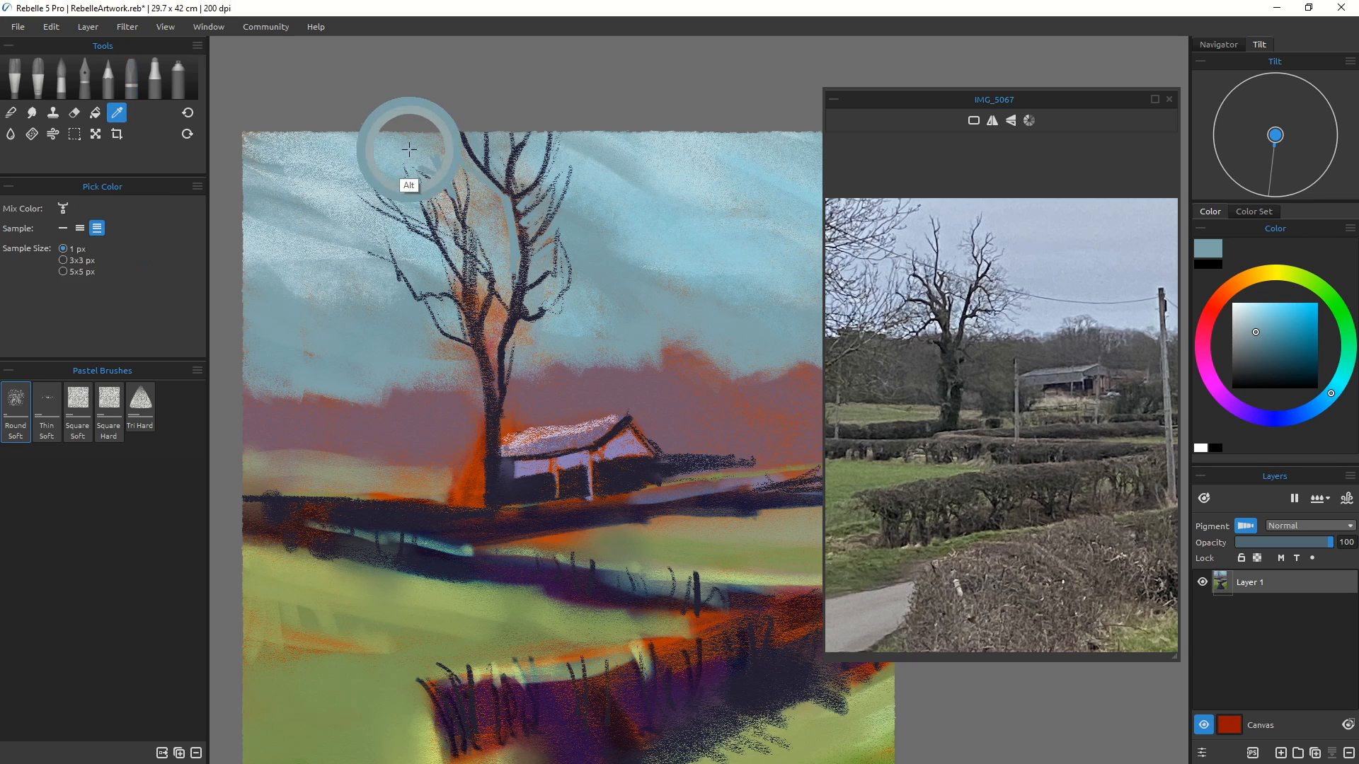
left_click_drag(423, 149, 446, 185)
left_click_drag(430, 151, 451, 190)
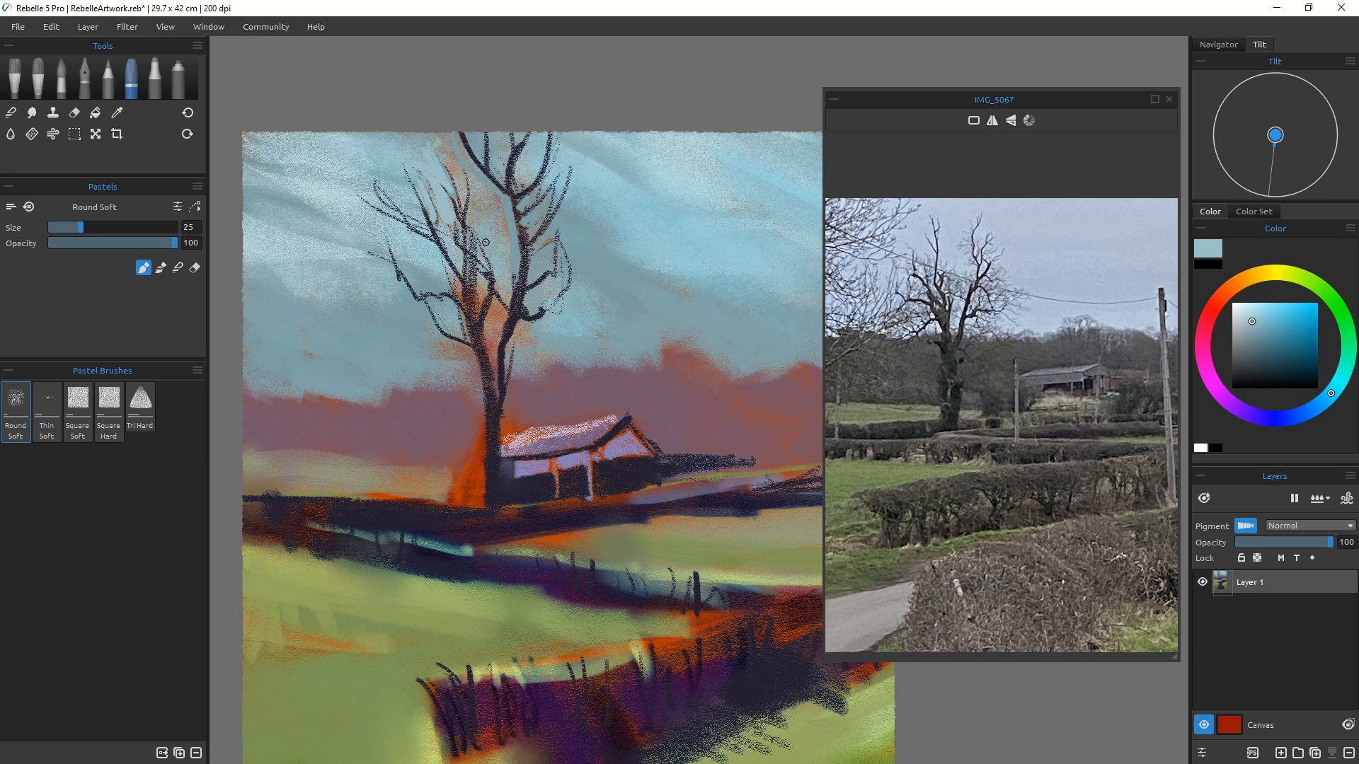
Step: Enlarge the brush to size 50 and paint sky blue over the middle of the tree and between branches
key("bracketright")
key("bracketright")
key("bracketright")
key("bracketright")
key("bracketright")
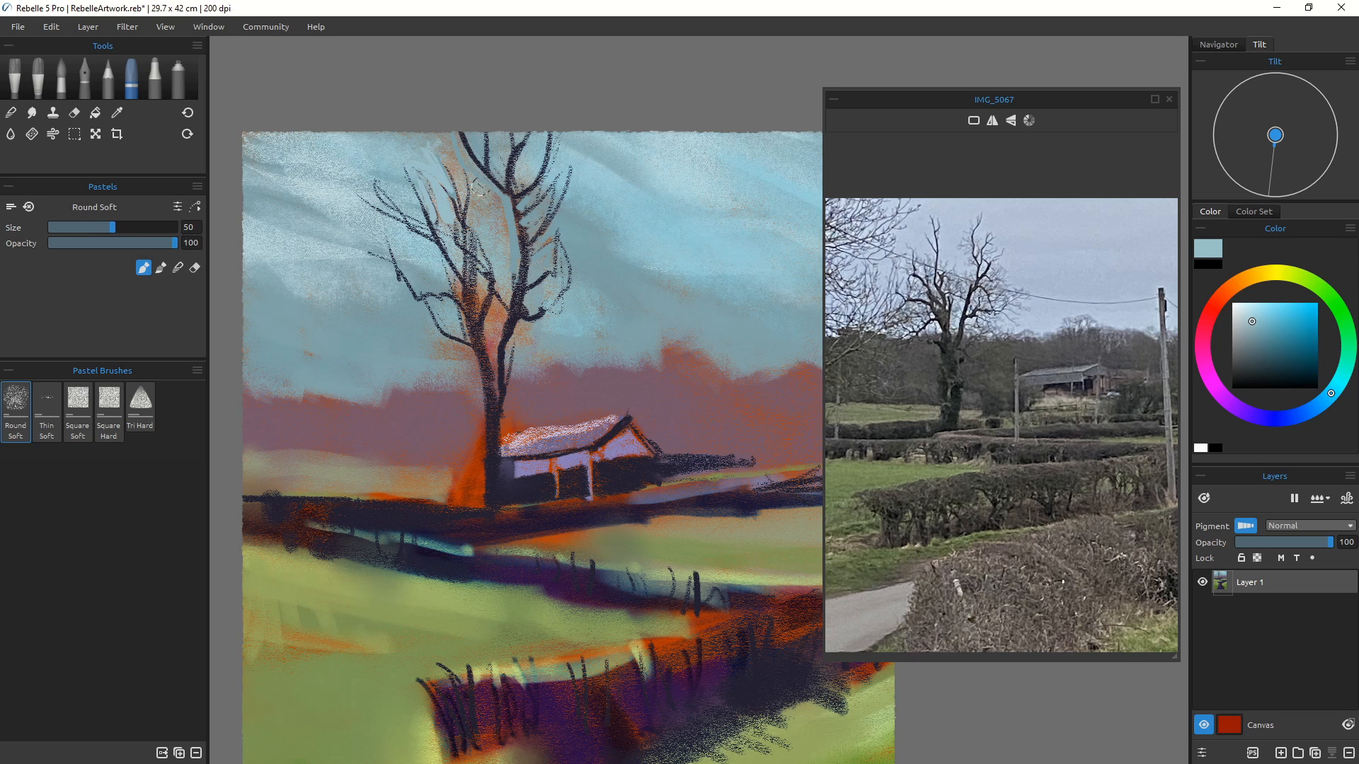
mouse_move(499, 200)
left_mouse_down()
mouse_move(503, 230)
mouse_move(485, 220)
mouse_move(504, 251)
mouse_move(484, 236)
mouse_move(502, 232)
mouse_move(514, 251)
mouse_move(528, 302)
left_mouse_up()
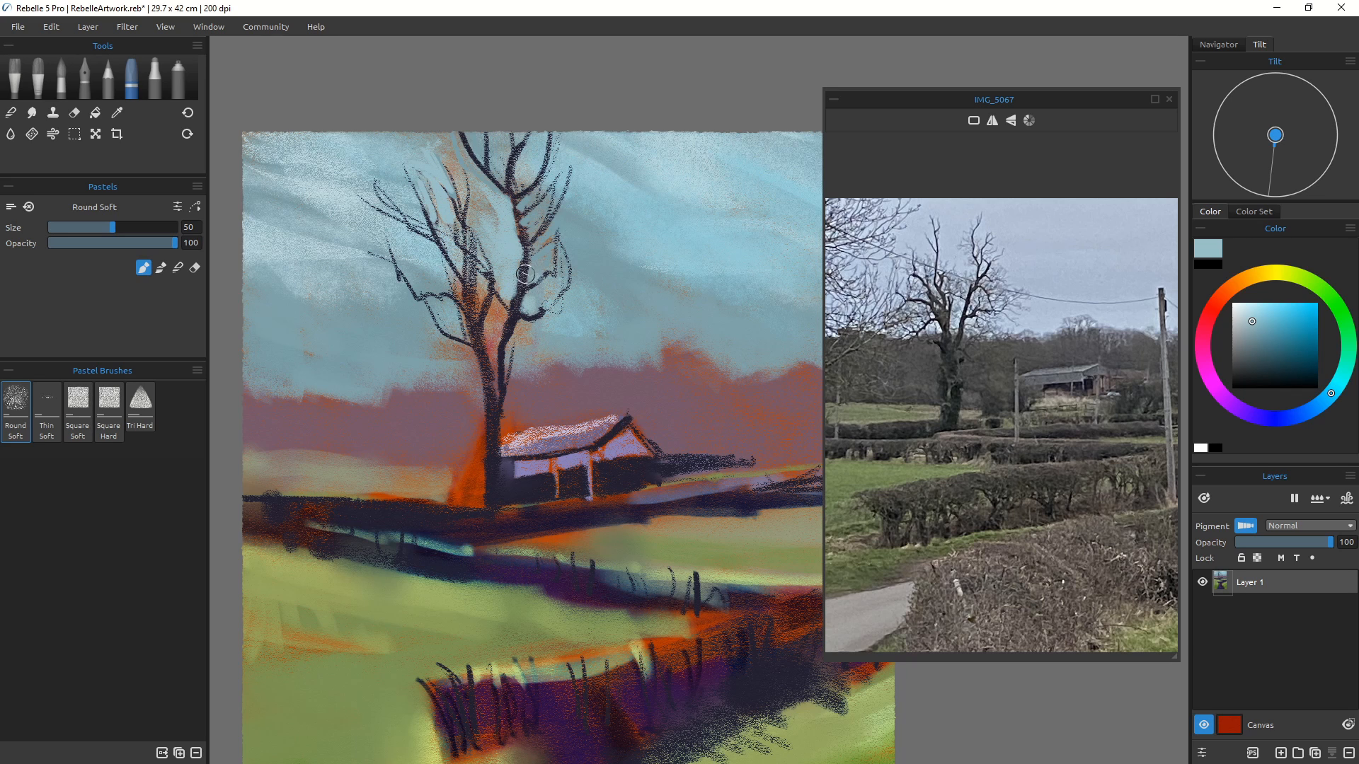
left_click_drag(501, 317, 494, 344)
left_click(509, 337, "alt")
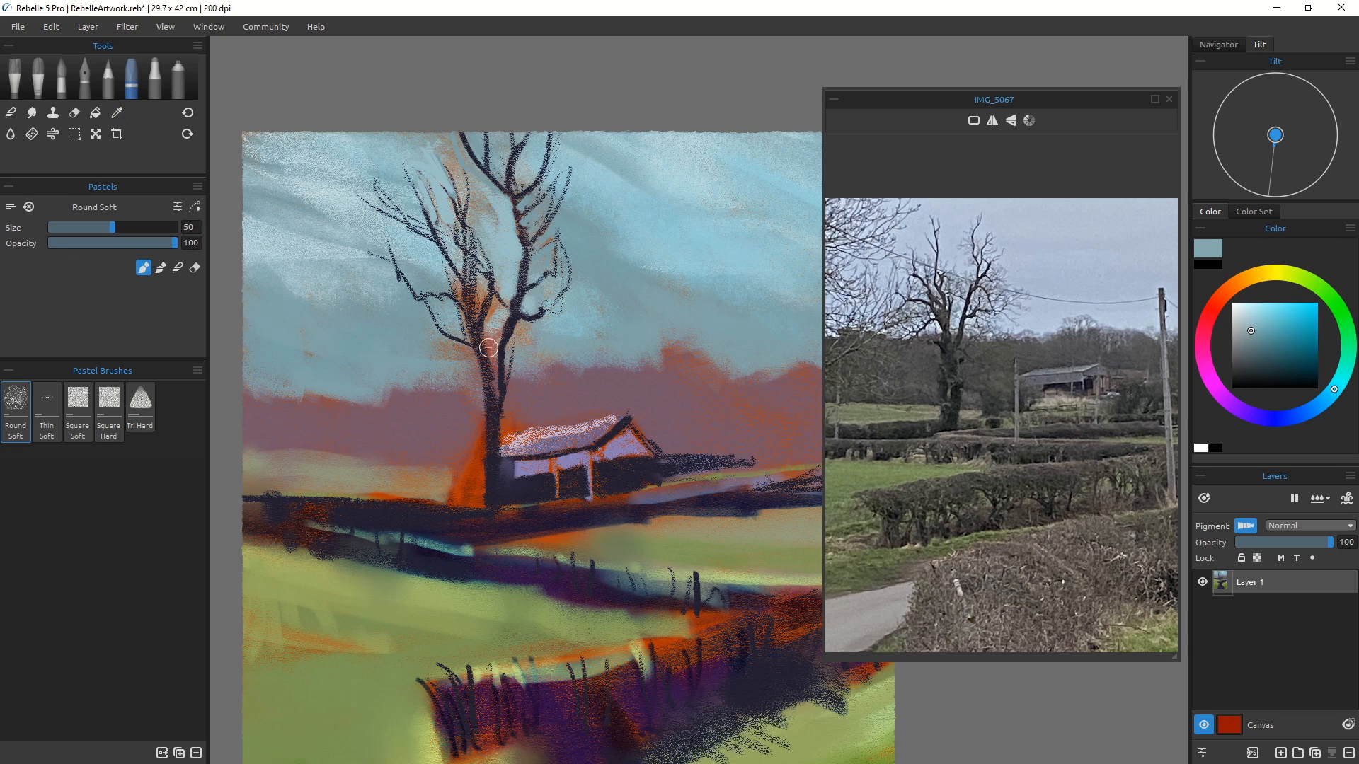
mouse_move(499, 308)
left_mouse_down()
mouse_move(492, 345)
mouse_move(484, 280)
mouse_move(477, 330)
left_mouse_up()
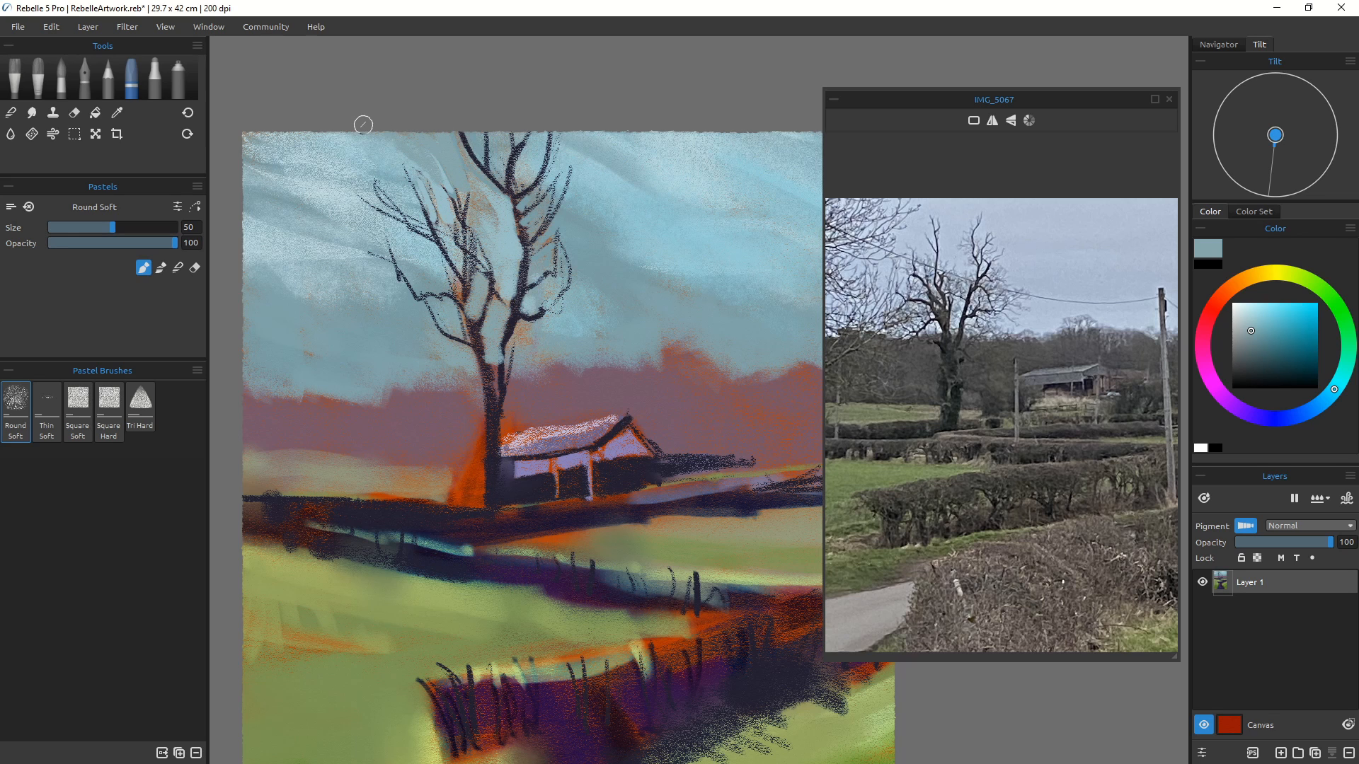
Step: Sample a pale sky tone, reduce the brush to size 18 and lighten the left end of the barn's roof
scroll(467, 396, "down", 1)
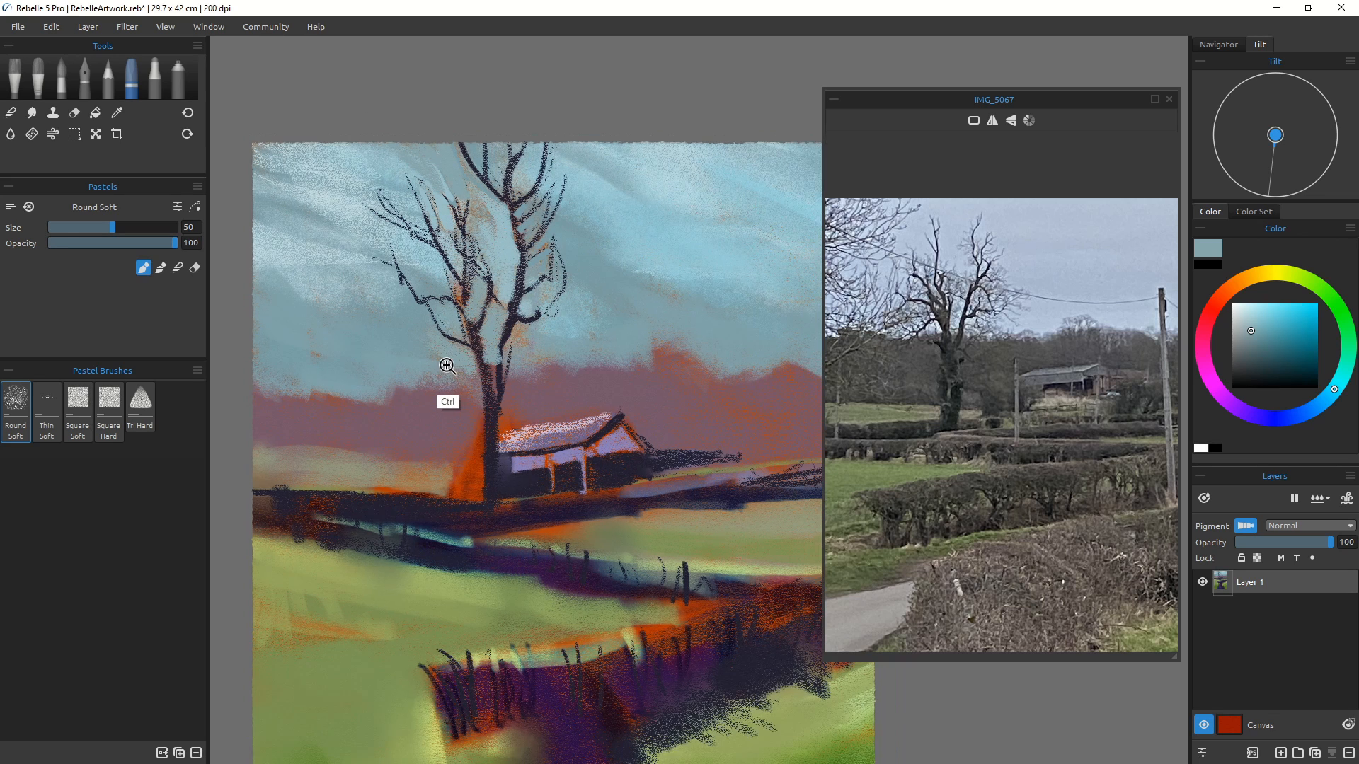
left_click_drag(572, 427, 529, 433)
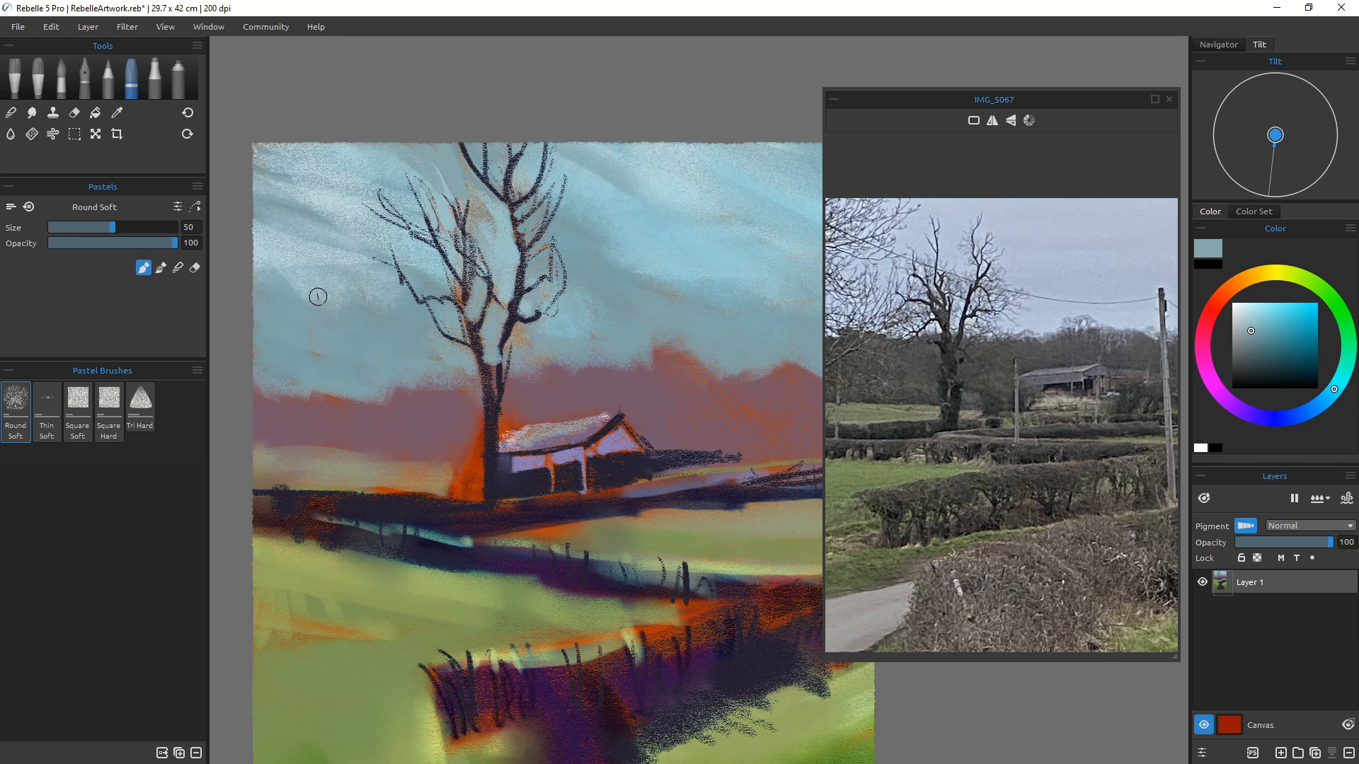
left_click(304, 261, "alt")
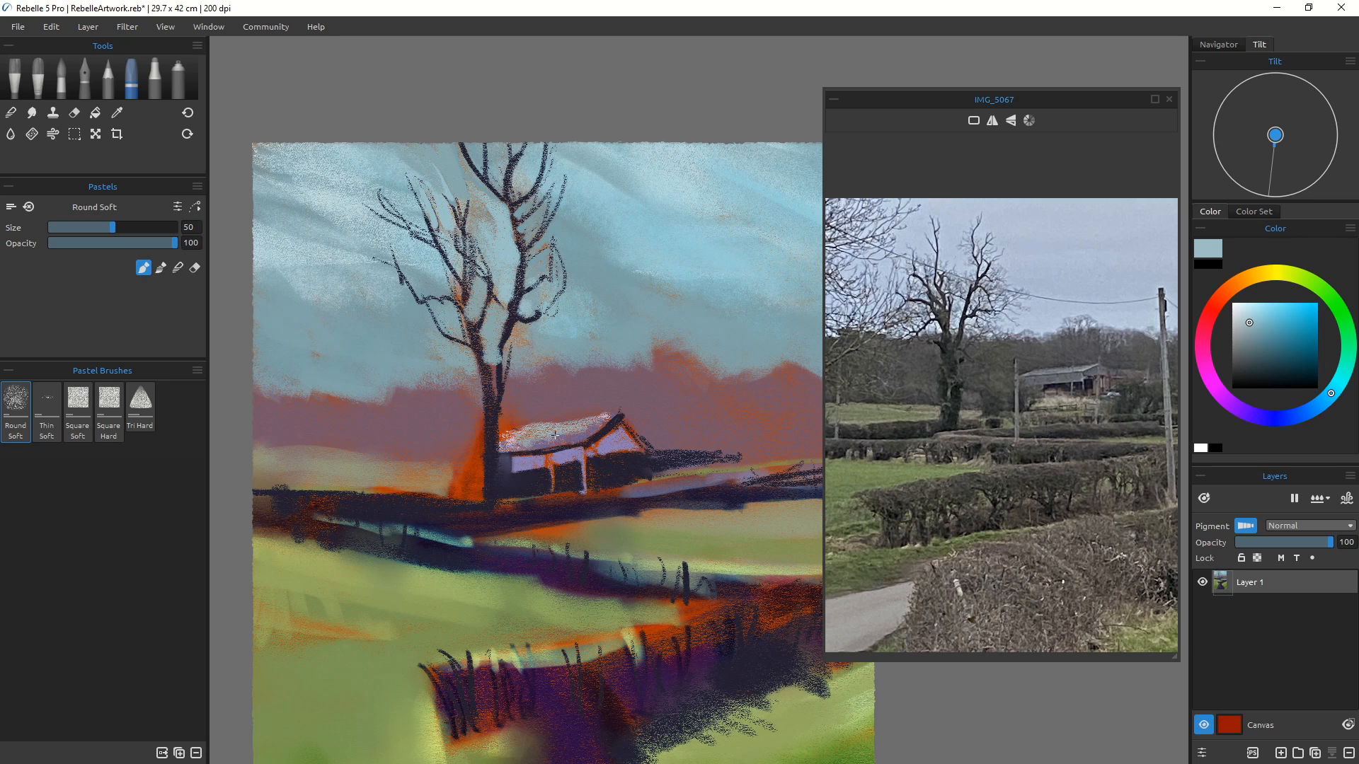
left_click(327, 204, "alt")
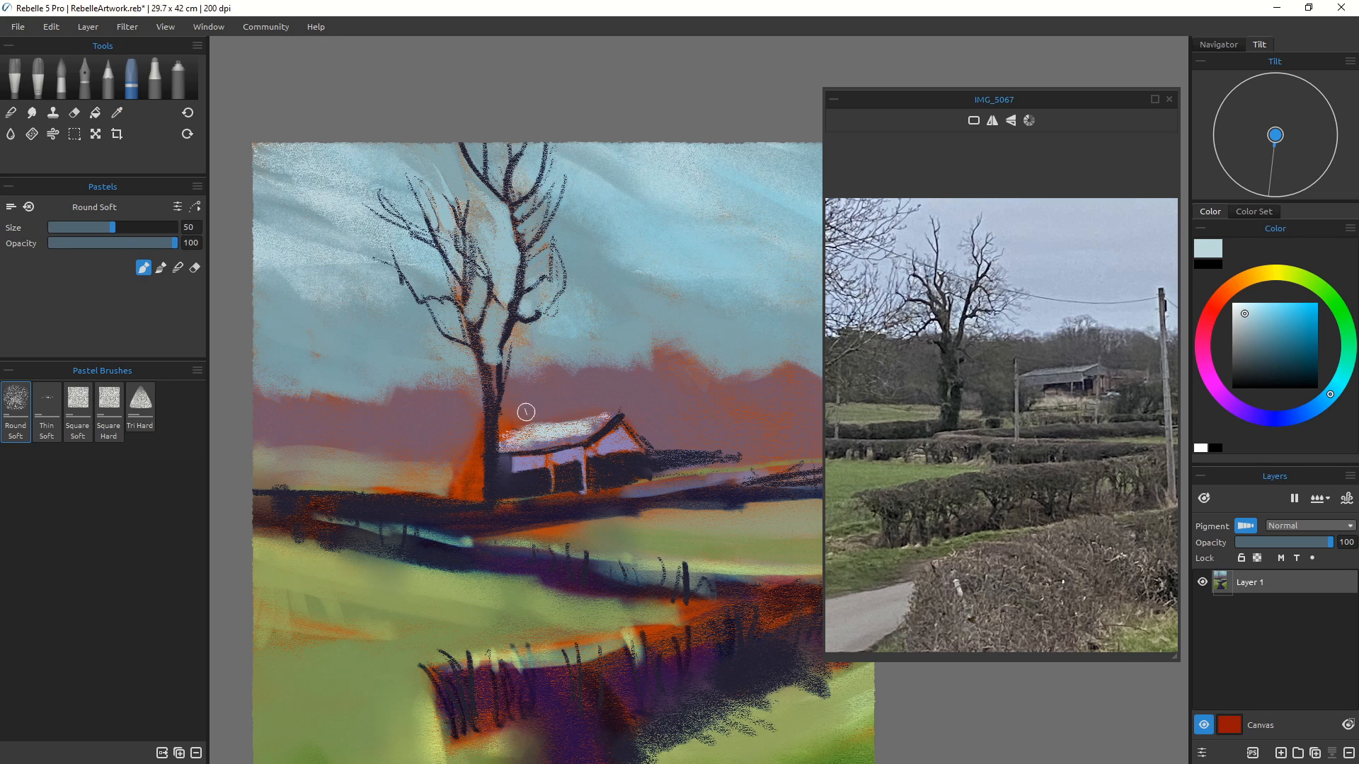
key("bracketleft")
key("bracketleft")
key("bracketleft")
key("bracketleft")
key("bracketleft")
key("bracketleft")
left_click_drag(523, 430, 503, 446)
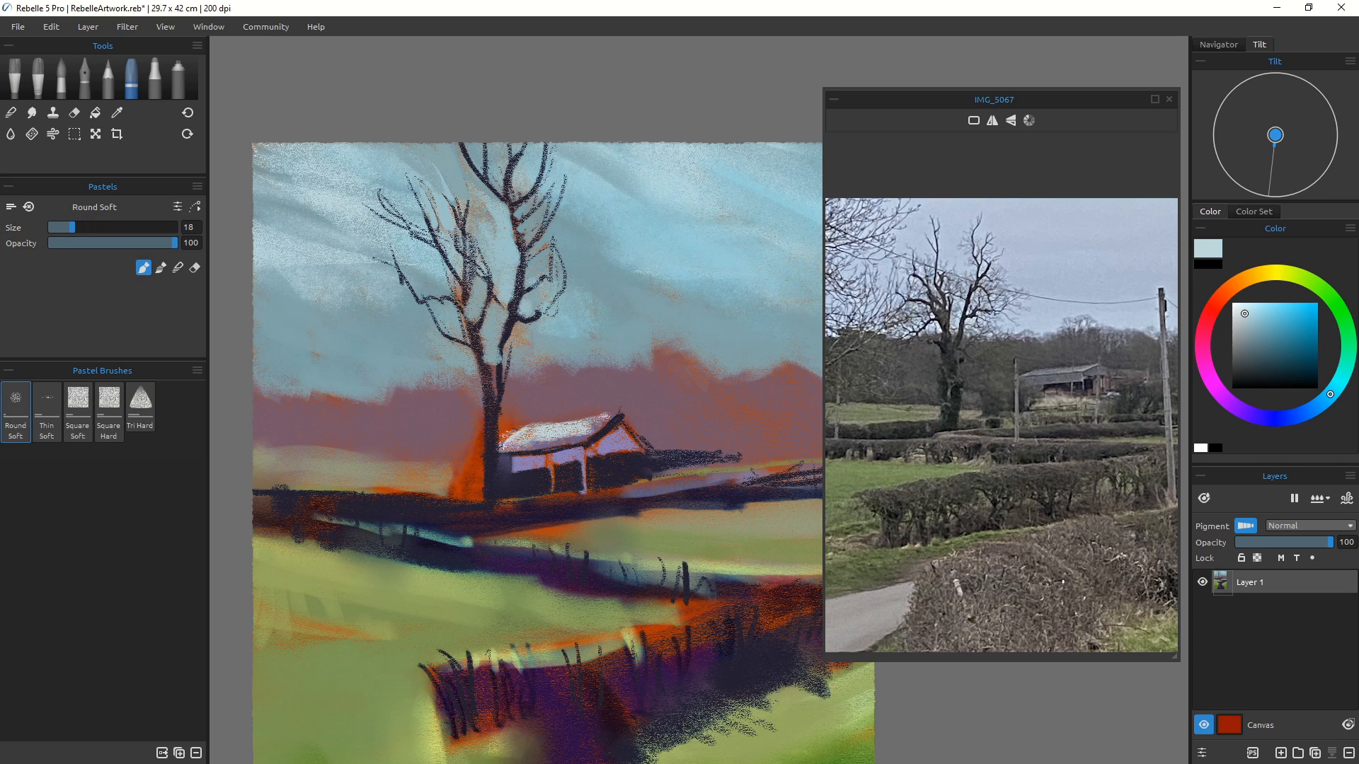
Step: Sample the mauve background, enlarge the brush to size 35 and paint over the orange left of the trunk
left_click(559, 432, "alt")
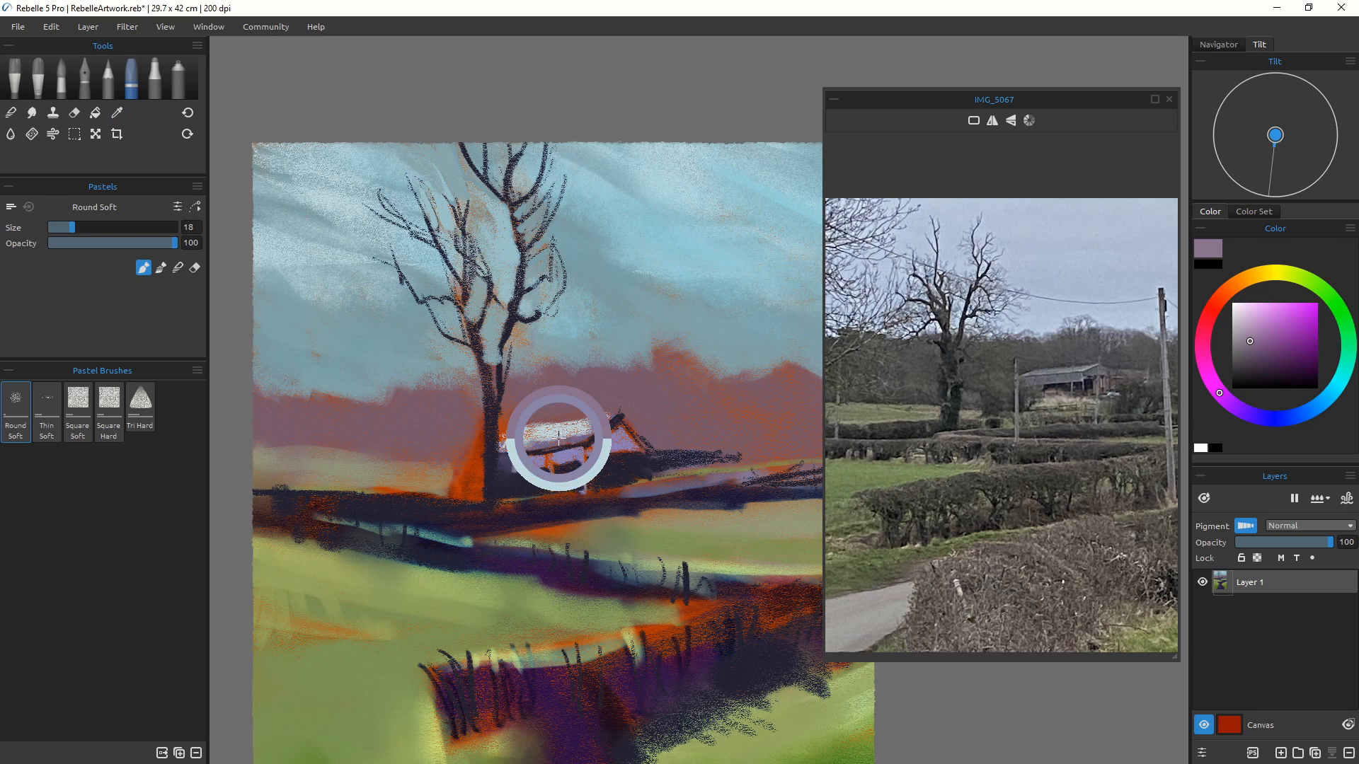
key("bracketright")
key("bracketright")
key("bracketright")
key("bracketright")
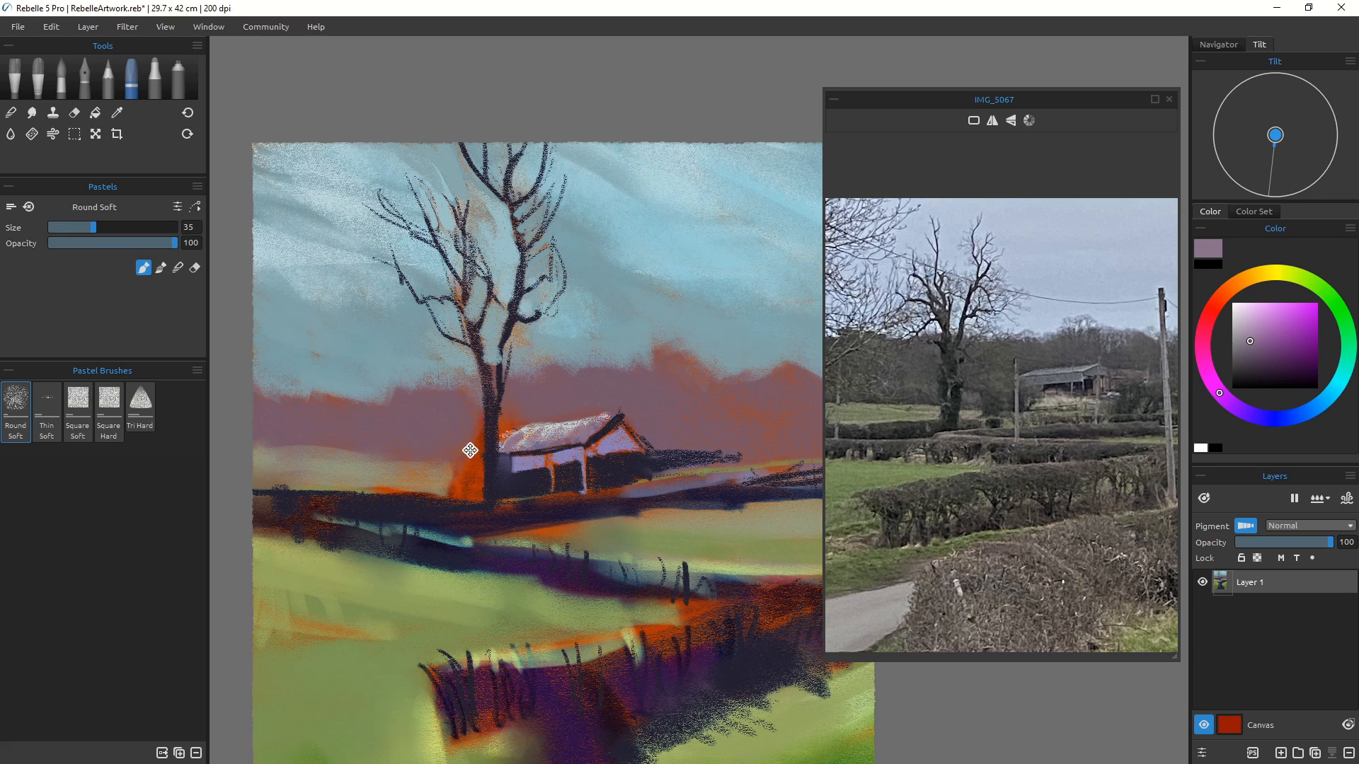
left_click_drag(498, 445, 446, 370)
left_click_drag(481, 475, 479, 476)
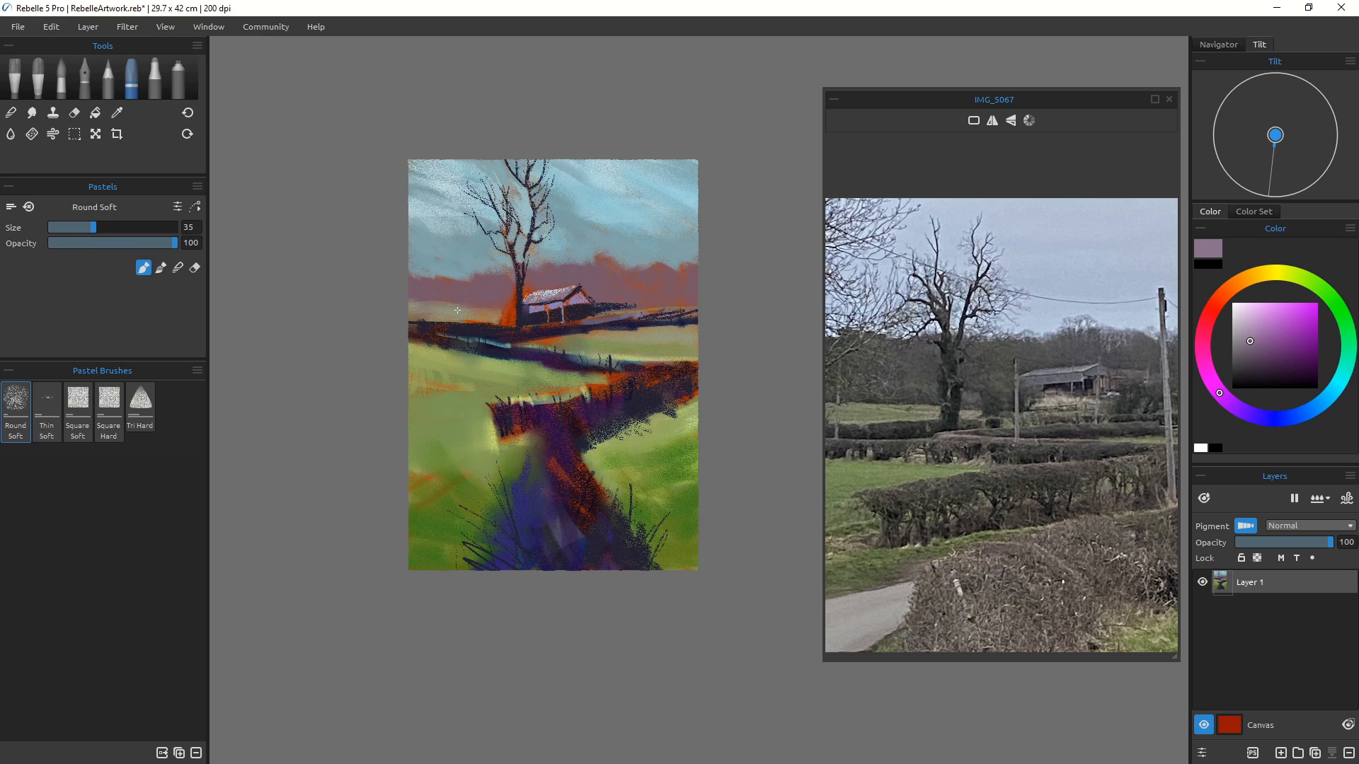
Step: Sample light blue, enlarge the brush to size 100 and streak it across the middle fields
key("bracketright")
key("bracketright")
key("bracketright")
key("bracketright")
key("bracketright")
key("bracketright")
left_click(597, 209, "alt")
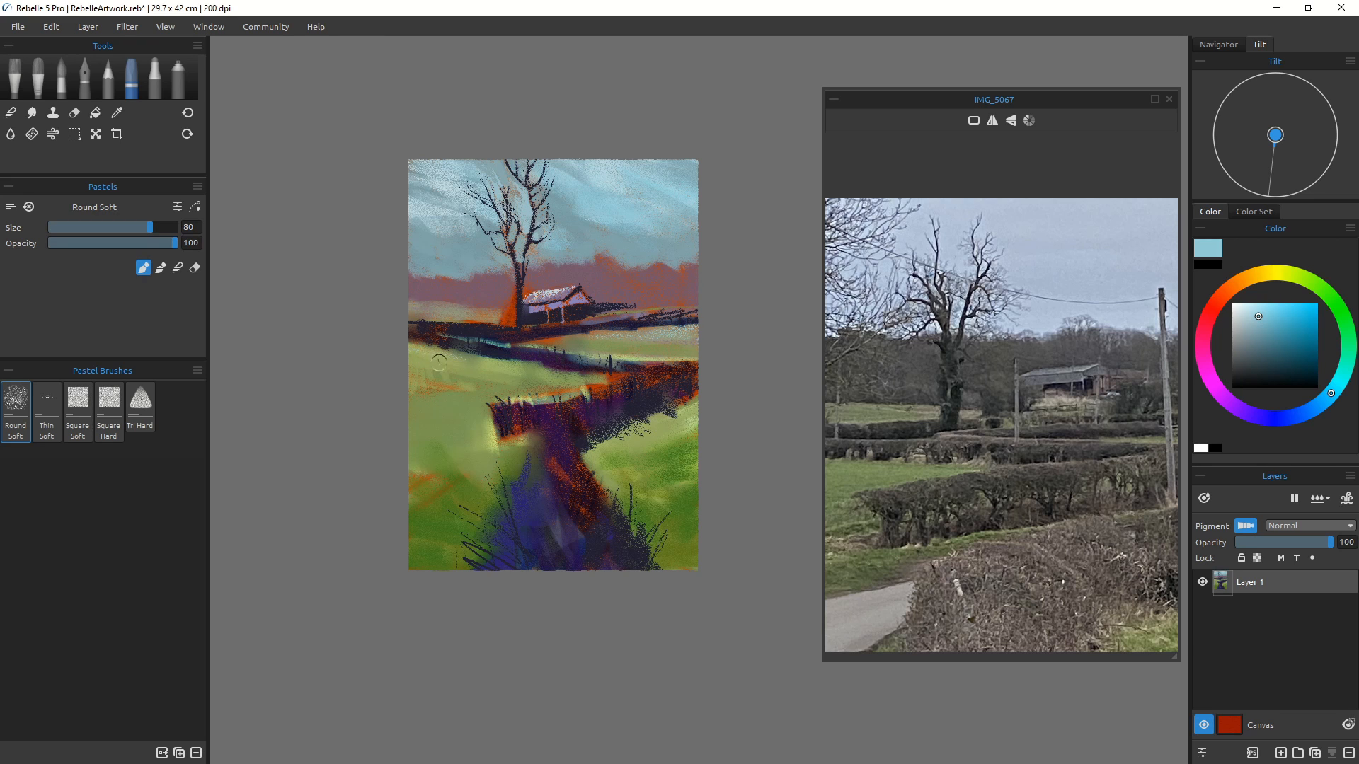
key("bracketright")
key("bracketright")
left_click_drag(400, 351, 444, 355)
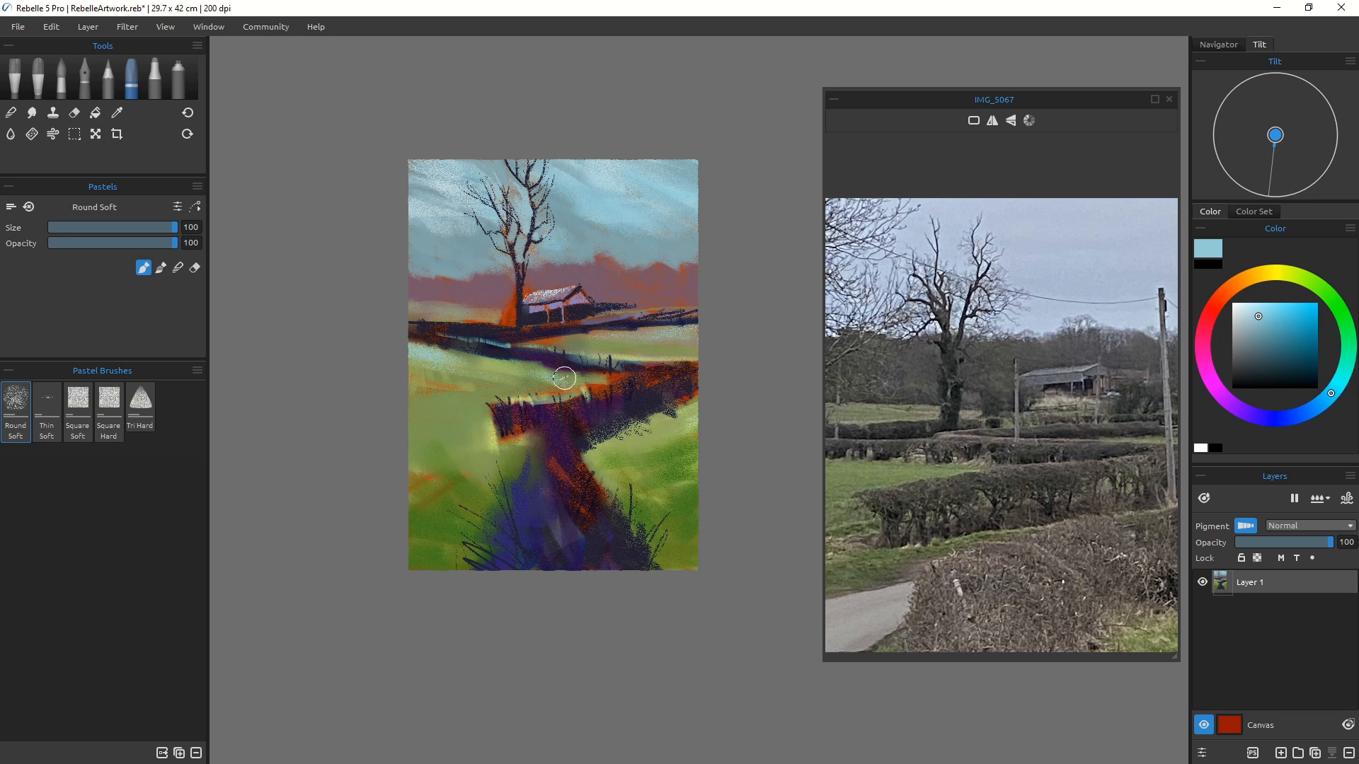
left_click_drag(691, 410, 620, 436)
left_click_drag(700, 447, 630, 462)
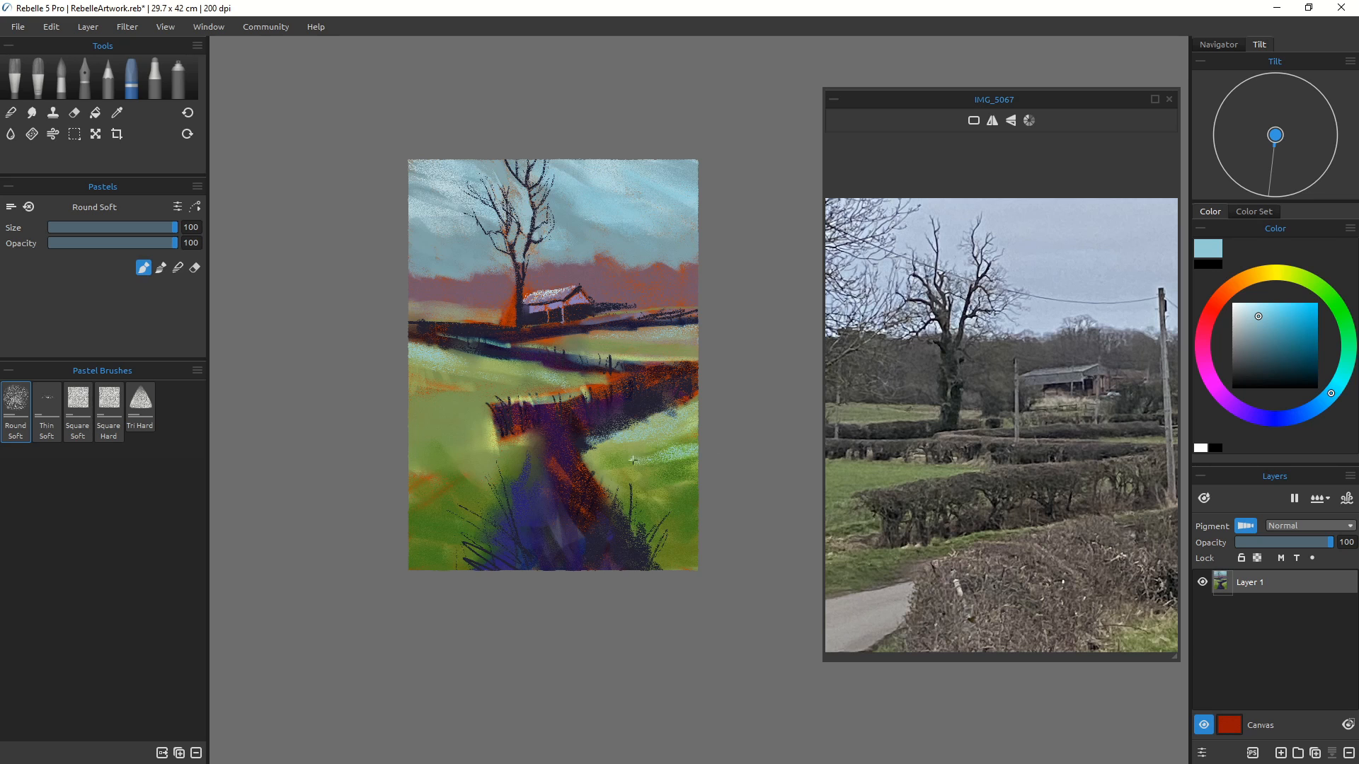
left_click_drag(712, 469, 613, 482)
left_click(10, 113)
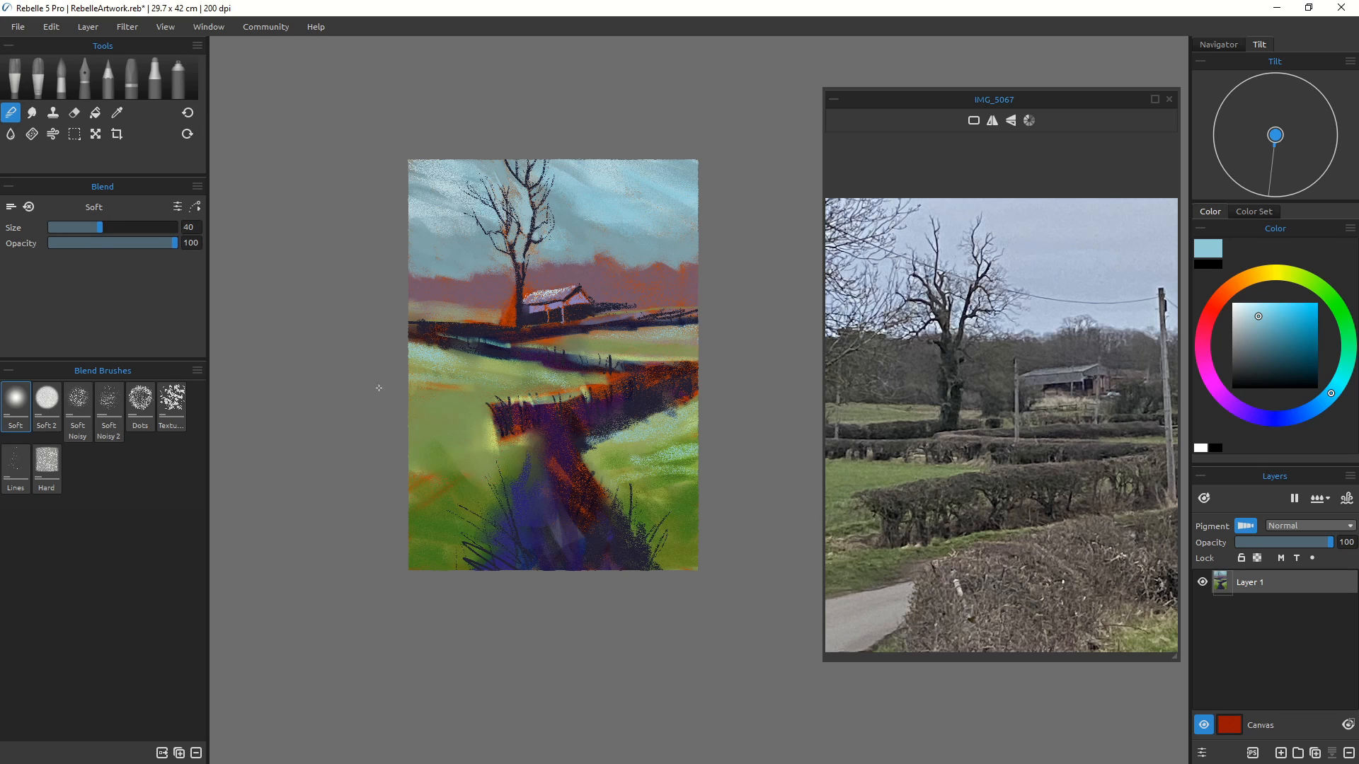
key("]")
key("]")
key("]")
key("]")
key("]")
key("]")
key("]")
key("]")
key("]")
key("]")
key("]")
key("]")
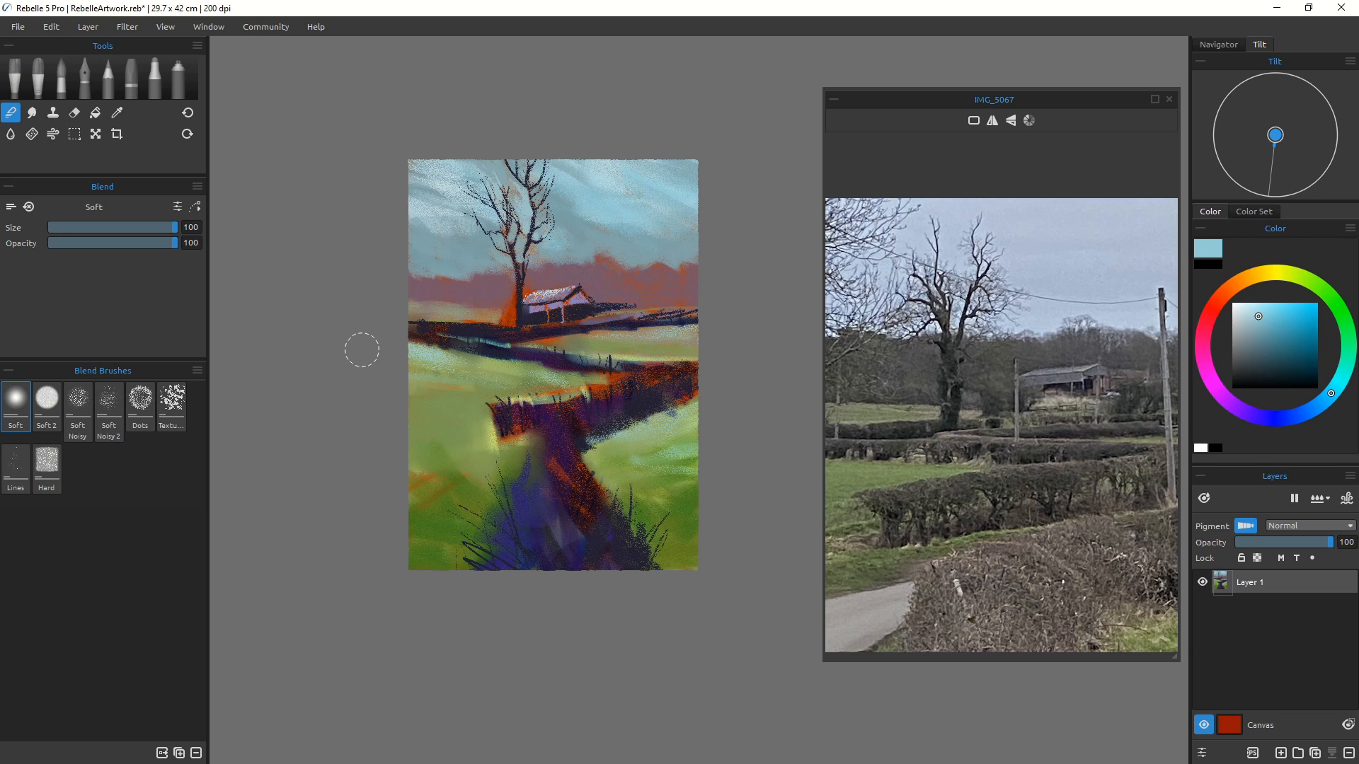
key("[")
key("[")
key("[")
key("[")
key("[")
key("[")
key("[")
key("[")
key("[")
key("[")
key("[")
key("[")
key("[")
key("[")
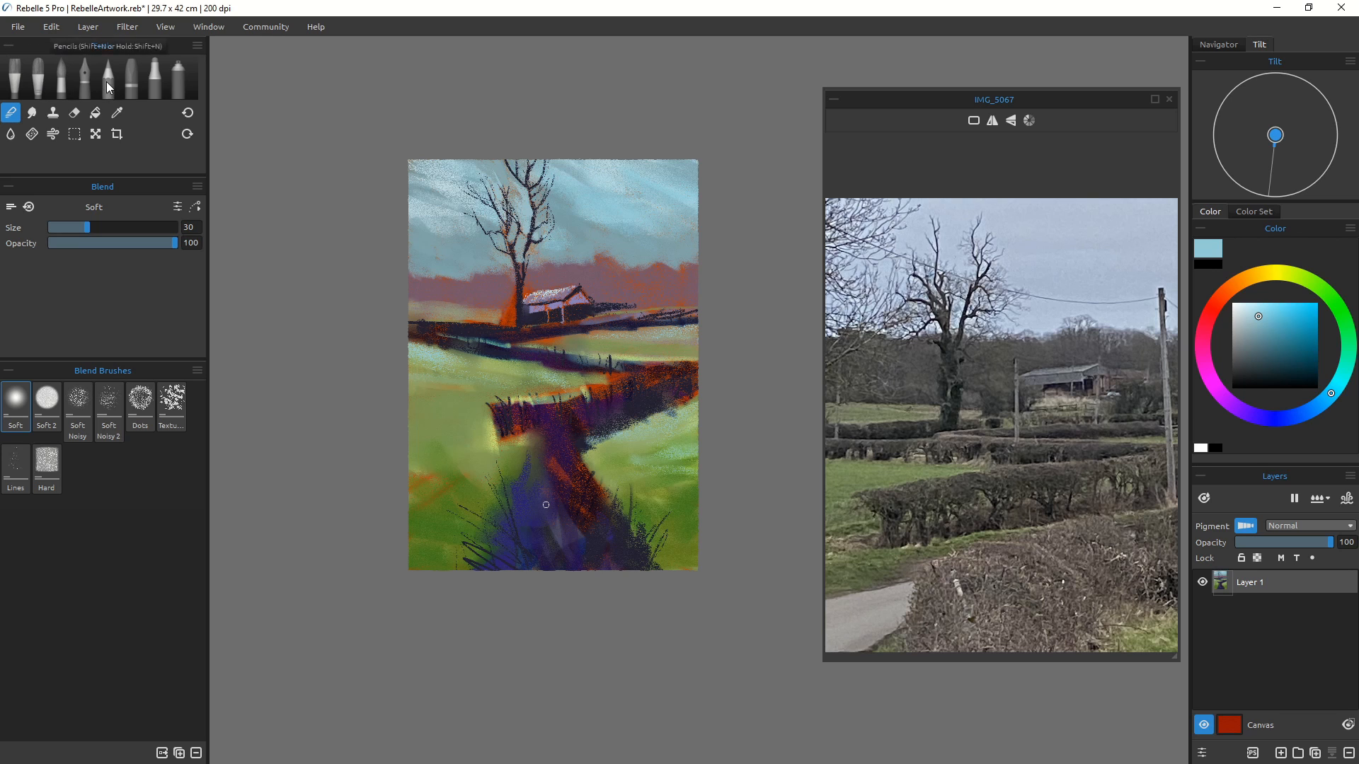
left_click(130, 76)
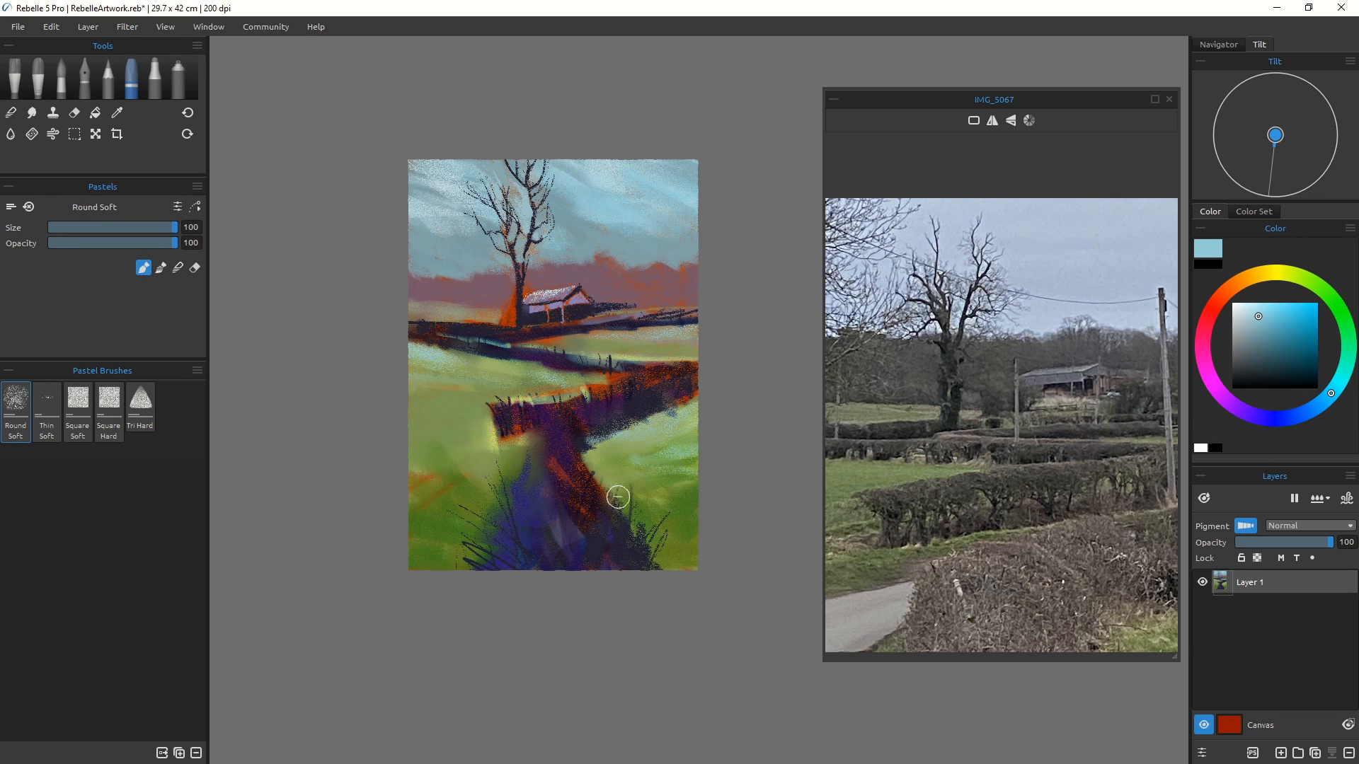
Step: Reduce the pastel to size 25 and draw light blue grass blades through the purple foreground
key("[")
key("[")
key("[")
key("[")
key("[")
key("[")
key("[")
key("[")
key("[")
key("[")
key("[")
key("[")
key("[")
key("bracketleft")
key("bracketleft")
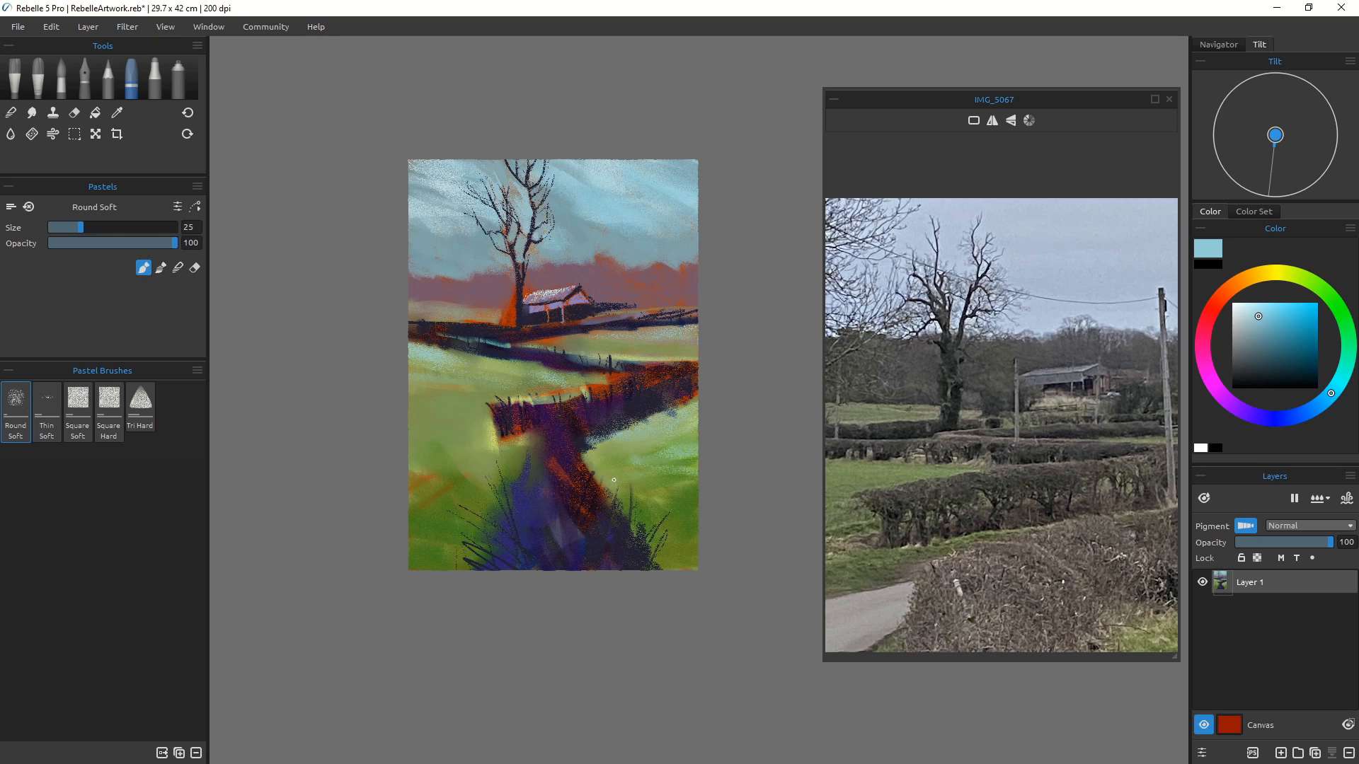
mouse_move(598, 569)
left_mouse_down()
mouse_move(610, 491)
mouse_move(631, 540)
left_mouse_up()
mouse_move(510, 459)
left_mouse_down()
mouse_move(522, 499)
mouse_move(504, 481)
mouse_move(493, 529)
left_mouse_up()
mouse_move(602, 458)
left_mouse_down()
mouse_move(632, 441)
mouse_move(598, 523)
left_mouse_up()
Step: Pick a dark navy and draw dark grass blades plus a scribbled line along the foreground's lower edge
left_click(1306, 376)
left_click_drag(623, 462, 608, 510)
mouse_move(632, 476)
left_mouse_down()
mouse_move(609, 517)
mouse_move(659, 508)
mouse_move(629, 541)
mouse_move(664, 543)
mouse_move(637, 569)
mouse_move(681, 566)
left_mouse_up()
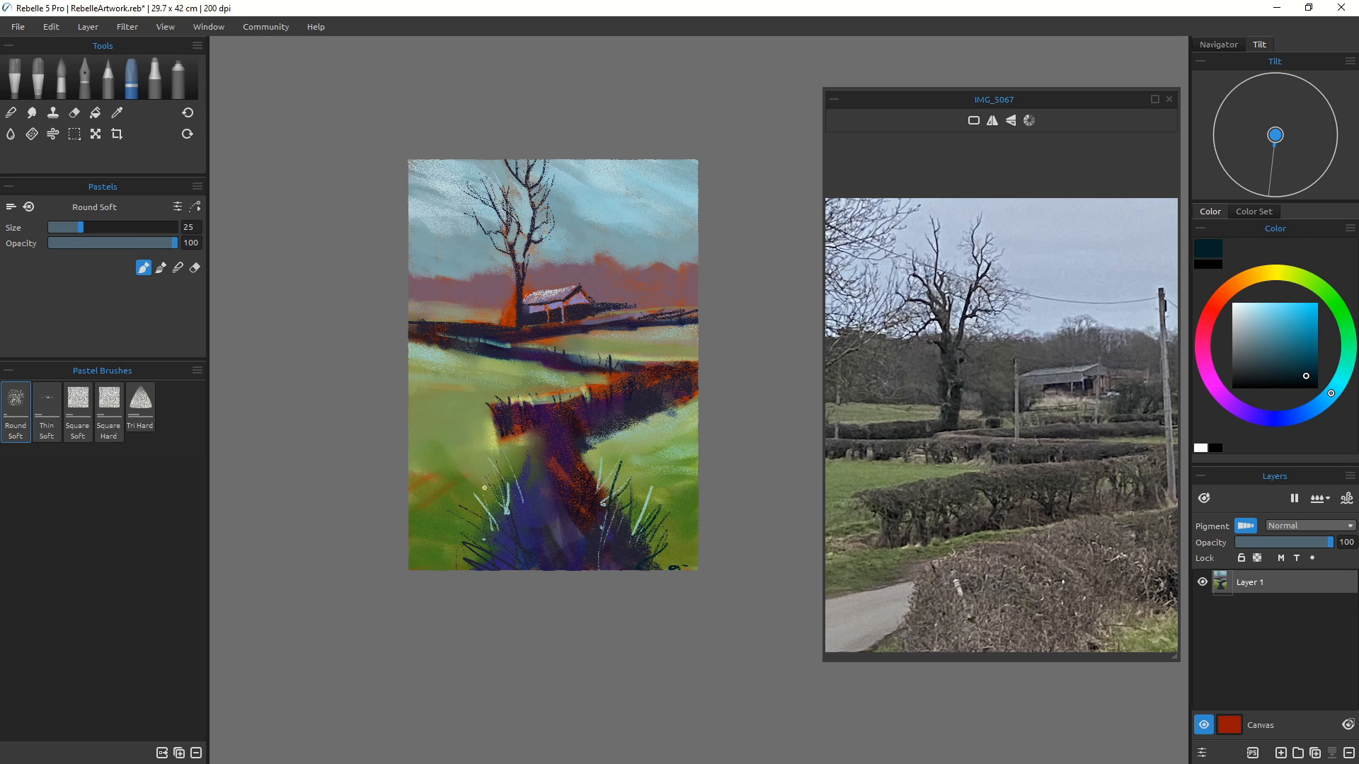
mouse_move(543, 446)
left_mouse_down()
mouse_move(524, 482)
mouse_move(539, 435)
mouse_move(527, 434)
mouse_move(555, 482)
mouse_move(521, 453)
mouse_move(546, 491)
left_mouse_up()
left_click_drag(593, 448, 582, 468)
left_click_drag(650, 353, 653, 368)
mouse_move(423, 553)
left_mouse_down()
mouse_move(452, 555)
mouse_move(433, 553)
mouse_move(509, 549)
left_mouse_up()
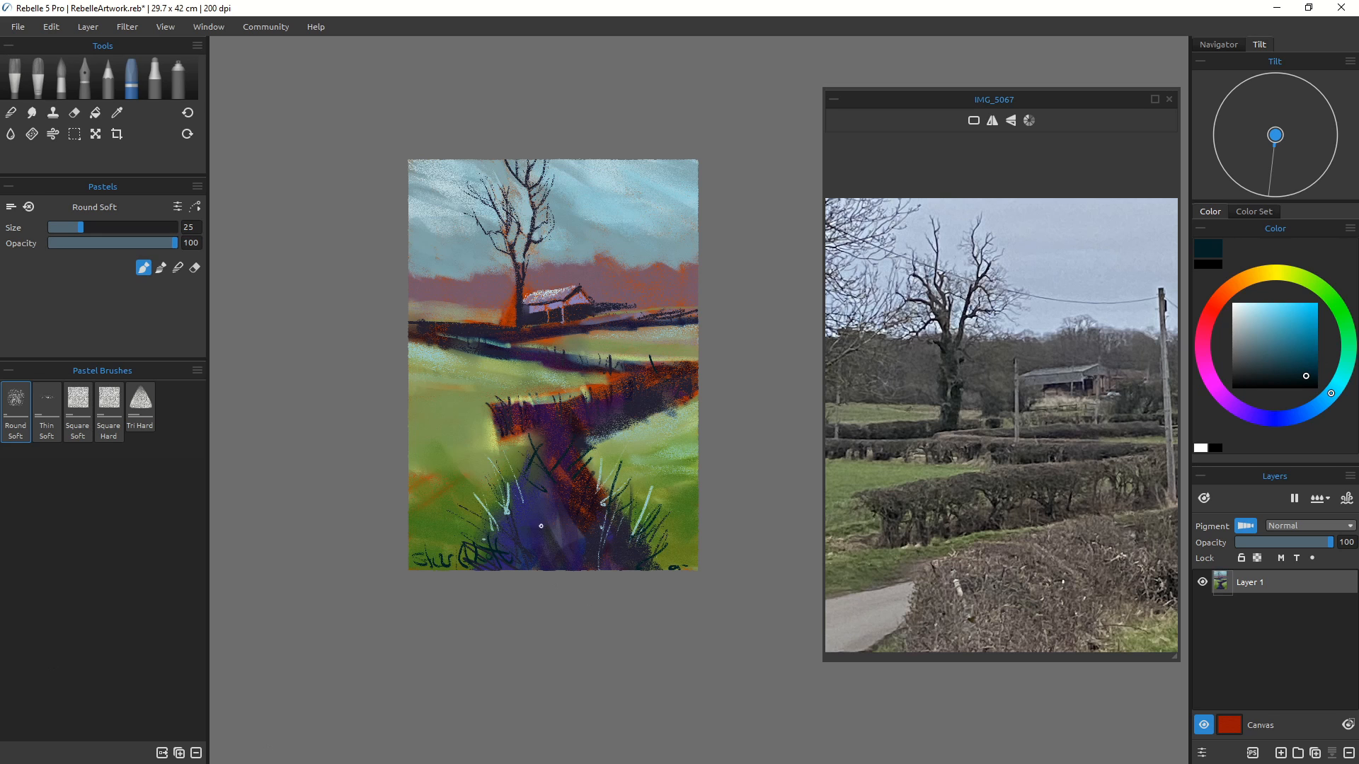
Step: Pick a pale blue and add a new layer above the painting
left_click_drag(1066, 453, 985, 502)
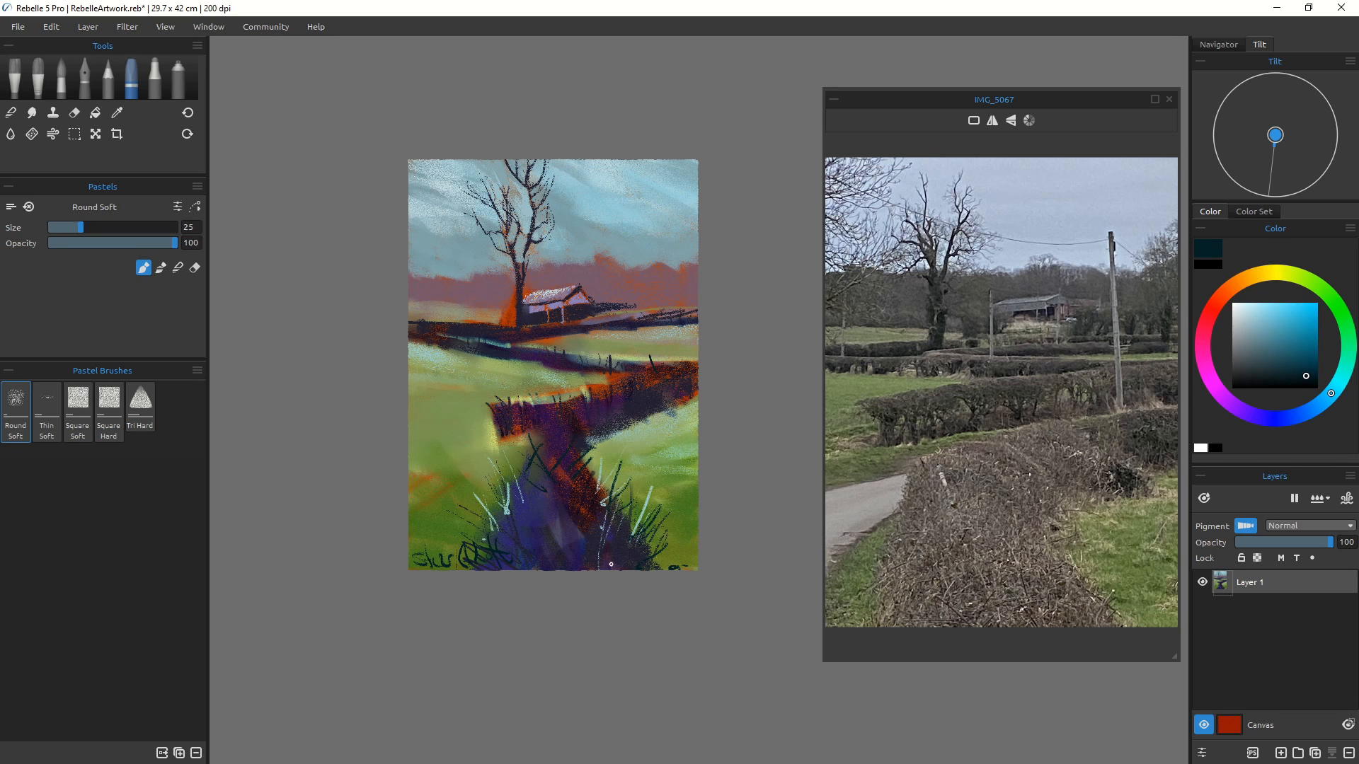
left_click(1257, 325)
left_click(1281, 753)
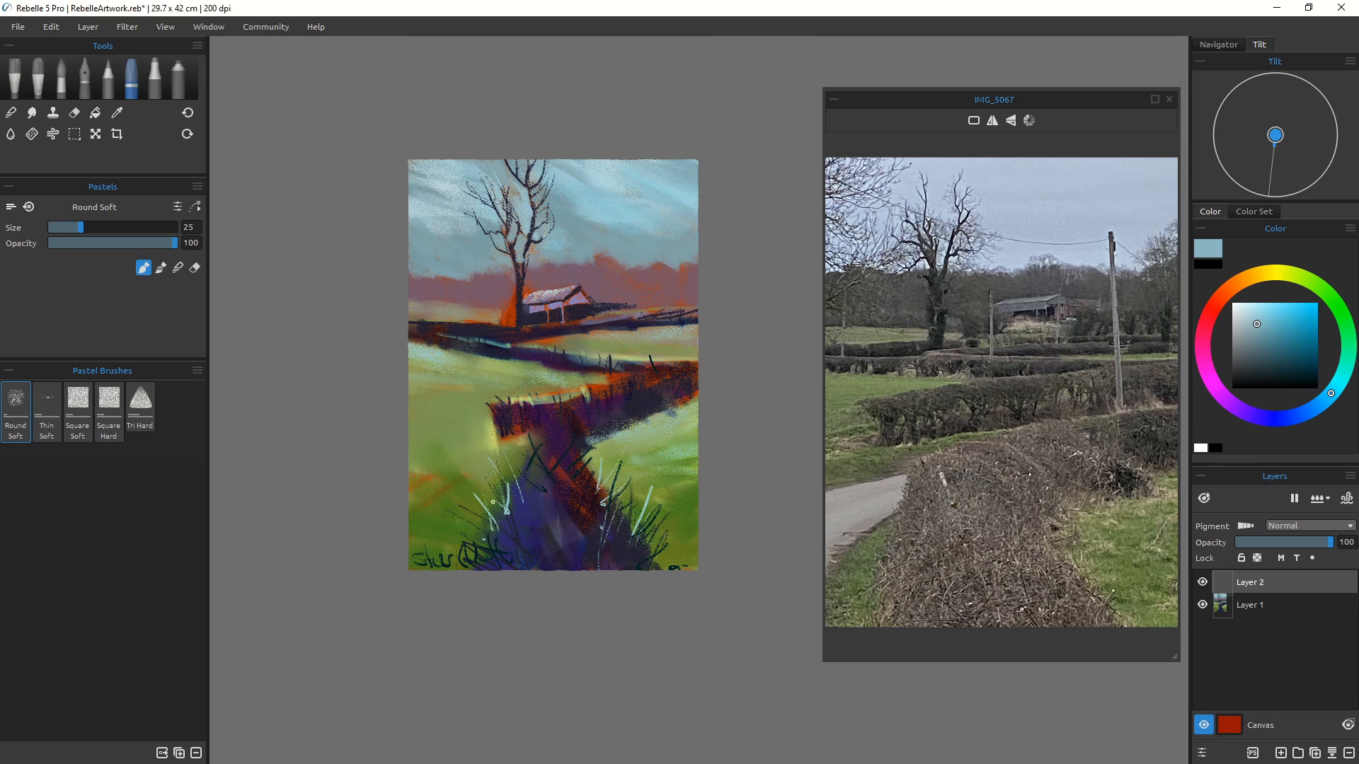
Step: Enlarge the brush to size 100 and try broad pale blue streaks over the lower-left foreground, undoing them
mouse_move(478, 451)
left_mouse_down()
mouse_move(414, 512)
mouse_move(503, 489)
mouse_move(467, 530)
mouse_move(489, 502)
mouse_move(395, 543)
left_mouse_up()
key("bracketright")
key("bracketright")
key("bracketright")
key("bracketright")
key("bracketright")
key("bracketright")
key("bracketright")
key("bracketright")
key("bracketright")
key("bracketright")
key("bracketright")
key("bracketright")
key("bracketright")
key("bracketright")
key("bracketright")
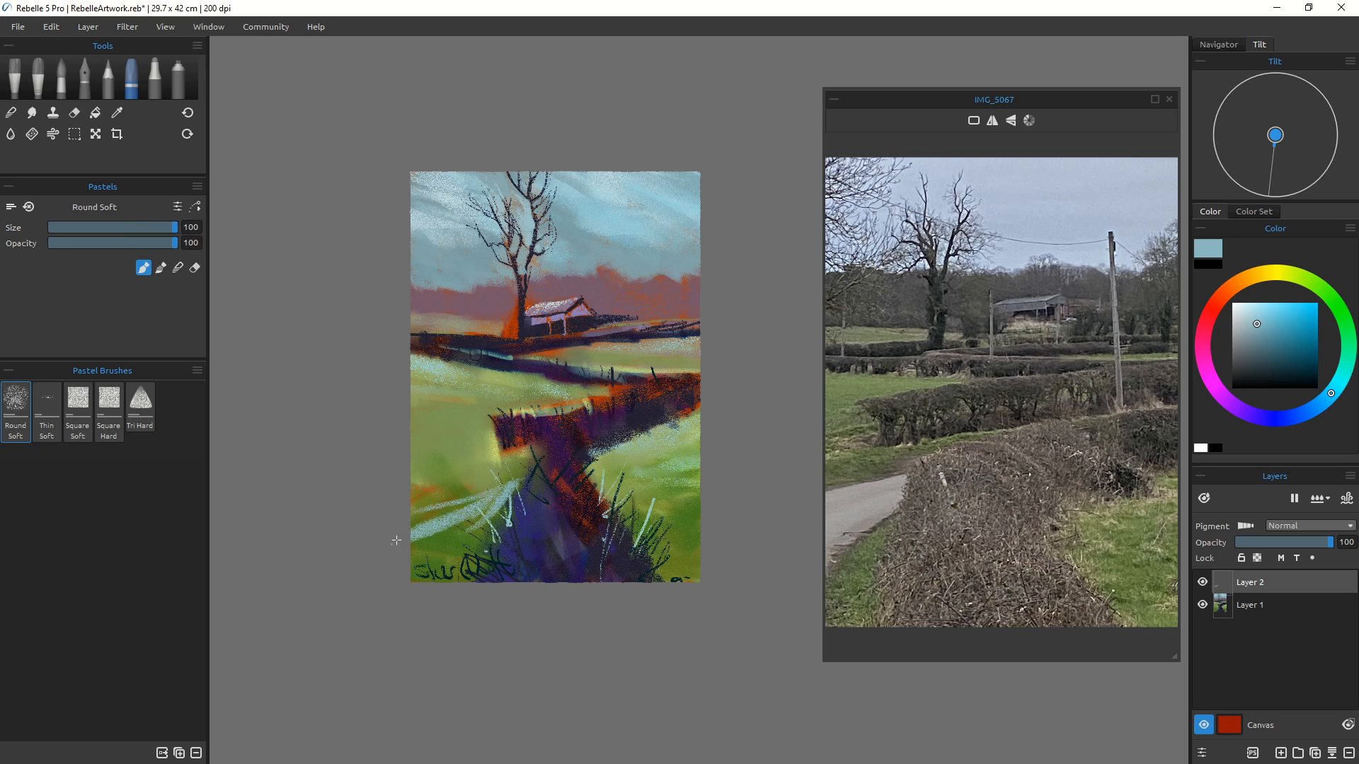
mouse_move(473, 505)
left_mouse_down()
mouse_move(435, 520)
mouse_move(479, 502)
mouse_move(453, 541)
mouse_move(494, 504)
mouse_move(460, 551)
mouse_move(485, 544)
mouse_move(460, 584)
left_mouse_up()
mouse_move(499, 538)
left_mouse_down()
mouse_move(471, 539)
mouse_move(470, 562)
mouse_move(488, 515)
mouse_move(410, 559)
left_mouse_up()
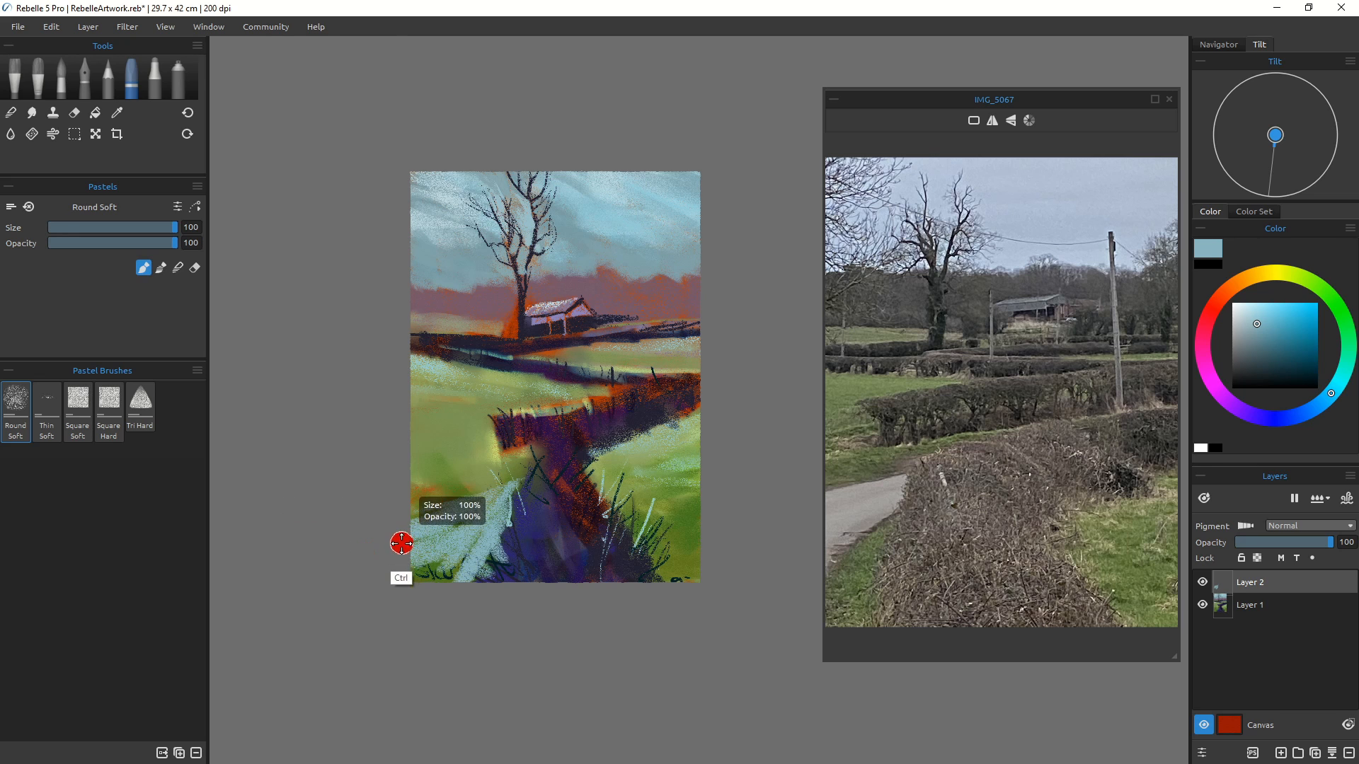
key("ctrl+z")
key("ctrl+z")
key("ctrl+z")
key("ctrl+z")
key("ctrl+z")
key("ctrl+z")
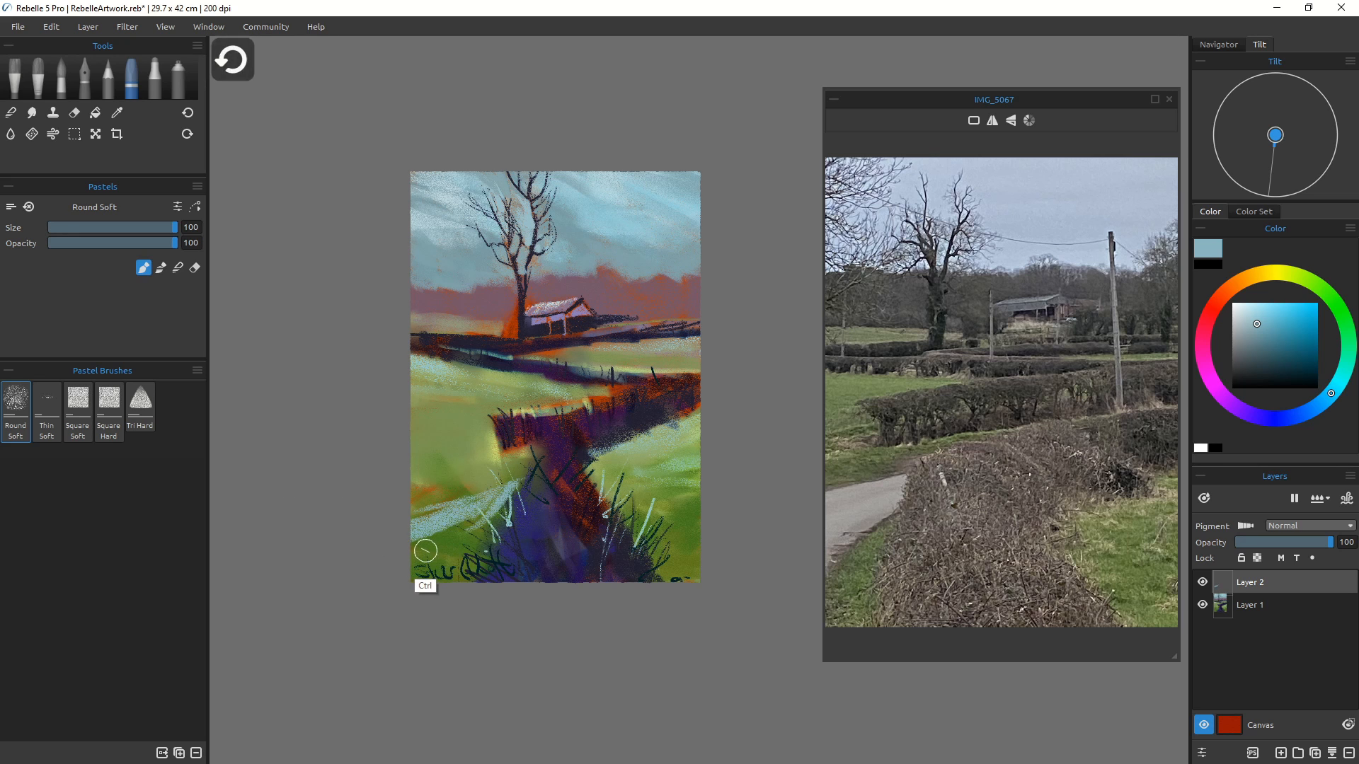
key("ctrl+z")
key("ctrl+z")
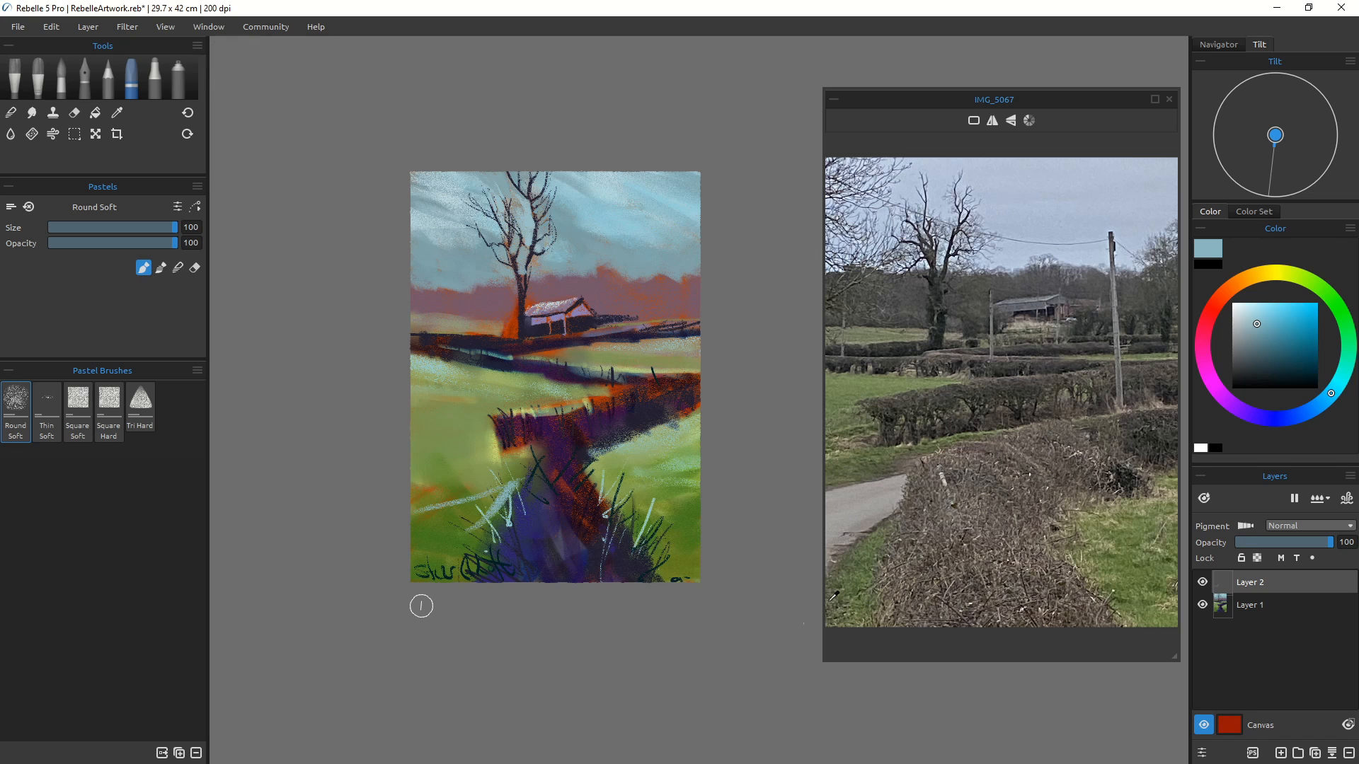
Step: Paint a pale blue patch over the lower-left foreground, then sample green and paint along its top
mouse_move(471, 506)
left_mouse_down()
mouse_move(495, 520)
mouse_move(479, 515)
mouse_move(486, 559)
mouse_move(474, 532)
mouse_move(505, 492)
mouse_move(413, 557)
mouse_move(497, 503)
mouse_move(423, 541)
mouse_move(479, 494)
mouse_move(481, 507)
mouse_move(402, 538)
mouse_move(477, 514)
mouse_move(442, 556)
mouse_move(435, 588)
mouse_move(477, 557)
mouse_move(454, 598)
mouse_move(455, 531)
mouse_move(412, 560)
left_mouse_up()
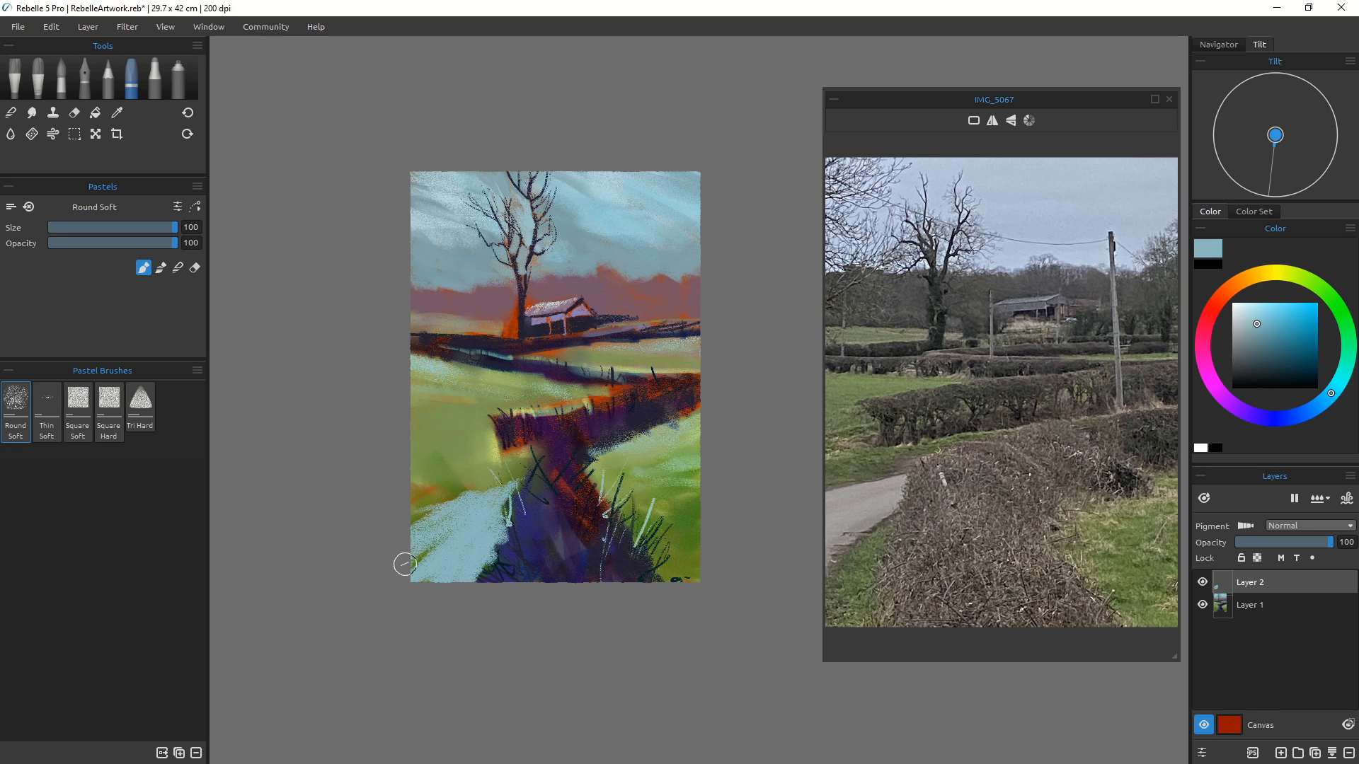
left_click(457, 485, "alt")
left_click_drag(493, 478, 425, 513)
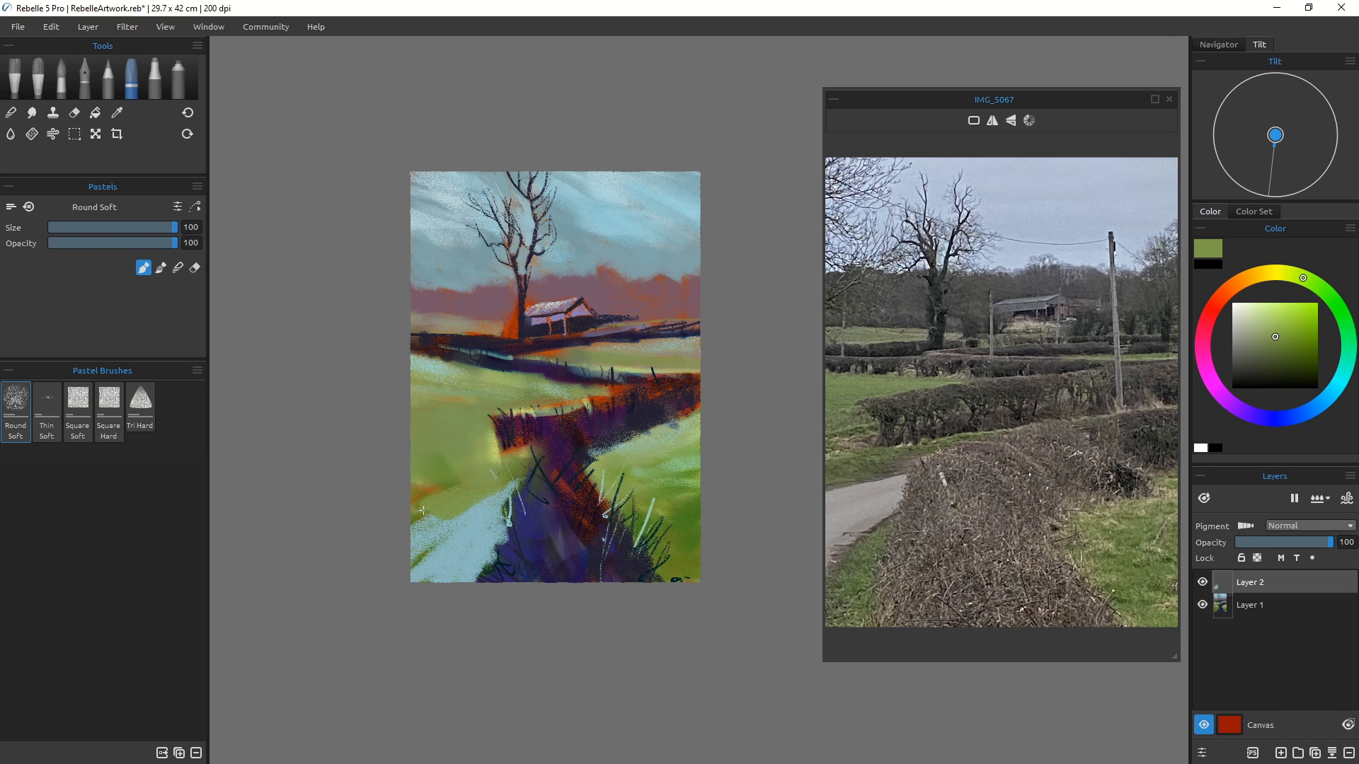
left_click(449, 477, "alt")
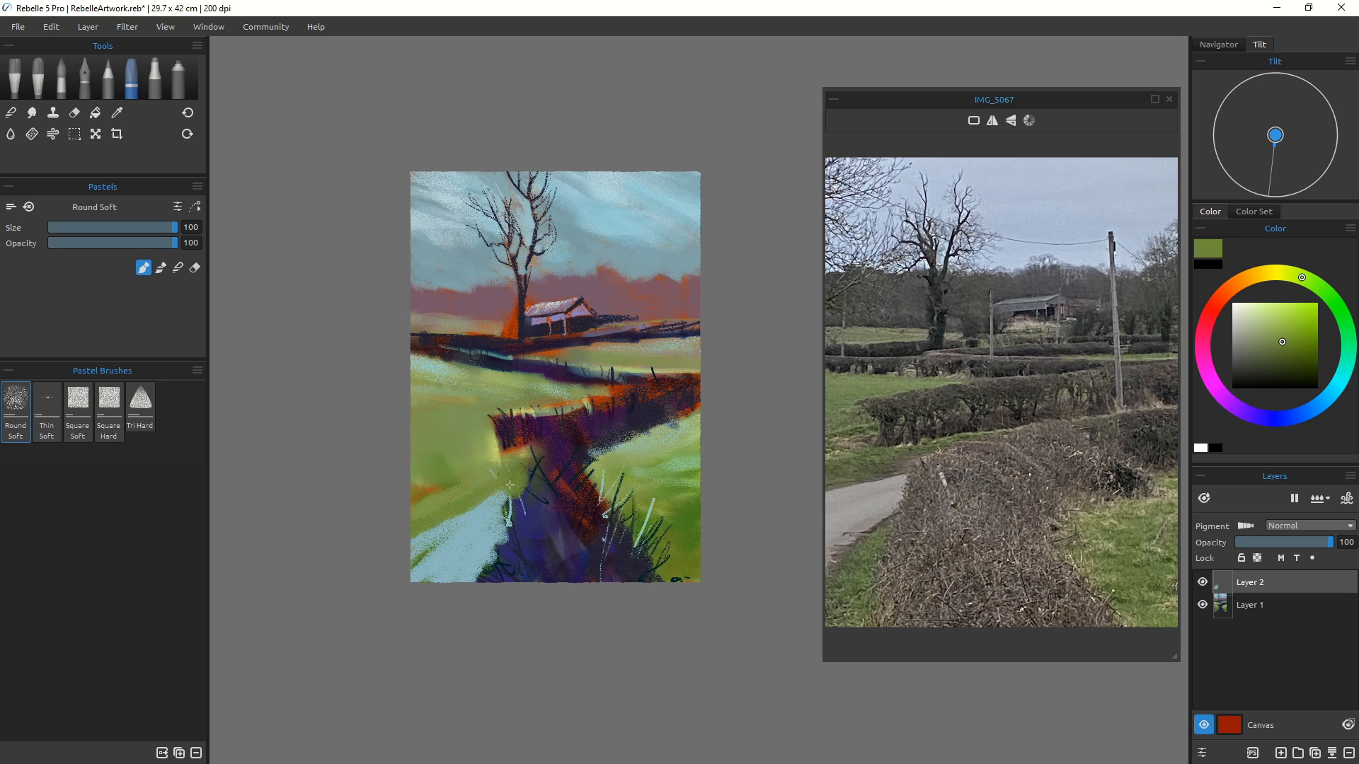
Step: Sample the purple, reduce the brush to size 60, darken it and paint over the bottom-left corner
left_click(505, 554, "alt")
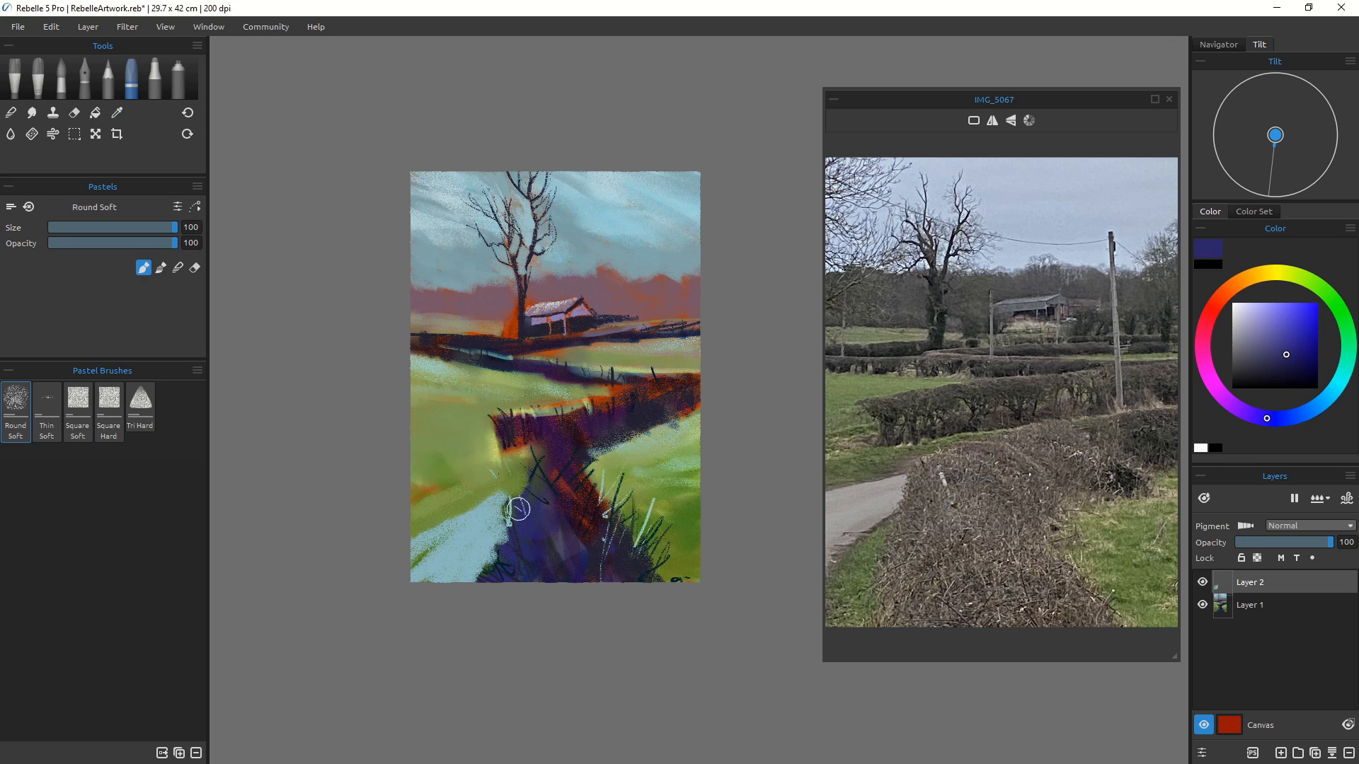
key("bracketleft")
key("bracketleft")
key("bracketleft")
key("bracketleft")
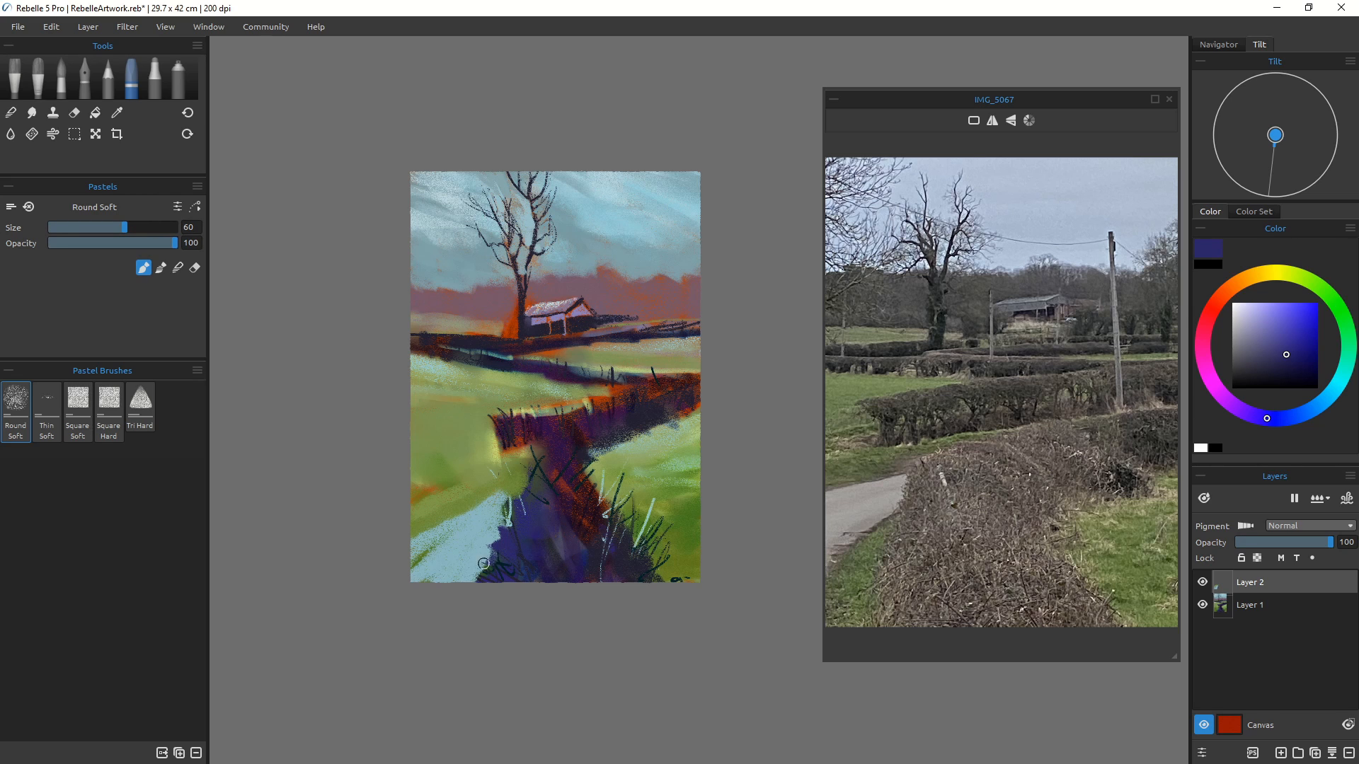
left_click(1304, 373)
left_click_drag(492, 543, 463, 575)
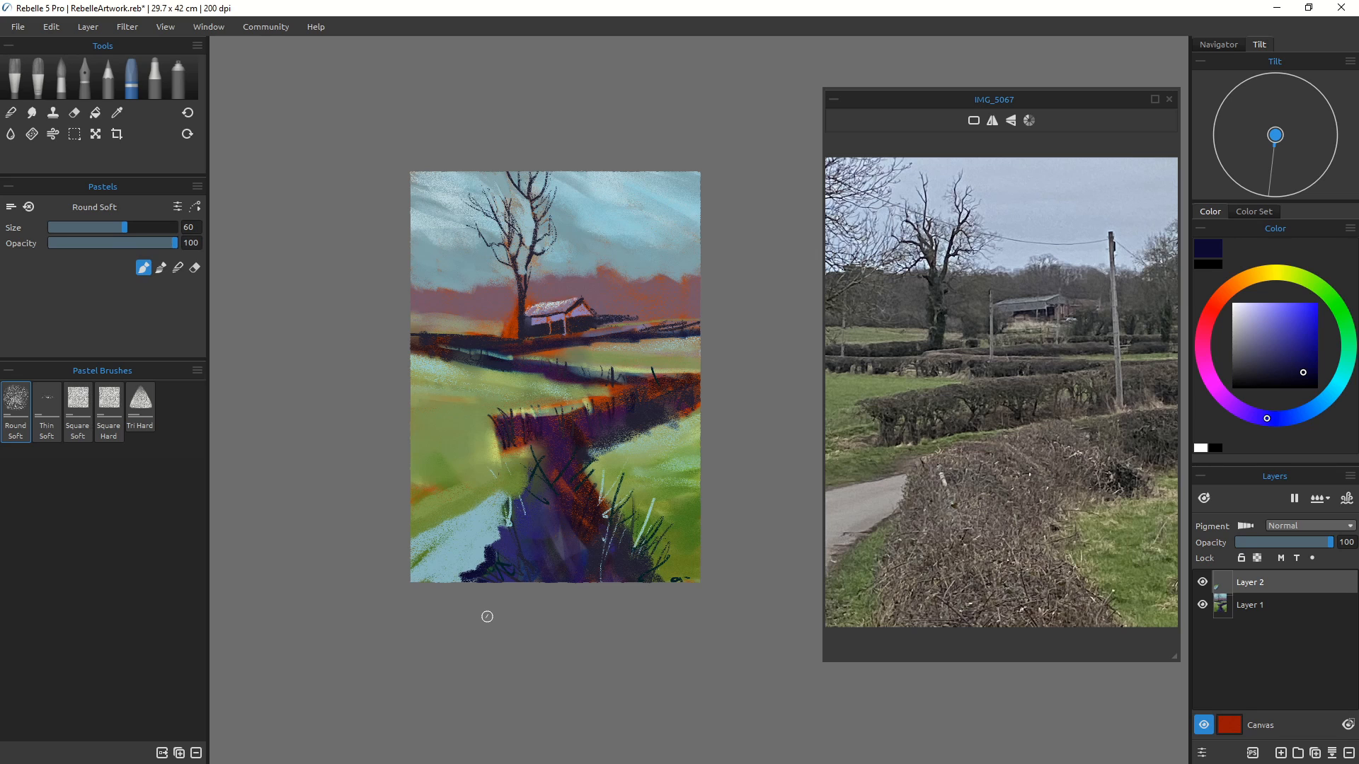
Step: Hide the new layer
left_click(1202, 583)
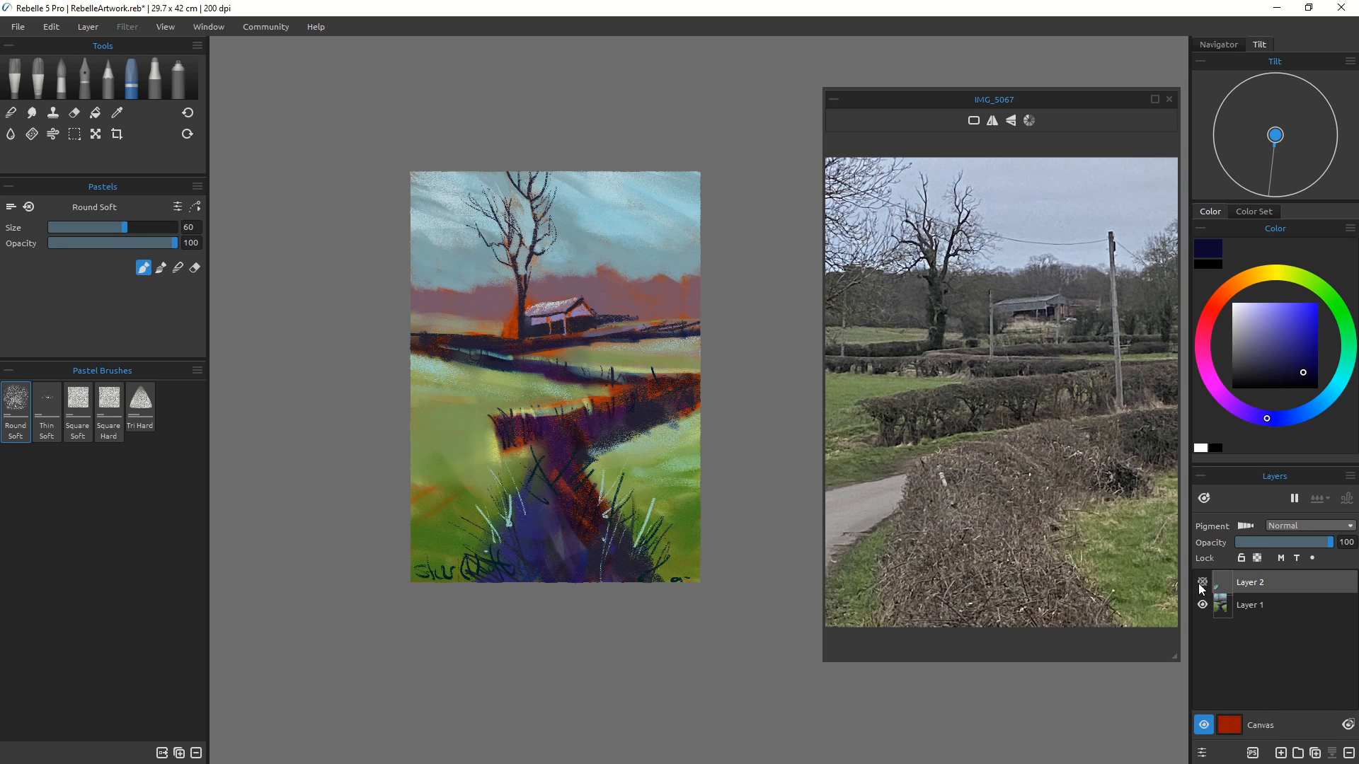
left_click(1202, 584)
left_click(1202, 584)
Step: Select the base layer, reduce the brush to size 16, sample a grey-blue and draw fence lines across the fields
key("bracketleft")
key("bracketleft")
key("bracketleft")
key("bracketleft")
key("bracketleft")
key("bracketleft")
key("bracketleft")
left_click(1230, 607)
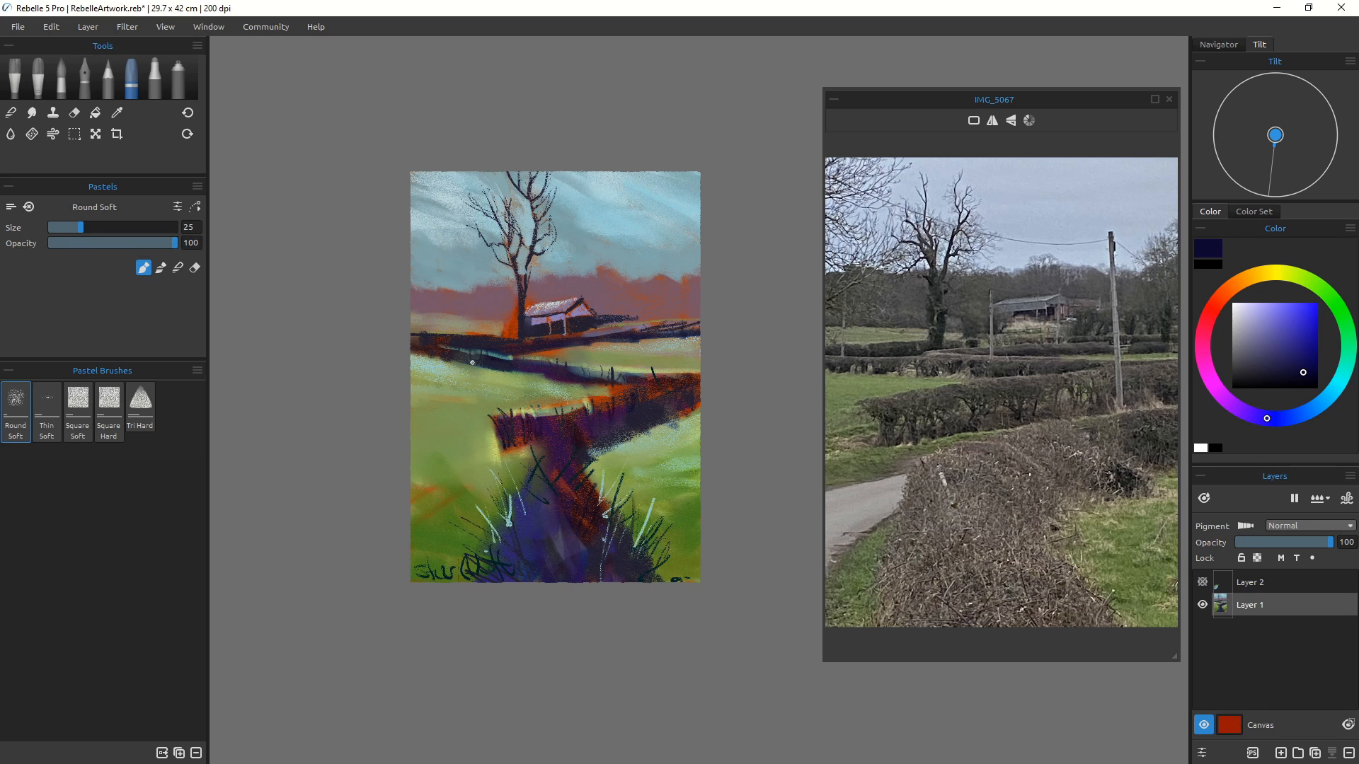
key("bracketleft")
key("bracketleft")
key("bracketleft")
left_click_drag(450, 363, 493, 369)
left_click(438, 388, "alt")
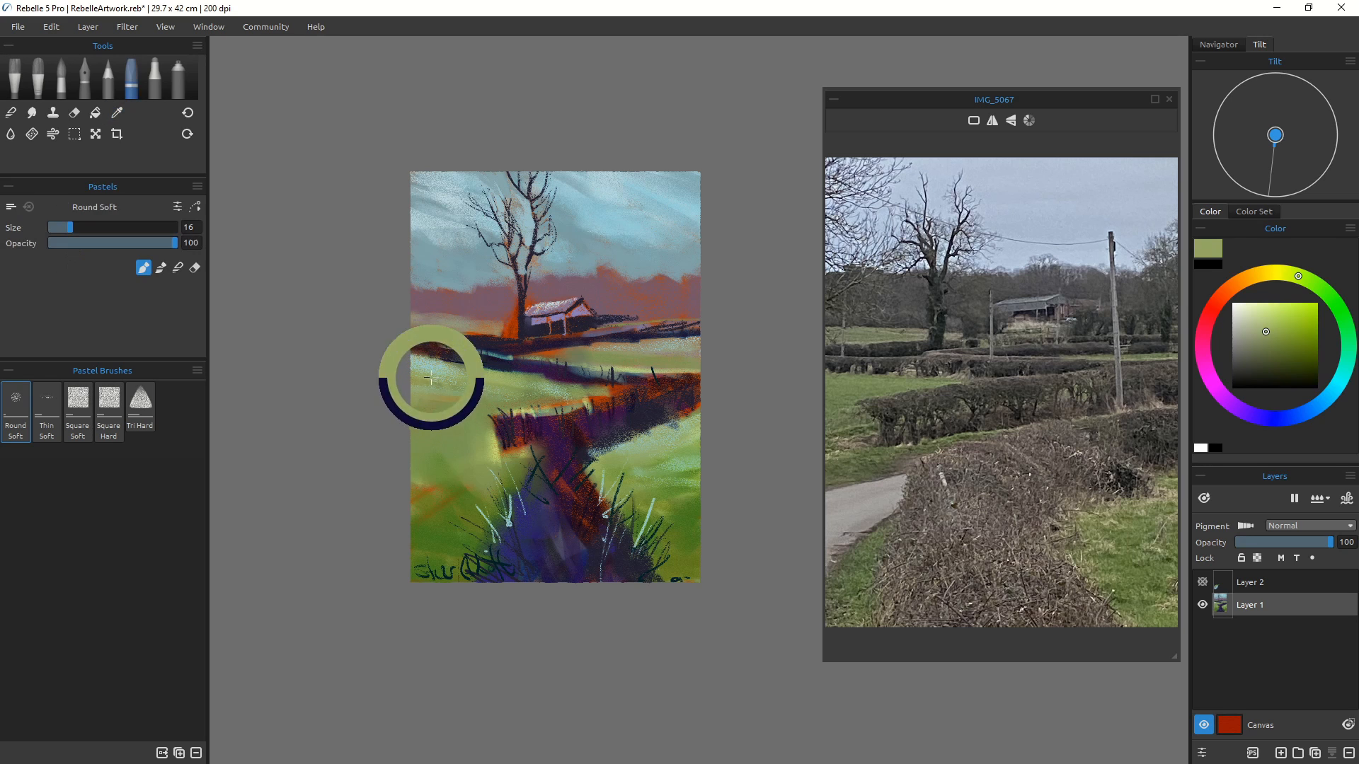
mouse_move(472, 365)
left_mouse_down()
mouse_move(497, 370)
mouse_move(467, 365)
left_mouse_up()
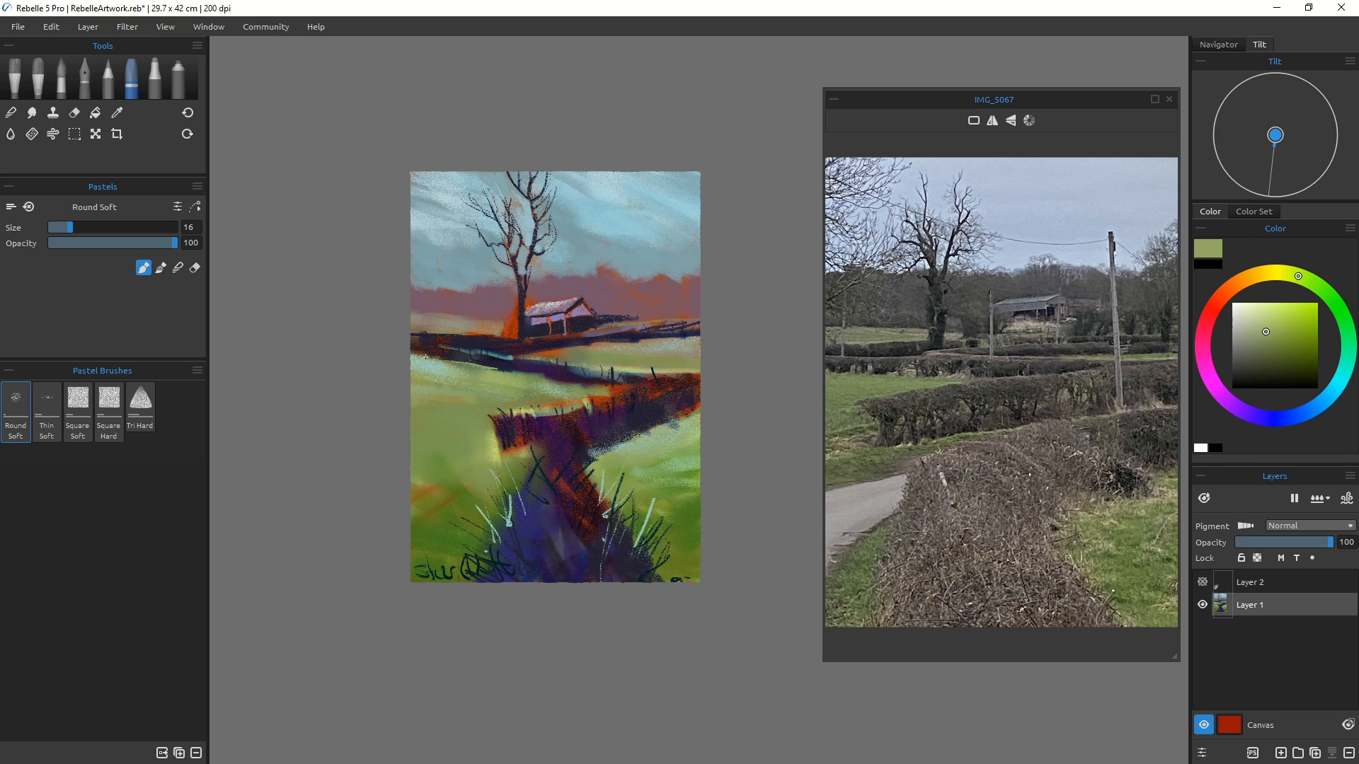
left_click(436, 368, "alt")
left_click(431, 366, "alt")
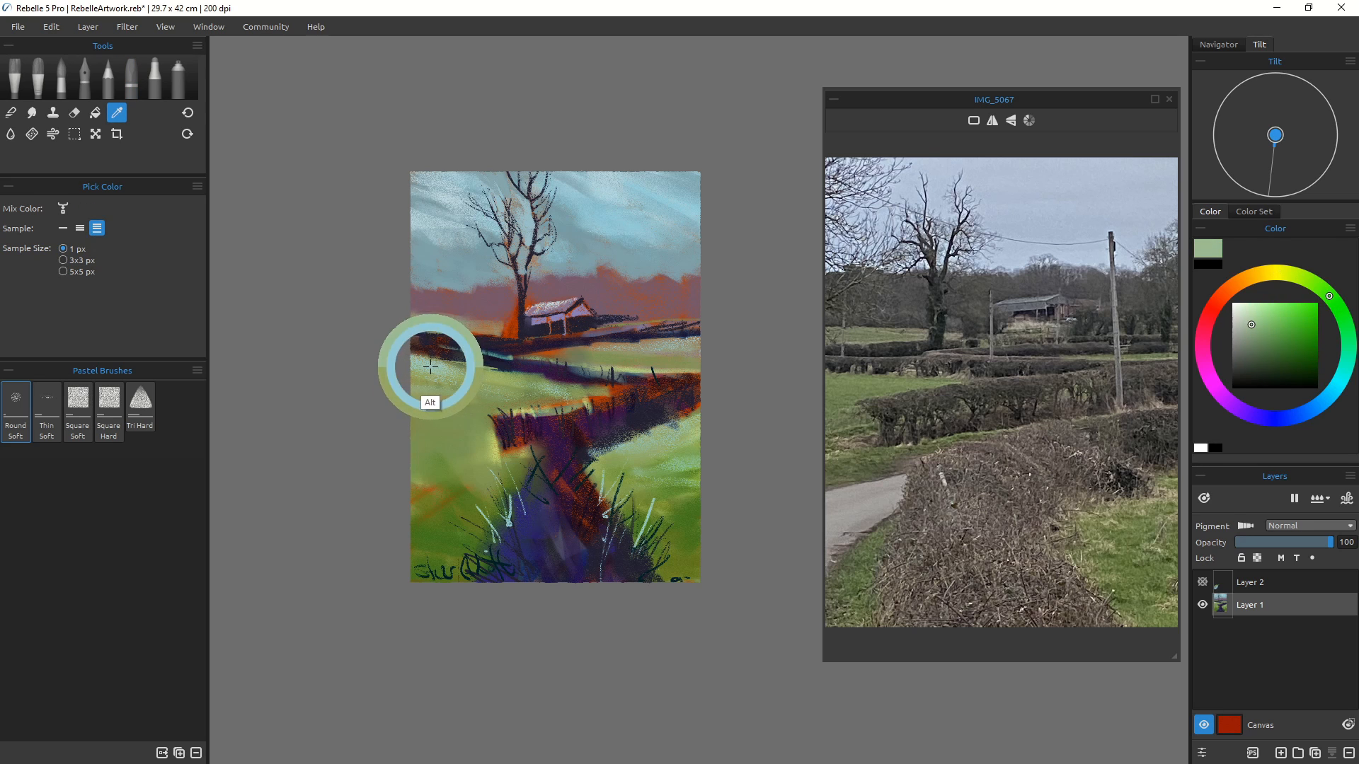
left_click(431, 366, "alt")
left_click(444, 261, "alt")
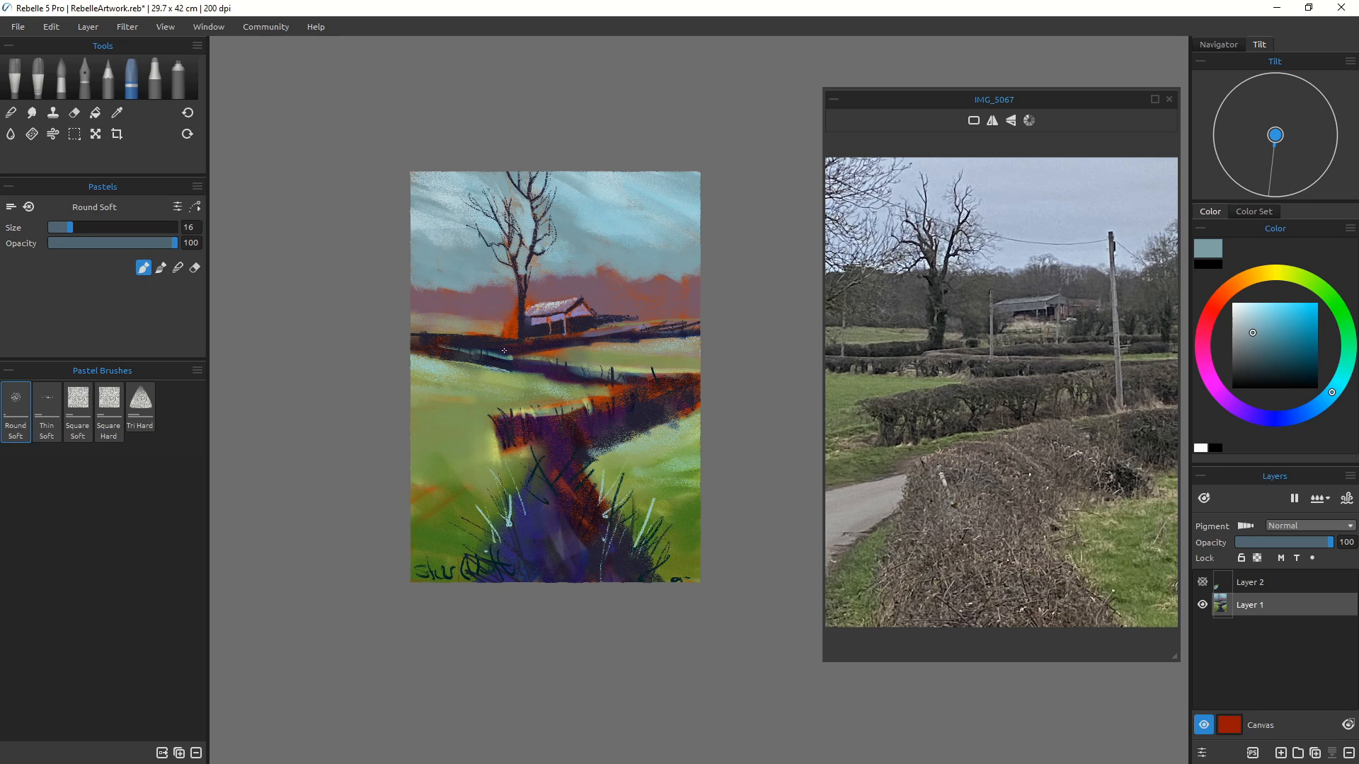
mouse_move(504, 351)
left_mouse_down()
mouse_move(506, 369)
mouse_move(505, 353)
mouse_move(468, 350)
left_mouse_up()
mouse_move(518, 412)
left_mouse_down()
mouse_move(519, 429)
mouse_move(495, 422)
left_mouse_up()
mouse_move(608, 392)
left_mouse_down()
mouse_move(613, 410)
mouse_move(639, 401)
mouse_move(645, 416)
mouse_move(642, 389)
left_mouse_up()
mouse_move(644, 392)
left_mouse_down()
mouse_move(674, 386)
mouse_move(619, 394)
left_mouse_up()
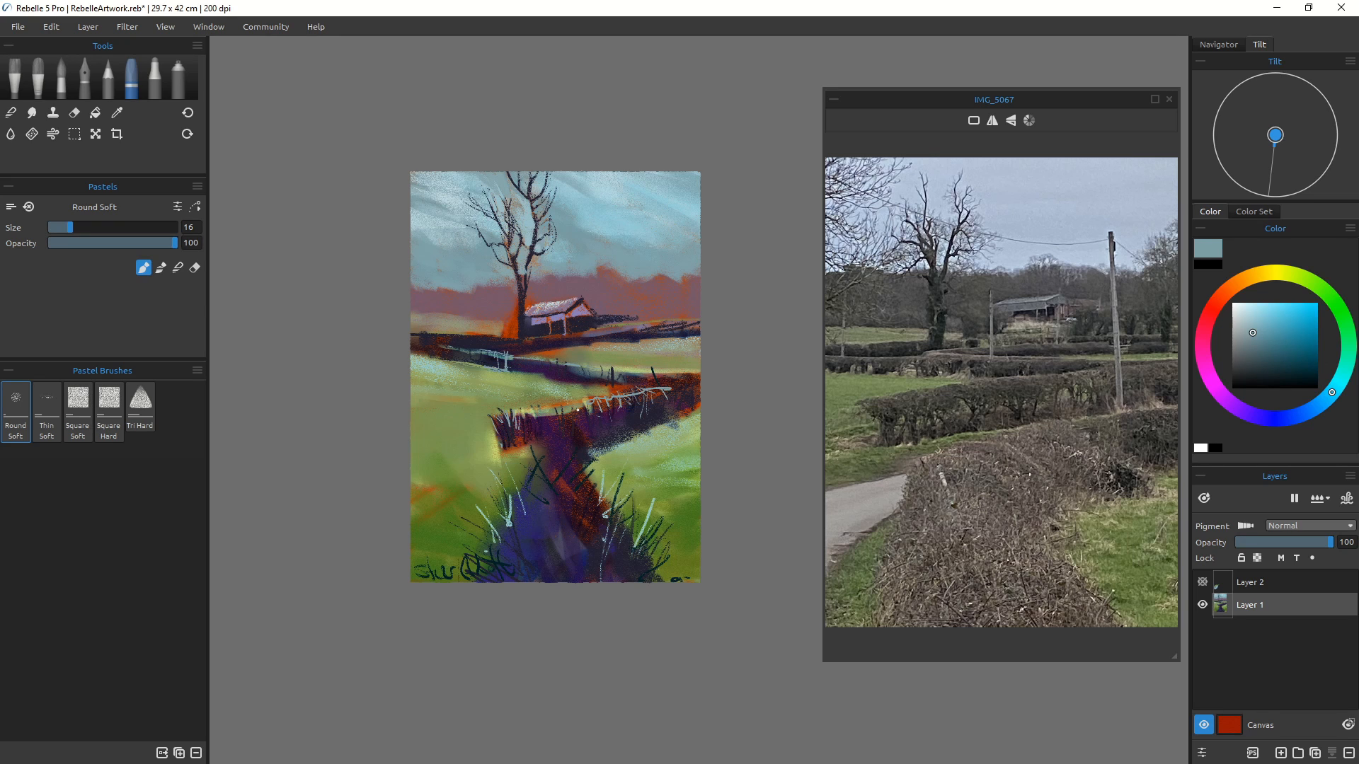
Step: Undo the fence strokes and draw two pale grass blades in the foreground instead
key("ctrl+z")
key("ctrl+z")
key("ctrl+z")
key("ctrl+z")
key("ctrl+z")
key("ctrl+z")
key("ctrl+z")
left_click_drag(509, 524, 506, 541)
mouse_move(632, 506)
left_mouse_down()
mouse_move(622, 531)
mouse_move(639, 559)
left_mouse_up()
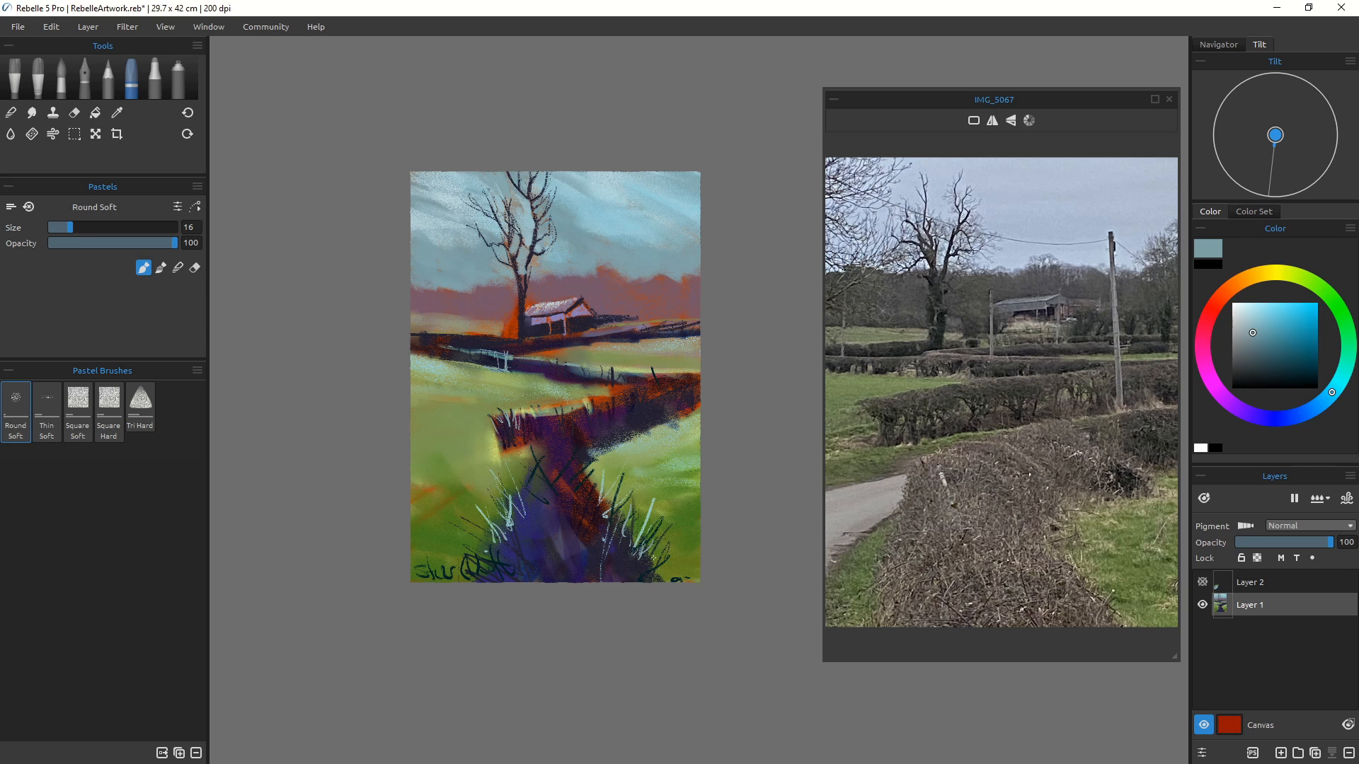